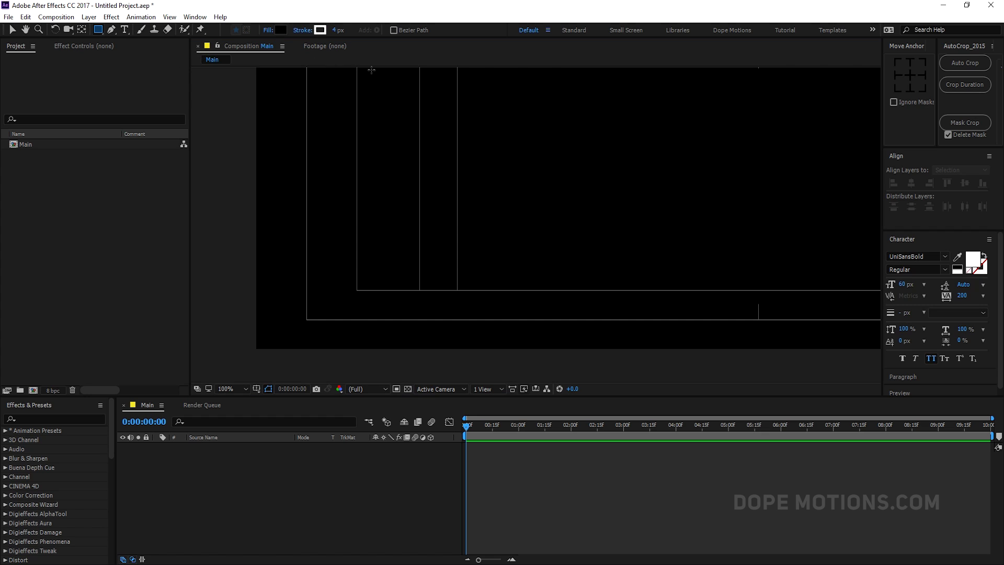
Draw a light grey rectangle about 530 × 111 px with a 0 px stroke in the lower-left corner of the outer safe-area guide.
click(280, 29)
drag(471, 376, 415, 338)
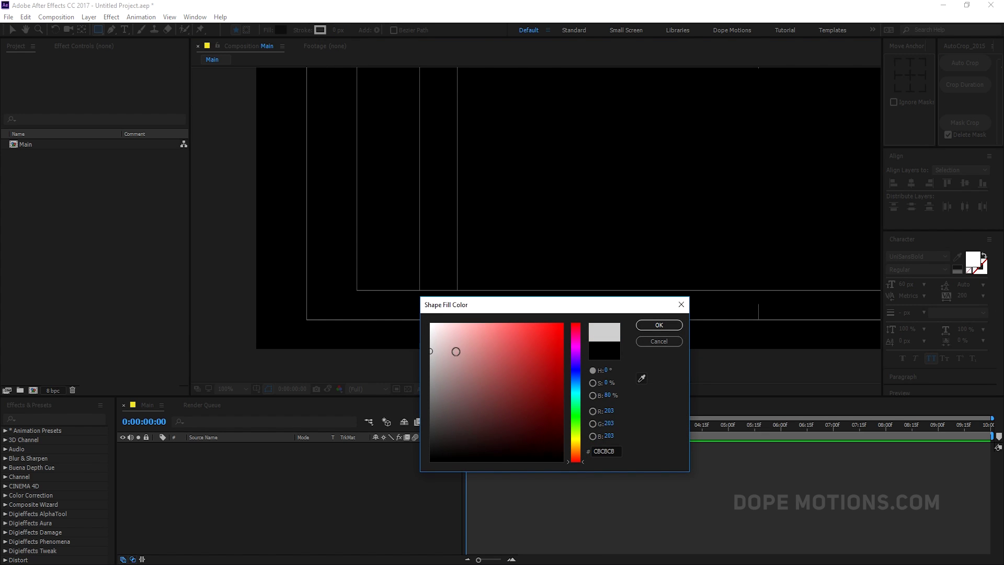
click(658, 325)
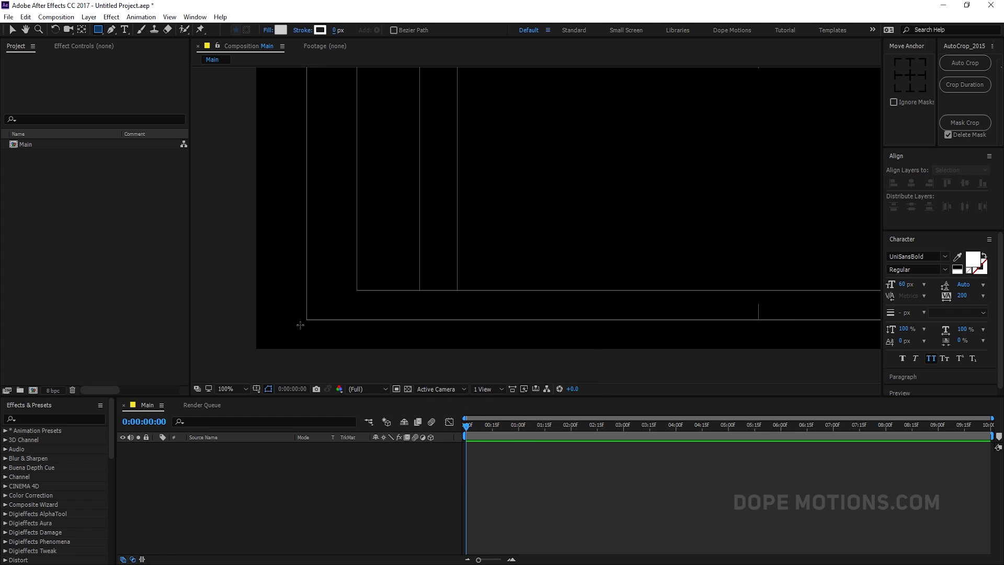
drag(308, 318, 584, 259)
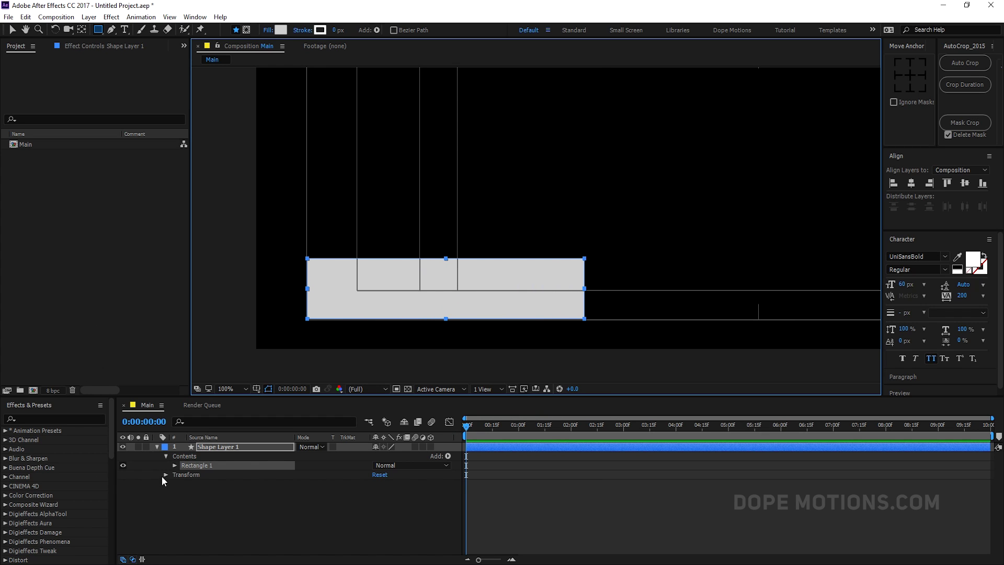
Set the rectangle path's size to 400 × 100 px.
click(175, 465)
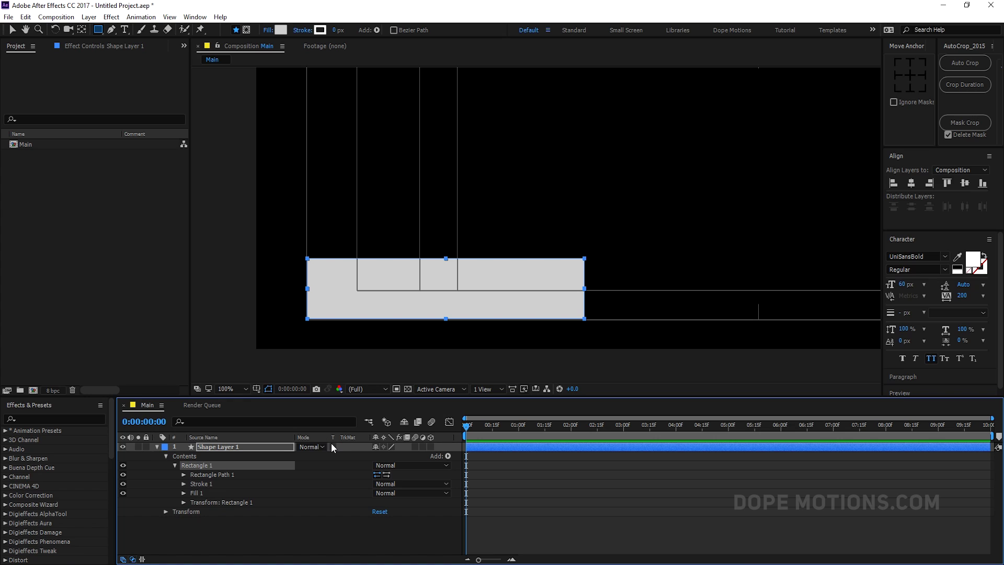
click(183, 475)
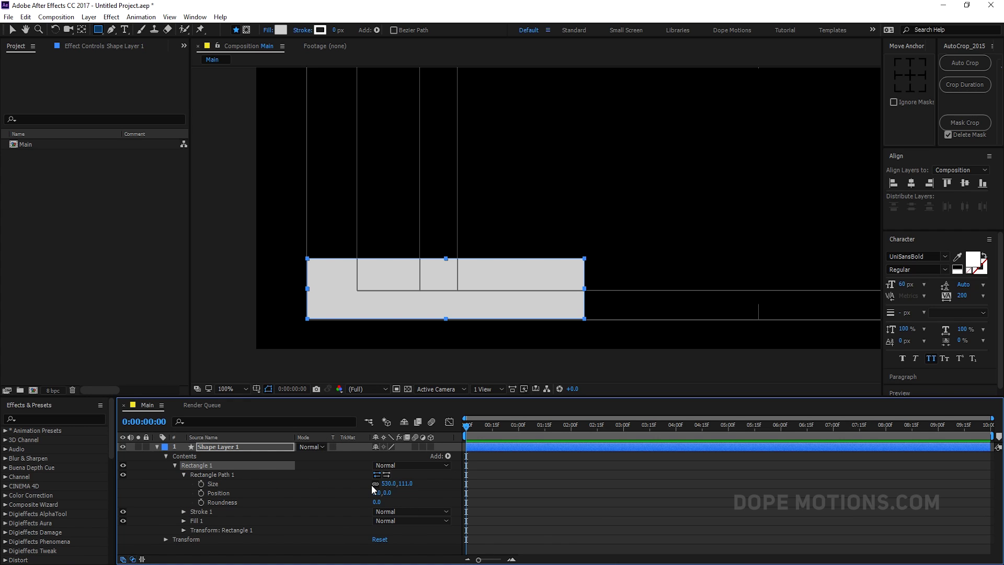
click(385, 484)
text(400)
click(435, 500)
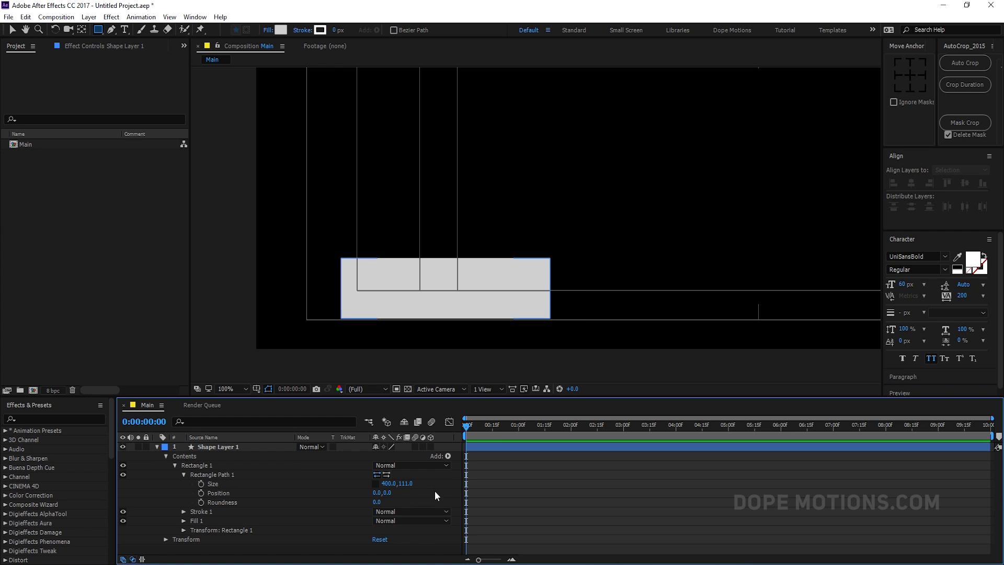
click(406, 484)
text(100)
key(Return)
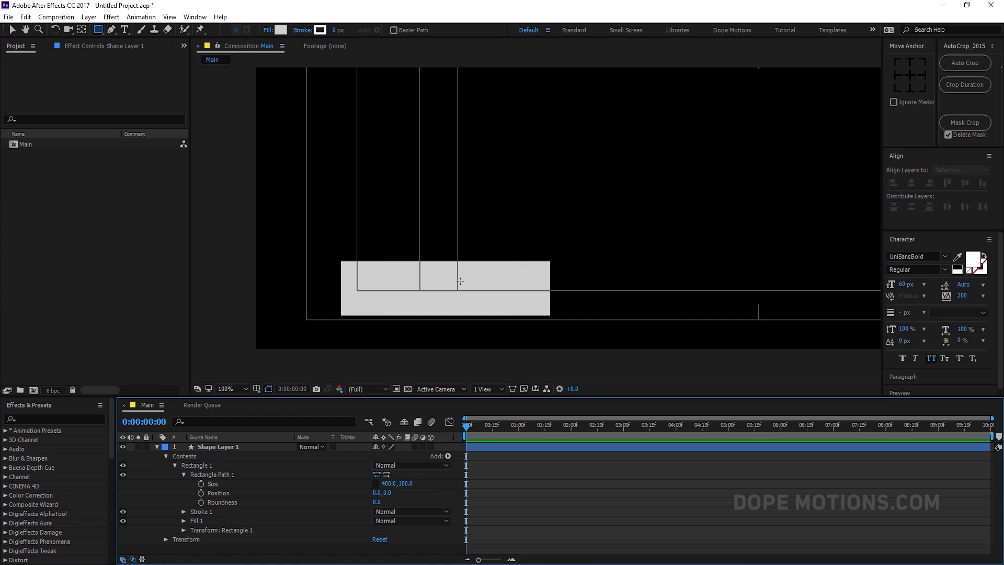
Move the rectangle into the lower-left corner of the outer safe-area guide and centre its anchor point.
key(v)
drag(457, 286, 439, 295)
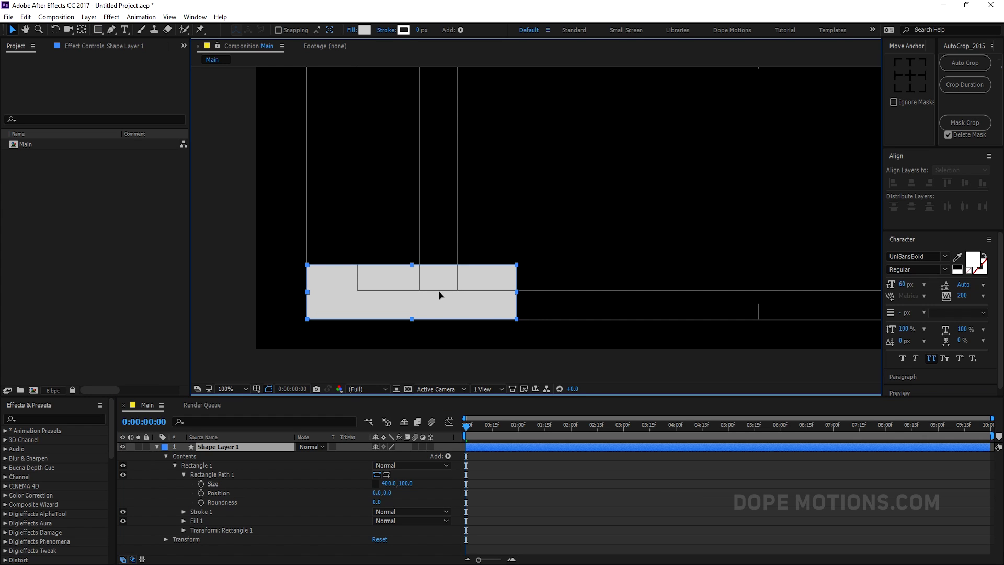
click(908, 74)
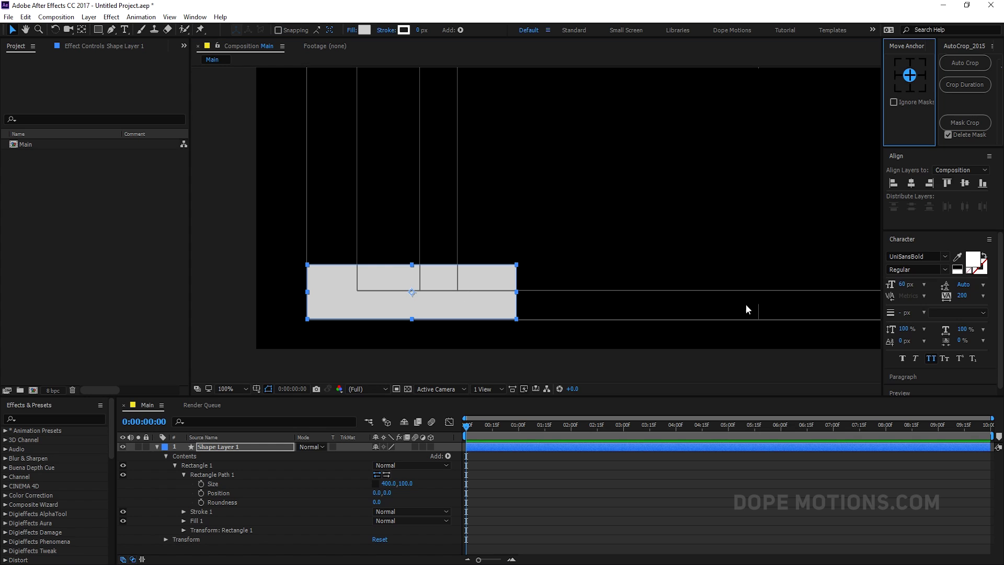
click(440, 233)
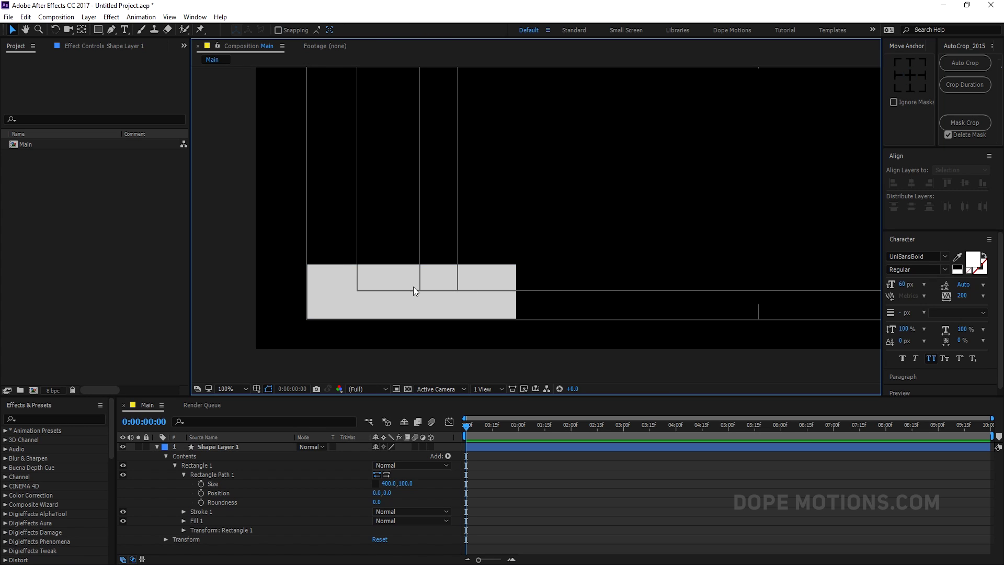
Rename the shape layer to 1 and nudge the rectangle slightly down onto the lower guide line.
click(157, 446)
click(219, 446)
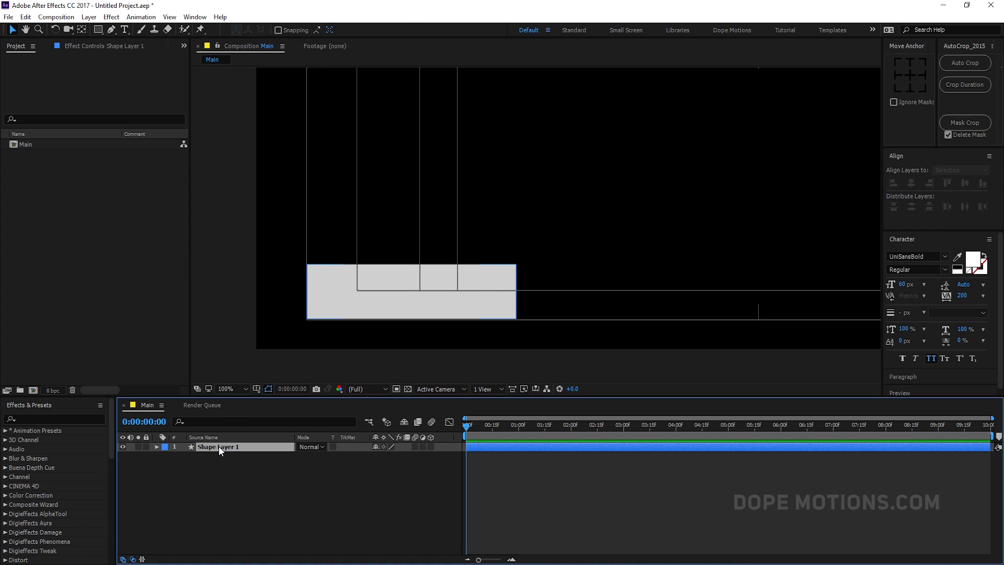
key(Return)
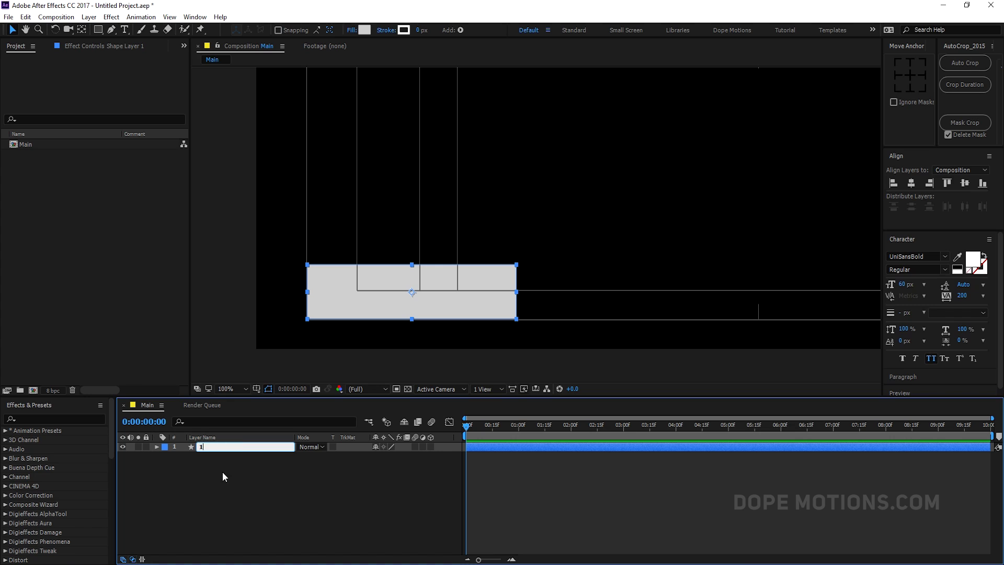
key(Return)
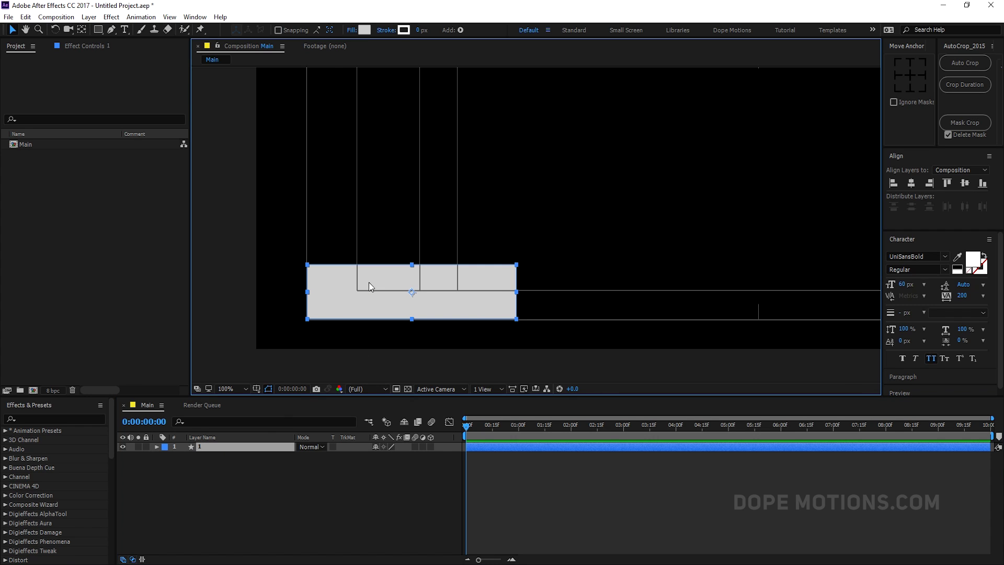
click(369, 283)
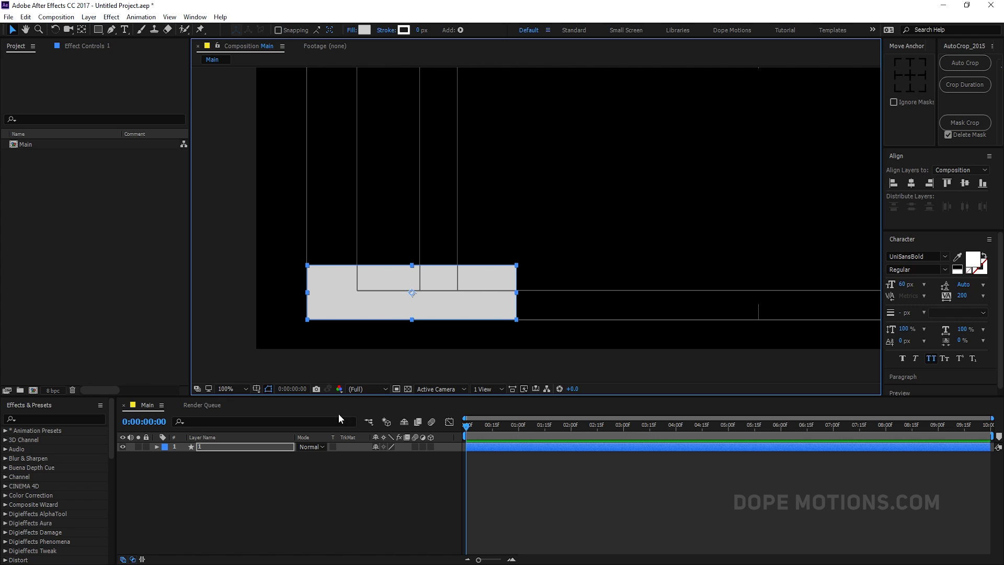
Set the skew in Rectangle 1's transform to -25 on layer 1.
click(201, 445)
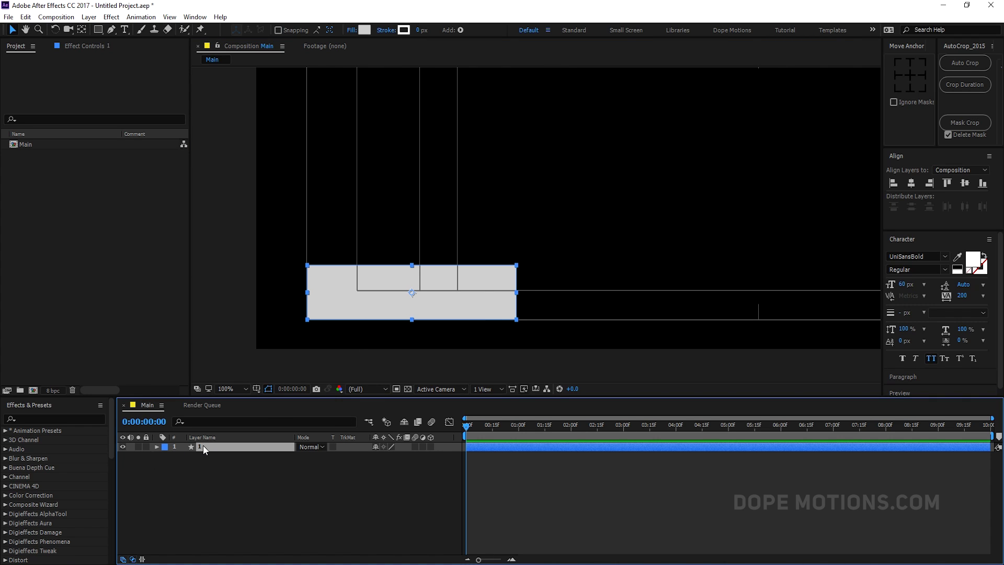
click(156, 447)
click(183, 474)
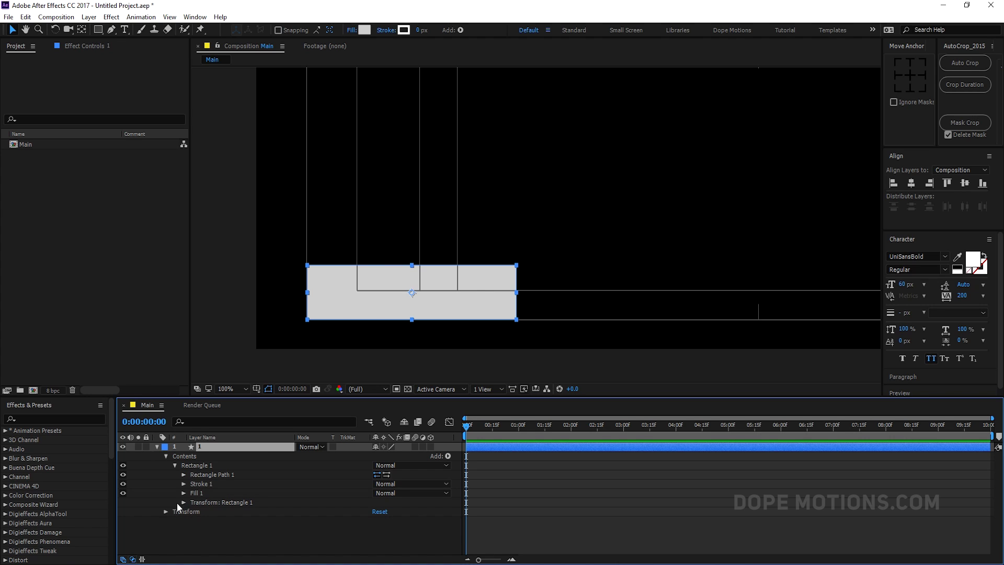
click(183, 502)
click(375, 522)
text(-25)
click(452, 533)
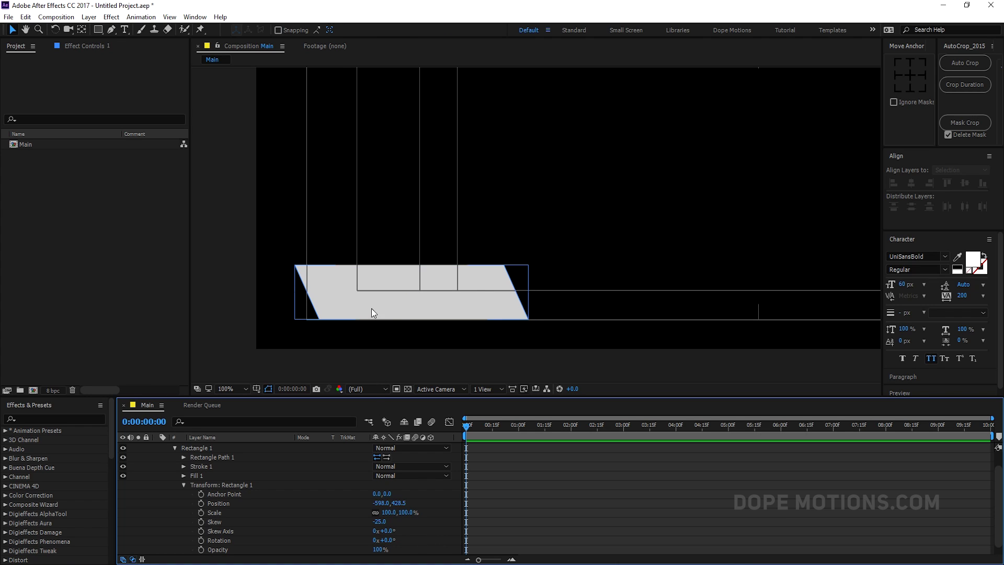
Shift the skewed shape right so that its left corner sits on the outer safe-area guide, and collapse the layer's properties.
drag(367, 291, 378, 291)
click(350, 357)
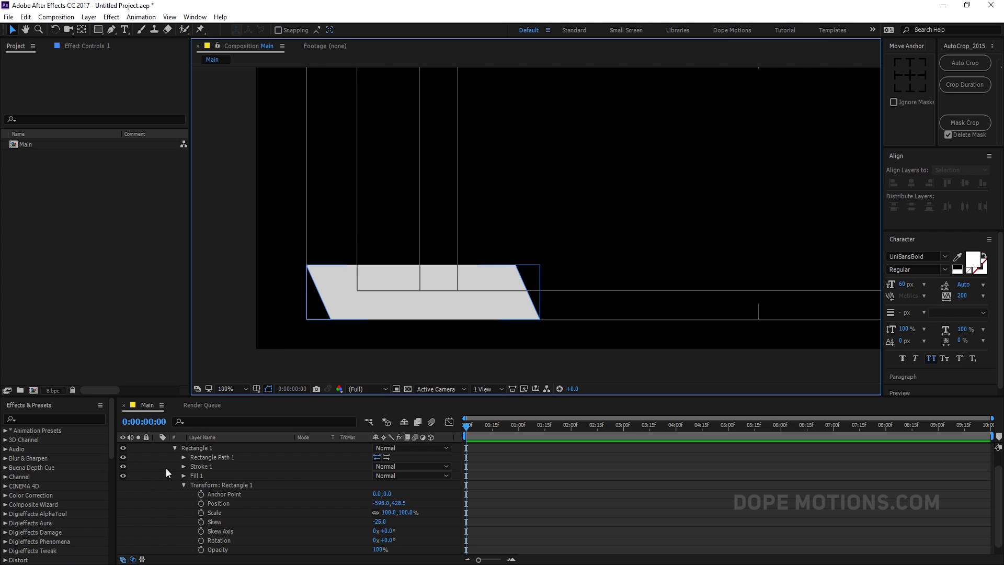
scroll(162, 464, up, 2)
click(156, 446)
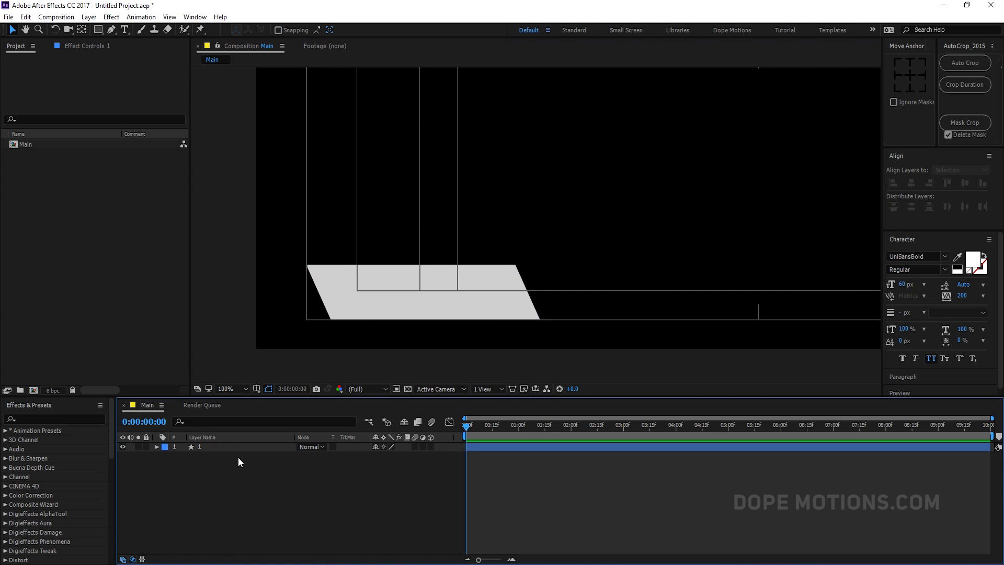
Widen the timeline by hiding the transfer-mode columns and add a Position keyframe to layer 1 at 0:00:01:00.
scroll(507, 472, up, 3)
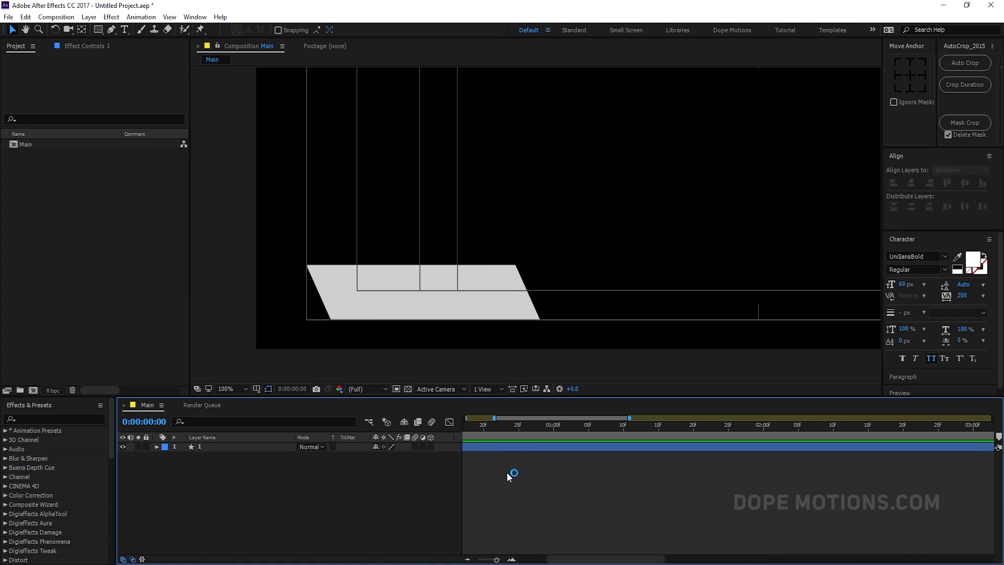
click(132, 559)
drag(420, 424, 389, 417)
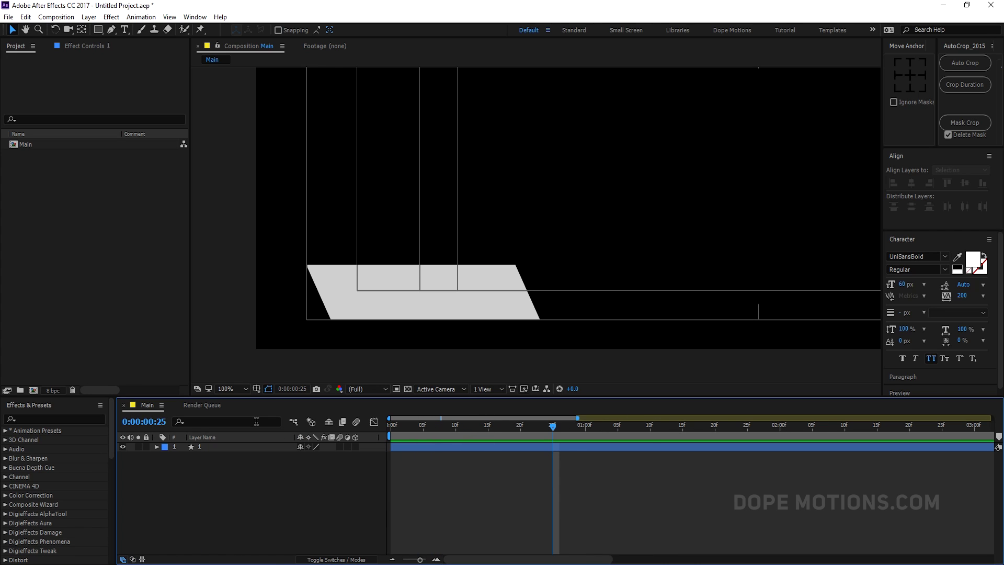
click(584, 425)
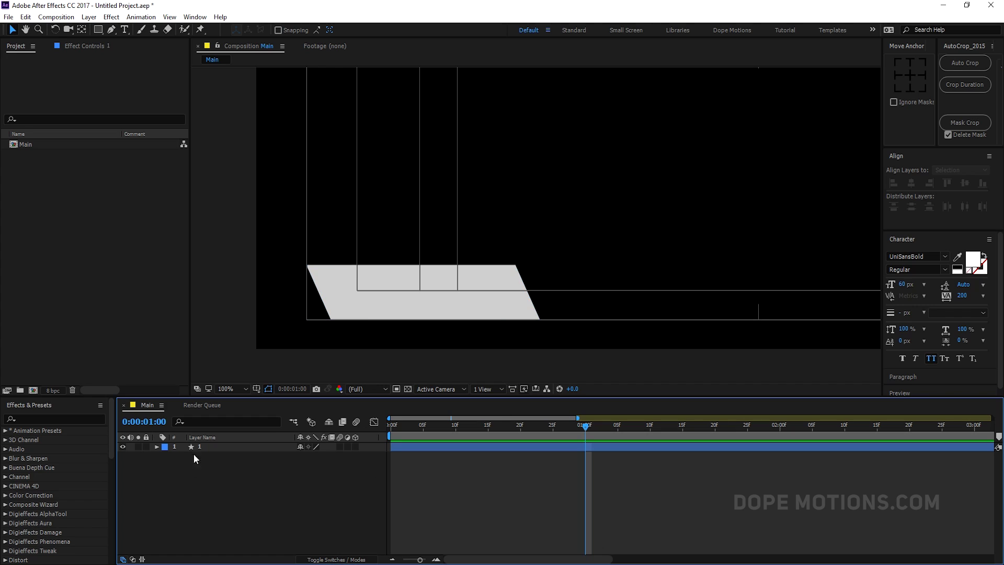
click(207, 448)
key(p)
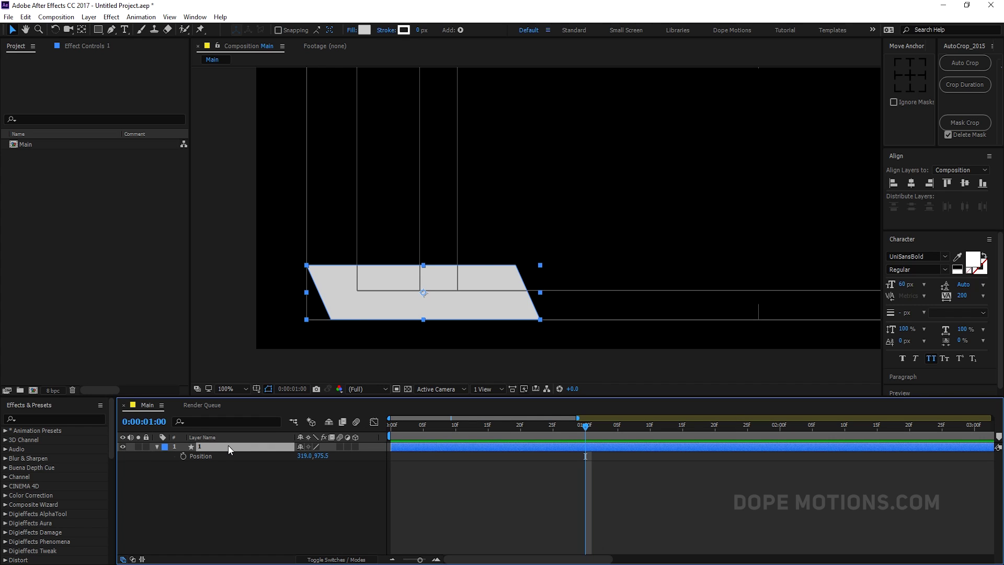
click(183, 456)
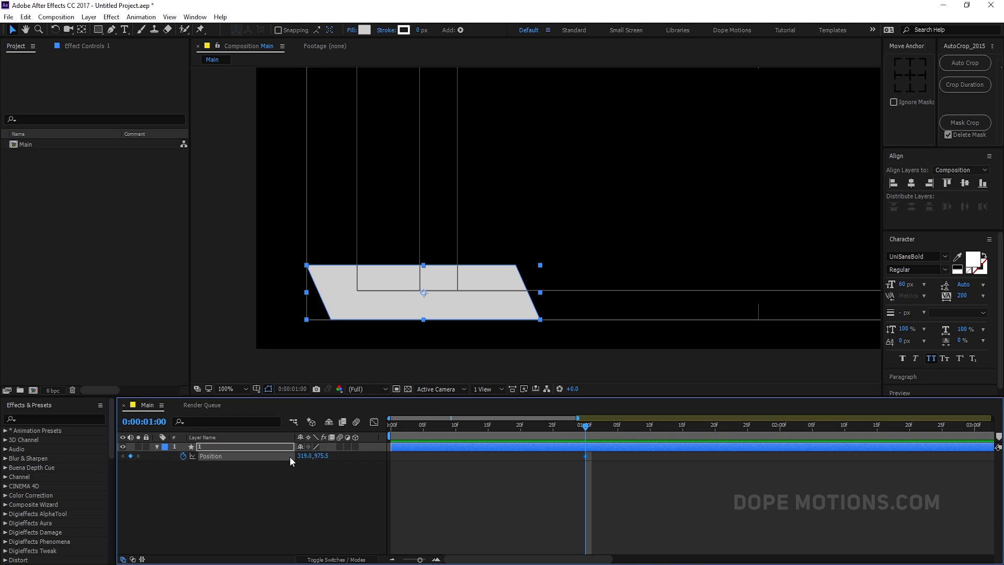
At 0:00:00:00, move the shape horizontally off the left side of the frame to an X position of about -267.
drag(434, 428, 340, 428)
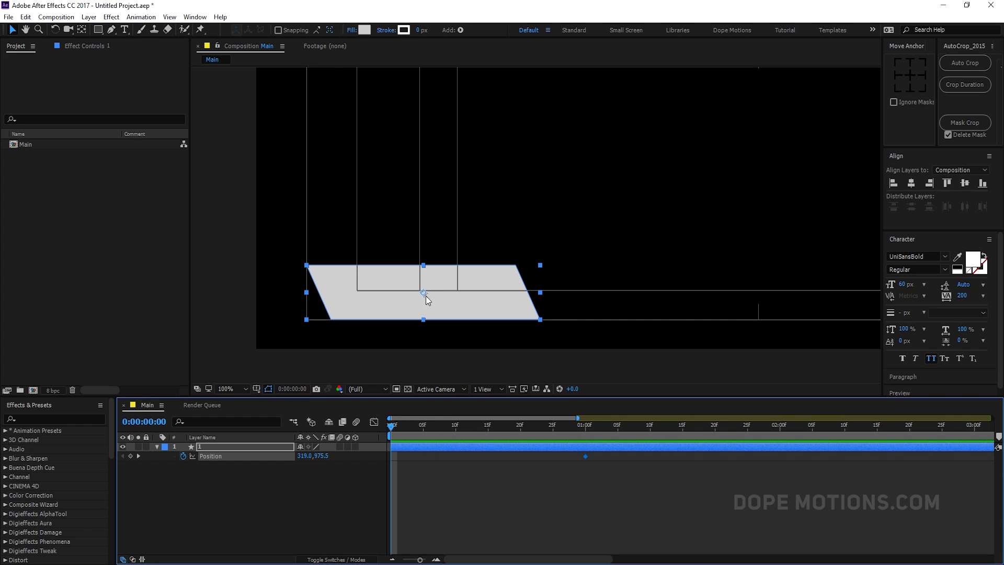
key(comma)
key(comma)
drag(481, 261, 332, 261)
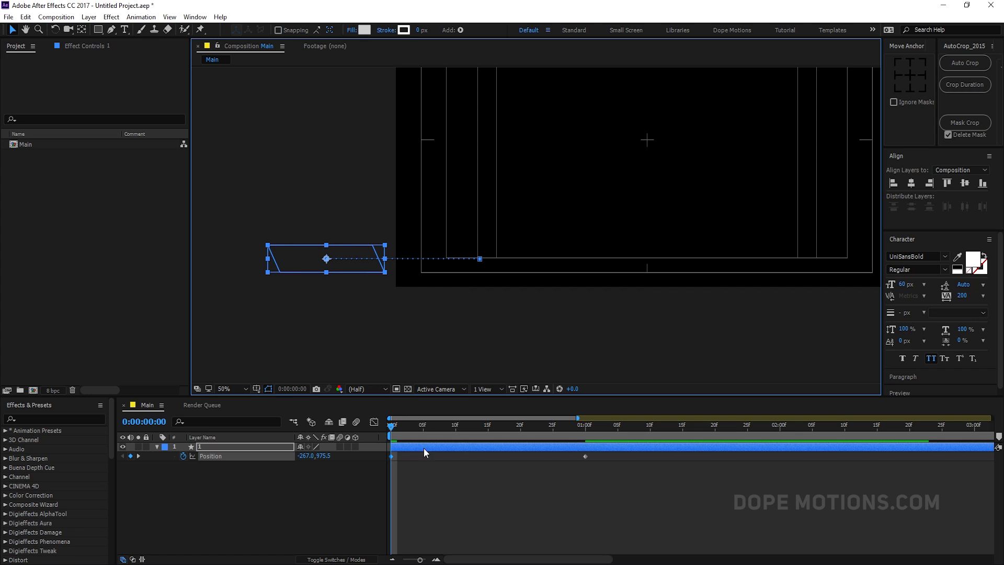
Apply Easy Ease to both Position keyframes of layer 1.
click(397, 428)
drag(406, 427, 592, 430)
drag(608, 473, 387, 451)
key(F9)
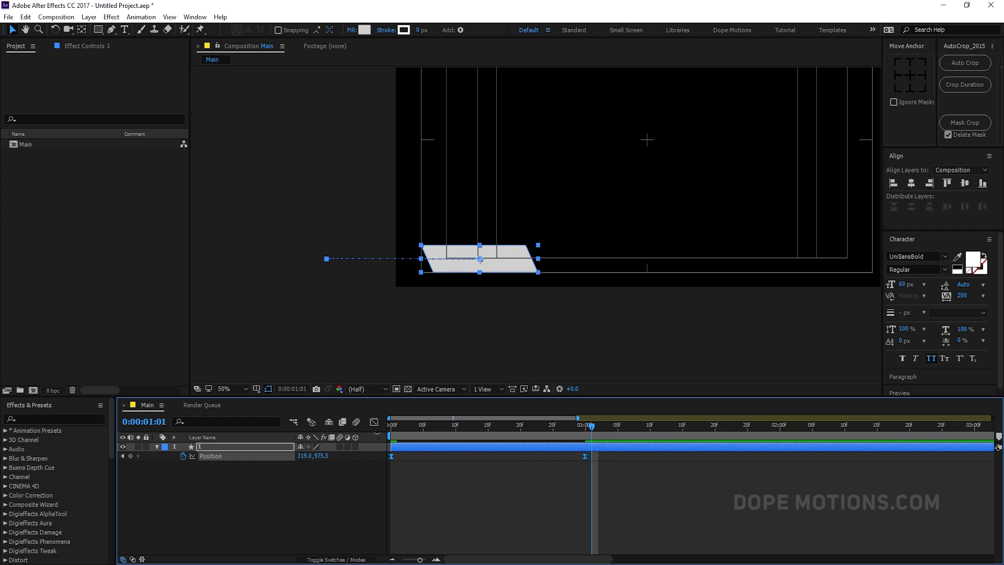
Reshape the Position speed graph for an early speed peak with a long slow-down, and preview the slide-in.
click(374, 422)
drag(598, 525, 446, 532)
key(space)
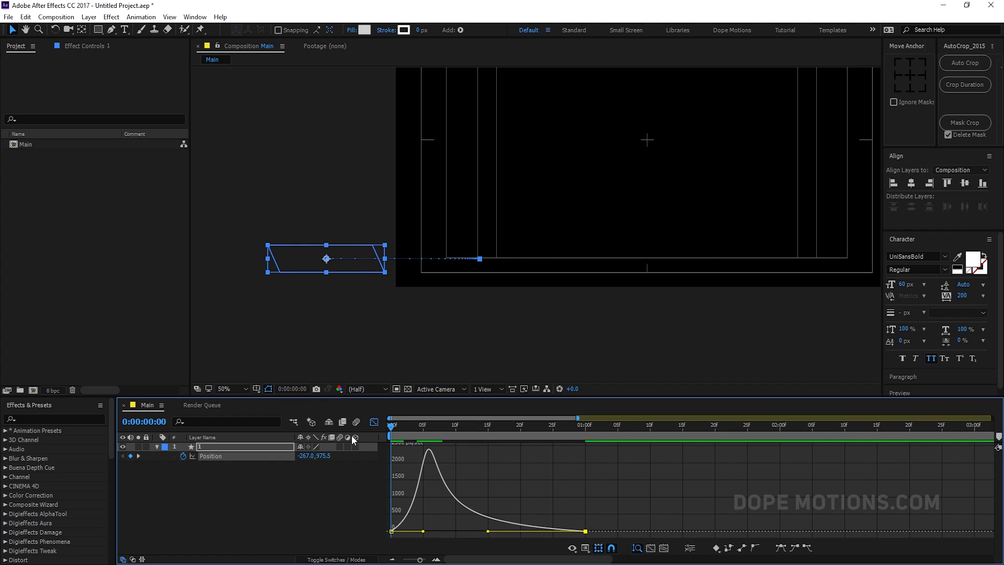
key(space)
drag(585, 427, 617, 429)
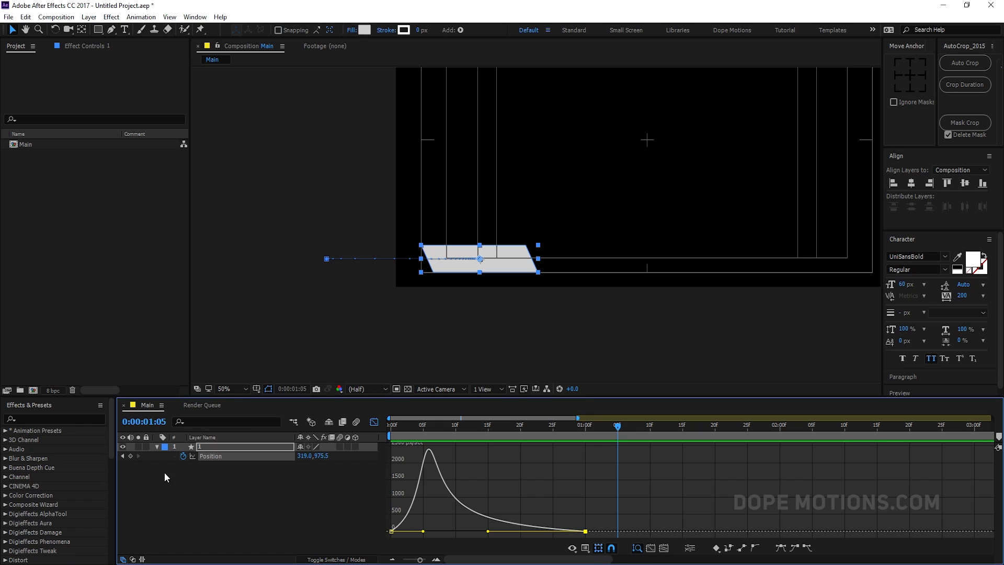
Close the graph editor and duplicate layer 1.
click(157, 447)
scroll(381, 265, up, 1)
drag(381, 265, 419, 250)
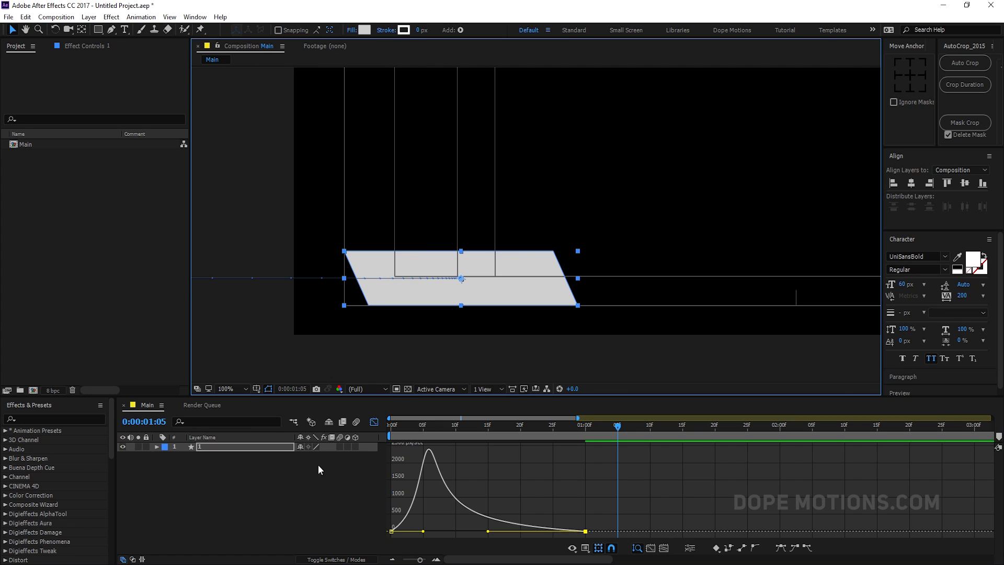
click(375, 421)
click(350, 502)
click(474, 448)
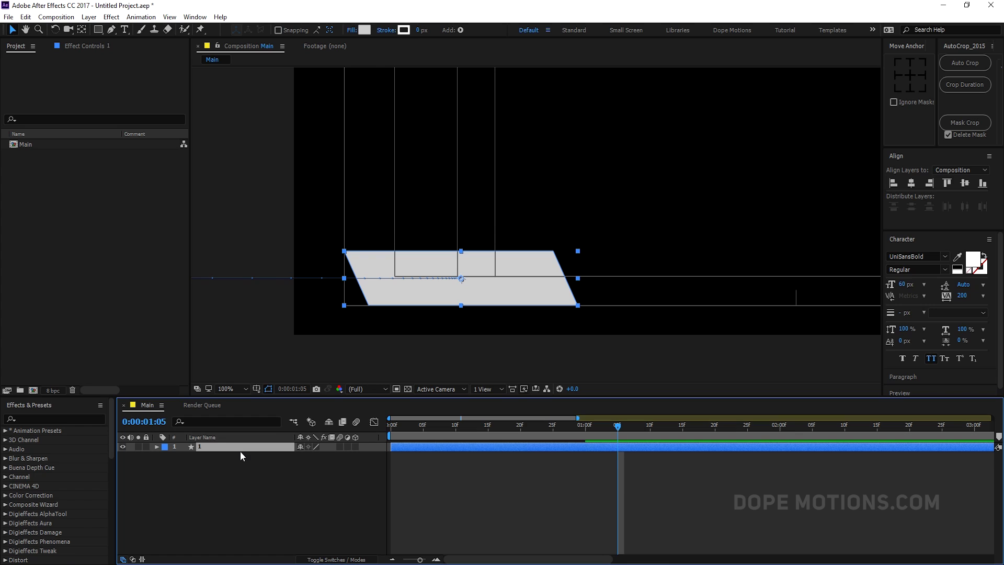
key(ctrl+d)
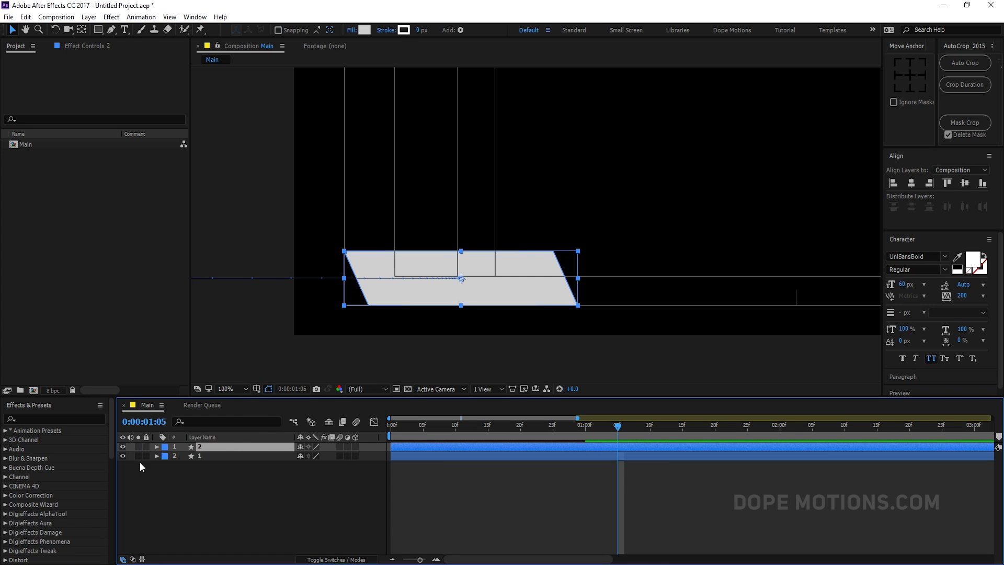
Expand the rectangle properties of layer 2 and change its fill colour to a darker grey, 949494.
click(157, 447)
click(165, 456)
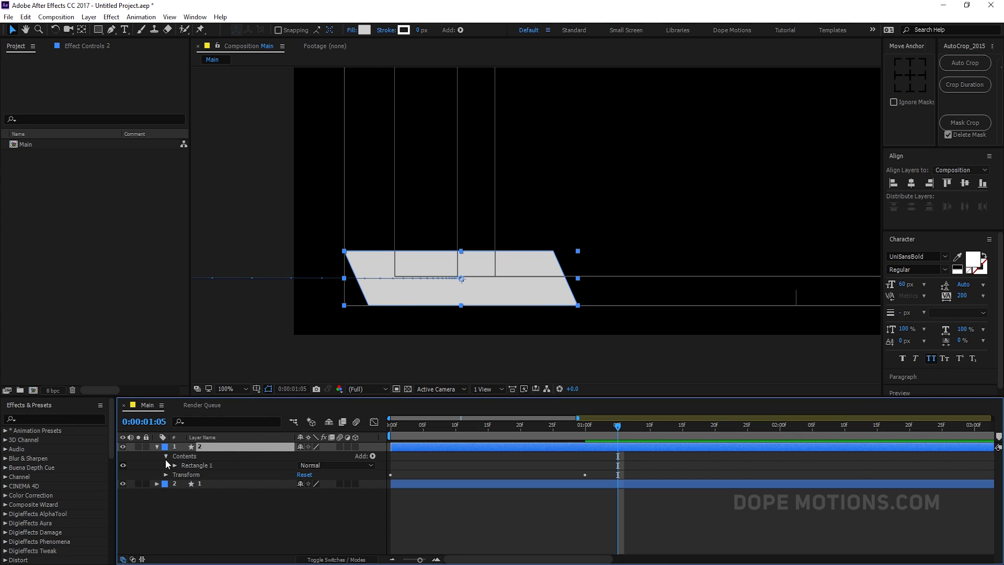
click(174, 465)
click(183, 474)
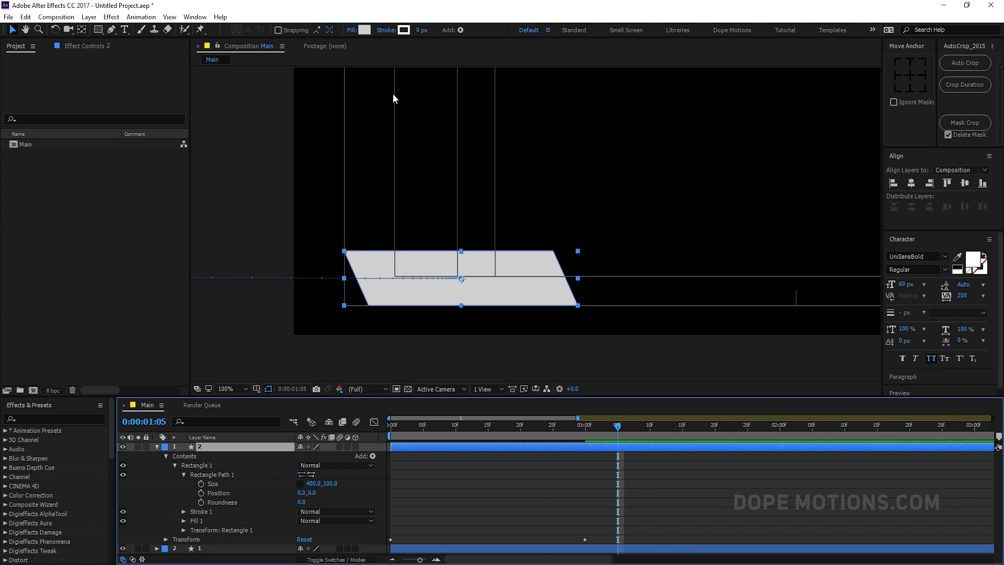
click(369, 30)
drag(444, 380, 416, 381)
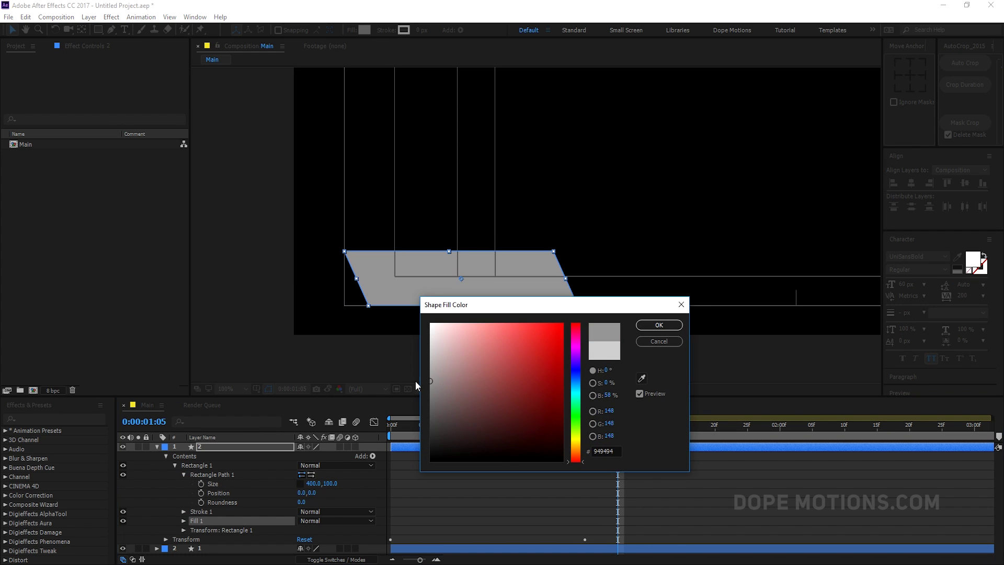
click(650, 326)
Set the rectangle path size of layer 2 to 200 by 65.
drag(314, 487, 222, 484)
click(315, 485)
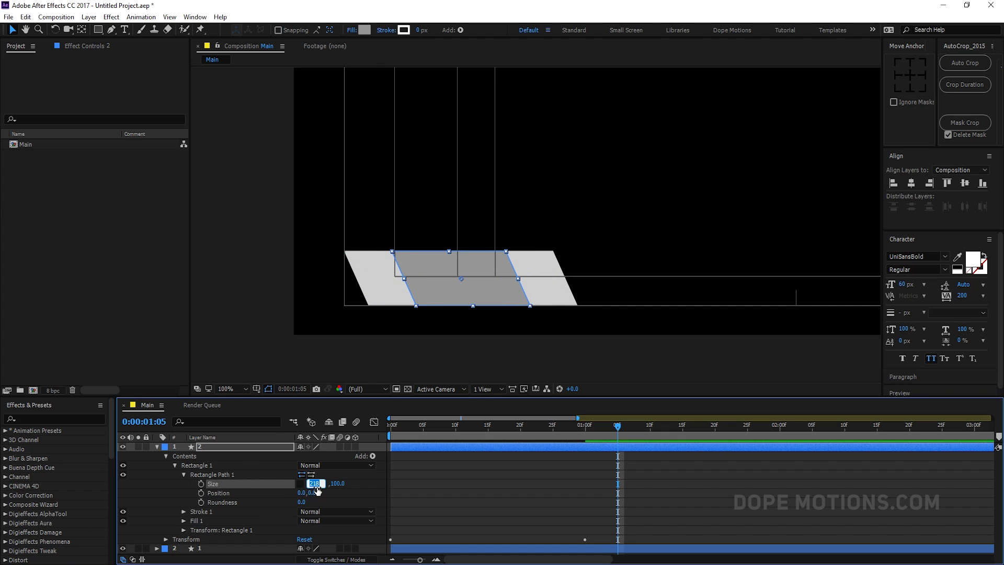
text(200)
key(Return)
click(331, 483)
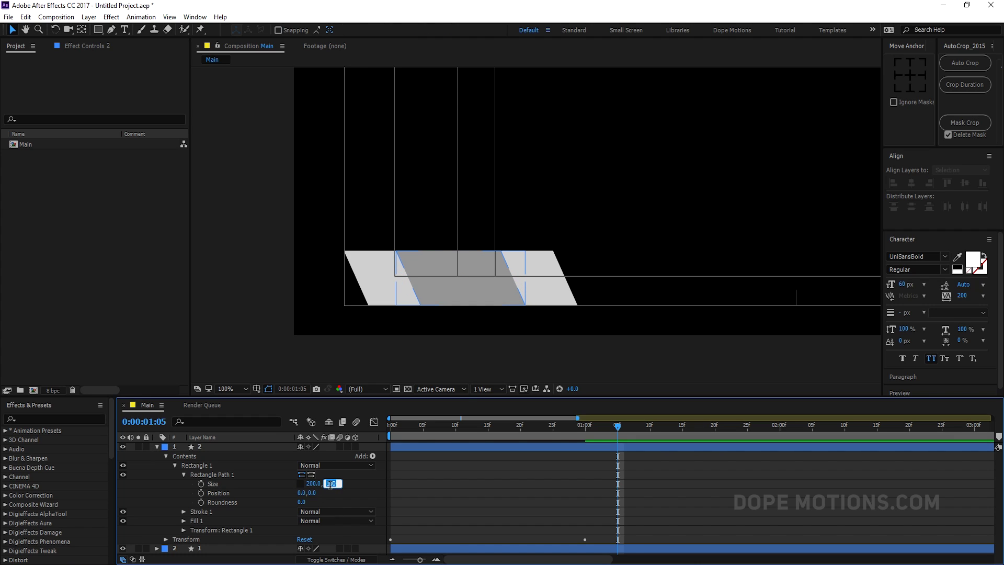
text(70)
key(Return)
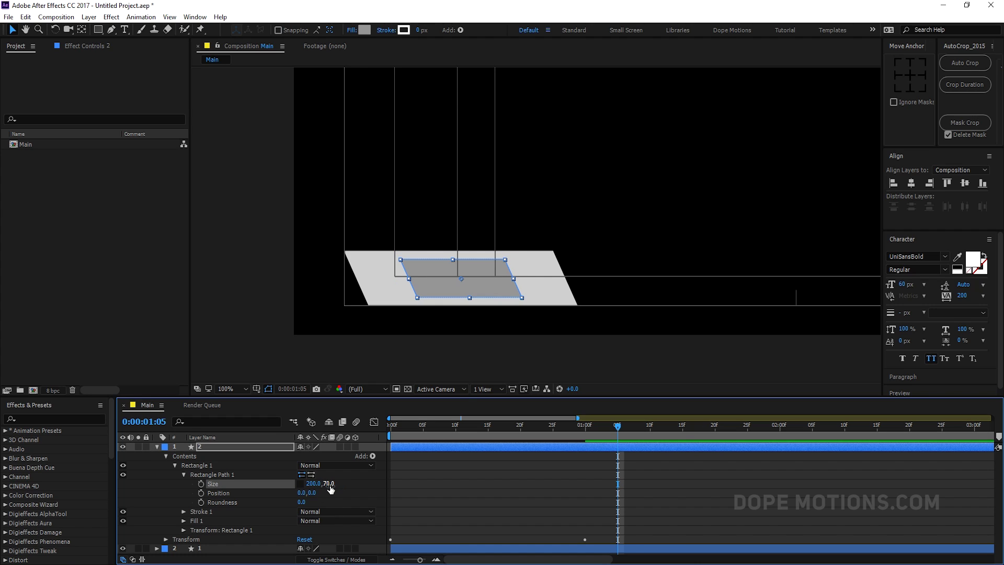
click(330, 484)
text(65)
key(Return)
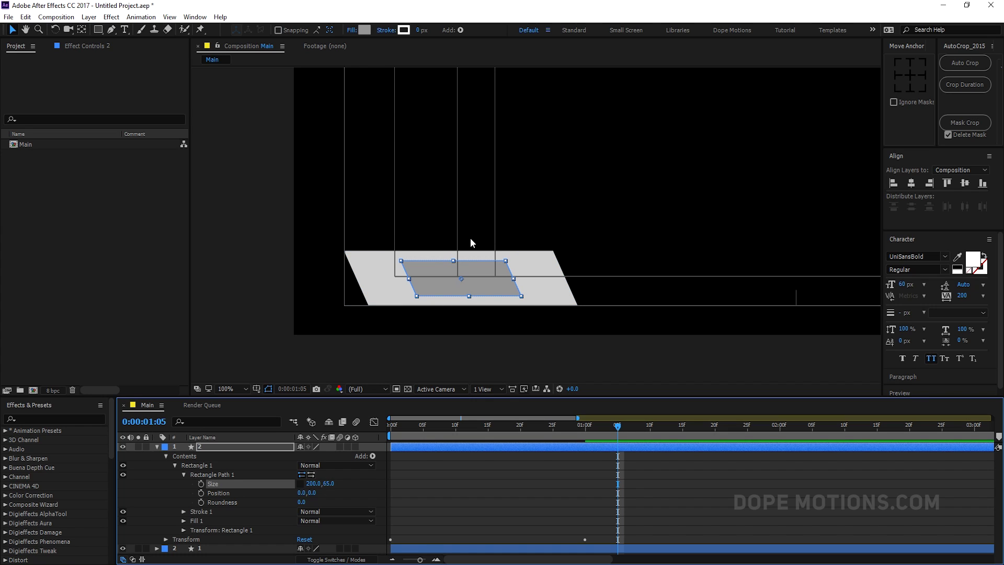
Move the grey rectangle flush against the light shape's slanted right edge, with both bottom edges aligned.
drag(461, 282, 623, 302)
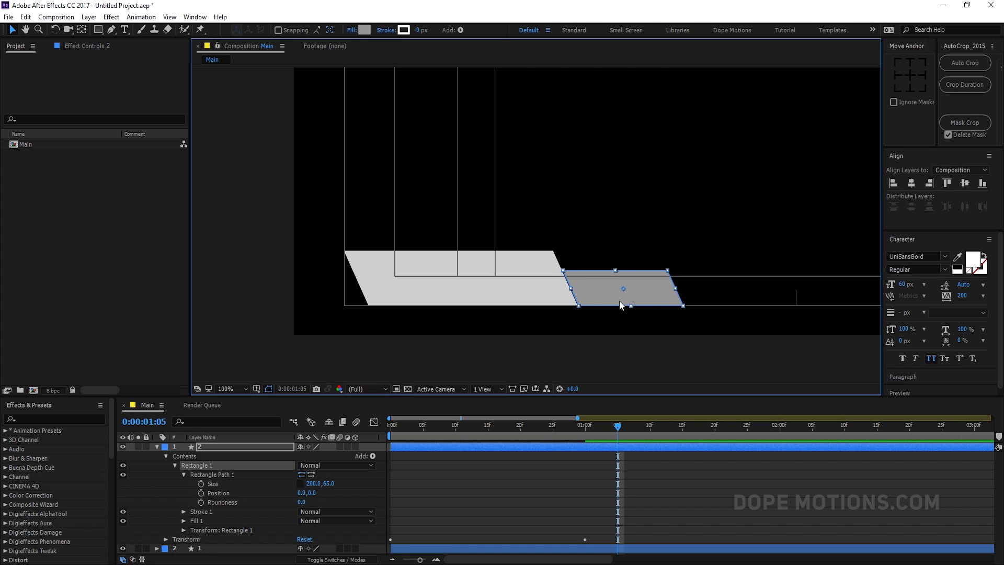
click(617, 302)
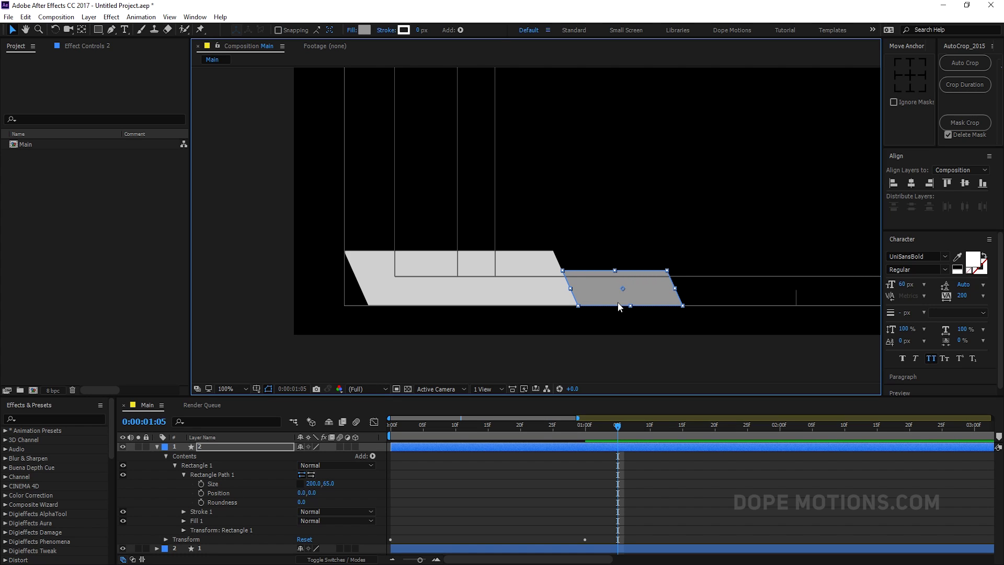
scroll(614, 302, up, 1)
drag(615, 302, 602, 232)
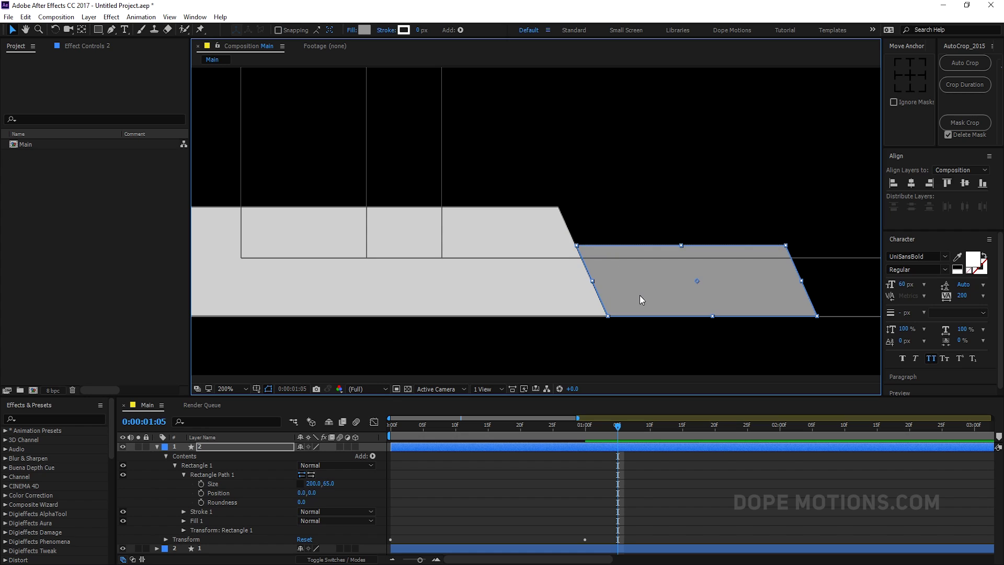
key(comma)
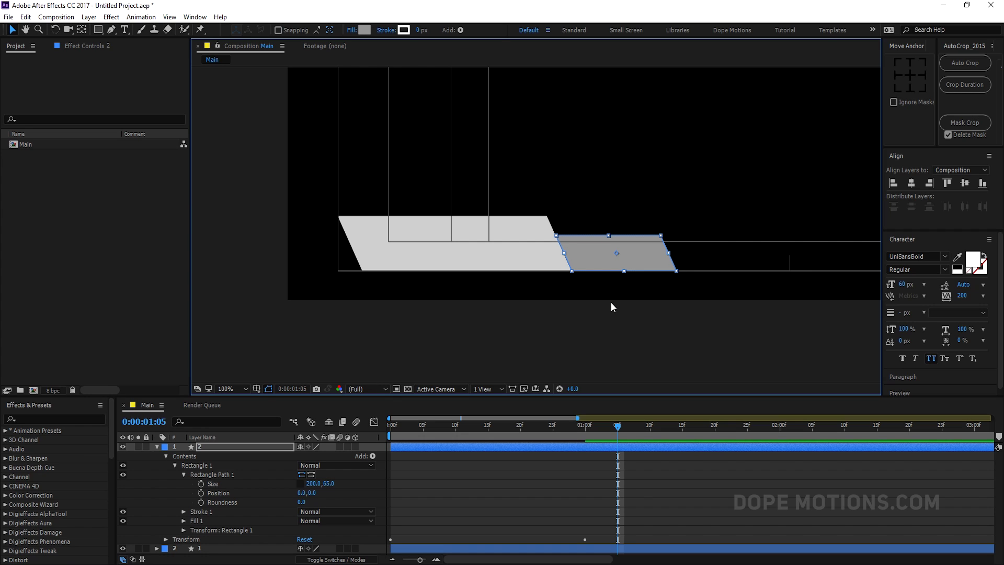
click(591, 473)
Replace layer 2's old Position keyframes with a new one at 0:00:01:00, and centre its anchor point on the grey shape.
click(215, 448)
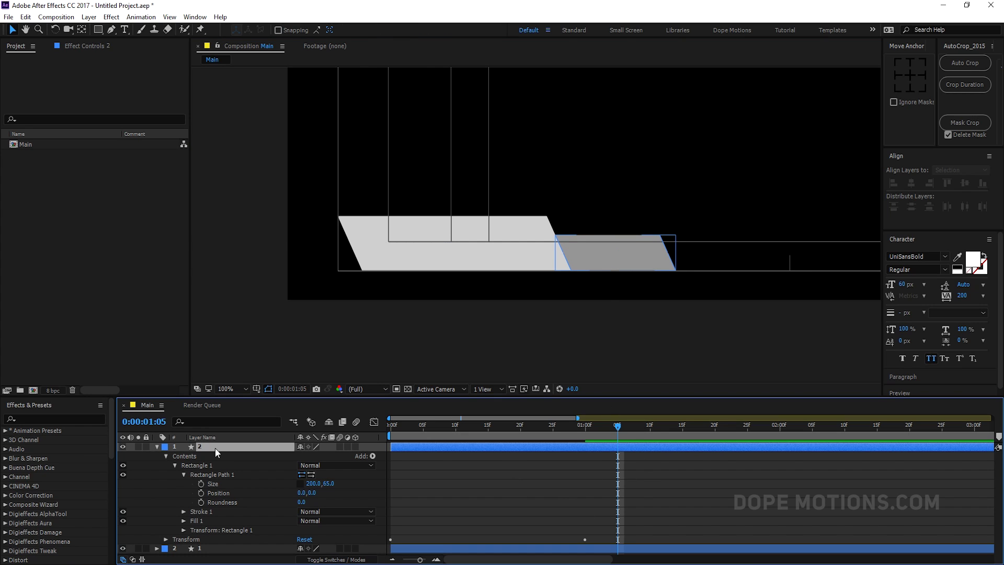
key(p)
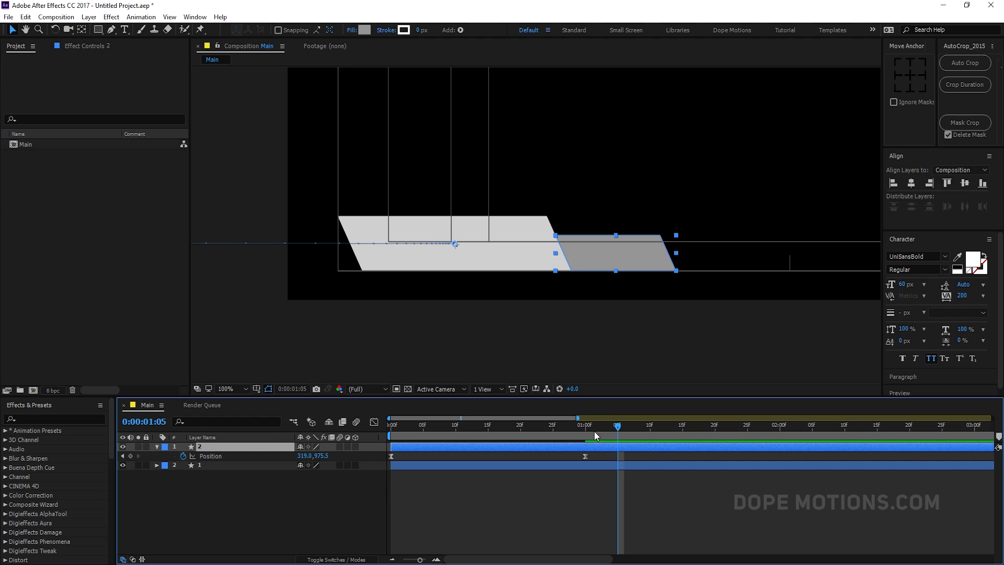
drag(611, 438, 586, 437)
click(182, 456)
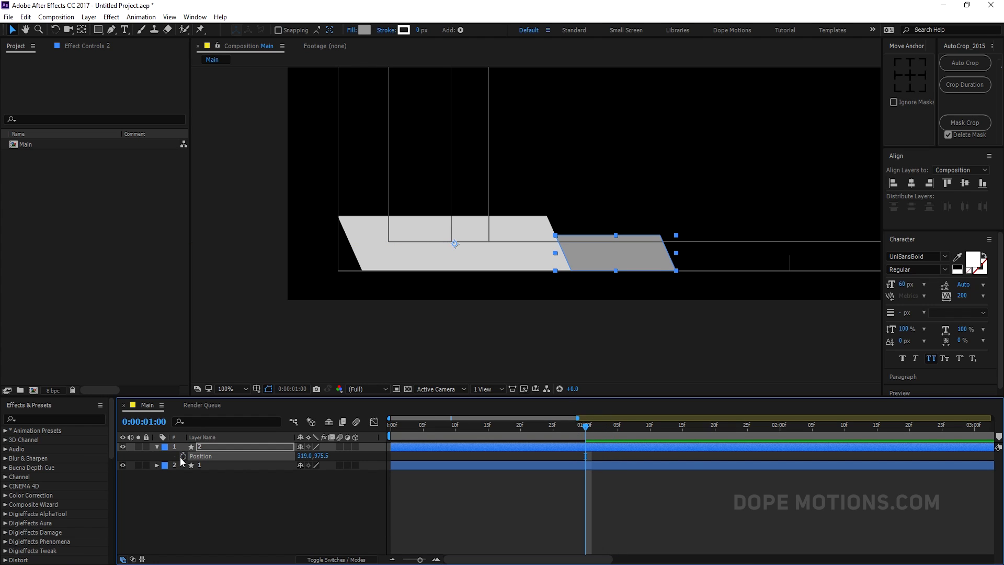
click(223, 451)
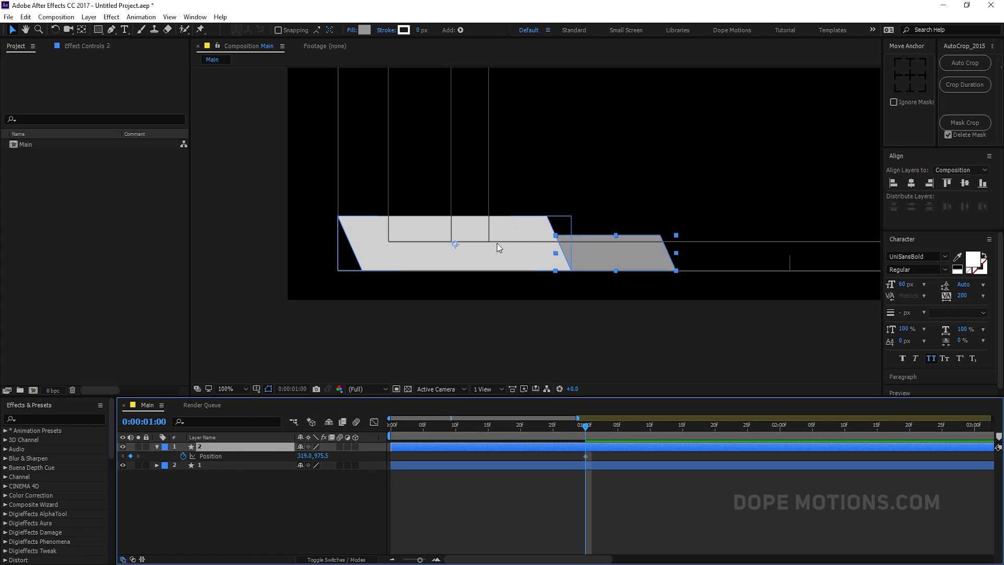
click(910, 77)
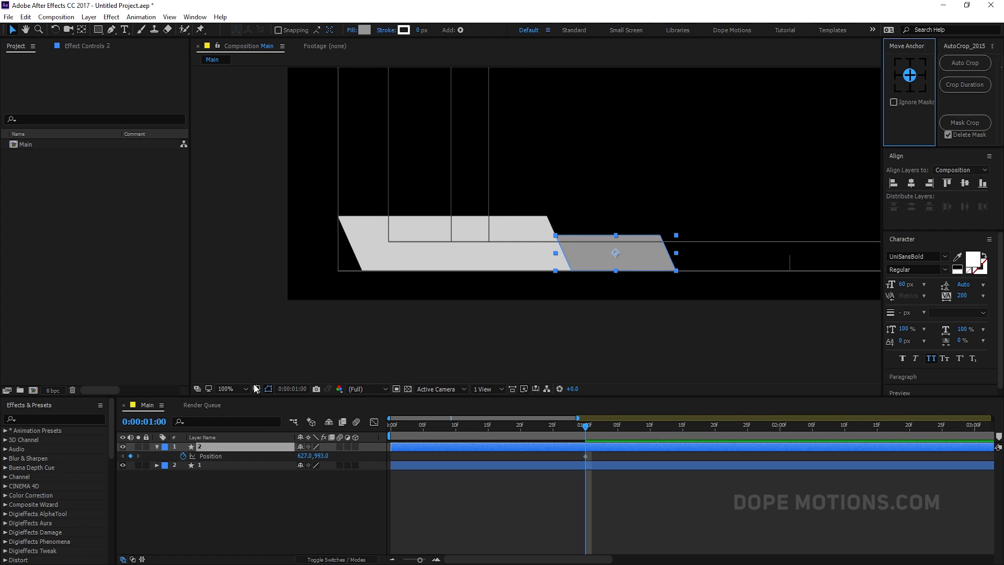
At 0:00:00:00, move the grey shape horizontally left to an X position of about 422 and reveal its Position keyframes.
click(156, 447)
drag(586, 436, 357, 429)
drag(619, 254, 512, 256)
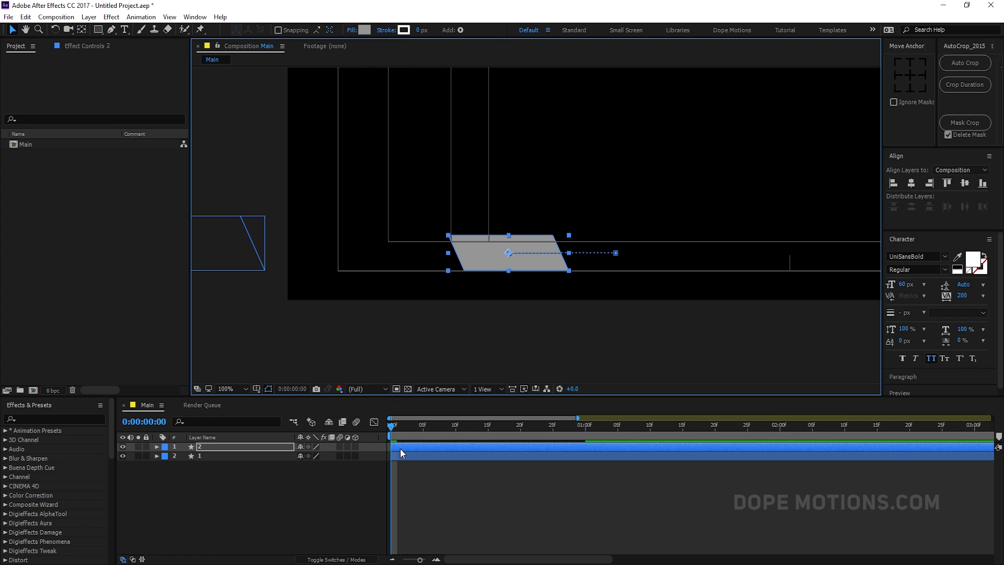
key(u)
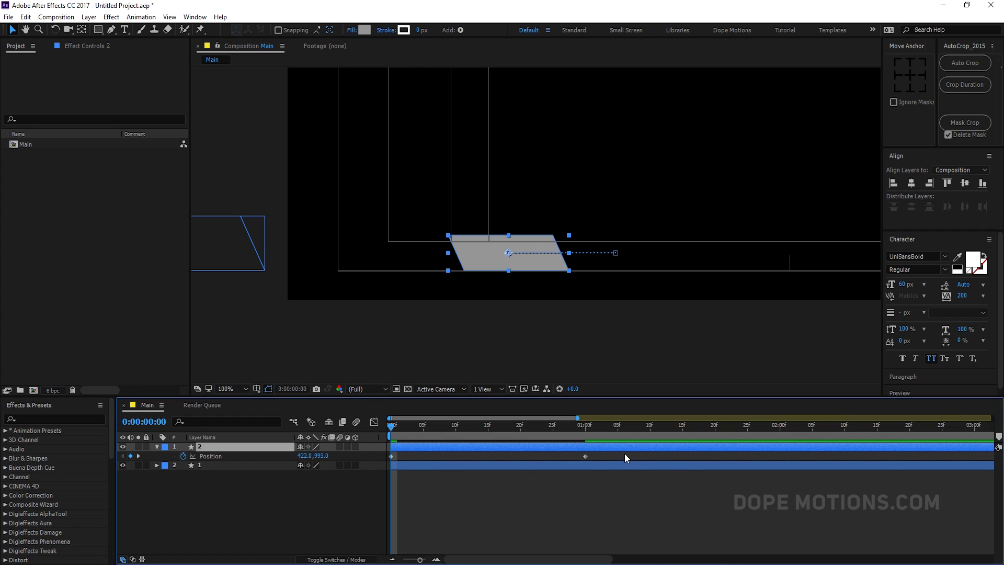
Ease layer 2's Position keyframes, stretch the end keyframe's speed influence to 100% for a long slow-down, and preview the motion.
drag(595, 453, 389, 458)
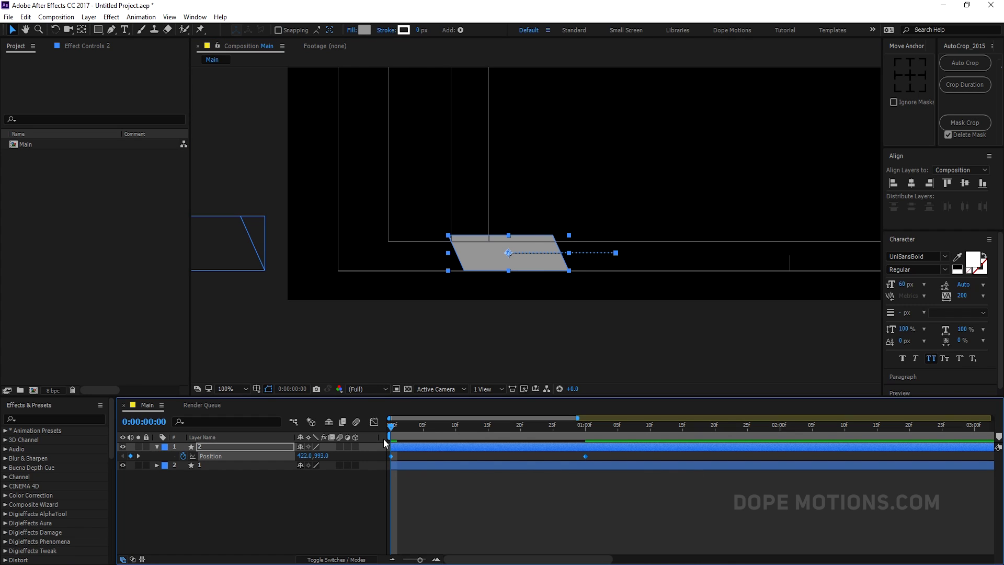
click(374, 422)
drag(563, 548, 480, 531)
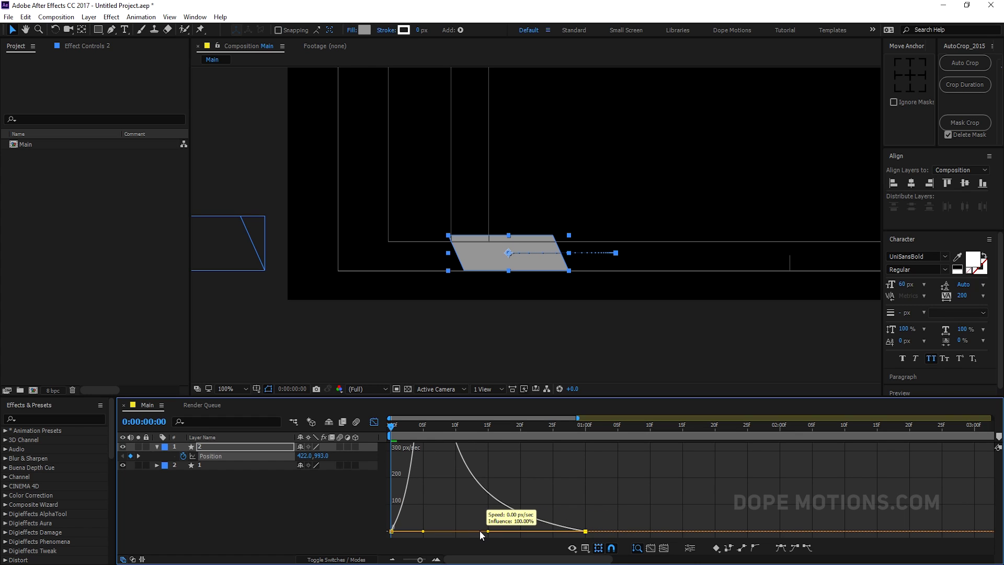
click(374, 421)
click(428, 425)
drag(439, 429, 579, 437)
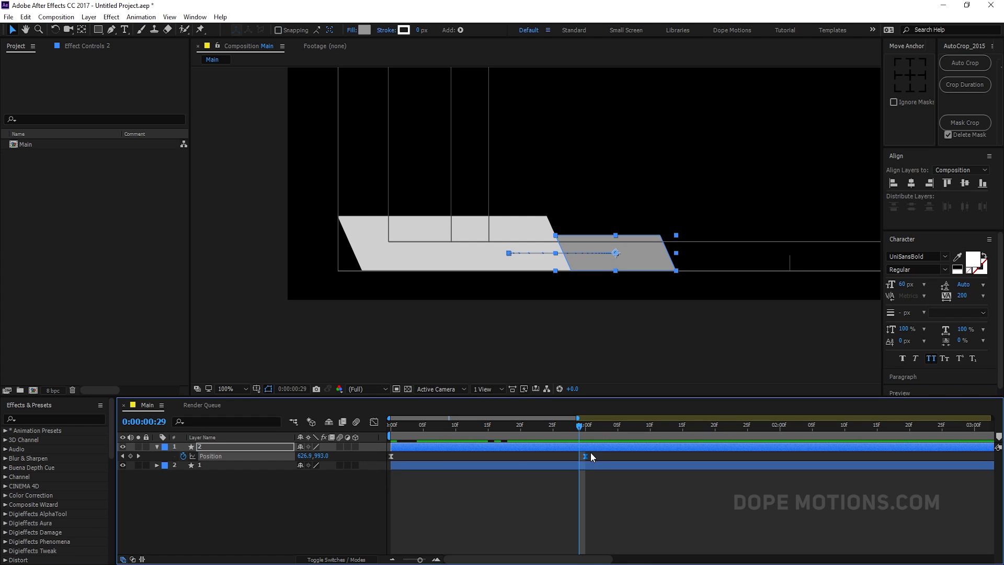
Shorten layer 2's slide to end at 0:00:00:15, then shift the layer to start at 0:00:00:25 and preview it.
drag(585, 455, 487, 456)
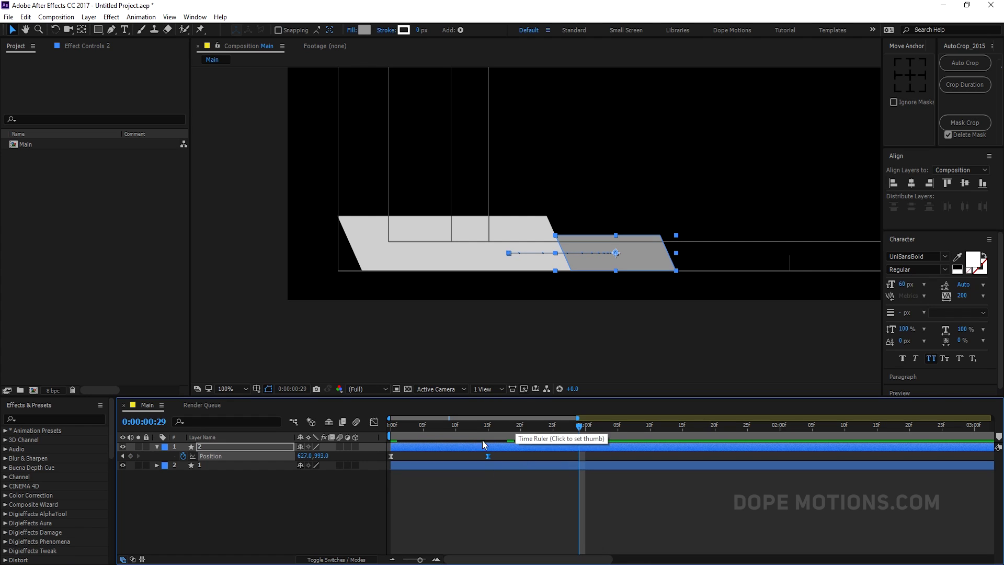
click(436, 465)
key(p)
drag(501, 447, 549, 450)
click(493, 431)
drag(492, 431, 598, 451)
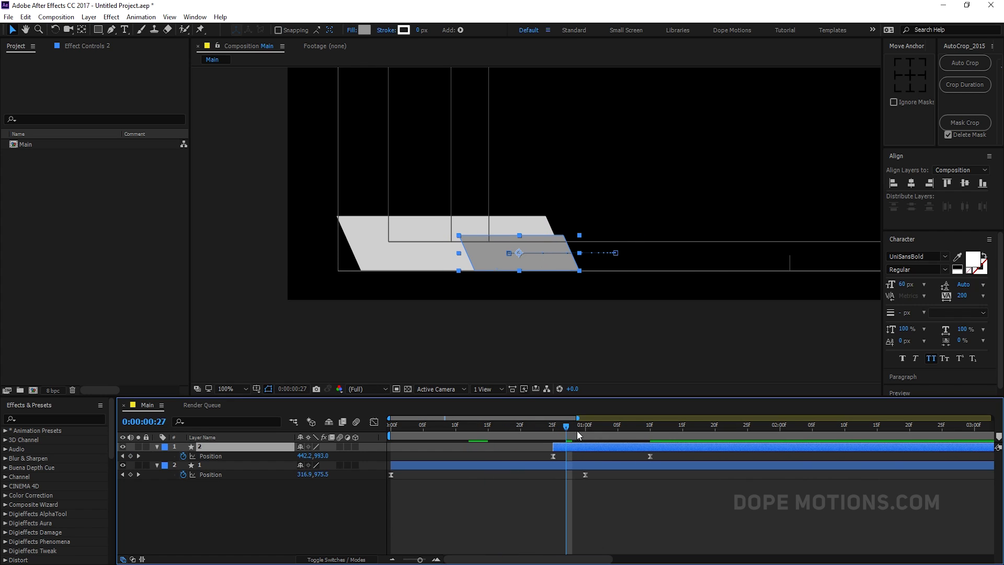
key(space)
Place layer 2 beneath layer 1 and move its last Position keyframe to 0:00:01:15.
drag(211, 448, 211, 506)
click(556, 444)
drag(552, 428, 682, 474)
End the work area at about 0:00:01:24 and preview both shapes sliding in.
click(739, 432)
key(space)
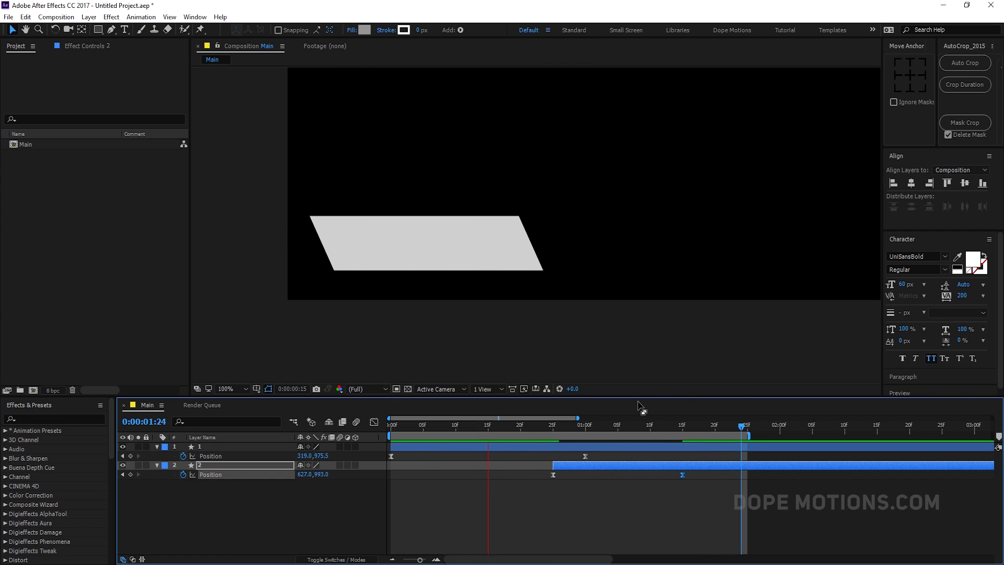
drag(654, 428, 313, 429)
key(space)
drag(441, 424, 488, 424)
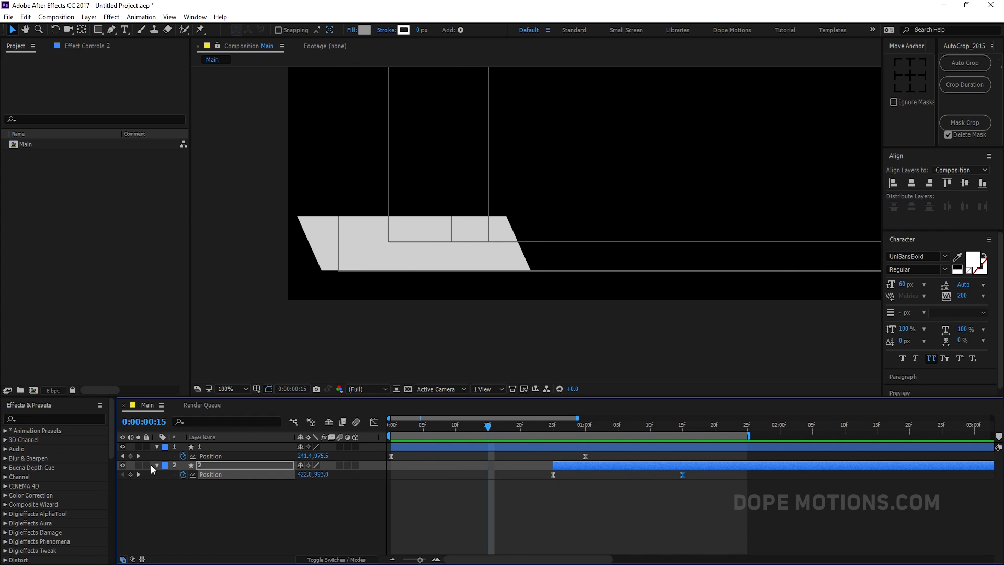
Collapse the properties of both layers and duplicate layer 1 with the time set to 0:00:01:22.
click(156, 464)
click(157, 447)
drag(510, 427, 727, 427)
click(341, 445)
click(217, 447)
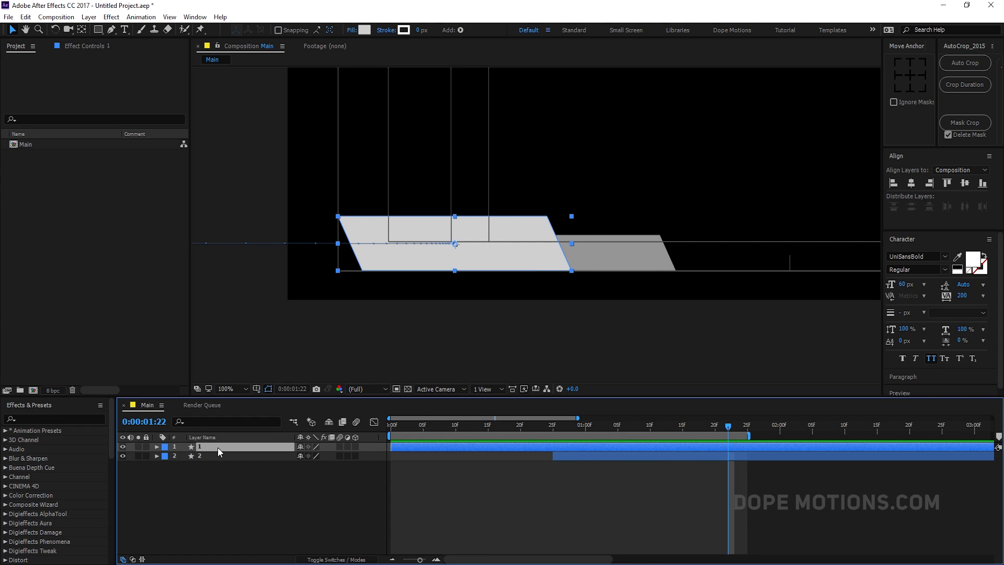
key(ctrl+d)
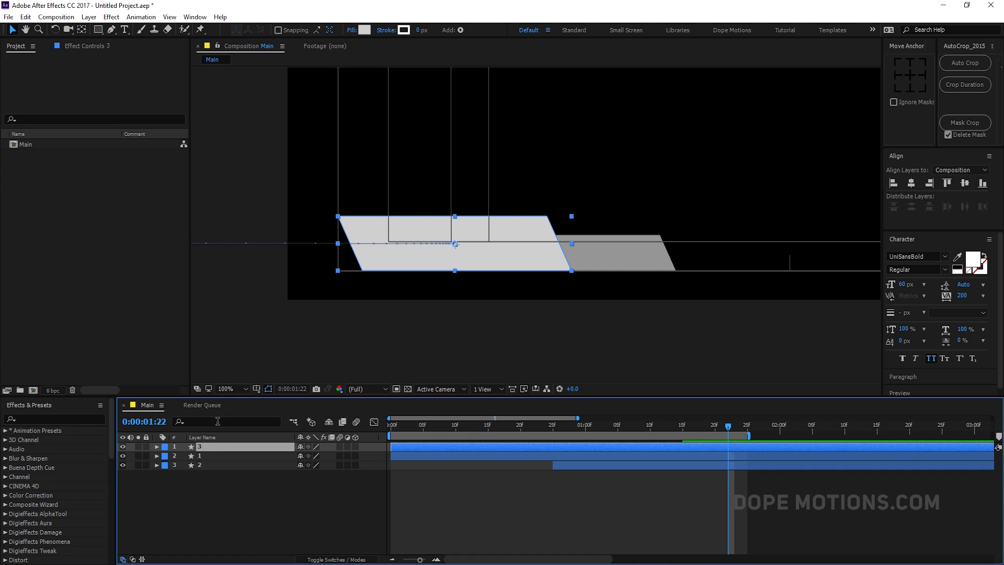
Expand the rectangle properties of layer 3 and set its path size to 300 by 60.
click(157, 447)
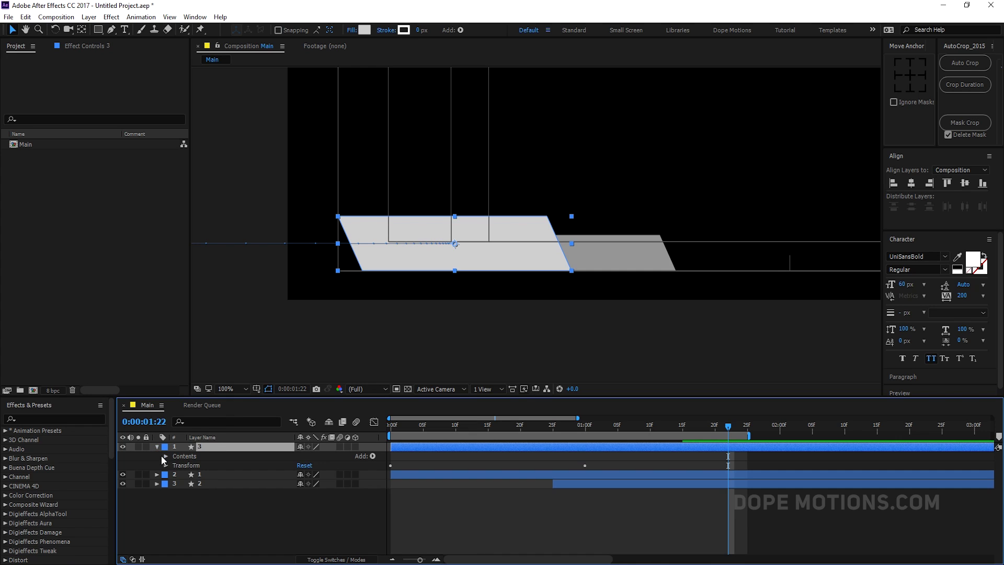
click(165, 456)
click(174, 465)
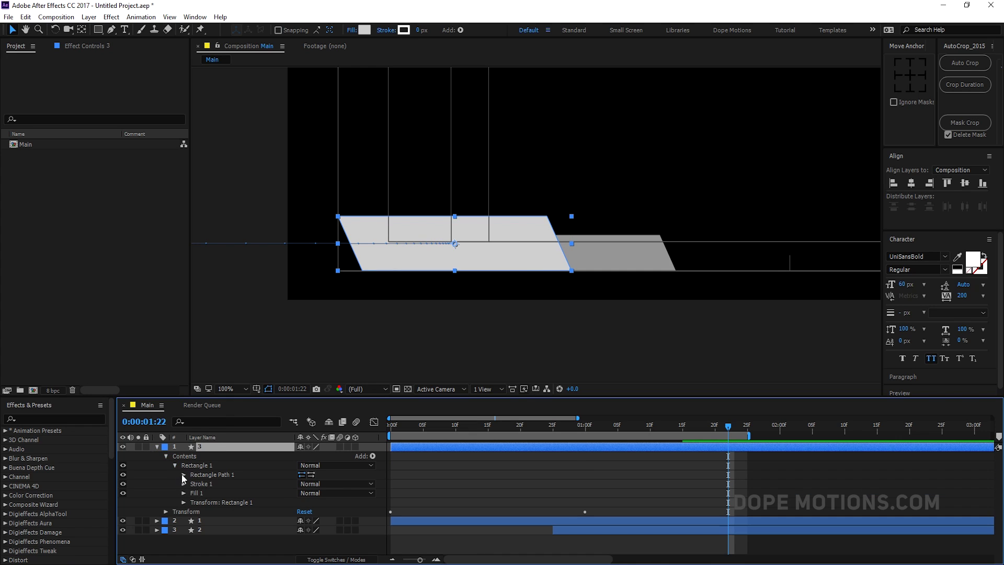
click(183, 474)
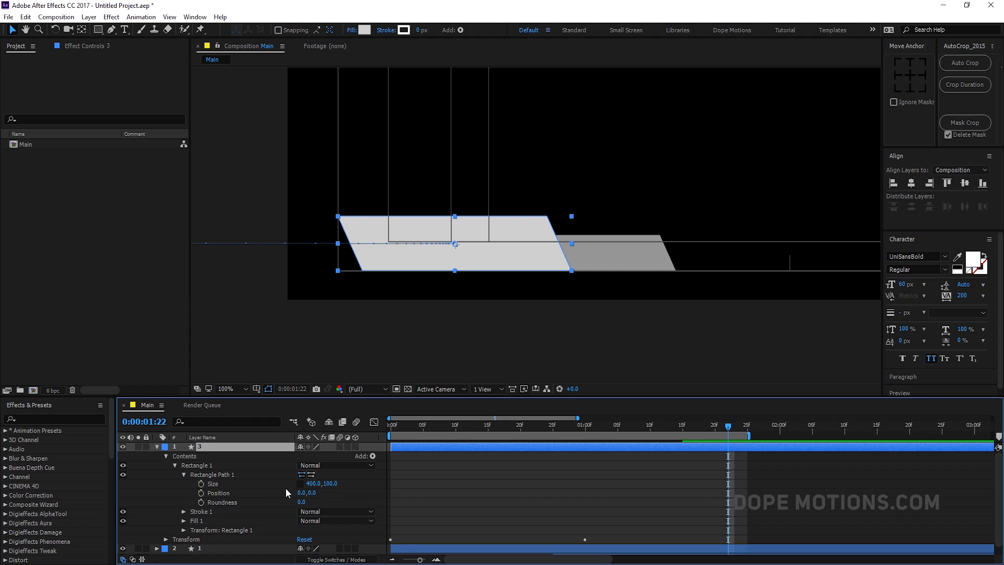
drag(310, 486, 251, 500)
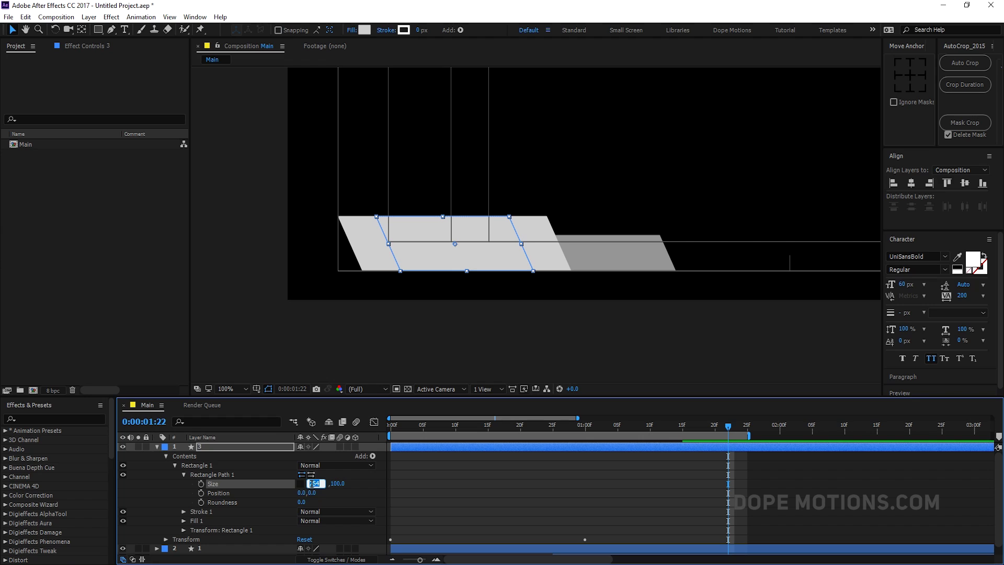
text(00)
key(Return)
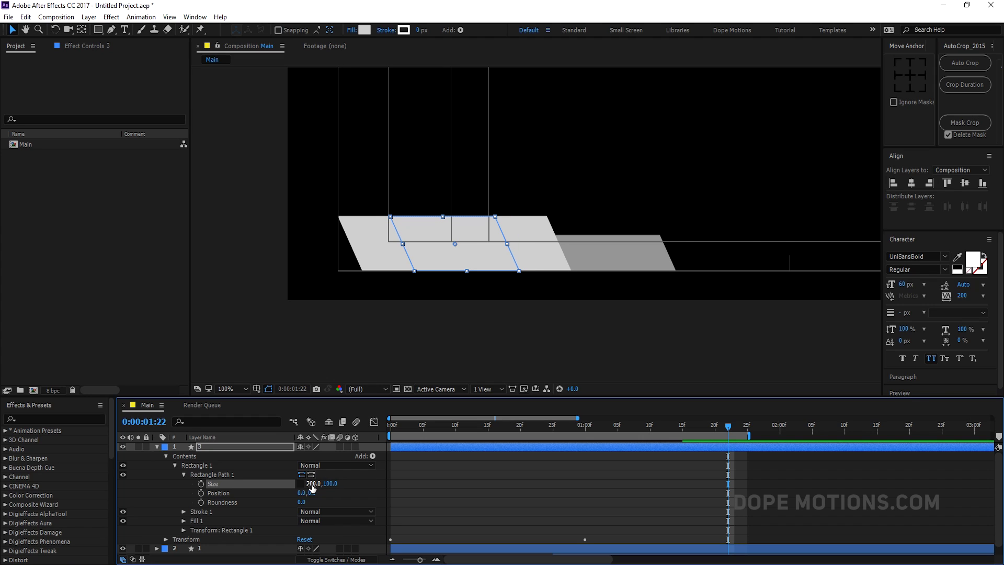
text(300)
key(Return)
drag(330, 489, 305, 488)
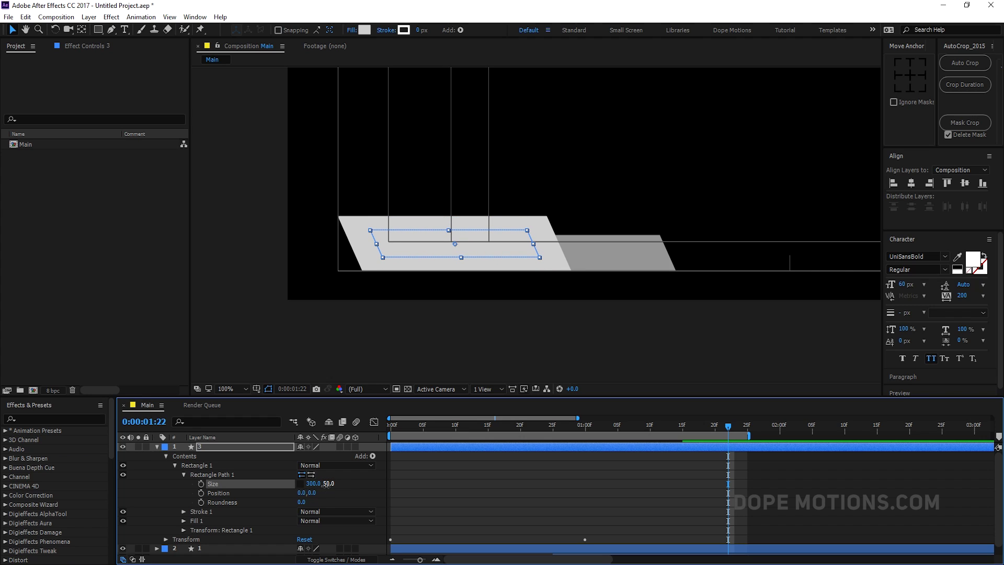
text(0)
key(Return)
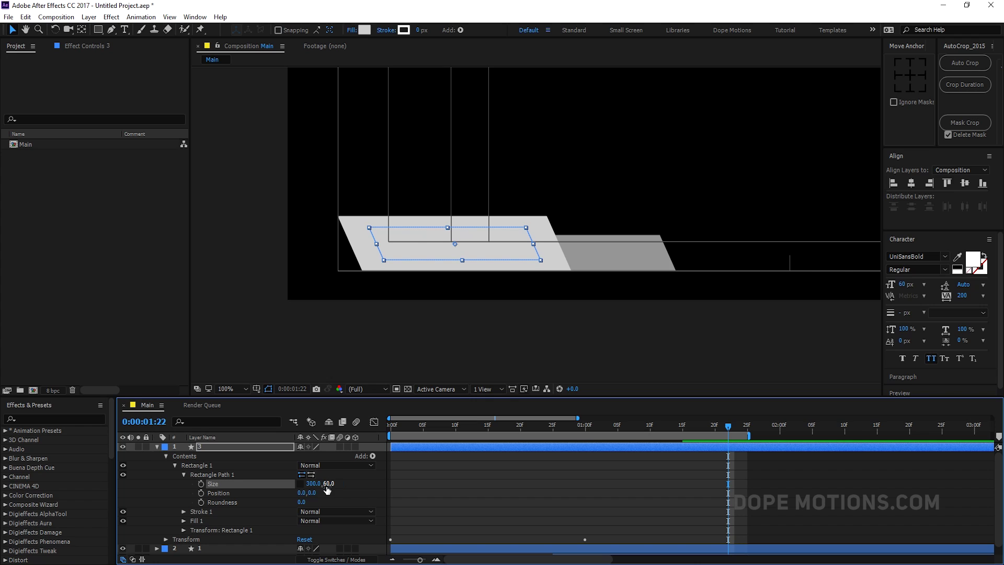
Move layer 3's rectangle just above the large light shape, with its lower-left corner in line with that shape's upper-left corner.
drag(455, 244, 427, 210)
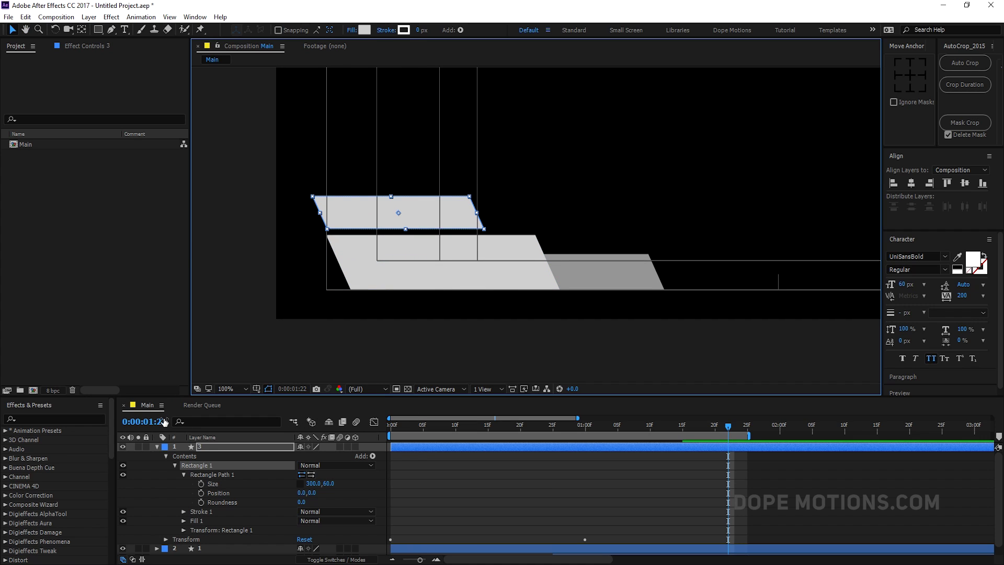
Centre layer 3's anchor point on its shape and show only the position keyframes of all three layers.
key(Return)
click(910, 75)
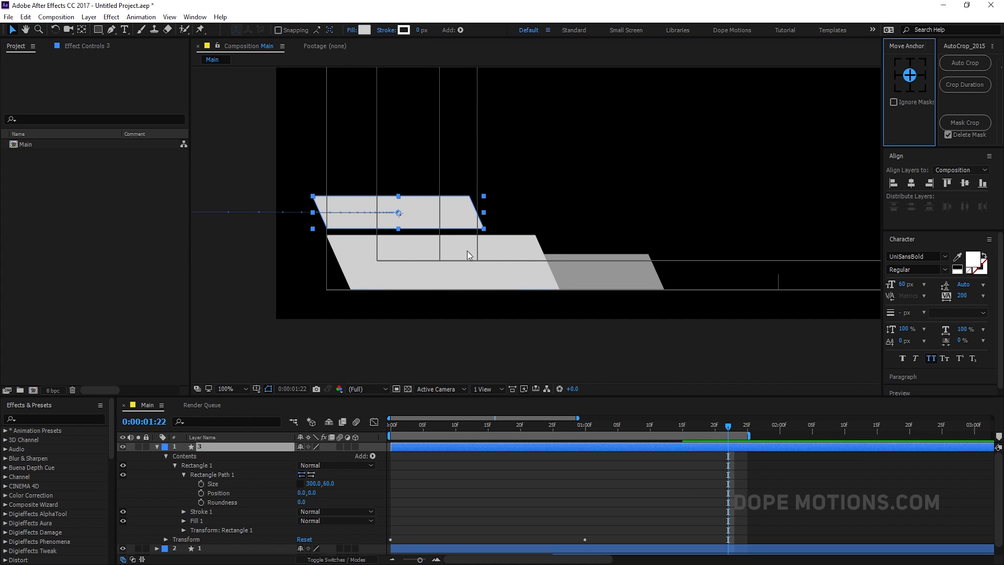
click(157, 446)
drag(206, 503, 215, 445)
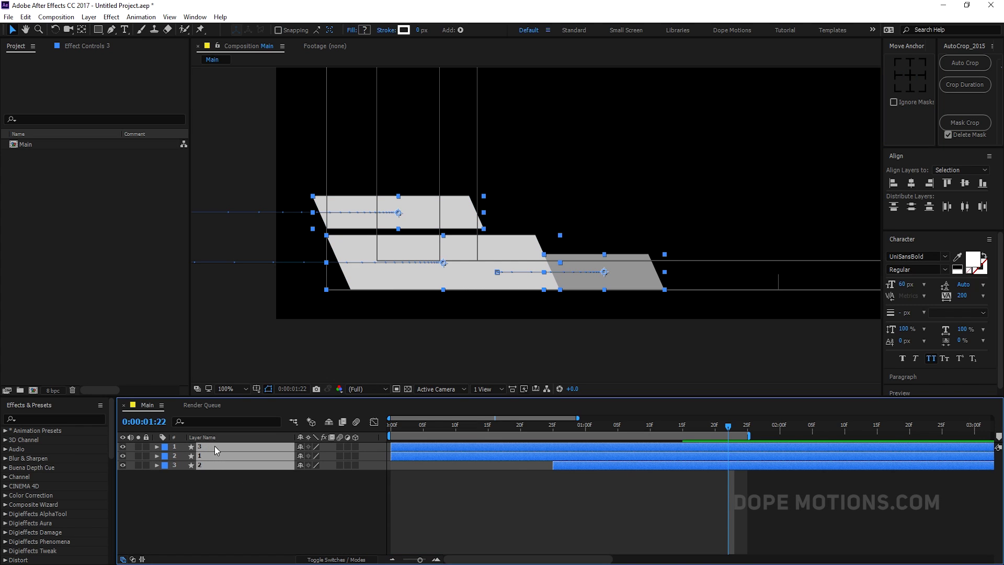
key(p)
Start layer 3 at 0:00:00:25, move its last position keyframe to about 0:00:01:15 and preview the motion.
drag(406, 426, 592, 429)
drag(421, 448, 553, 424)
key(ctrl+z)
click(453, 459)
key(F2)
click(489, 426)
drag(489, 453, 558, 456)
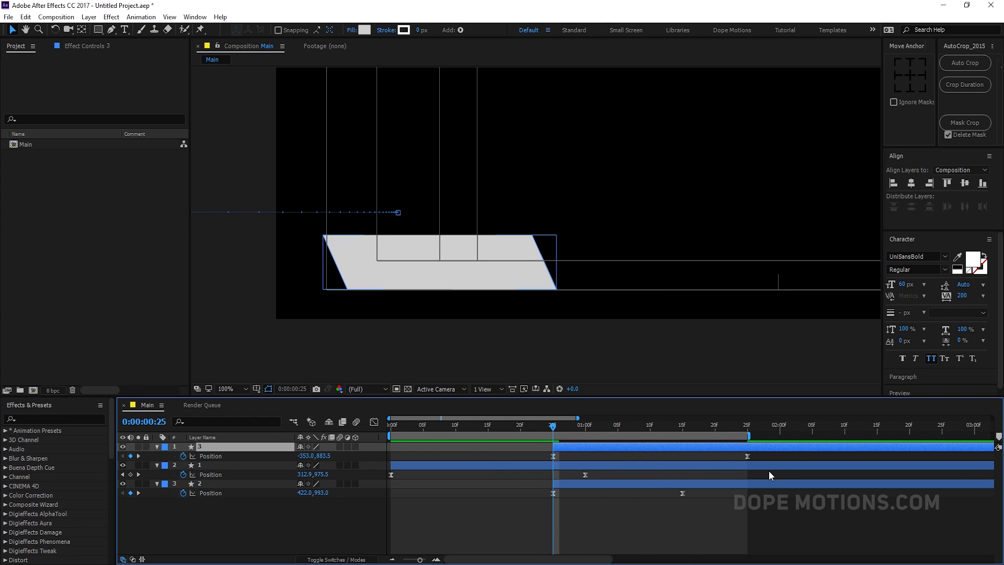
drag(747, 457, 683, 456)
key(space)
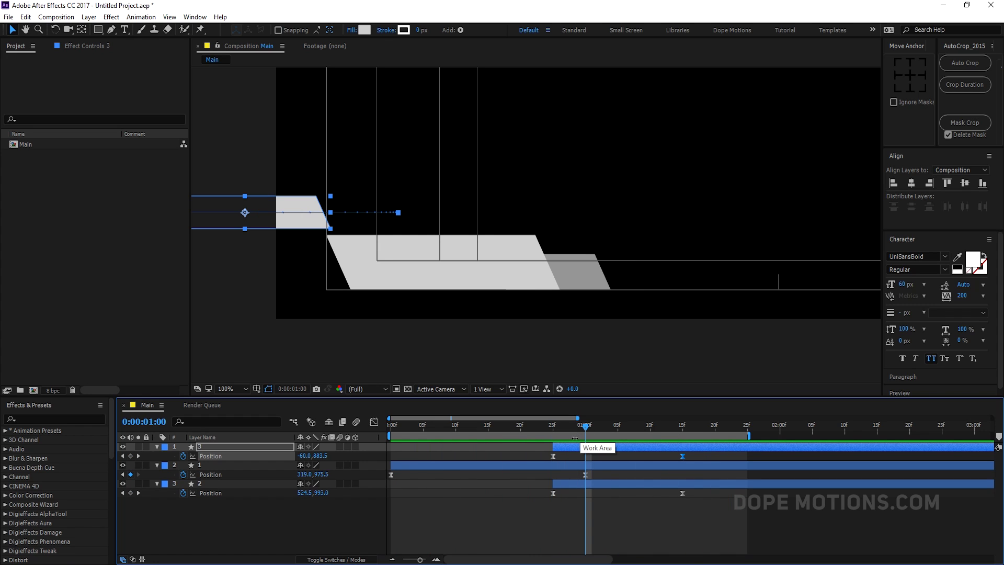
Move layers 3 and 2 together in time so that both start at 0:00:00:20.
click(557, 447)
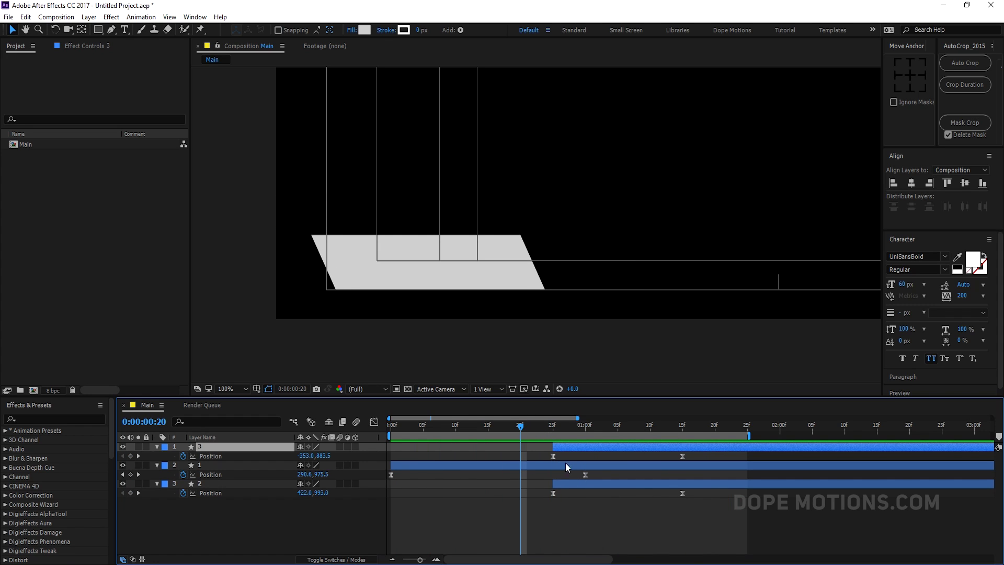
ctrl+click(565, 480)
drag(566, 446, 524, 423)
click(544, 506)
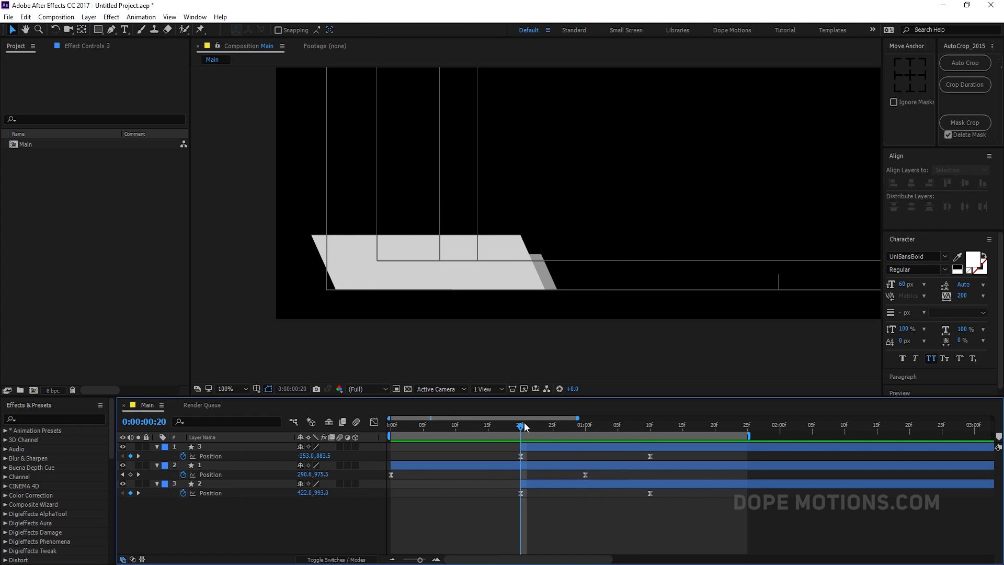
Shift layer 2's starting position at 0:00:00:20 to 394, 993 so it hides behind the large light shape.
click(520, 485)
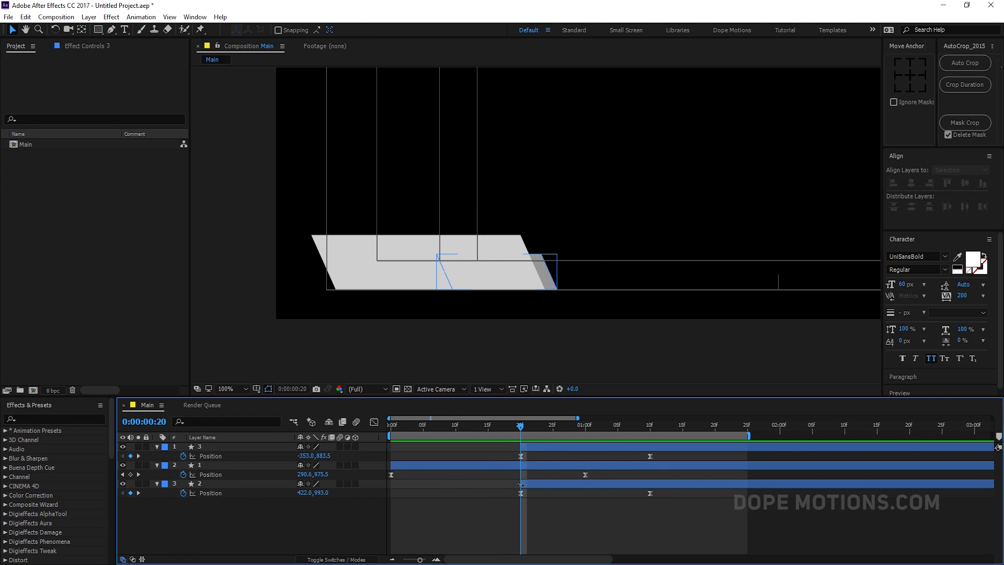
click(532, 287)
click(536, 484)
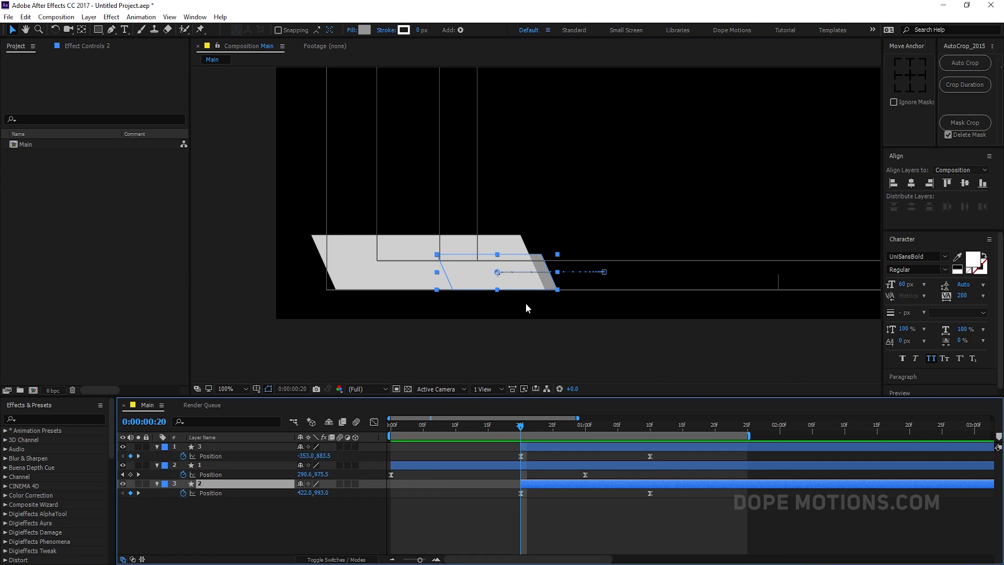
drag(497, 277, 483, 277)
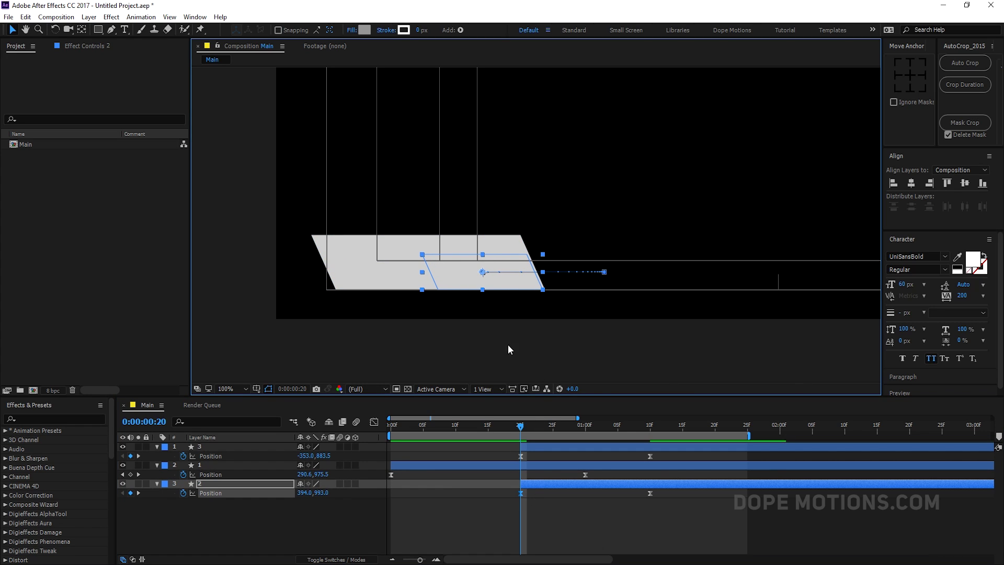
click(559, 503)
Enable motion blur for all three layers and for the composition, and preview the result.
drag(522, 428, 663, 430)
click(339, 446)
click(340, 465)
click(340, 483)
click(356, 421)
key(space)
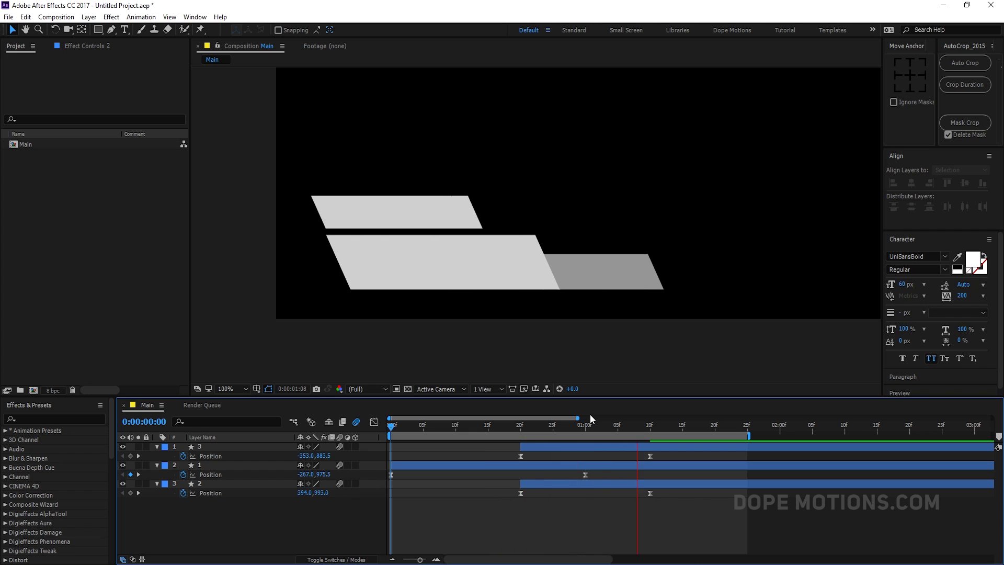
Duplicate layer 3 with the time at 0:00:01:17 and reveal the duplicate's modified rectangle properties.
drag(544, 429, 695, 428)
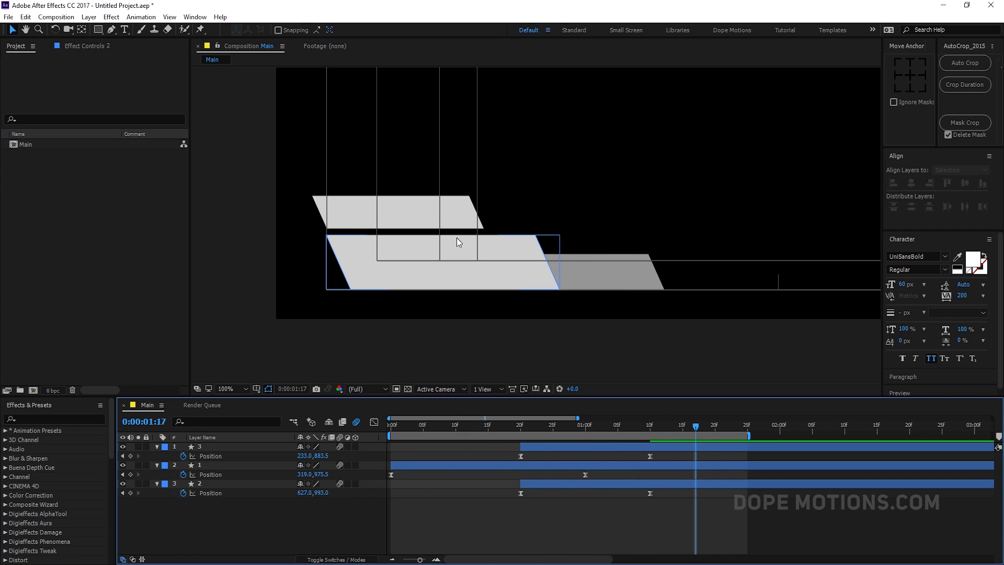
drag(406, 265, 411, 288)
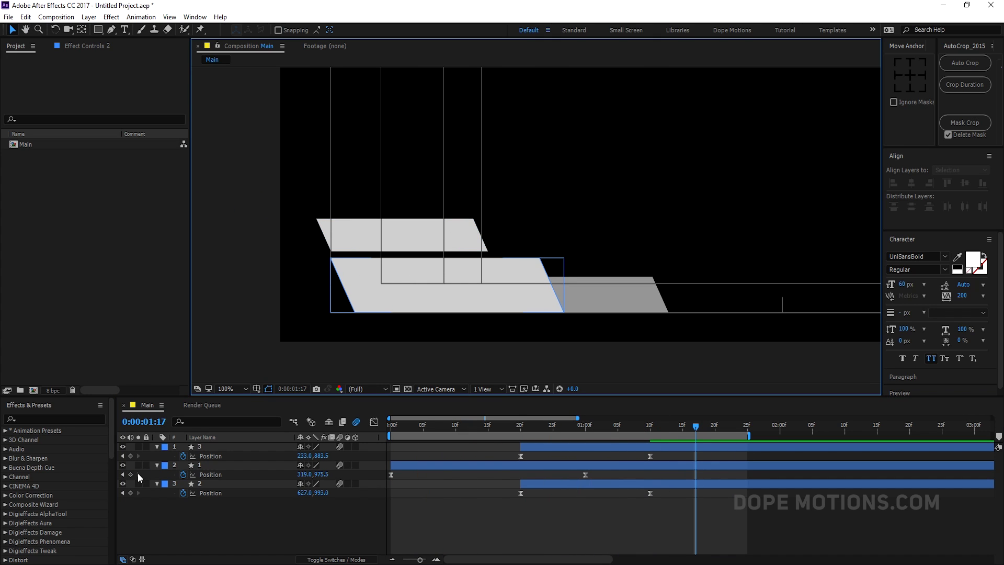
click(205, 446)
key(ctrl+d)
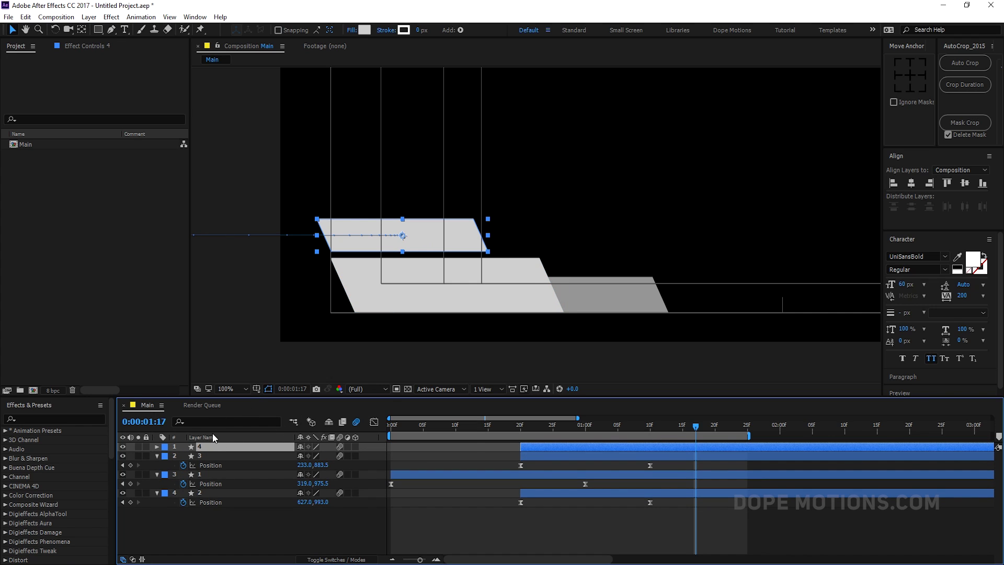
key(u)
key(u)
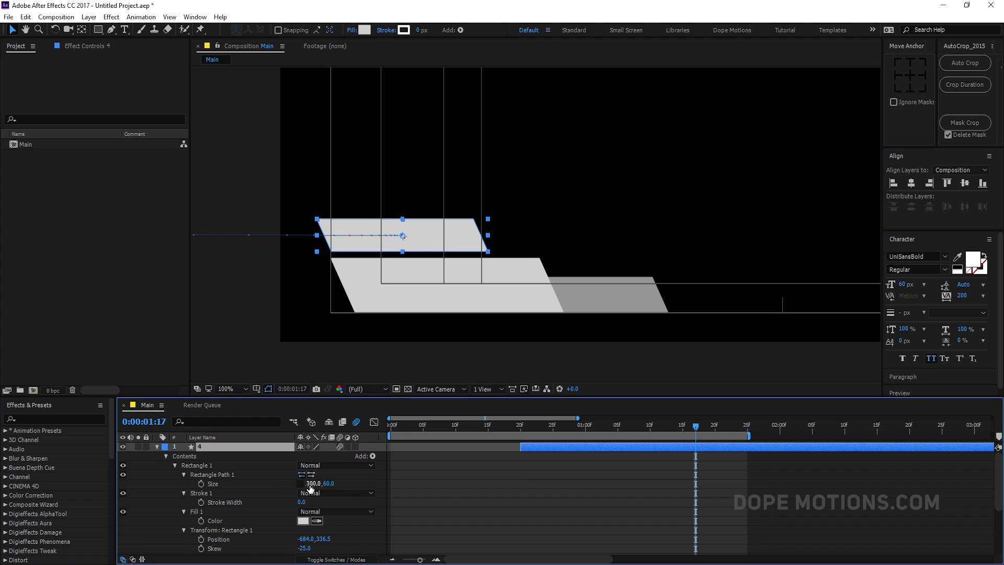
Set the duplicated layer's rectangle path size to 120 by 100.
mouse_move(311, 485)
mouse_down()
mouse_move(271, 485)
mouse_move(328, 483)
mouse_up()
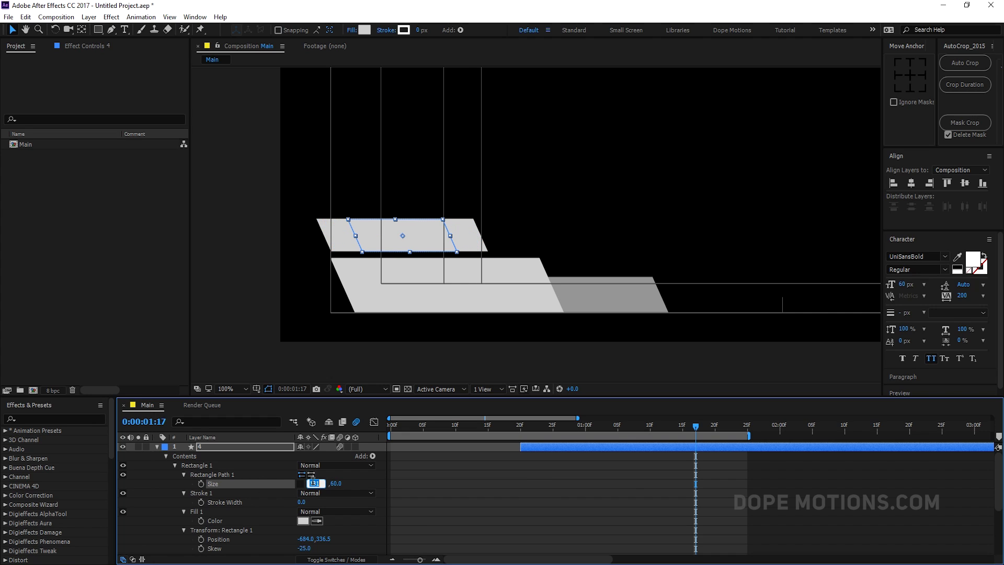
key(Return)
drag(332, 483, 361, 483)
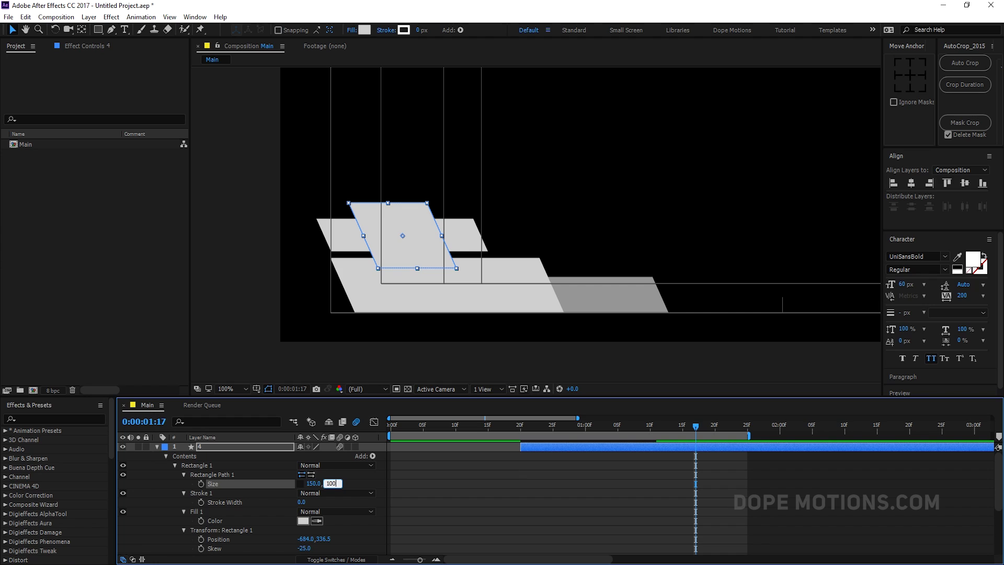
key(Return)
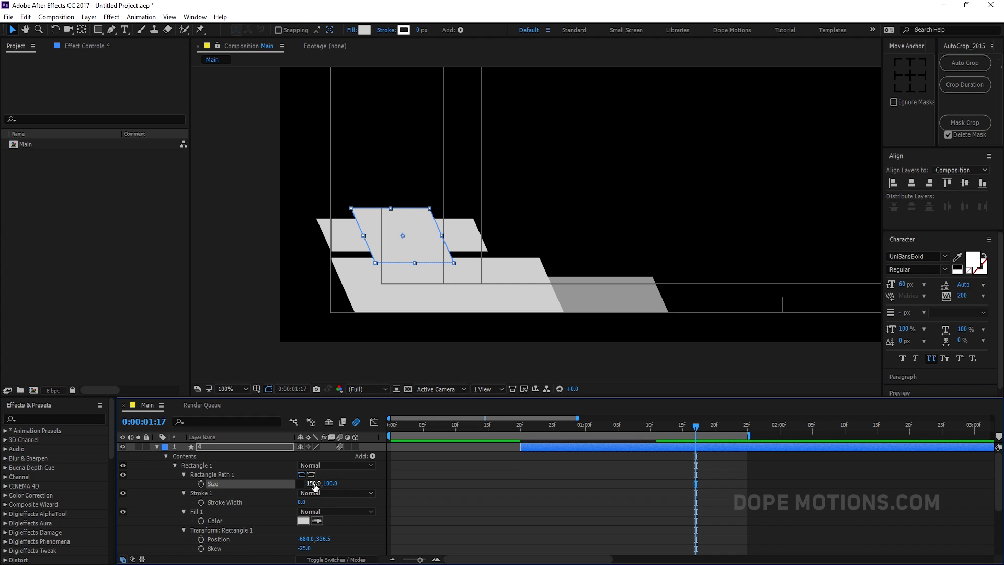
key(Return)
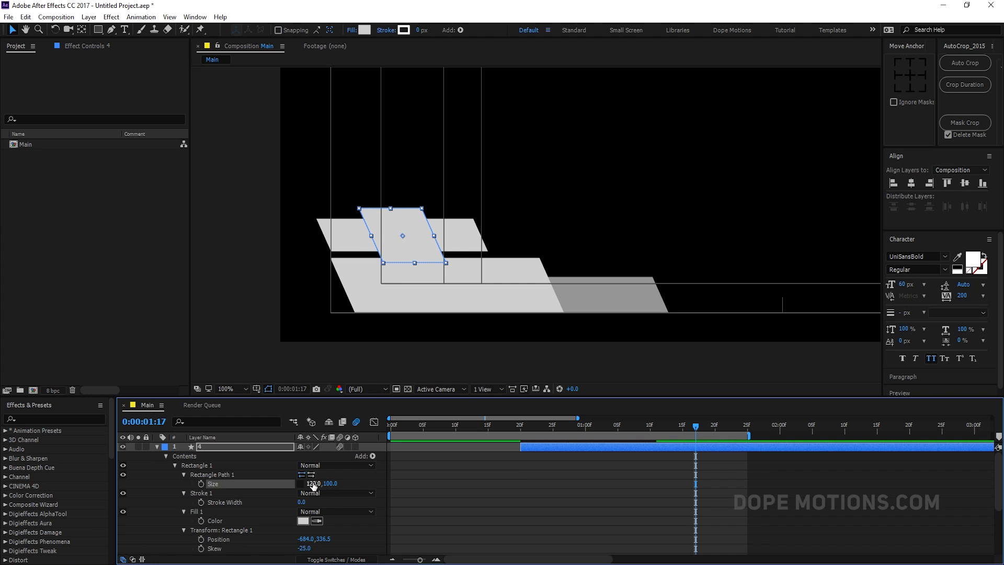
Move layer 4's rectangle over the lower-left corner of the large light shape and centre the layer's anchor point.
drag(395, 239, 369, 287)
click(158, 447)
click(224, 448)
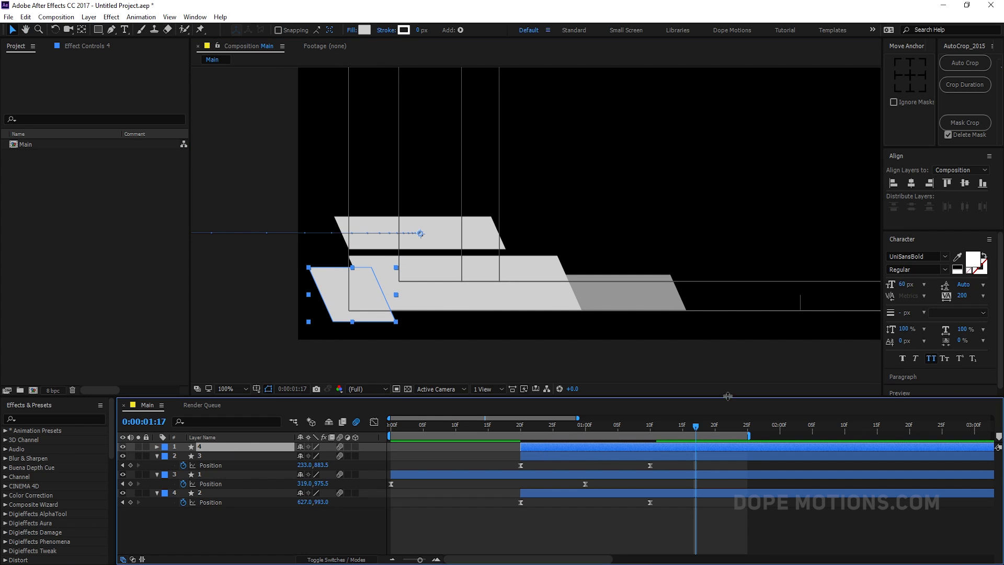
click(910, 75)
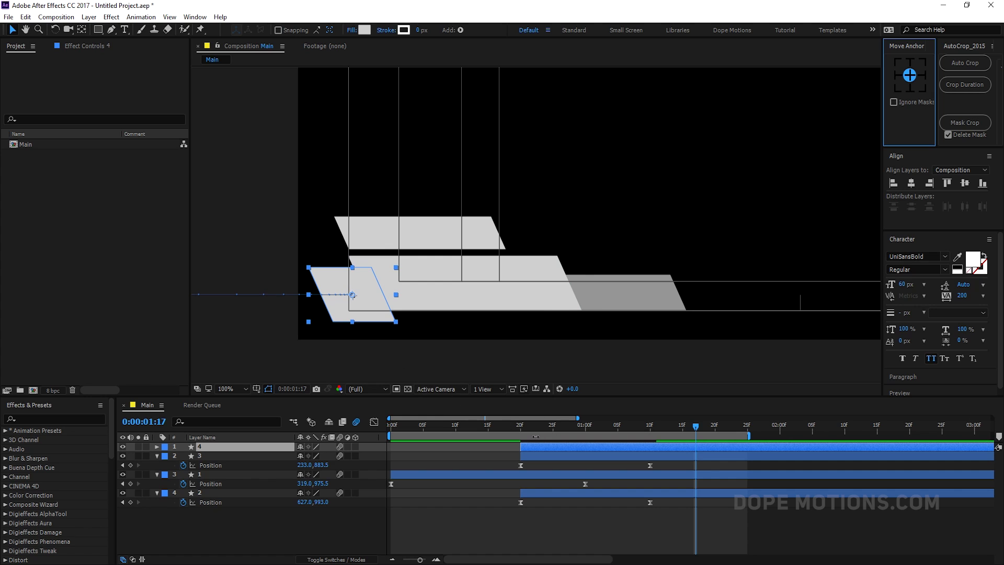
Stagger the layers by starting layer 2 at 0:00:00:15 and layer 4 at 0:00:00:25.
drag(526, 426, 550, 445)
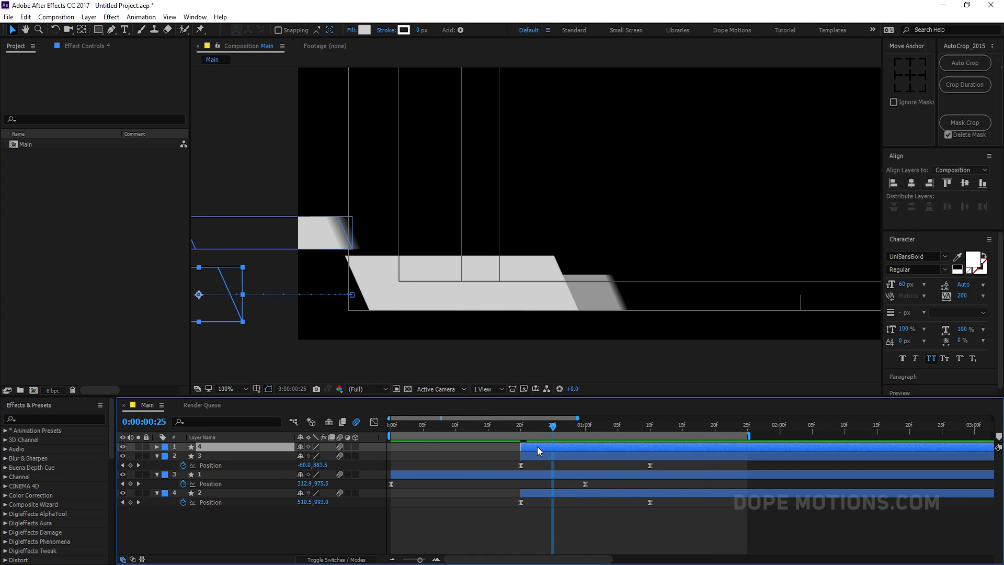
drag(534, 494, 504, 491)
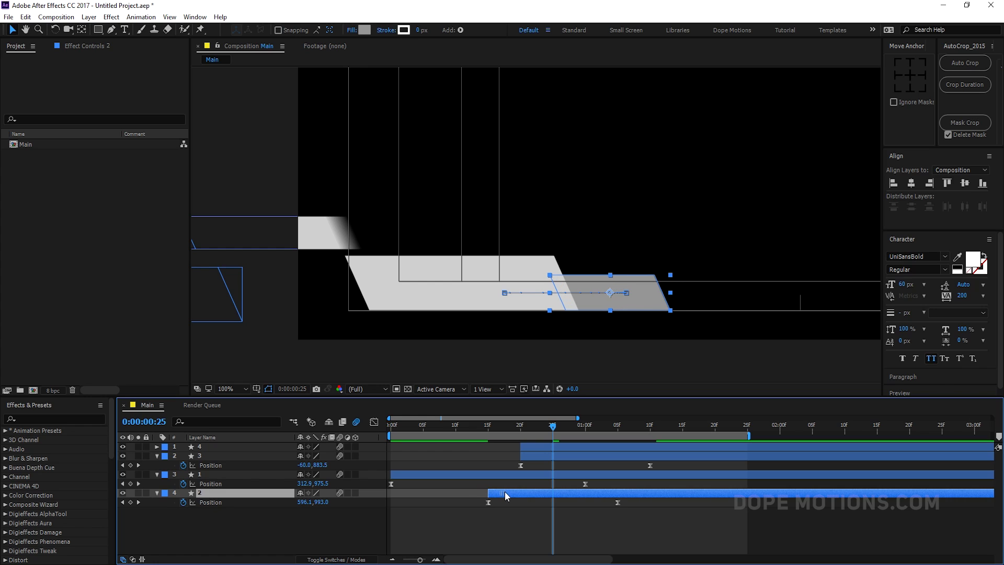
drag(533, 446, 619, 442)
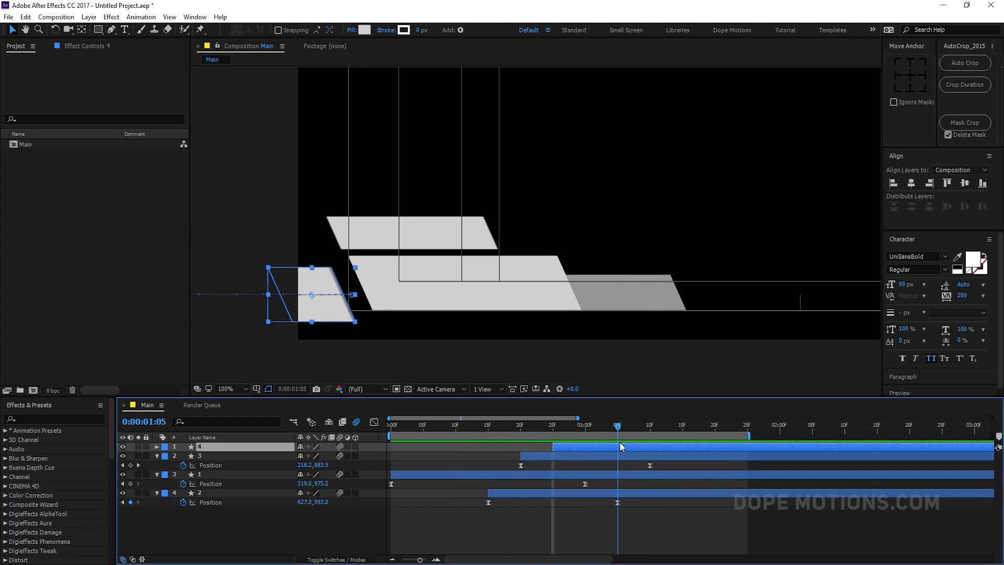
Collapse the position properties of all four layers and deselect them.
key(ctrl+a)
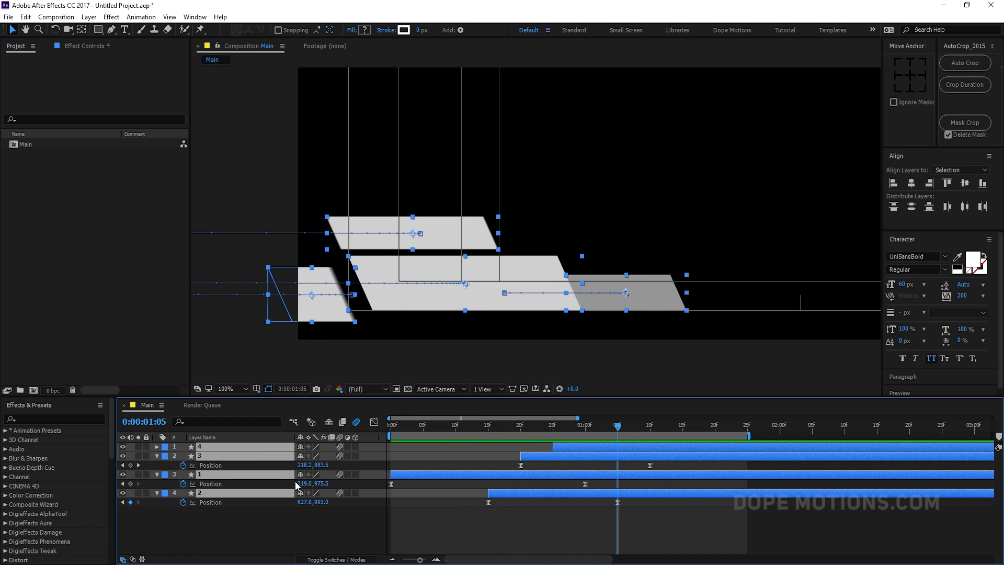
key(p)
key(p)
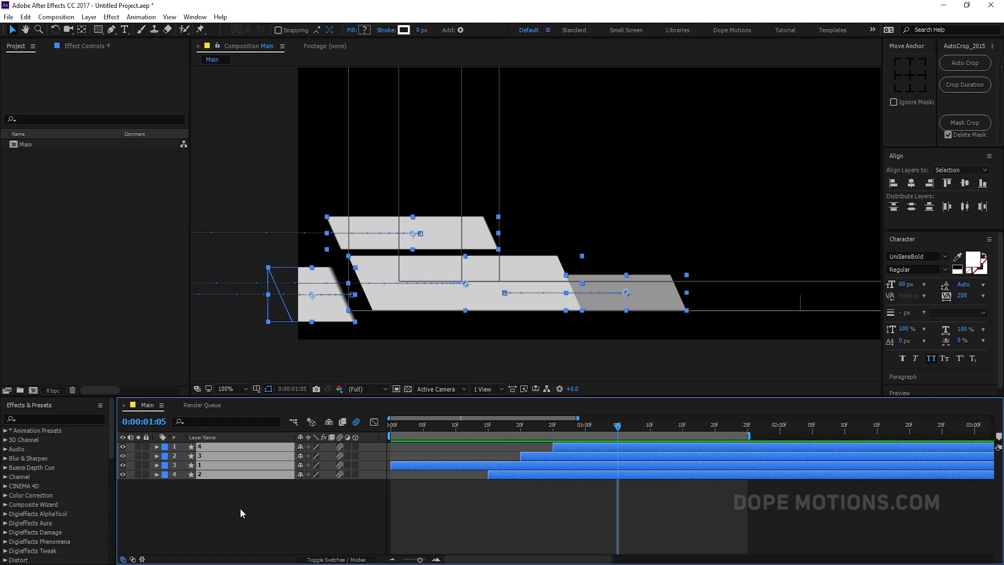
click(241, 509)
Hide the title and action safe guides and preview the whole animation from the start.
scroll(467, 470, down, 3)
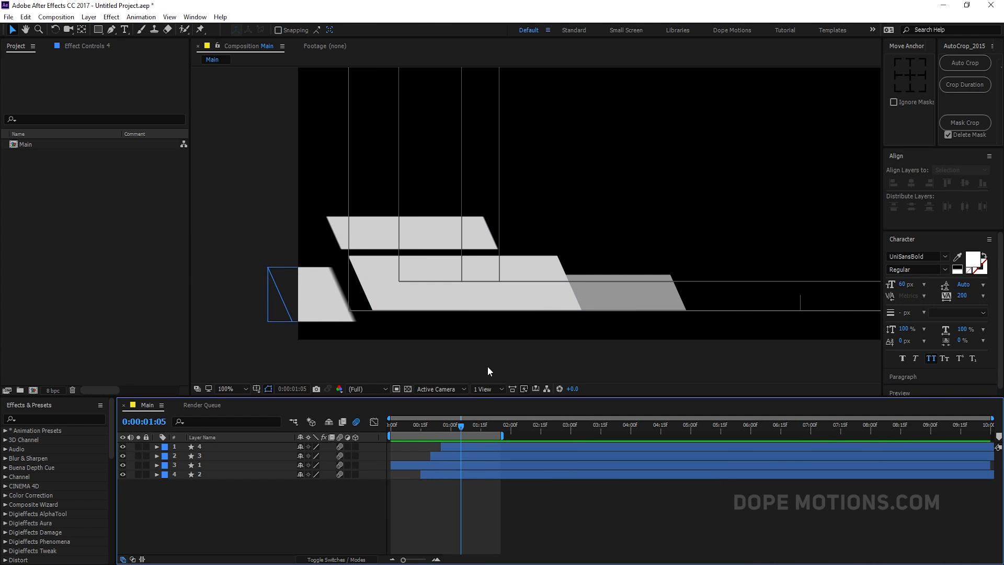
key(apostrophe)
scroll(482, 313, down, 3)
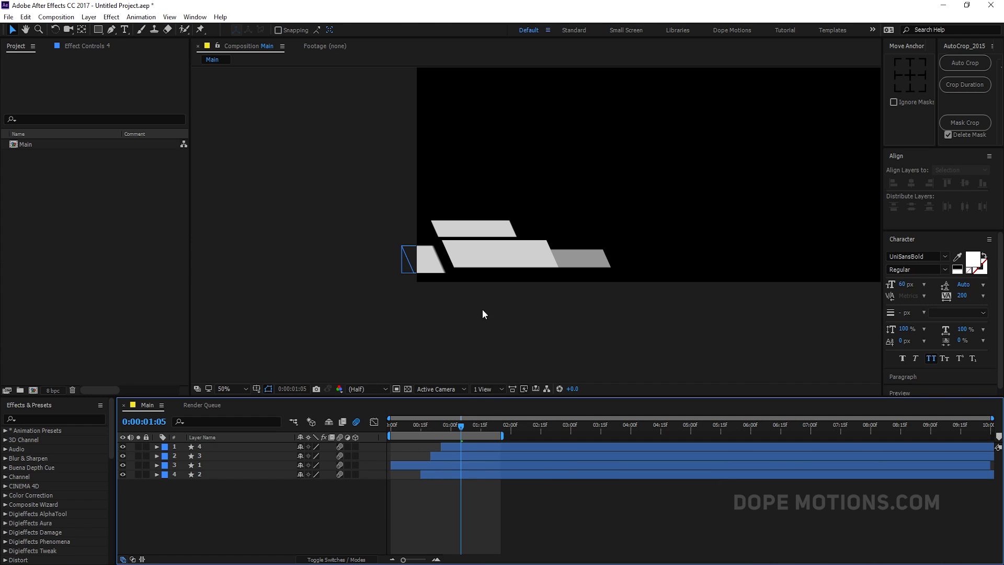
drag(427, 426, 353, 432)
key(space)
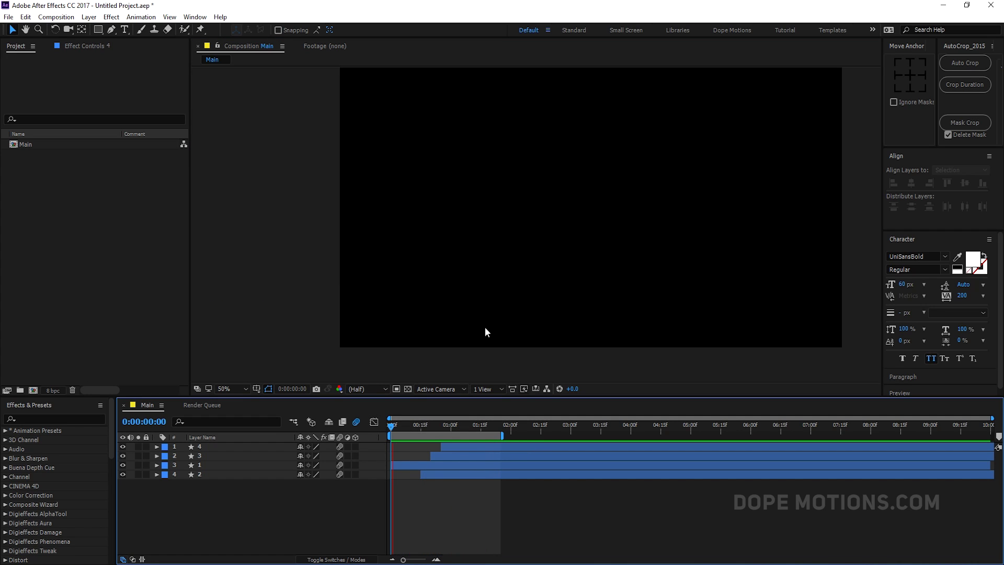
Set layer 2's starting position at 0:00:00:15 to 324, 993 so it sits behind the large light shape.
click(438, 418)
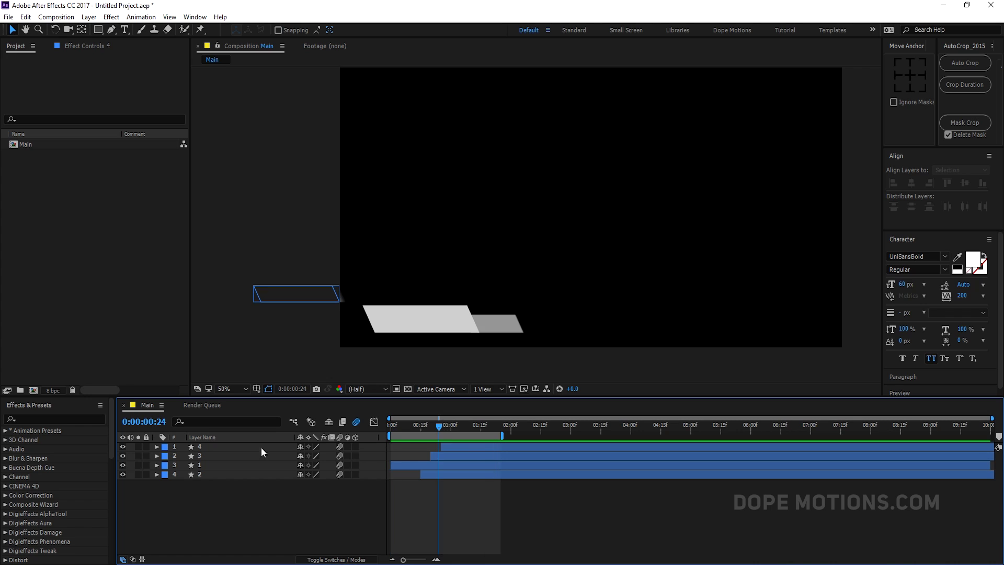
click(202, 455)
click(202, 474)
key(p)
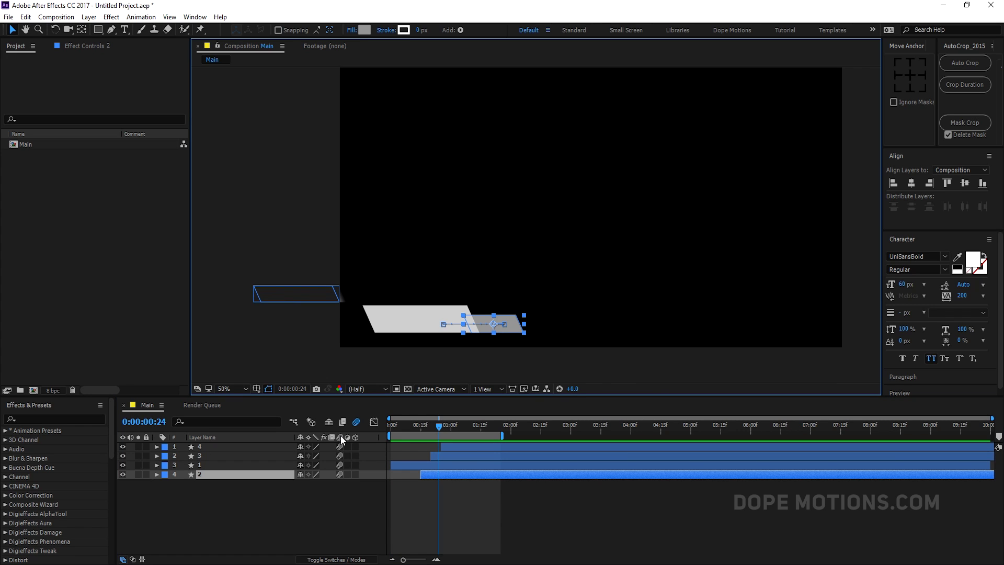
scroll(419, 484, up, 4)
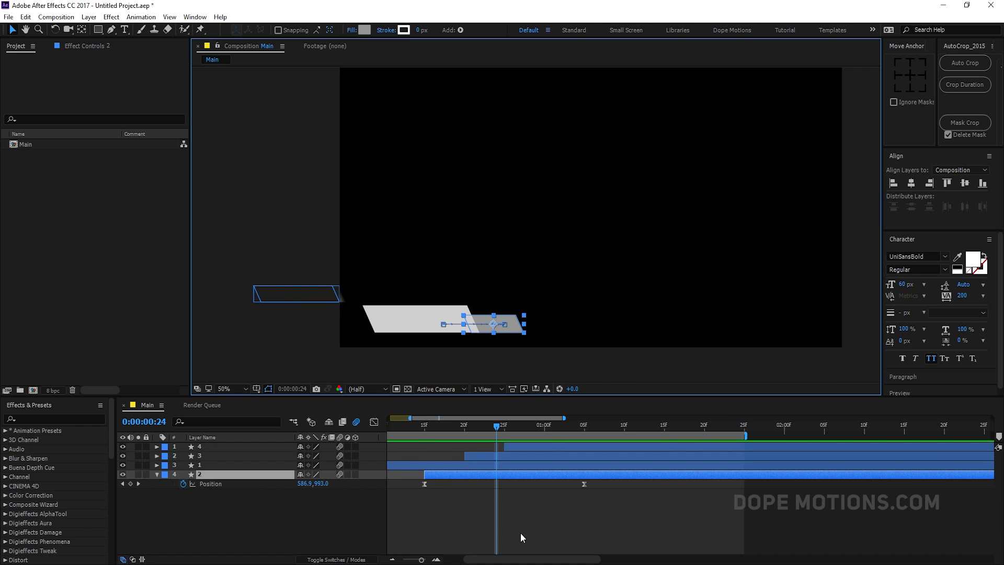
drag(493, 425, 428, 426)
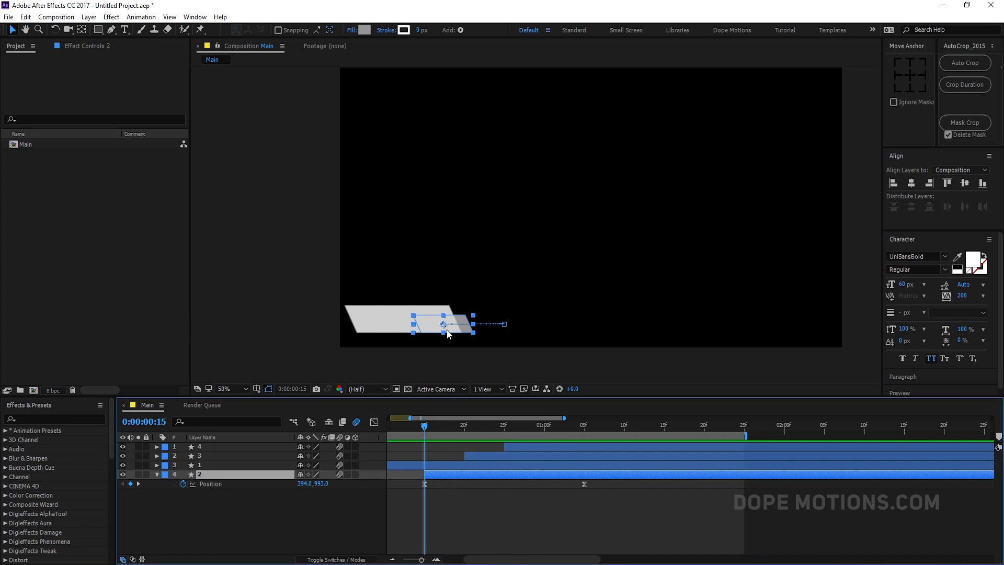
drag(444, 326, 426, 326)
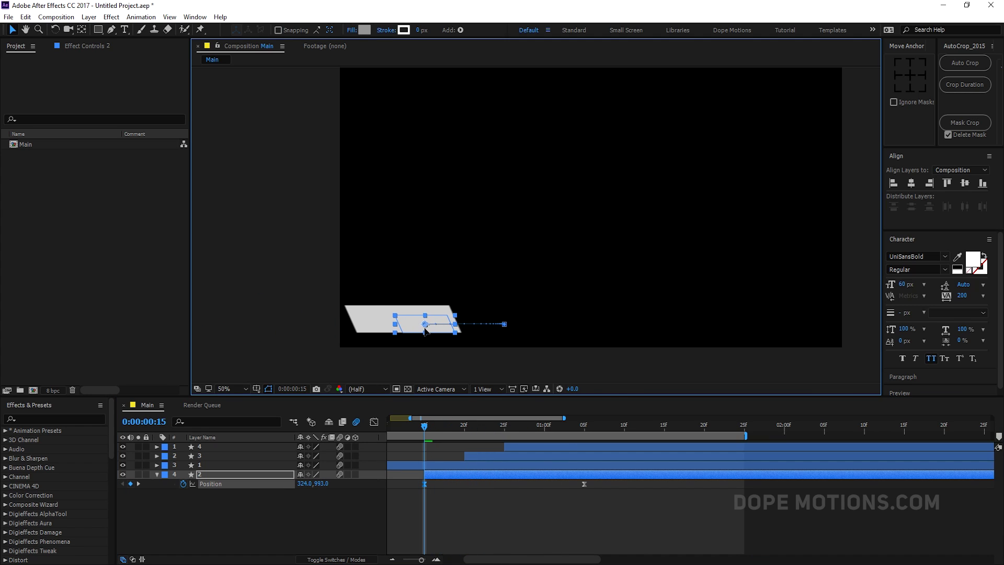
click(463, 488)
Preview the full animation of all four shapes from the start.
drag(424, 425, 356, 430)
key(space)
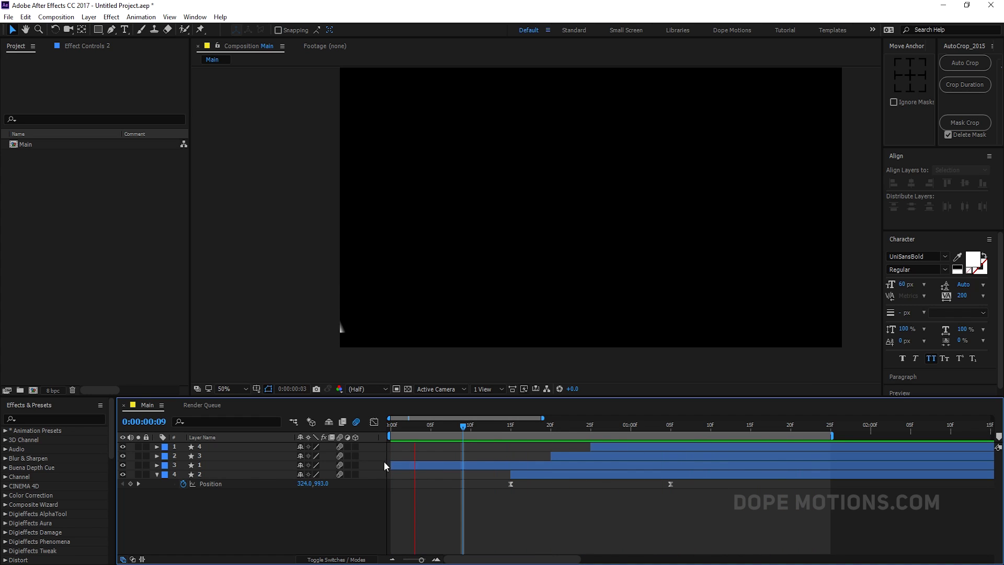
drag(462, 429, 384, 432)
key(space)
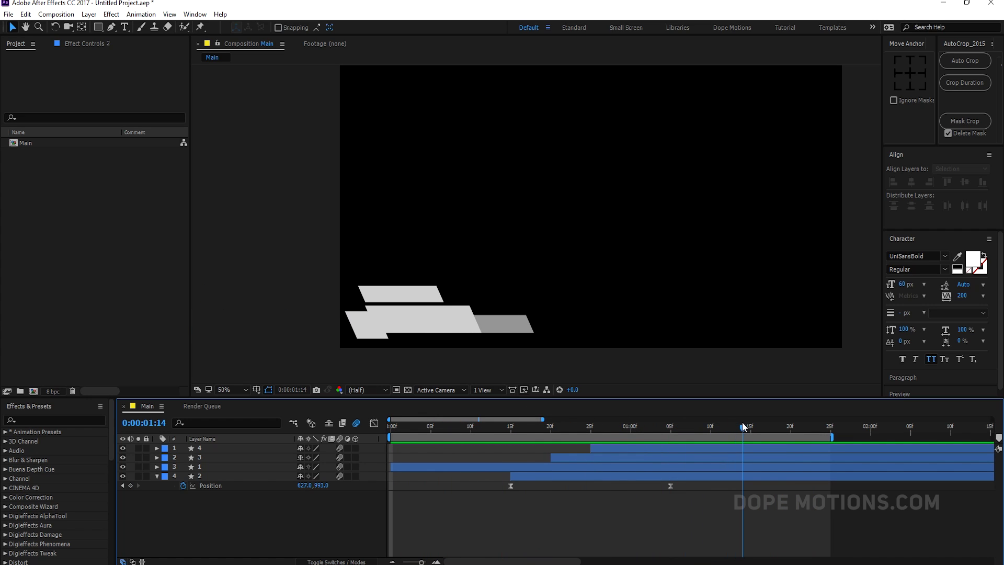
Collapse layer 2's properties and change the fill color of layer 4's small skewed shape to gray A8A8A8.
key(space)
click(156, 476)
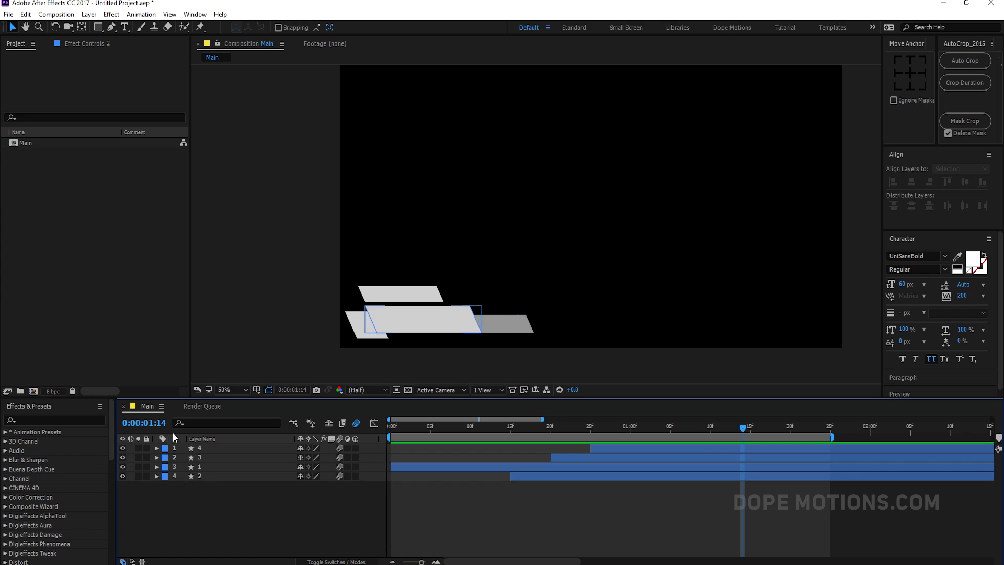
scroll(427, 309, up, 2)
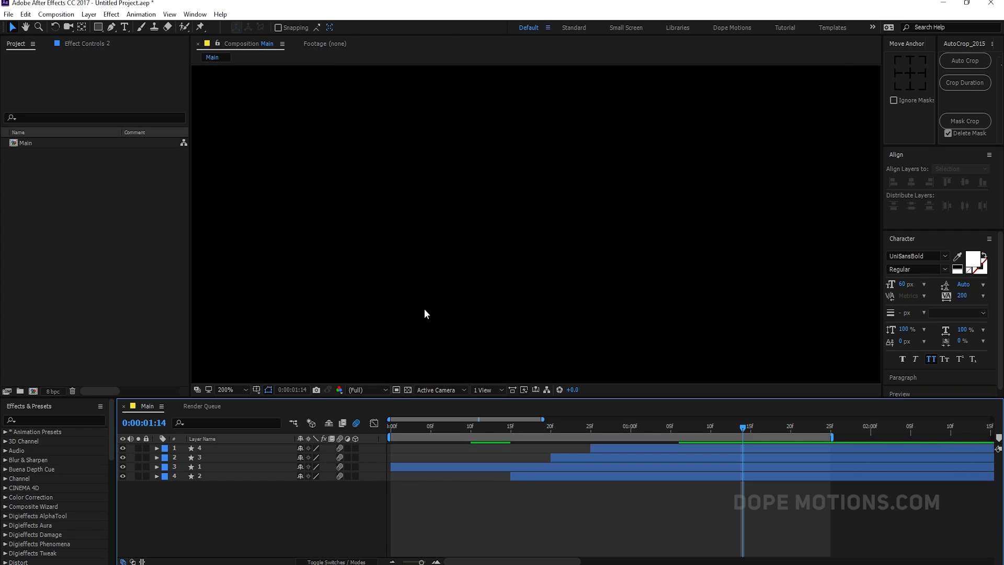
drag(425, 309, 578, 217)
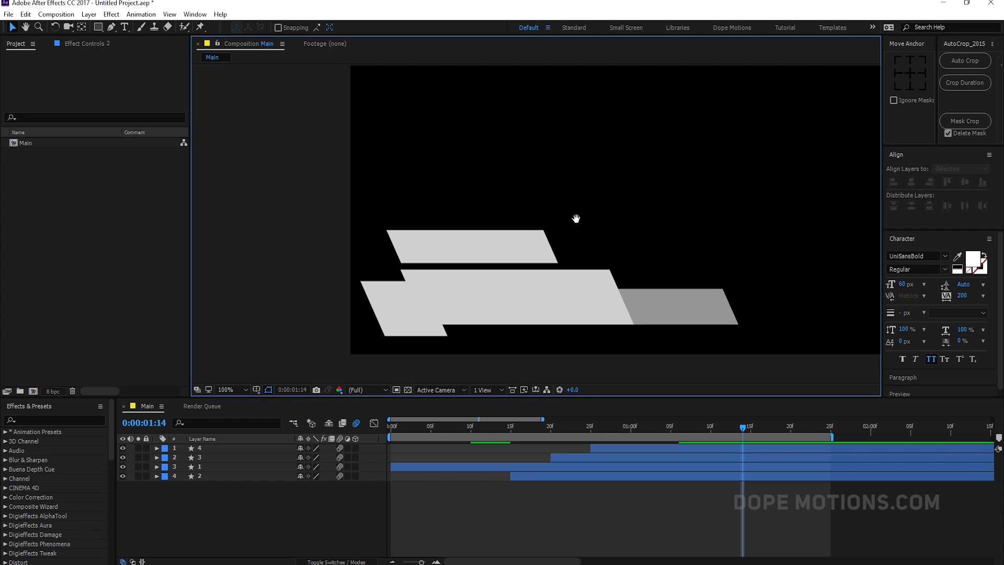
click(216, 448)
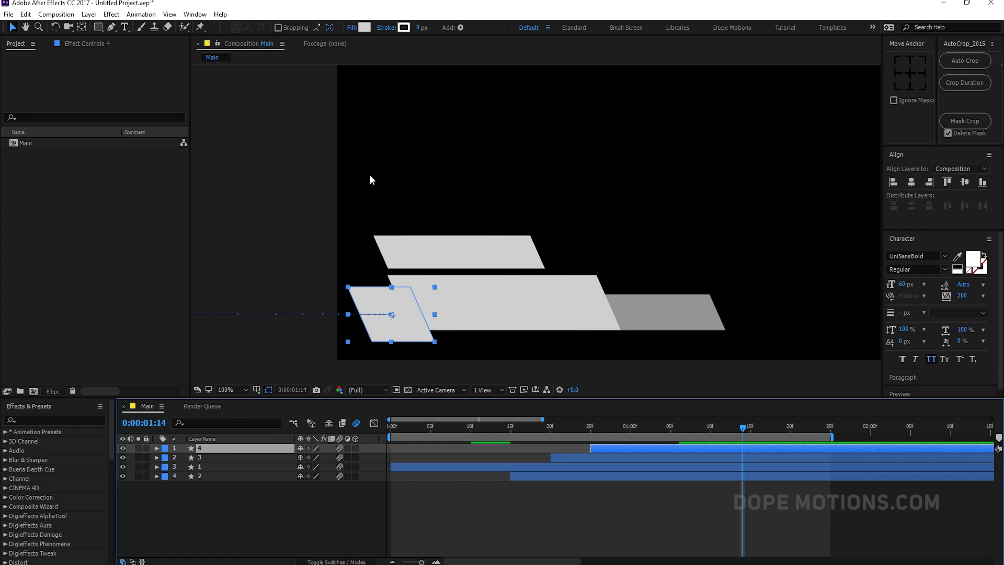
click(365, 28)
click(430, 371)
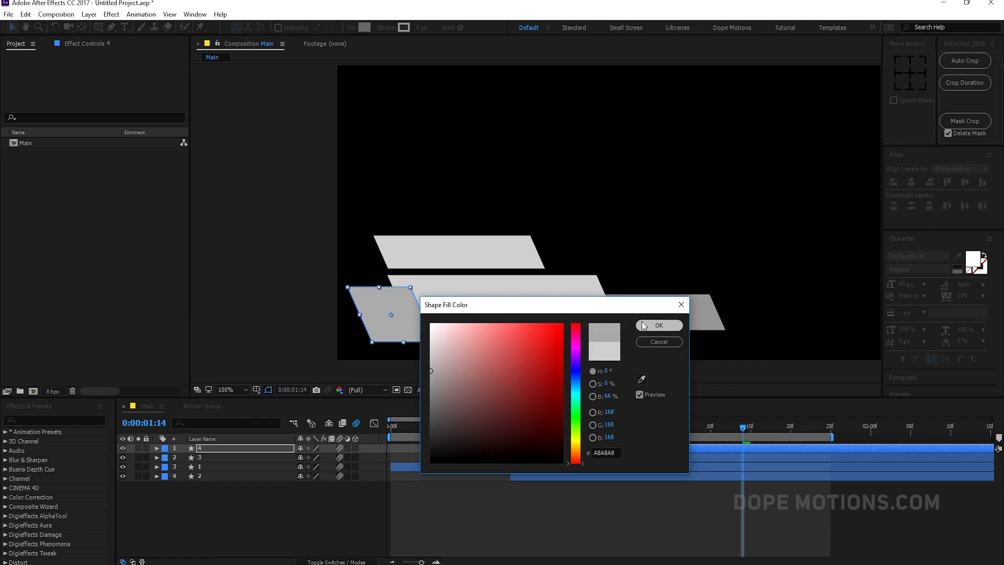
click(641, 321)
click(233, 482)
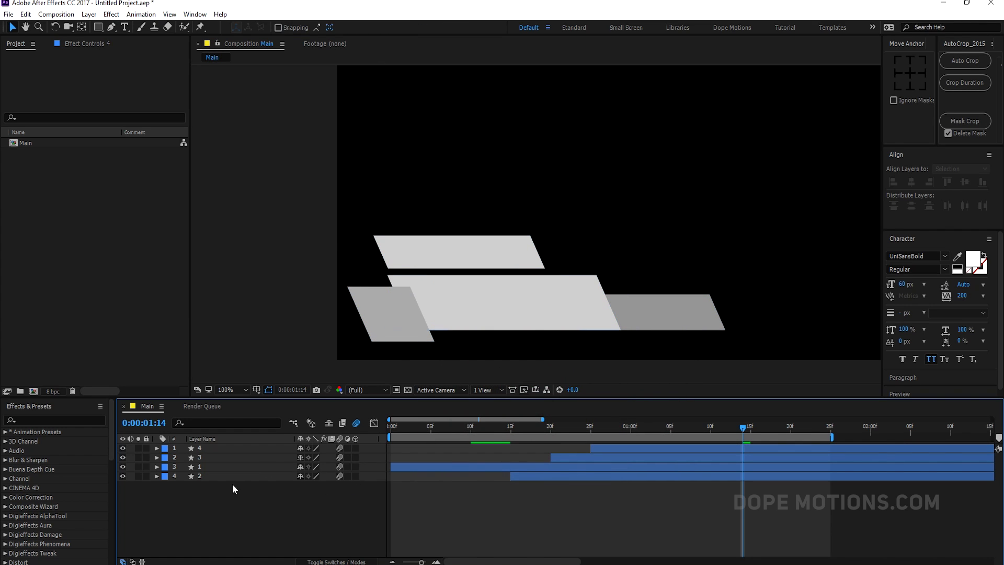
click(205, 467)
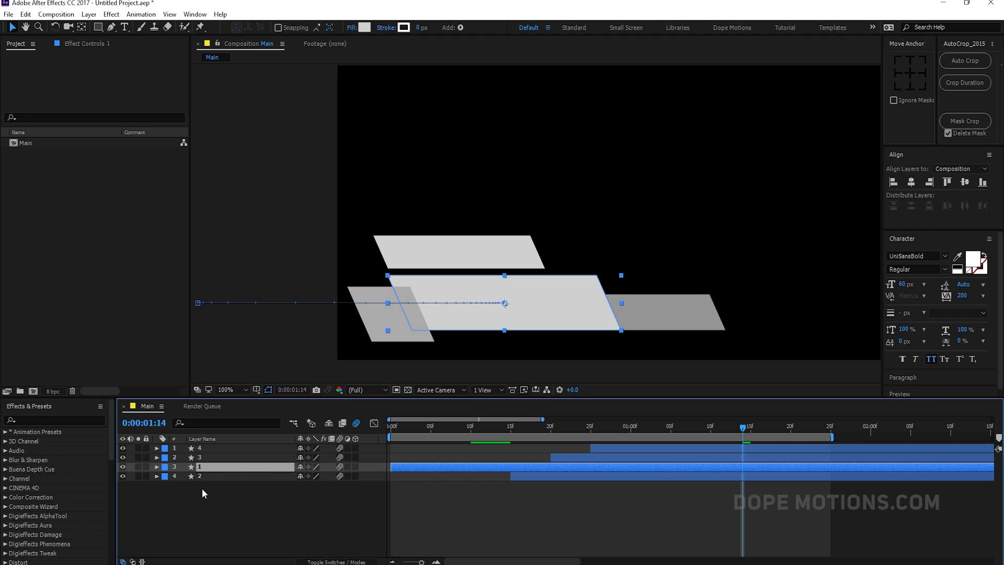
click(203, 487)
click(204, 448)
click(216, 513)
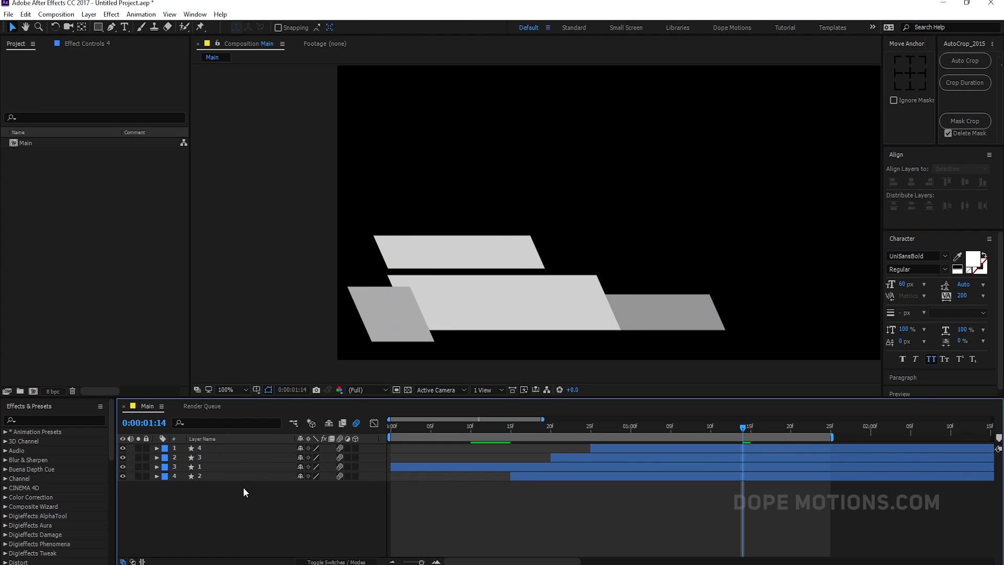
Add a text layer reading FIRST TEXT in the empty area above the shapes.
click(126, 27)
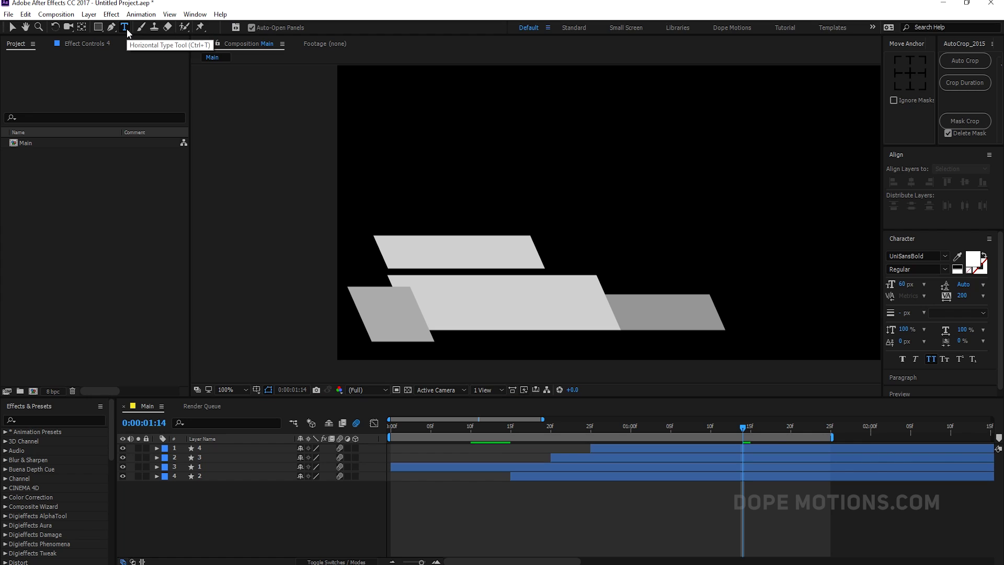
click(413, 197)
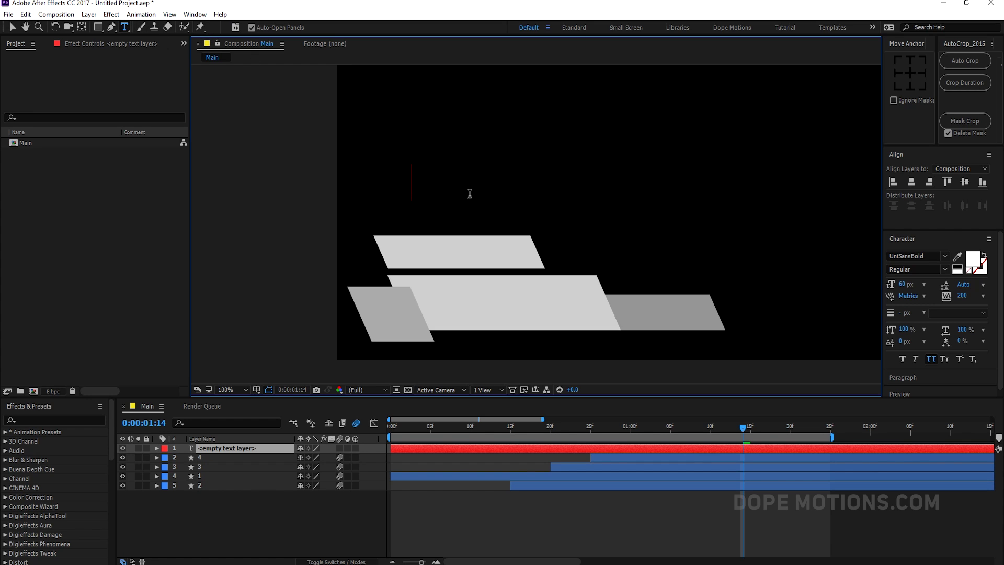
text(FI)
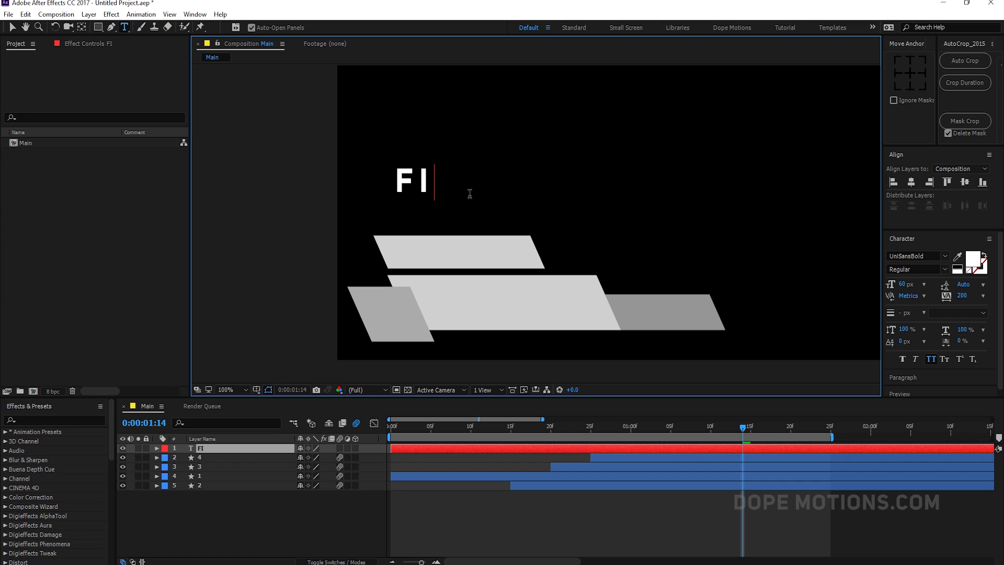
text(RST )
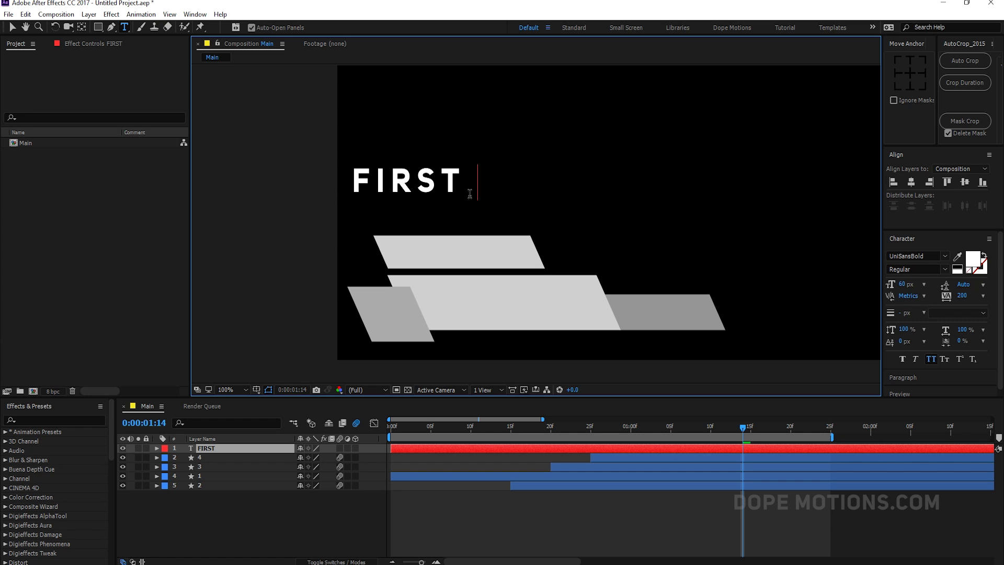
text(TEXT)
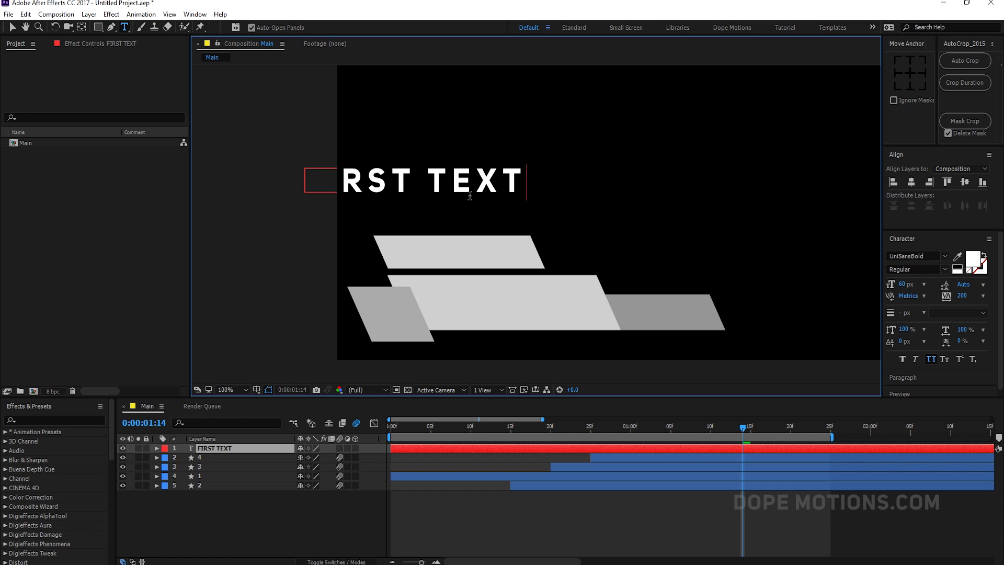
click(13, 28)
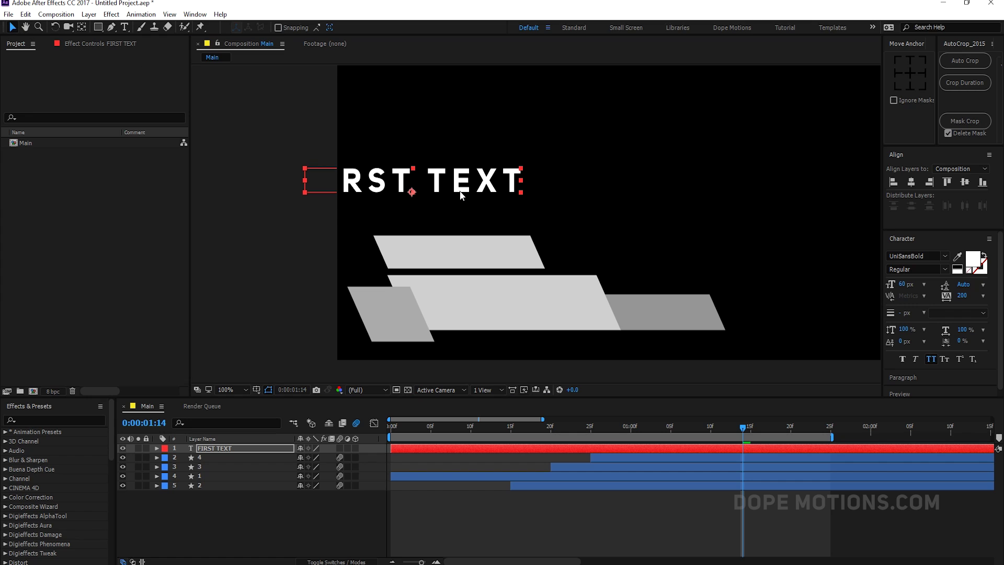
Set FIRST TEXT's tracking to 0, reduce its size to 38 px, and place it on the uppermost skewed shape.
drag(460, 198, 558, 195)
click(961, 295)
text(0)
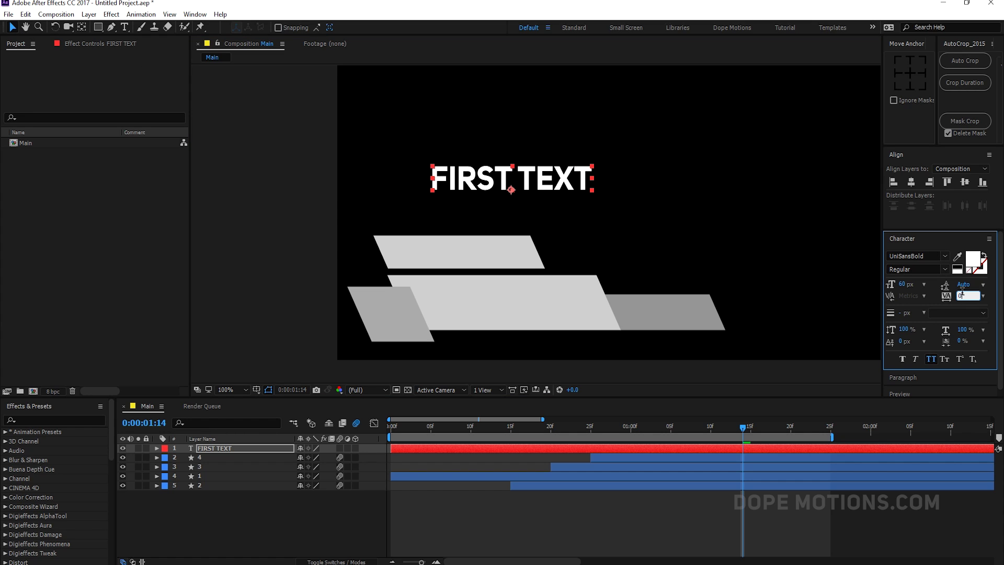
mouse_move(901, 285)
mouse_down()
mouse_move(878, 285)
mouse_move(890, 285)
mouse_up()
drag(546, 183, 494, 253)
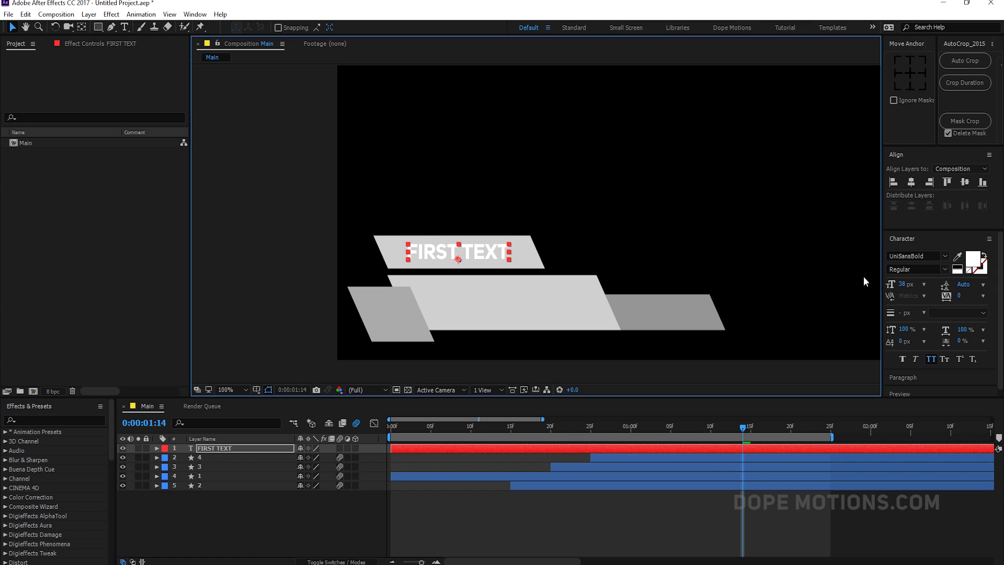
Set FIRST TEXT's font size to 35 px and its tracking to 25.
click(900, 285)
text(35)
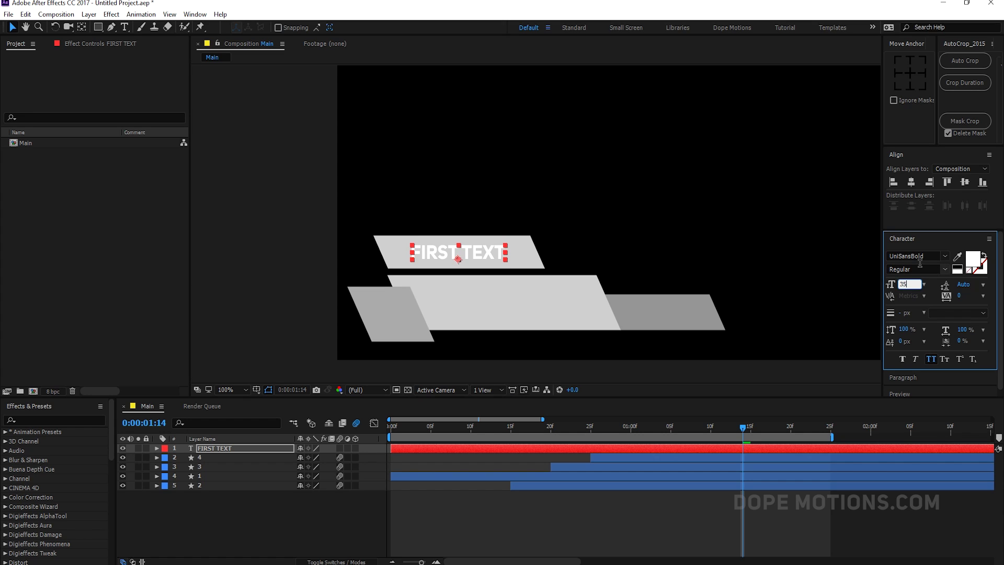
click(569, 182)
click(465, 255)
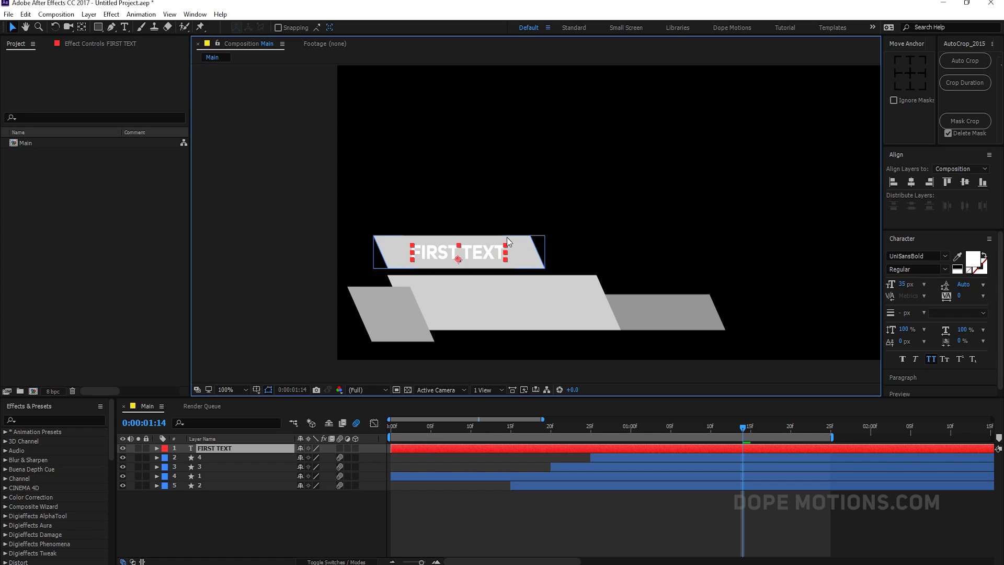
click(960, 296)
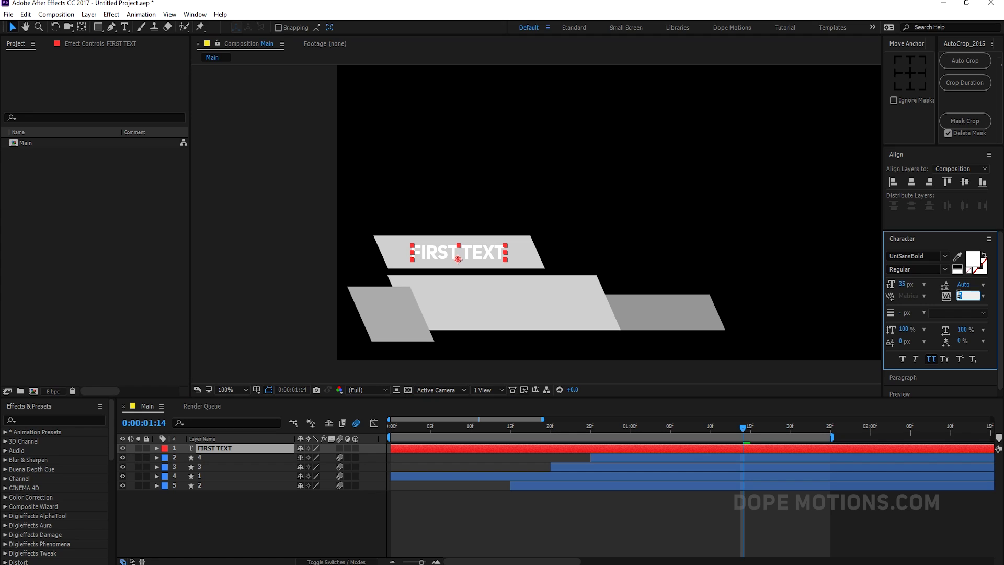
text(25)
key(Return)
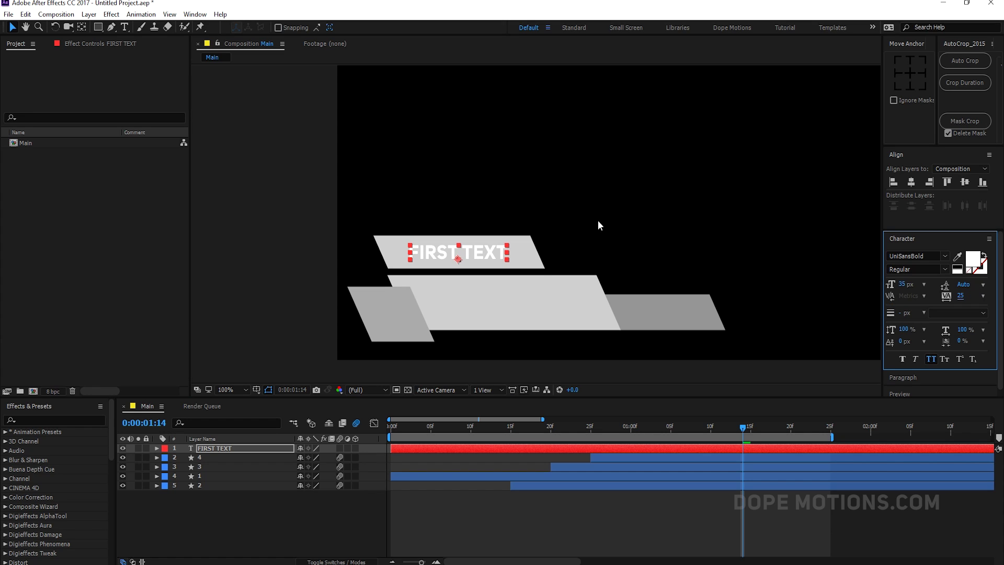
Center FIRST TEXT's anchor point and nudge the text to the middle of the uppermost shape.
click(908, 72)
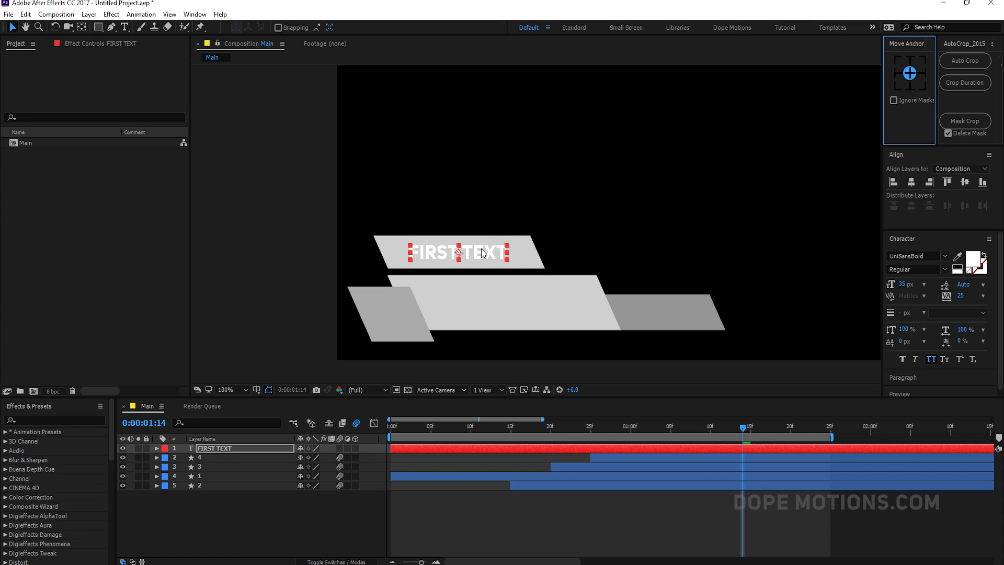
drag(481, 255, 478, 251)
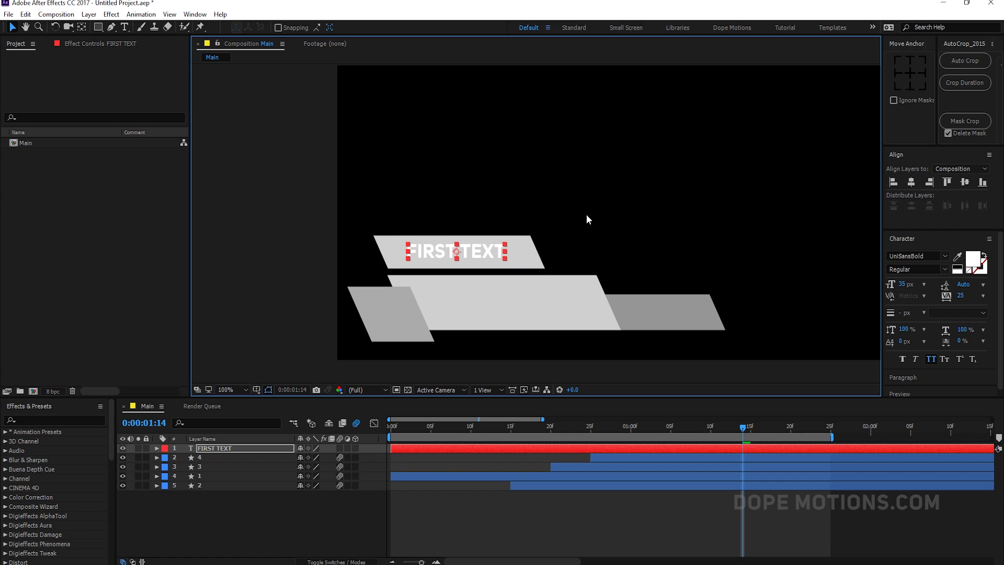
click(585, 214)
Duplicate the FIRST TEXT layer and place the copy on the large light shape.
click(475, 250)
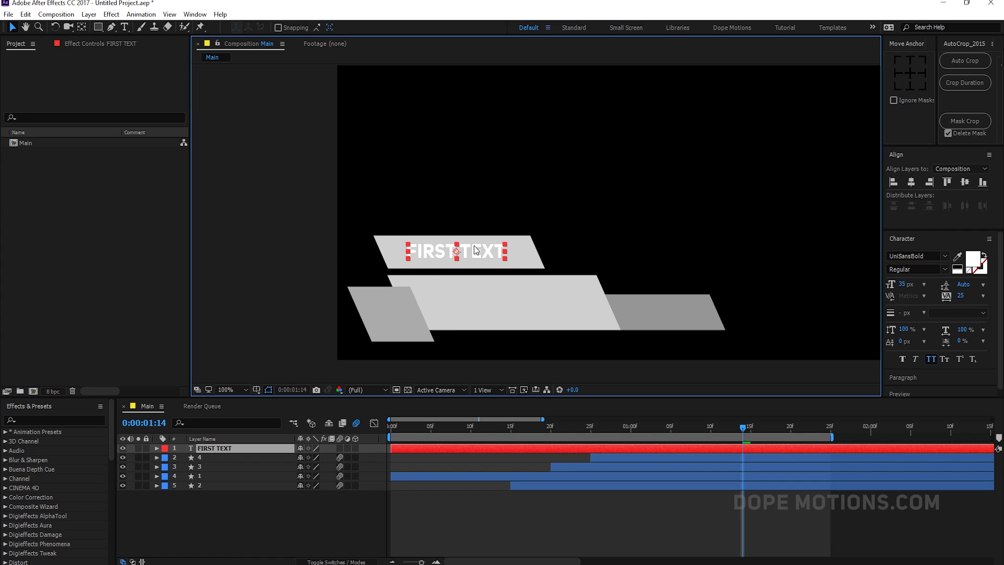
key(ctrl+d)
drag(457, 252, 486, 300)
Change the copy's wording to MAIN TEXT, enlarge it to 53 px, and center it on the large shape.
double_click(213, 447)
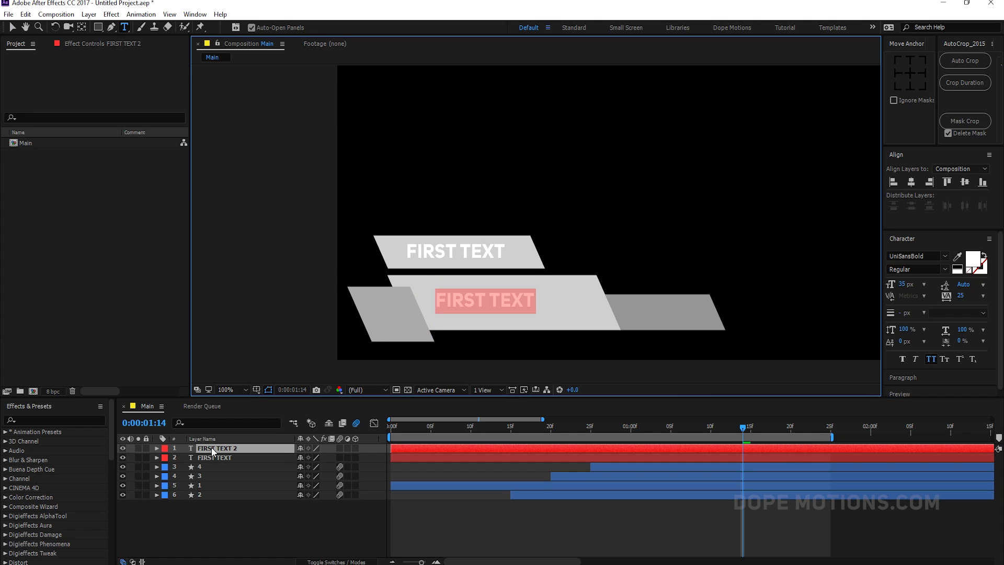
text(MAI)
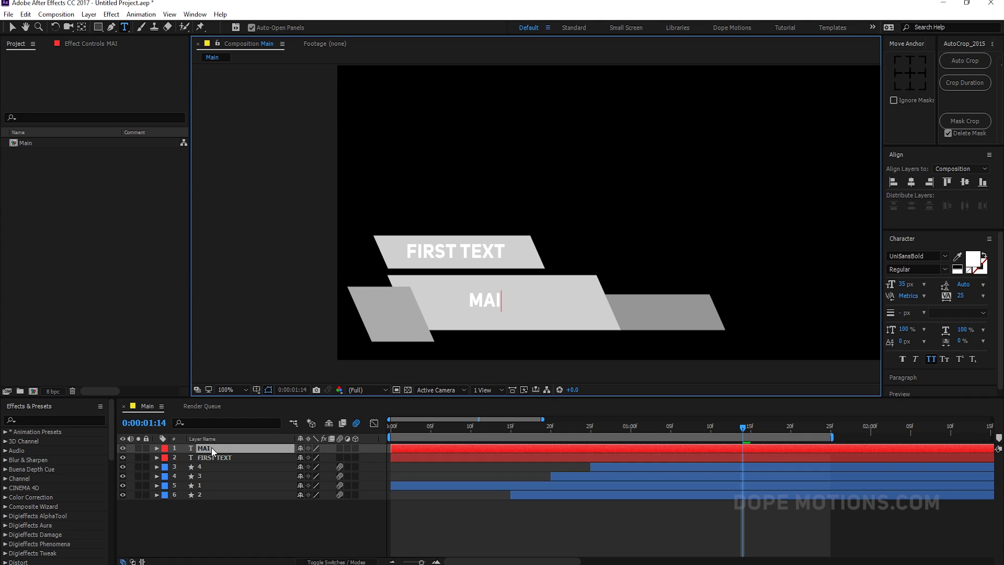
text(N TEXT)
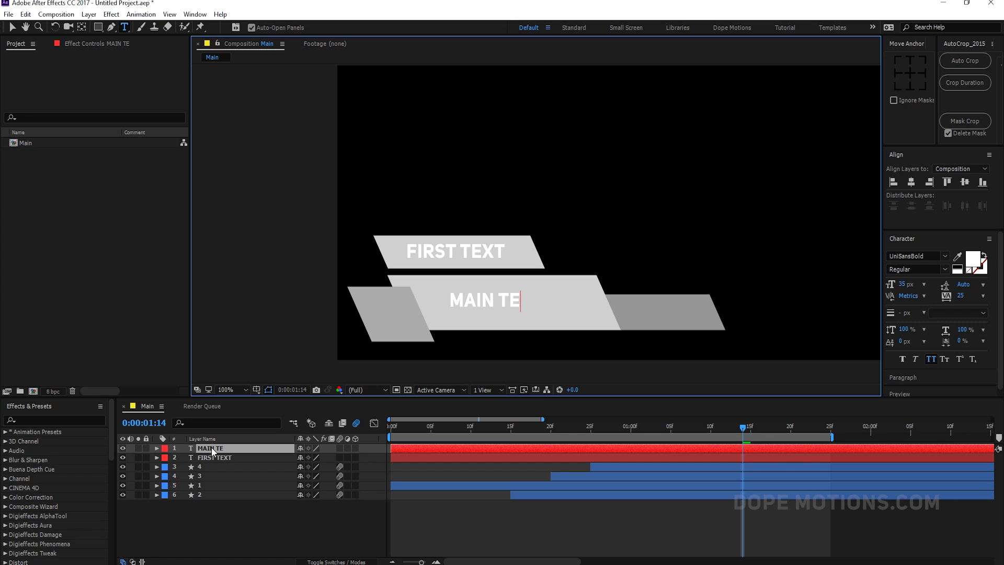
click(11, 27)
drag(902, 285, 911, 285)
drag(506, 300, 525, 308)
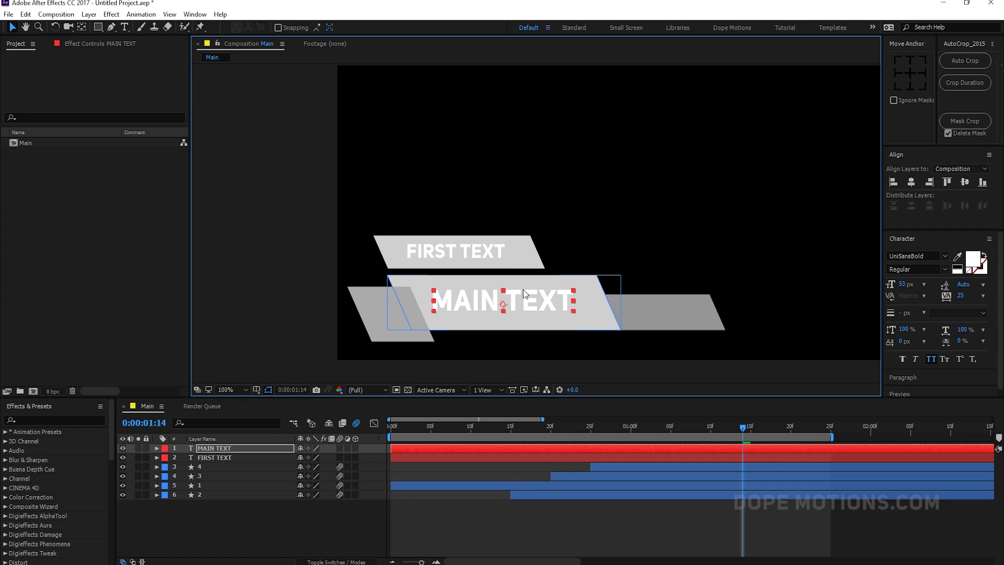
Duplicate MAIN TEXT, reduce the copy to 26 px, and place it on the darker shape beside the large one.
key(ctrl+d)
drag(523, 291, 668, 238)
drag(902, 284, 801, 275)
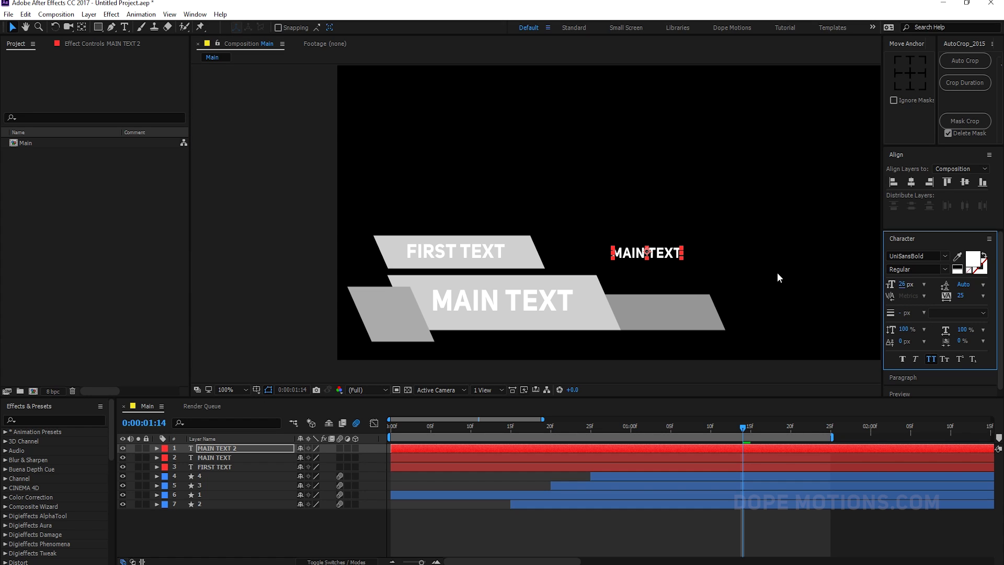
drag(667, 255, 683, 312)
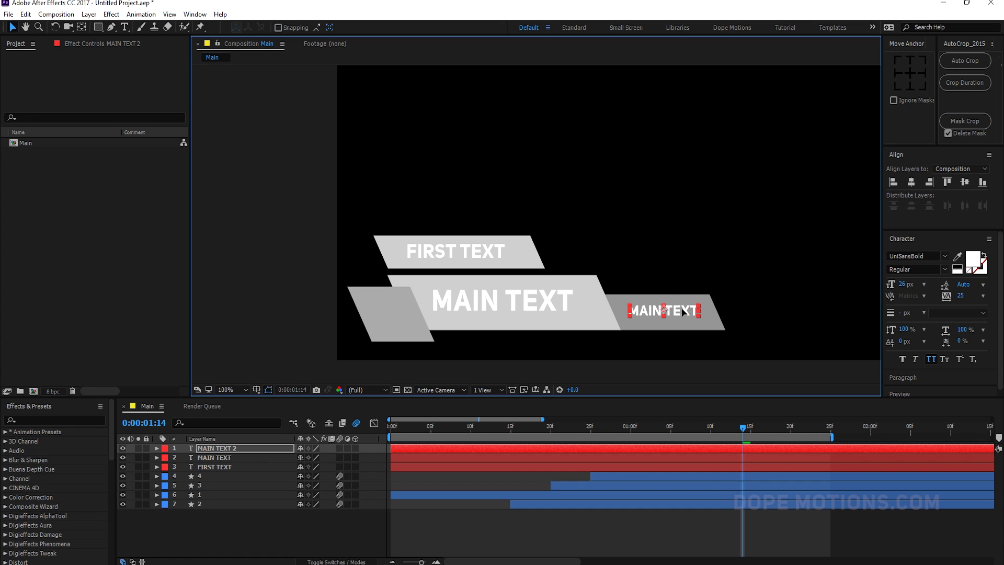
Change the small copy's wording to THIRD TEXT and center its anchor point.
double_click(204, 446)
text(THIRD TEXT)
click(13, 27)
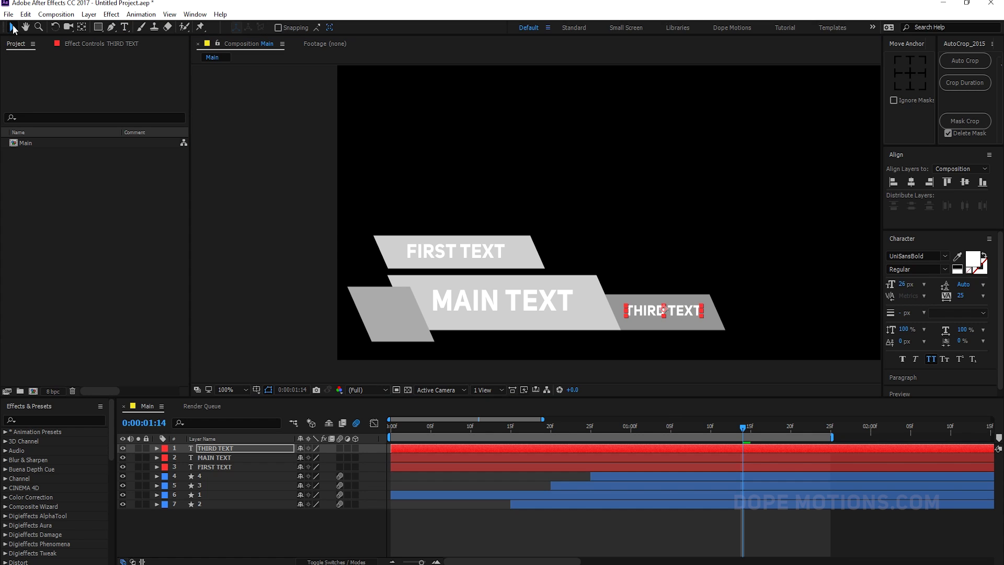
click(912, 72)
scroll(499, 281, up, 1)
drag(498, 282, 503, 161)
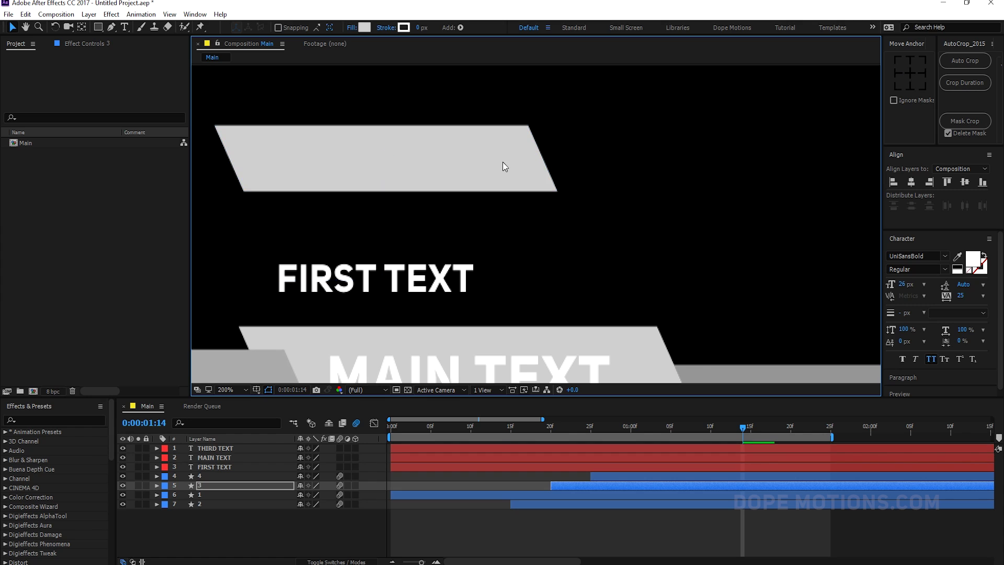
key(space)
Go to 0:00:00:11 and turn off motion blur for the composition.
click(480, 427)
drag(520, 296, 553, 171)
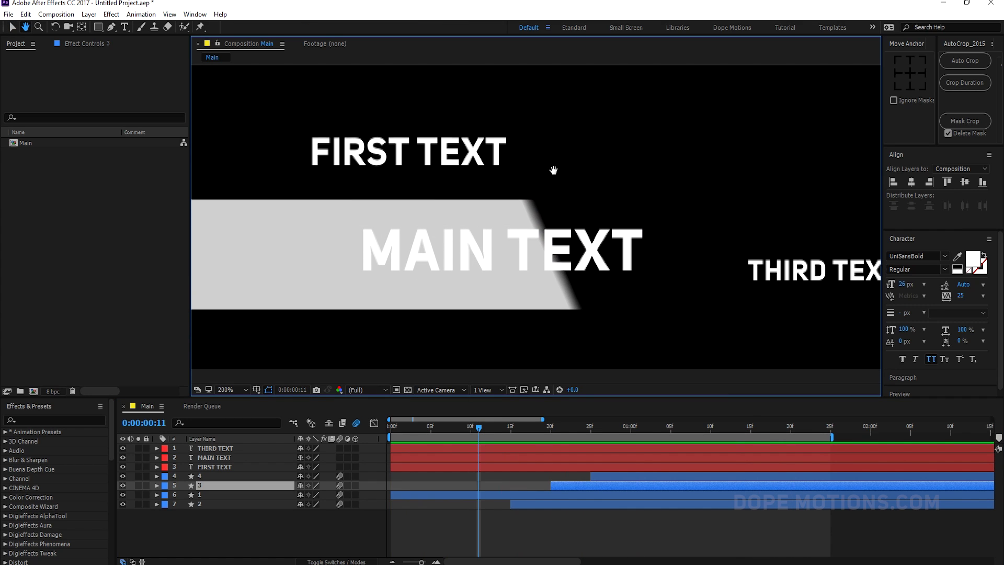
click(356, 423)
Move the current time to 0:00:01:11 with the whole lower third in view, and deselect layer 3.
scroll(528, 256, down, 1)
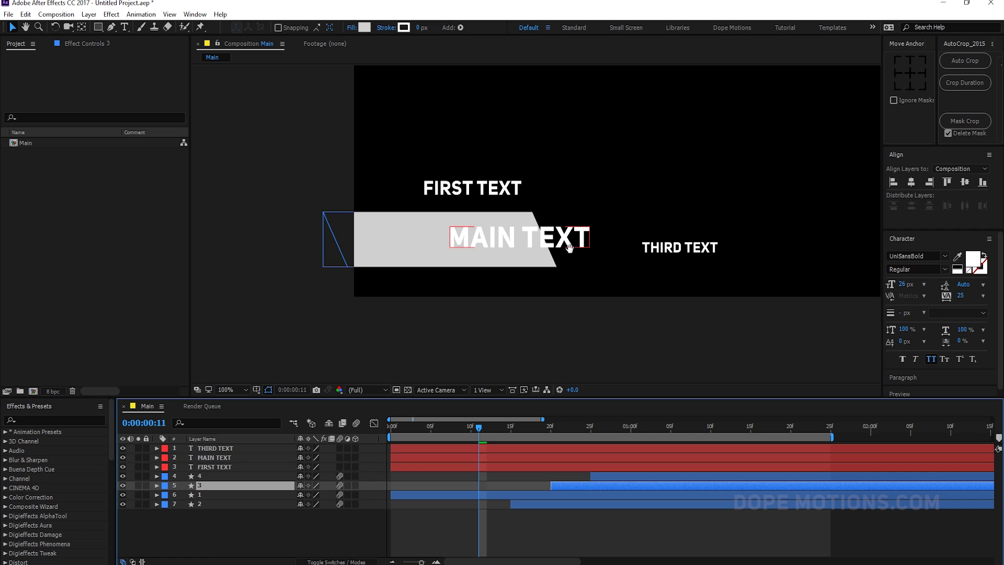
drag(574, 260, 538, 297)
drag(487, 427, 718, 425)
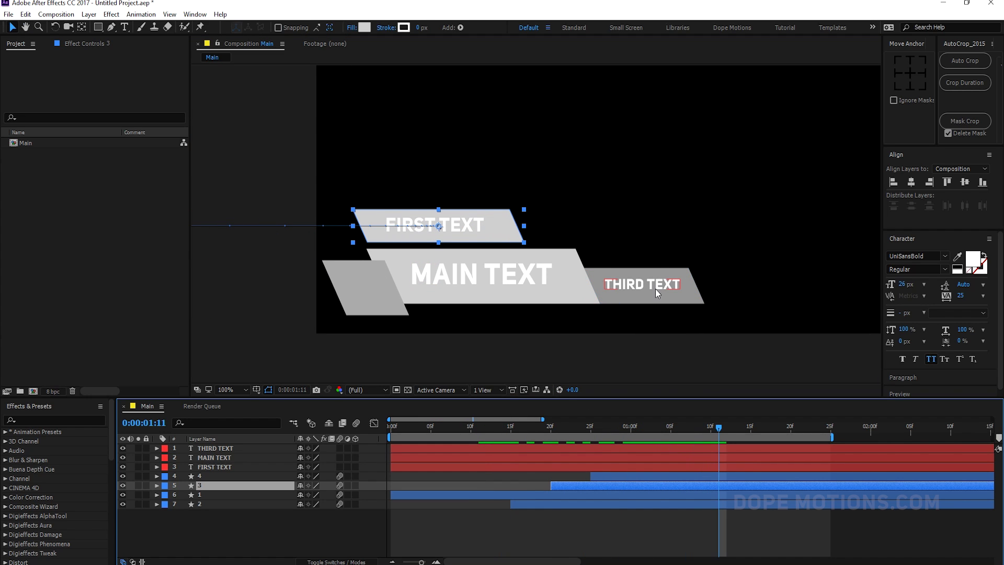
click(420, 527)
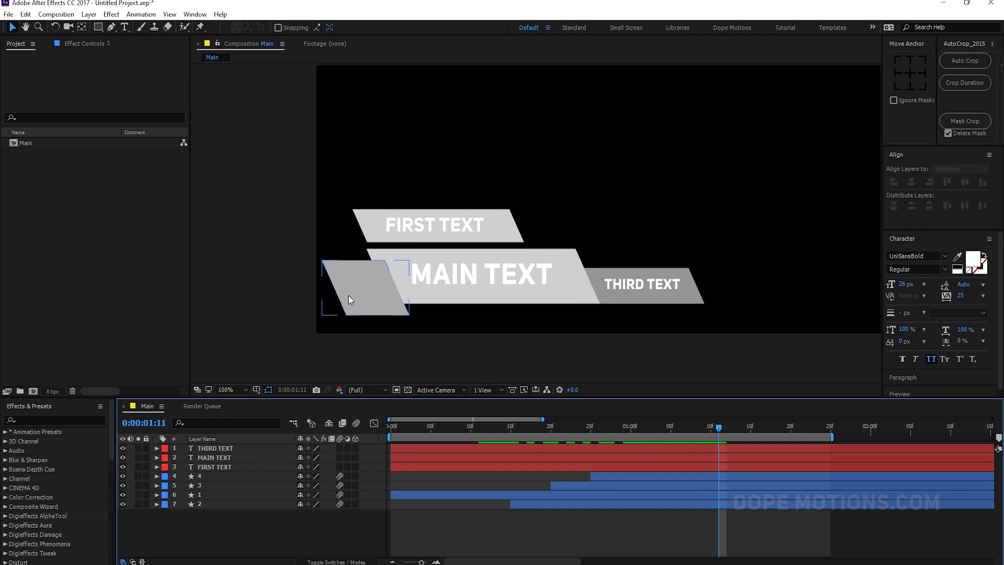
Add a new text layer reading DM in the empty area above the lower third.
click(124, 27)
click(487, 159)
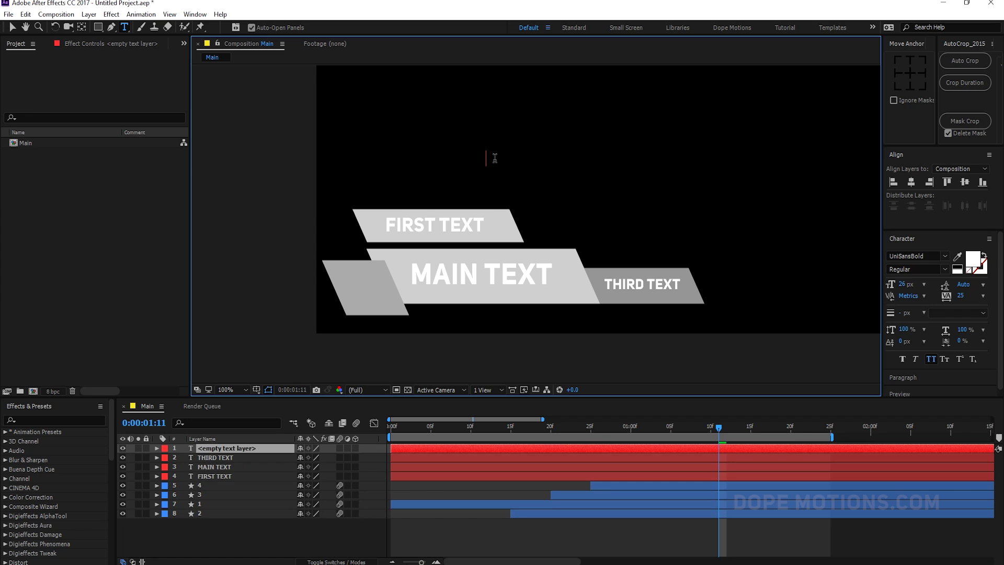
text(DM)
click(11, 28)
Set the DM text to 51 px with -10 tracking, center its anchor point, and place it on the small gray shape beside MAIN TEXT.
drag(902, 285, 936, 297)
drag(495, 156, 374, 293)
drag(901, 285, 891, 285)
click(911, 72)
drag(364, 289, 364, 291)
click(286, 299)
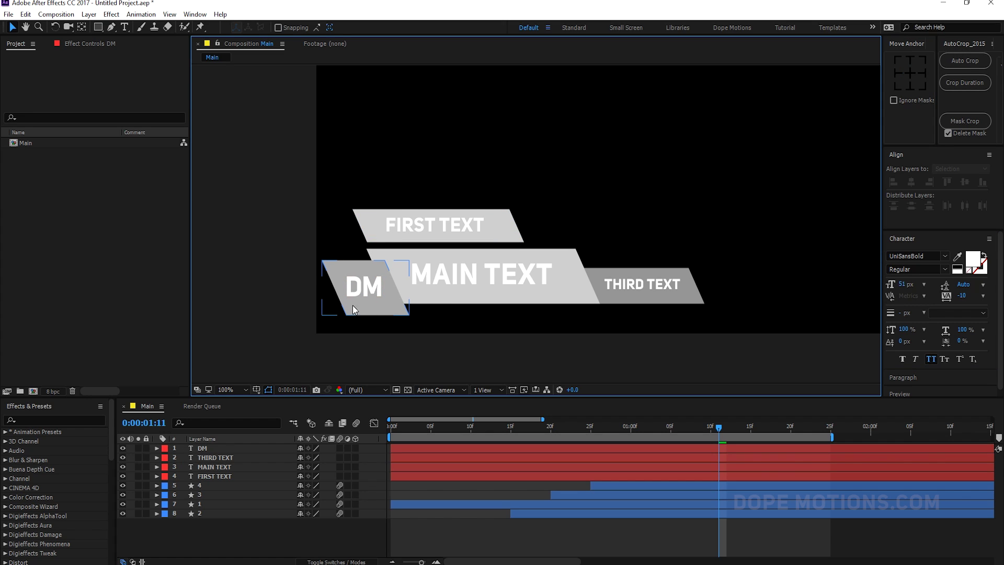
Show the Position property of all four text layers and enlarge the timeline area, leaving no layer selected.
key(space)
drag(448, 234, 457, 236)
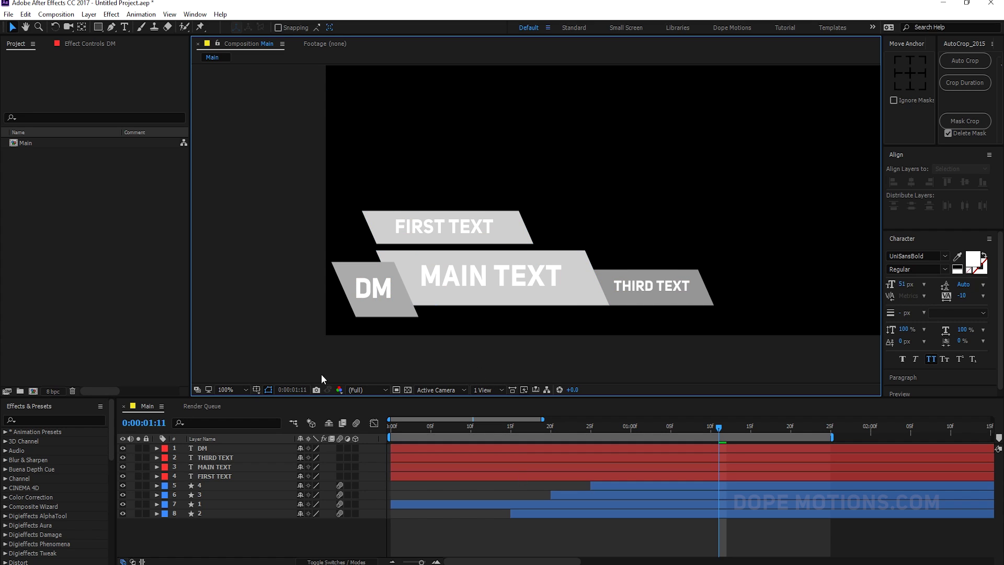
click(209, 474)
shift+click(210, 450)
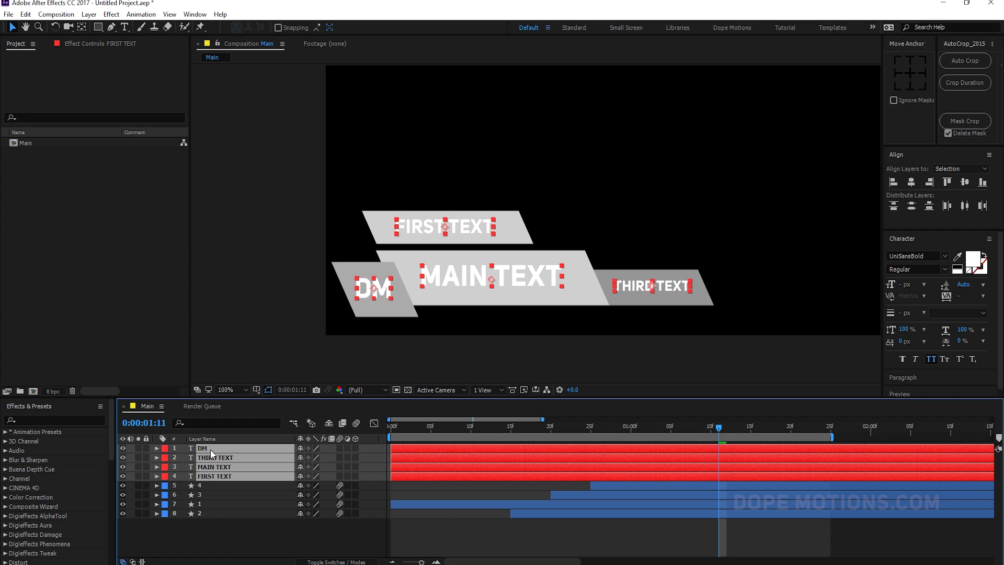
key(p)
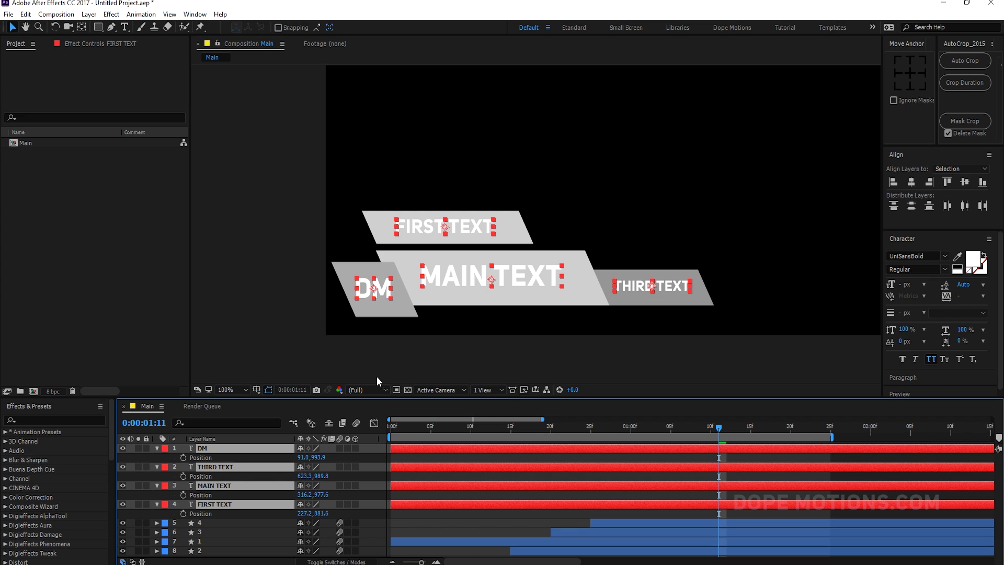
drag(325, 395, 332, 352)
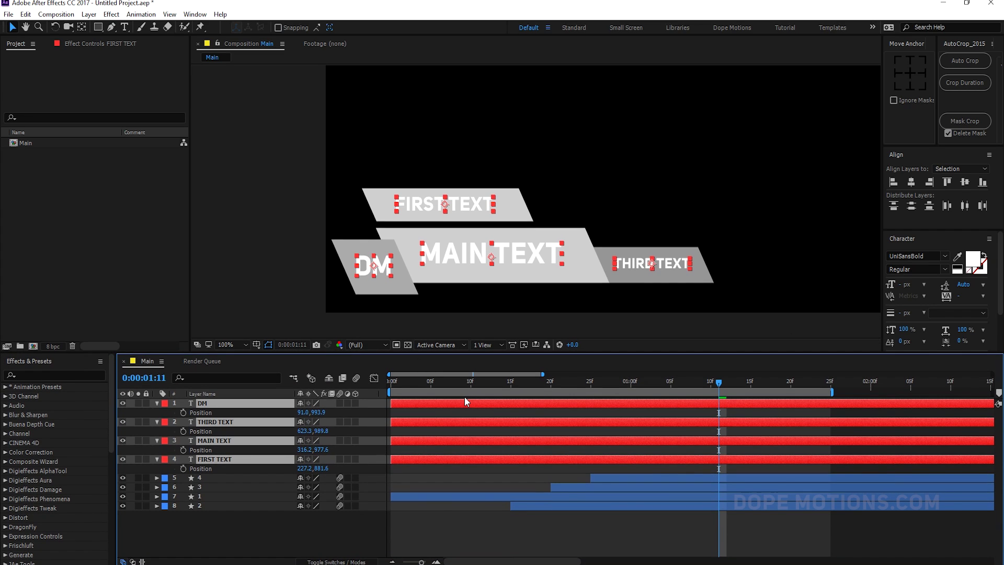
click(546, 534)
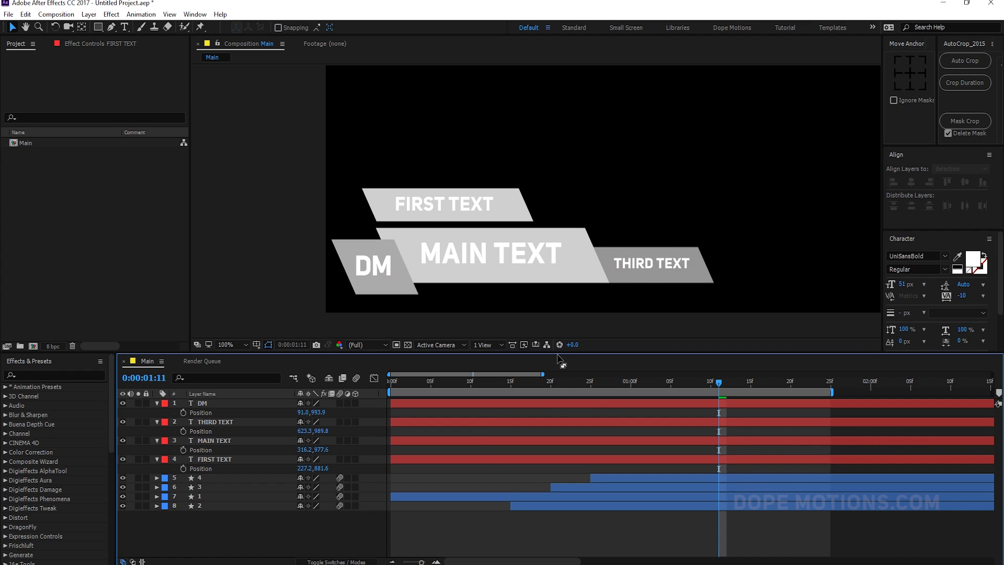
Label FIRST TEXT and shape layer 3 yellow, and move layer 3 directly below a collapsed FIRST TEXT.
scroll(421, 193, up, 1)
drag(427, 203, 503, 200)
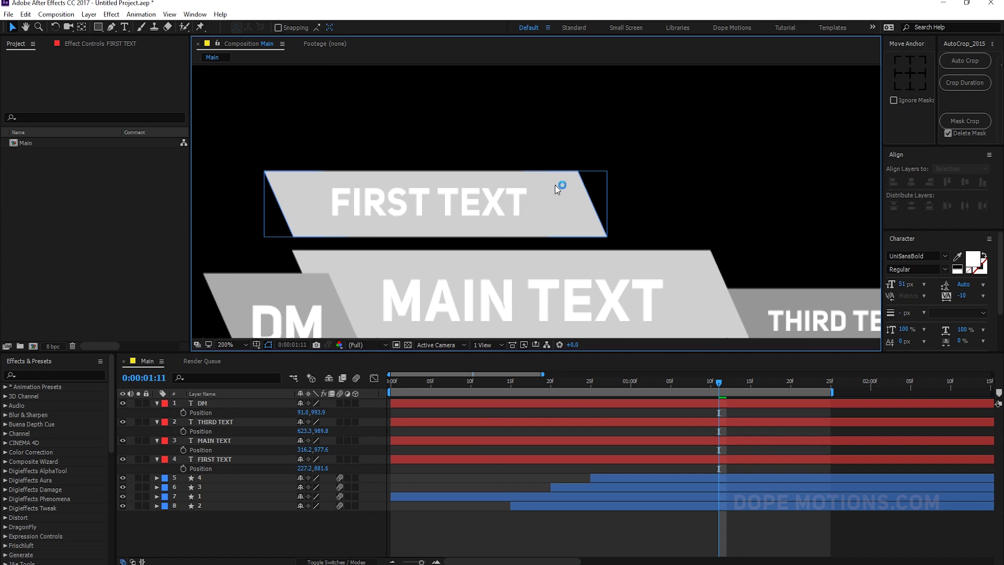
click(496, 203)
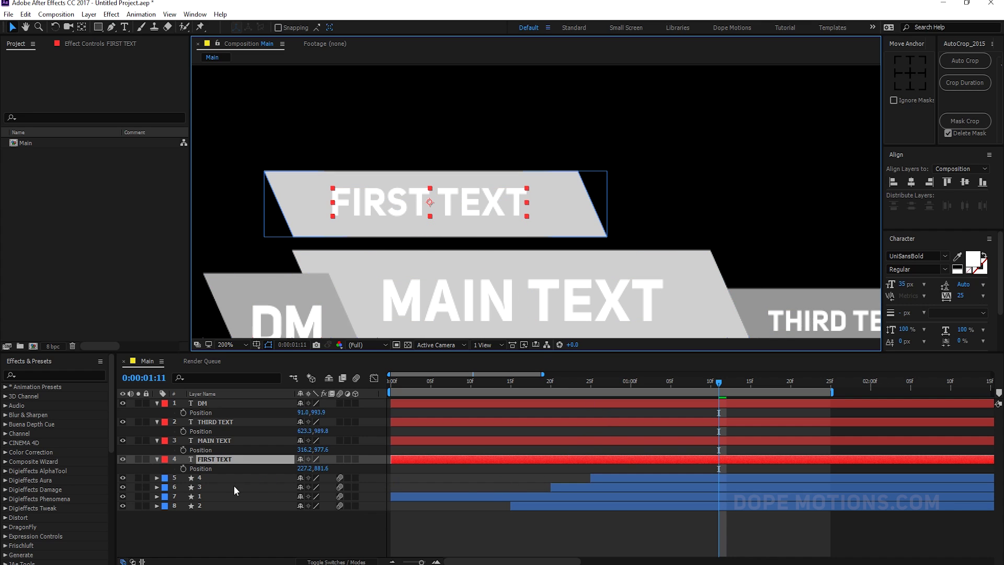
click(284, 177)
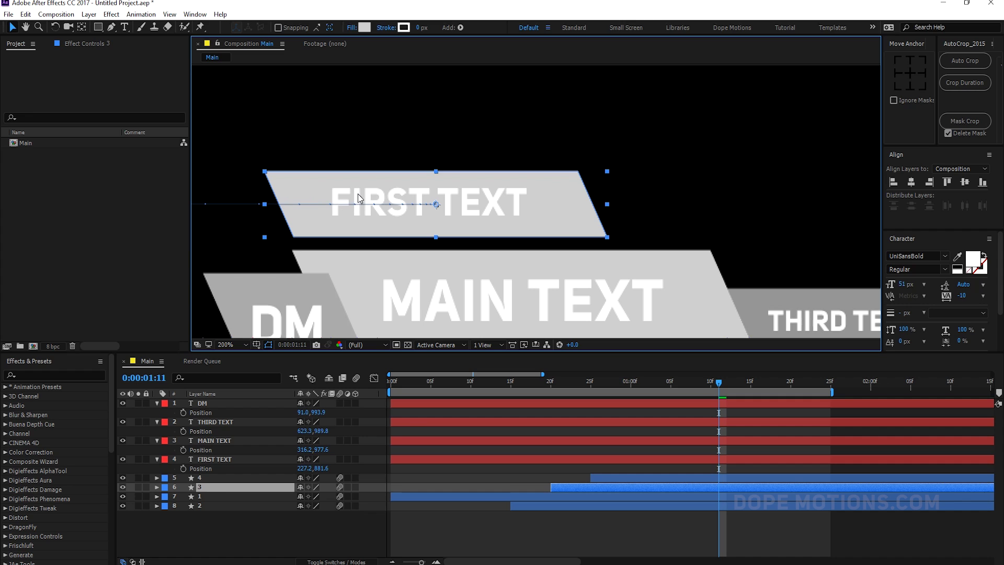
drag(659, 97, 403, 221)
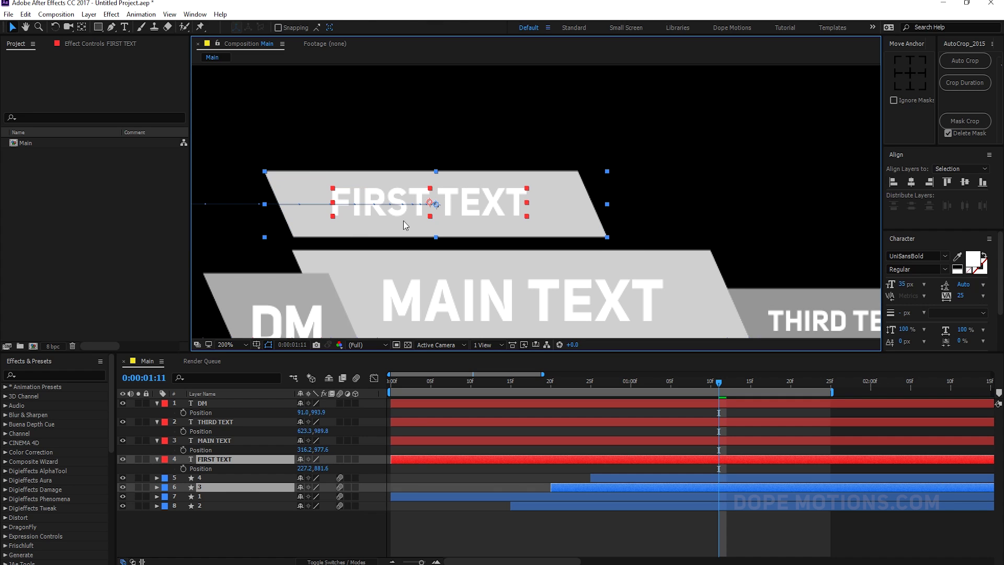
click(165, 458)
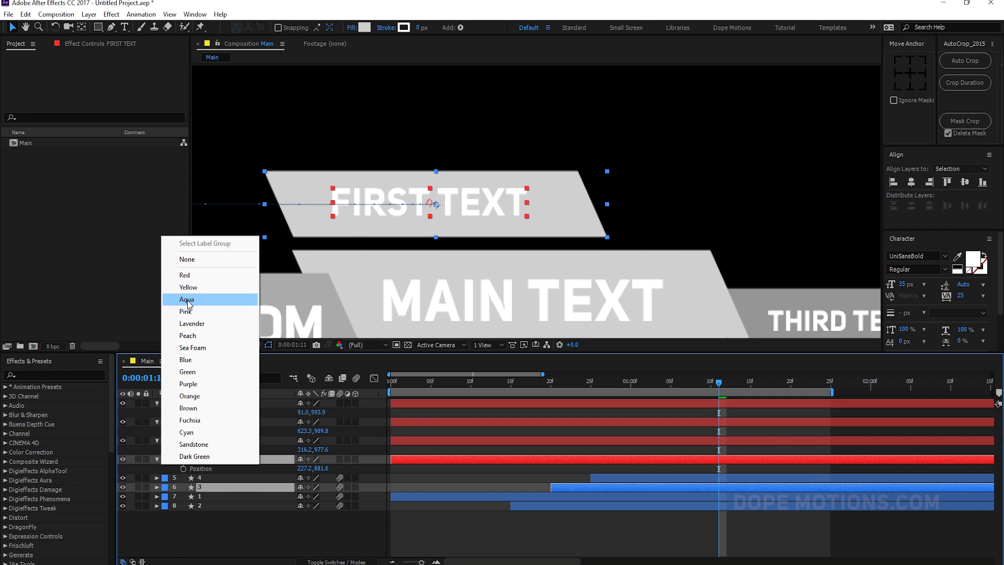
click(196, 287)
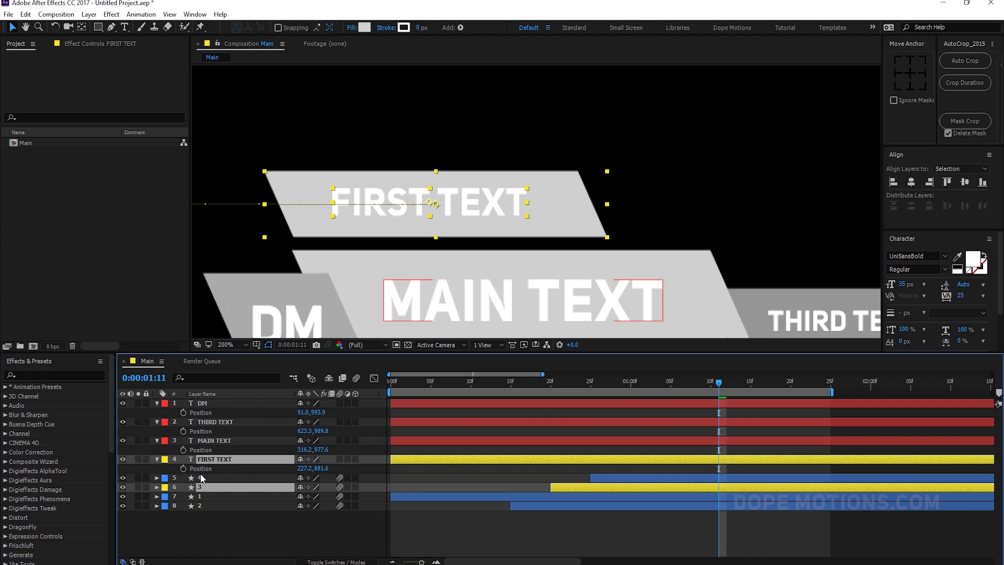
click(191, 529)
drag(206, 483, 206, 476)
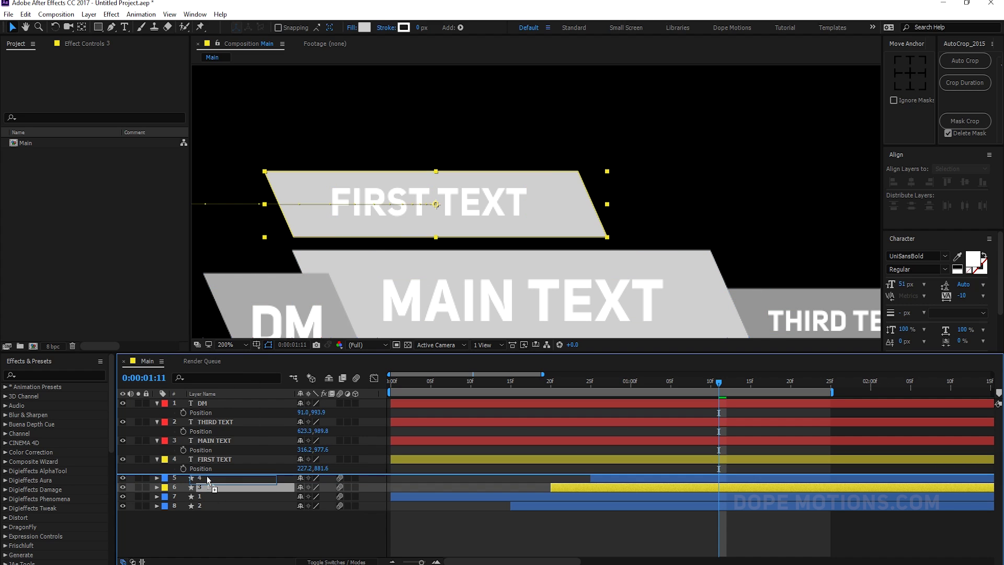
click(157, 459)
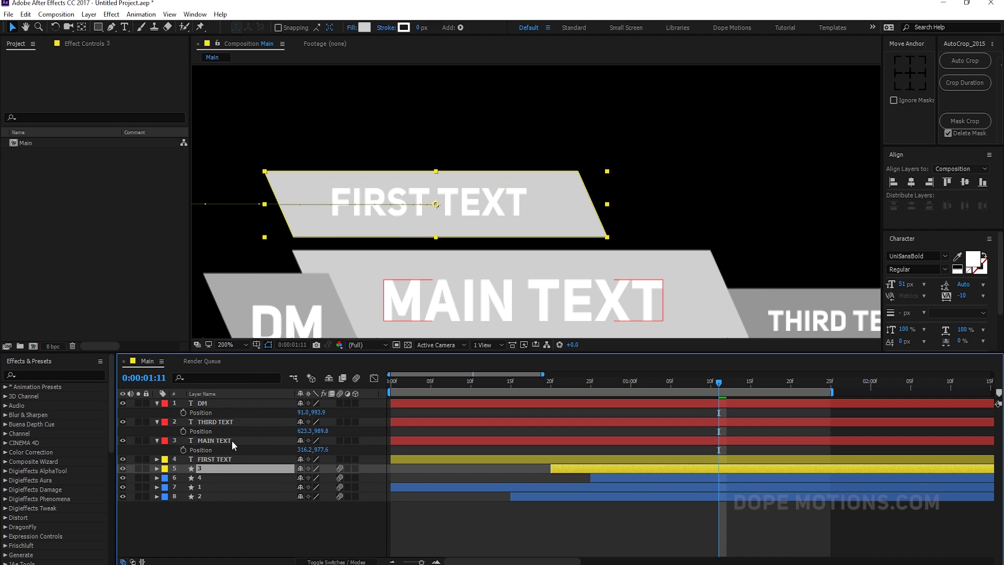
Label MAIN TEXT and shape layer 1 red, and move MAIN TEXT directly above layer 1 with its properties collapsed.
click(231, 440)
click(698, 258)
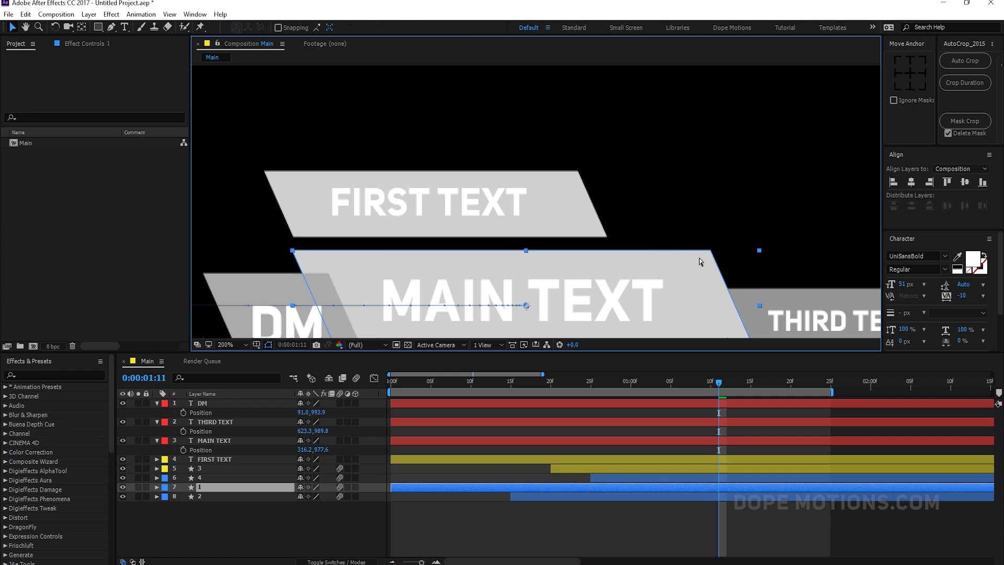
ctrl+click(207, 440)
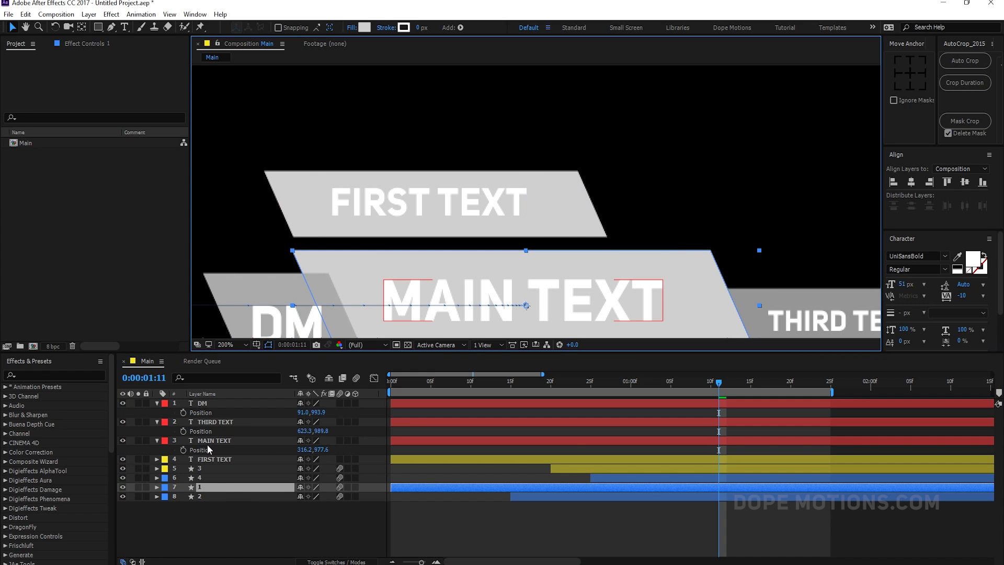
click(163, 443)
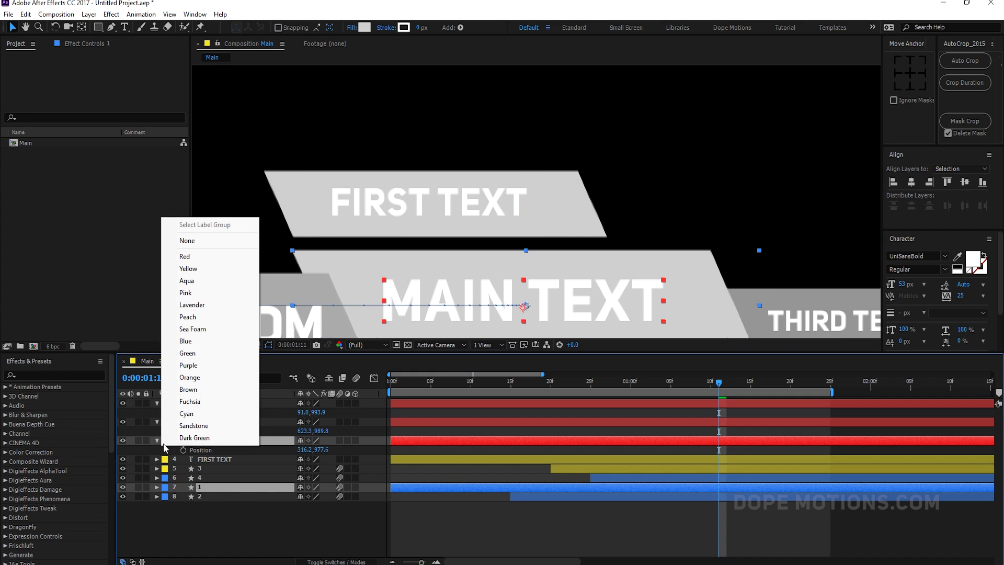
click(178, 254)
click(202, 545)
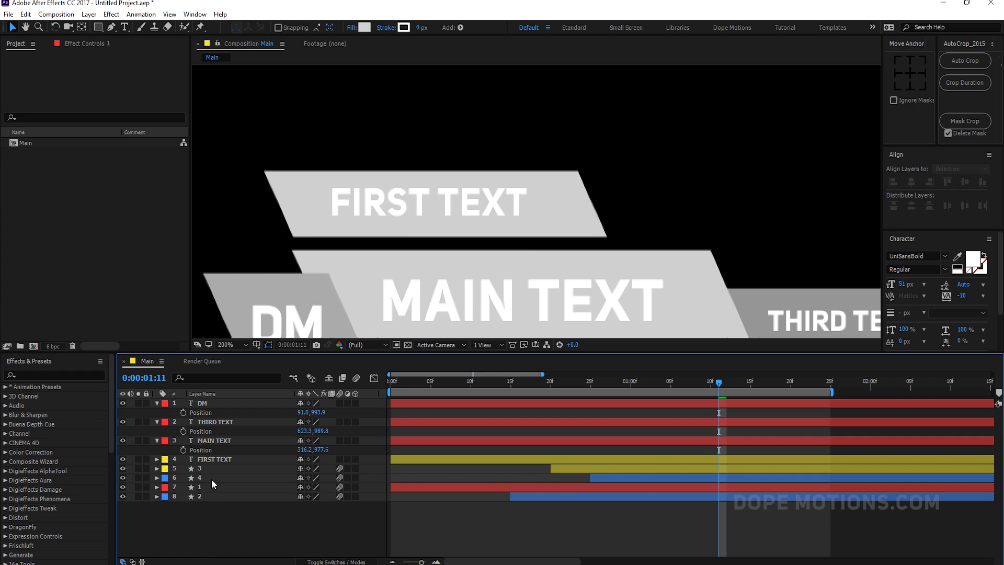
drag(205, 440, 219, 482)
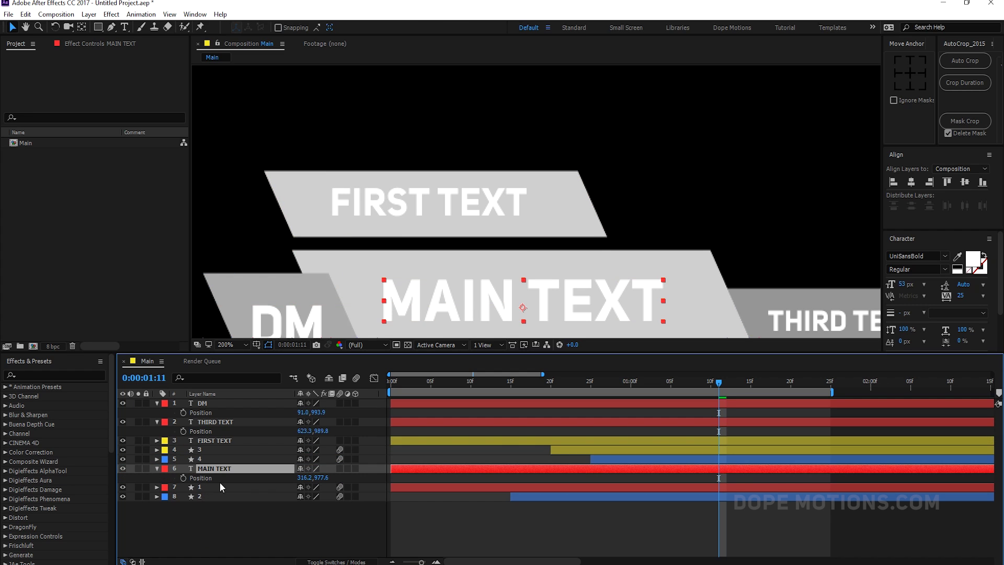
click(156, 468)
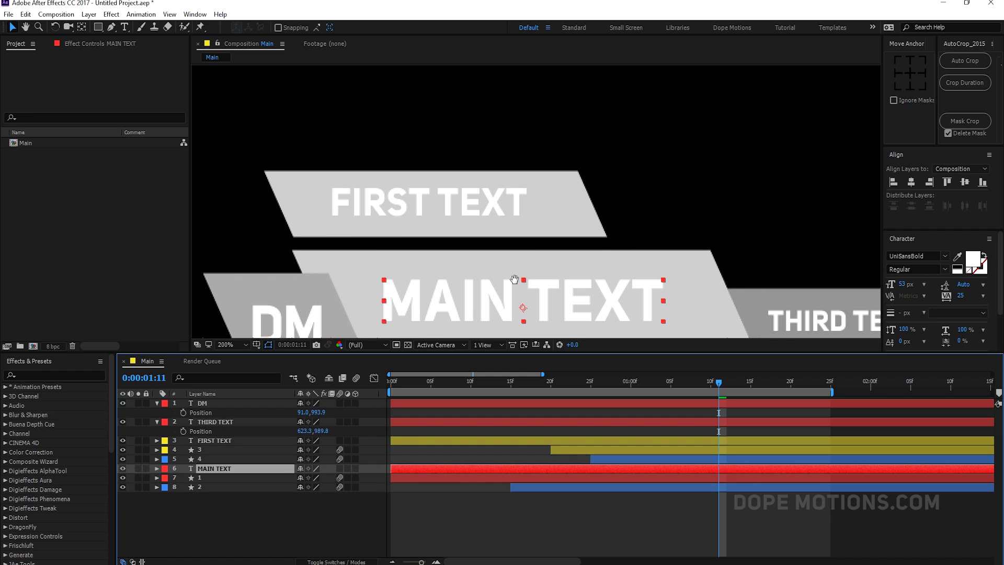
Label THIRD TEXT and shape layer 2 green, and move THIRD TEXT directly above layer 2 with its properties collapsed.
drag(810, 330, 684, 256)
click(684, 253)
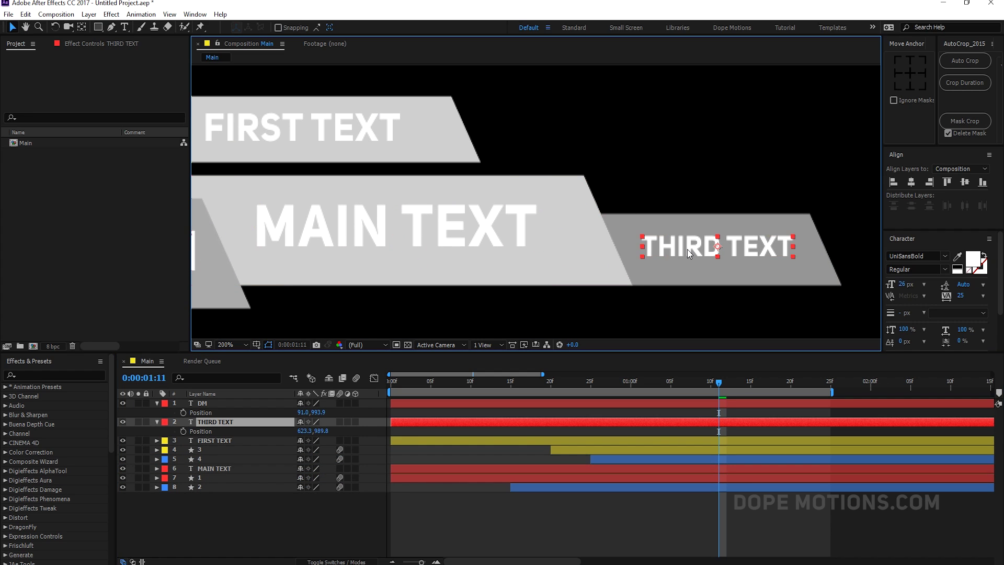
shift+click(814, 266)
click(165, 422)
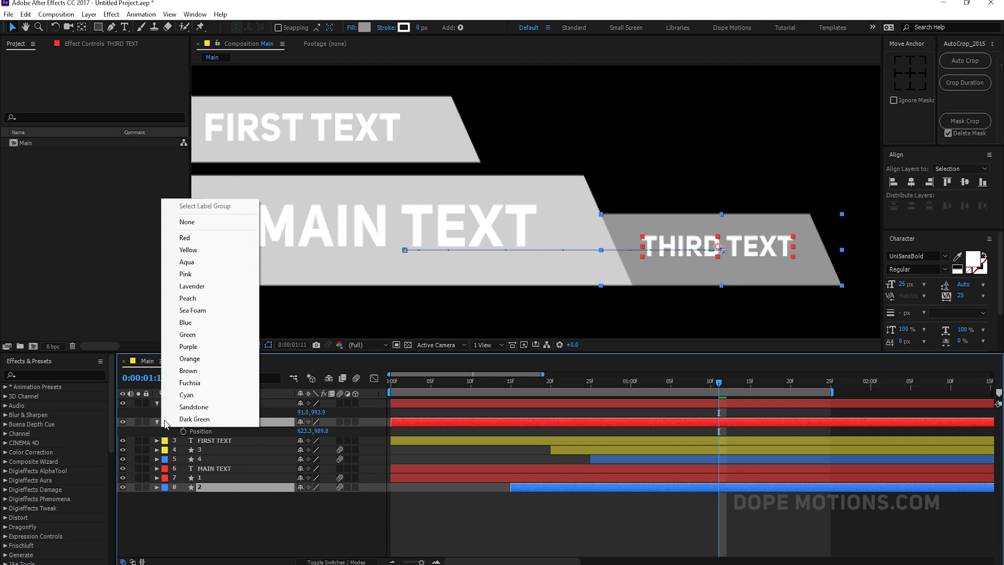
click(186, 335)
drag(251, 418, 214, 491)
click(217, 514)
click(156, 468)
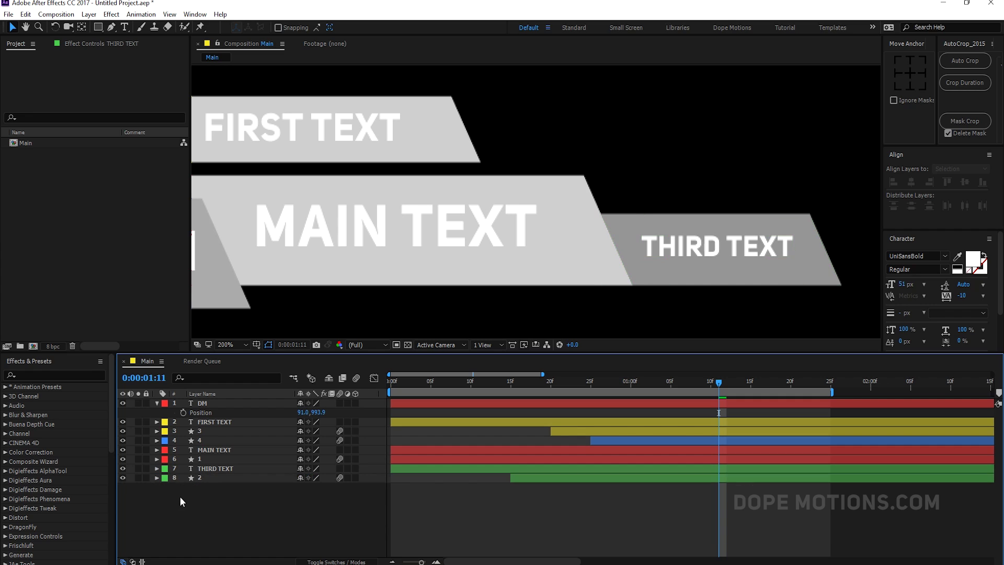
Collapse DM, label it and shape layer 4 pink, and move layer 4 directly below DM.
click(157, 403)
click(210, 395)
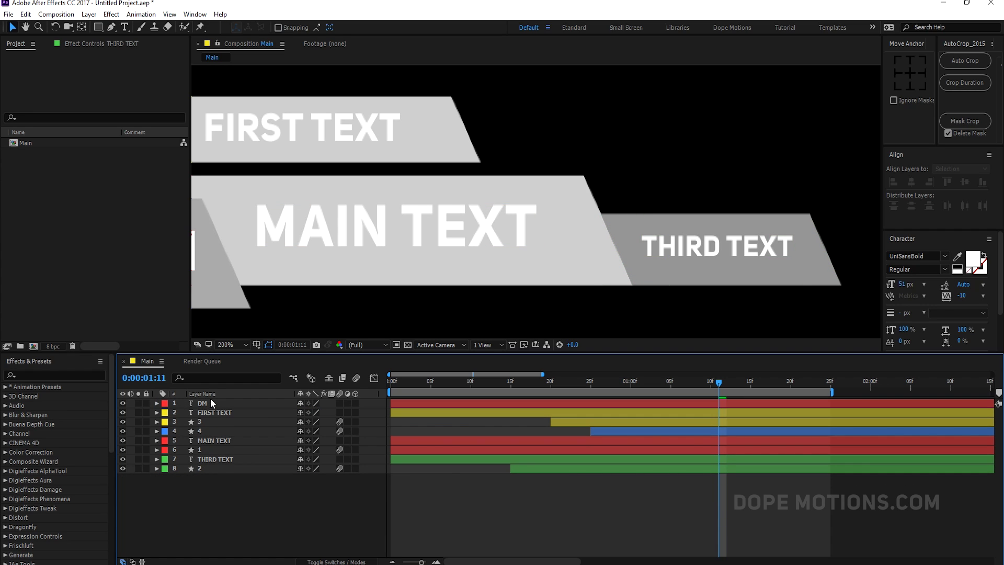
click(205, 403)
ctrl+click(203, 431)
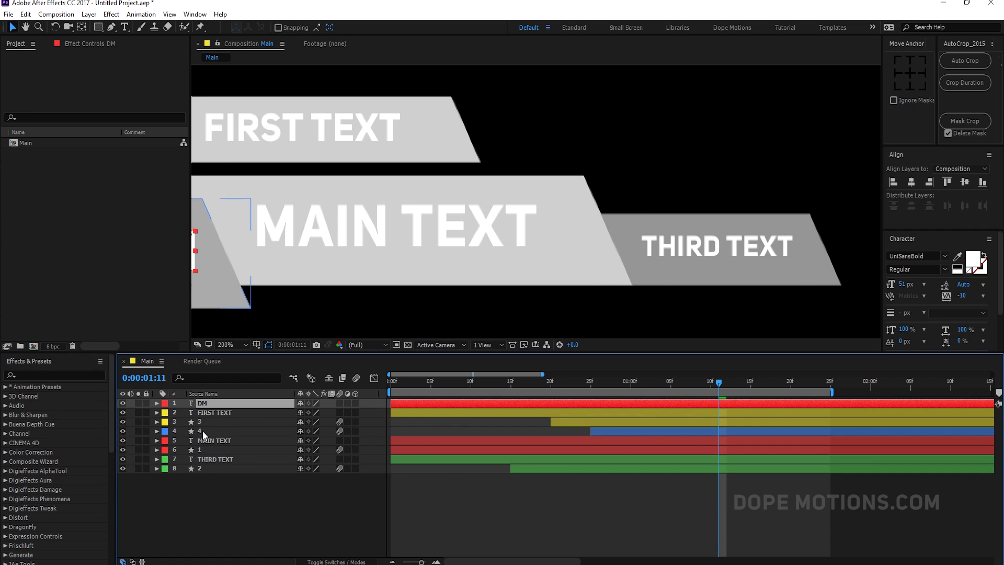
drag(322, 258, 547, 259)
click(165, 433)
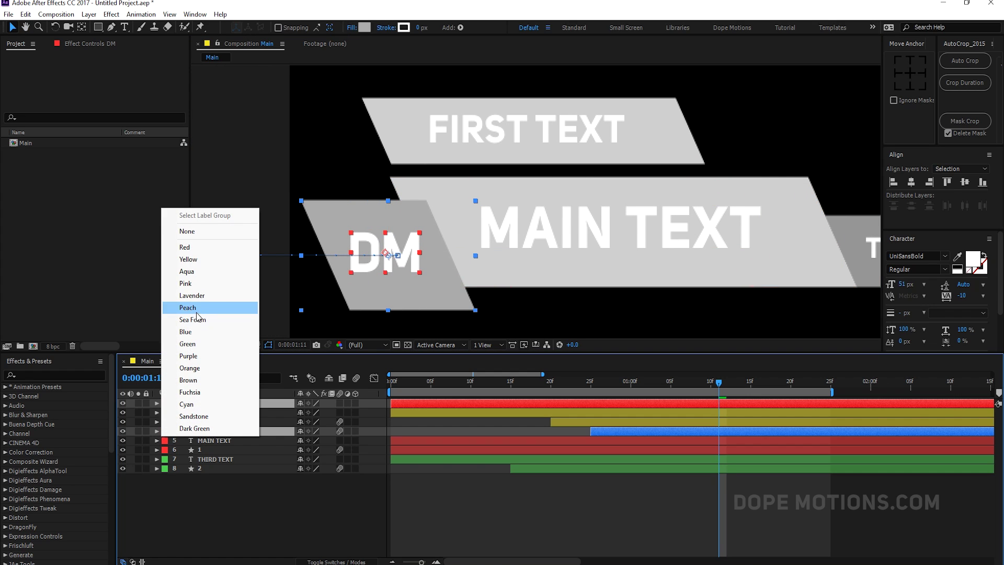
click(205, 282)
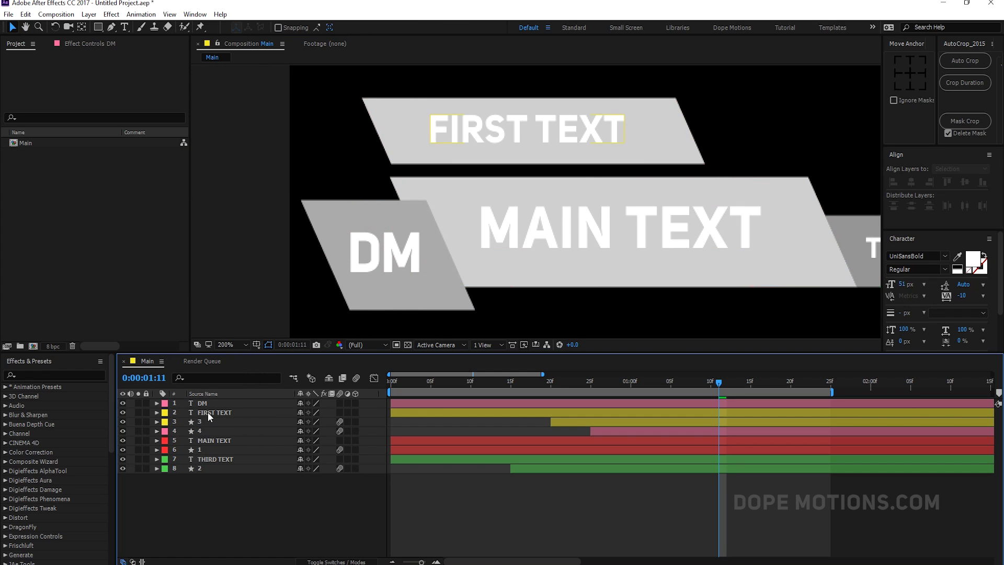
drag(206, 434, 205, 410)
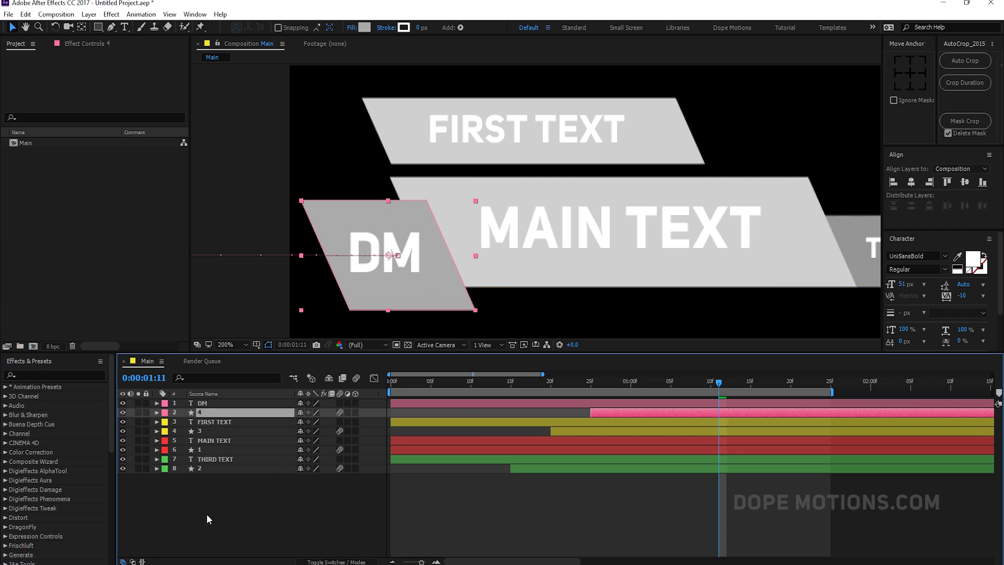
click(206, 514)
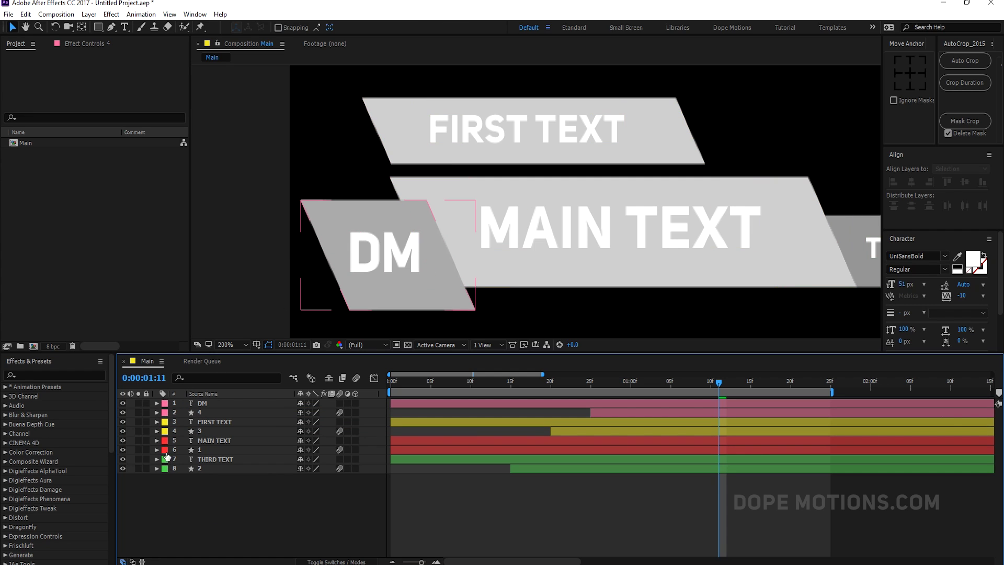
scroll(453, 241, down, 3)
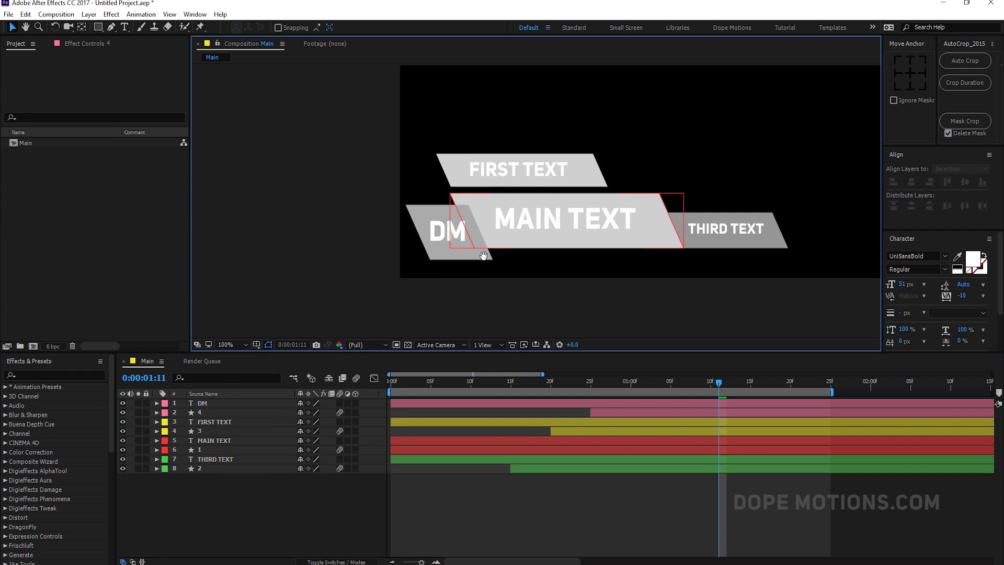
scroll(498, 253, up, 3)
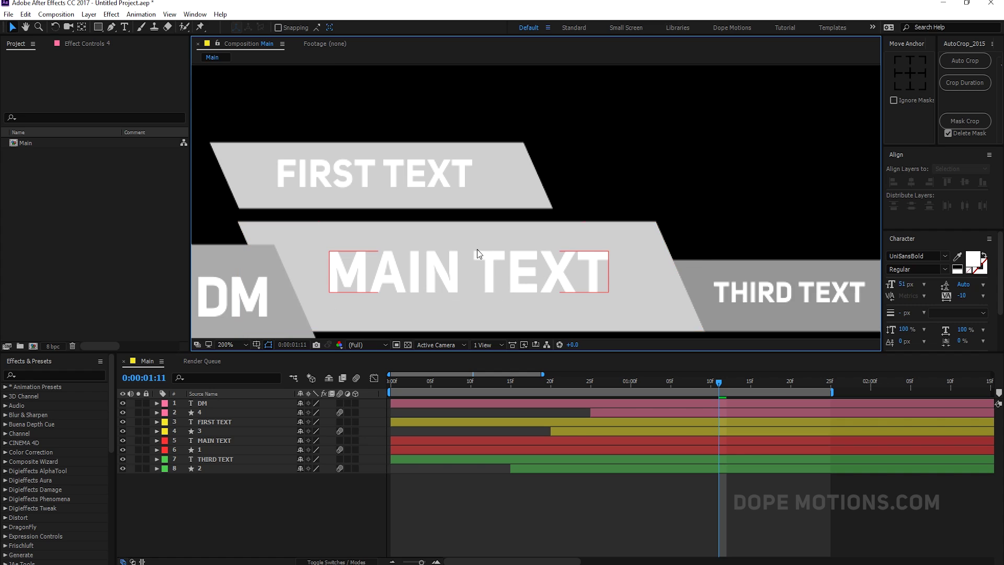
scroll(475, 249, down, 3)
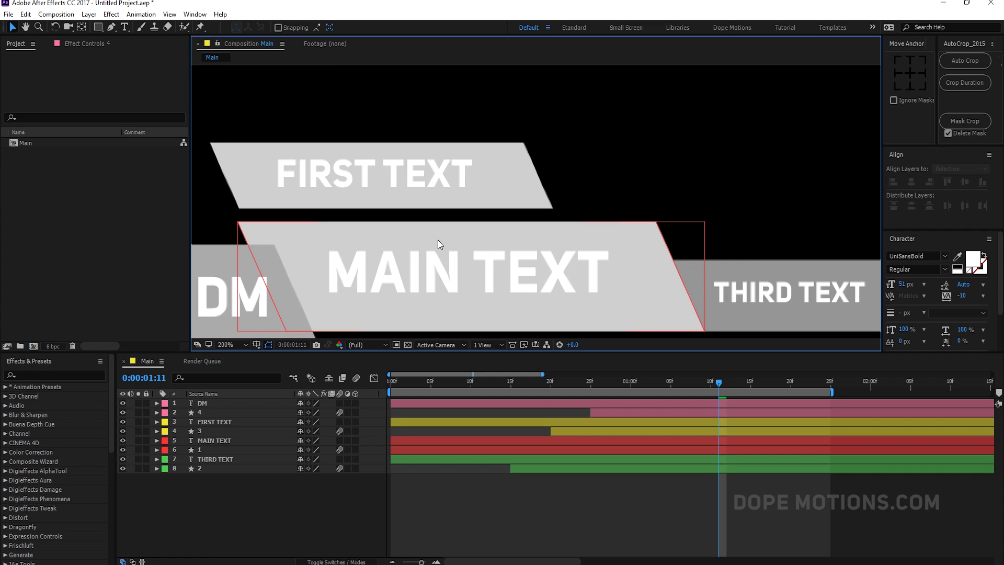
click(217, 533)
Reveal the Position properties of the DM text layer and shape layer 4.
scroll(306, 300, up, 3)
drag(306, 296, 497, 220)
click(208, 403)
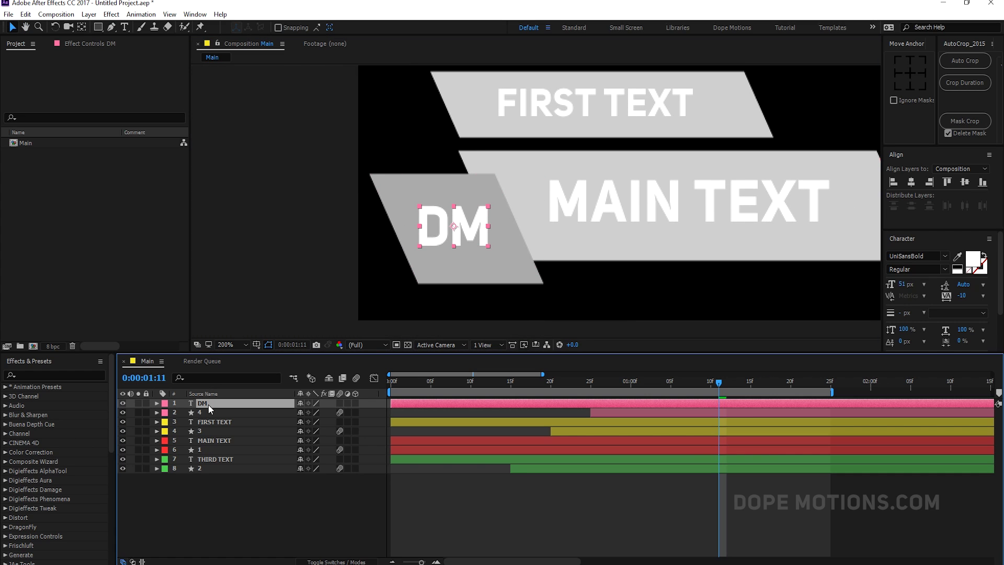
click(209, 412)
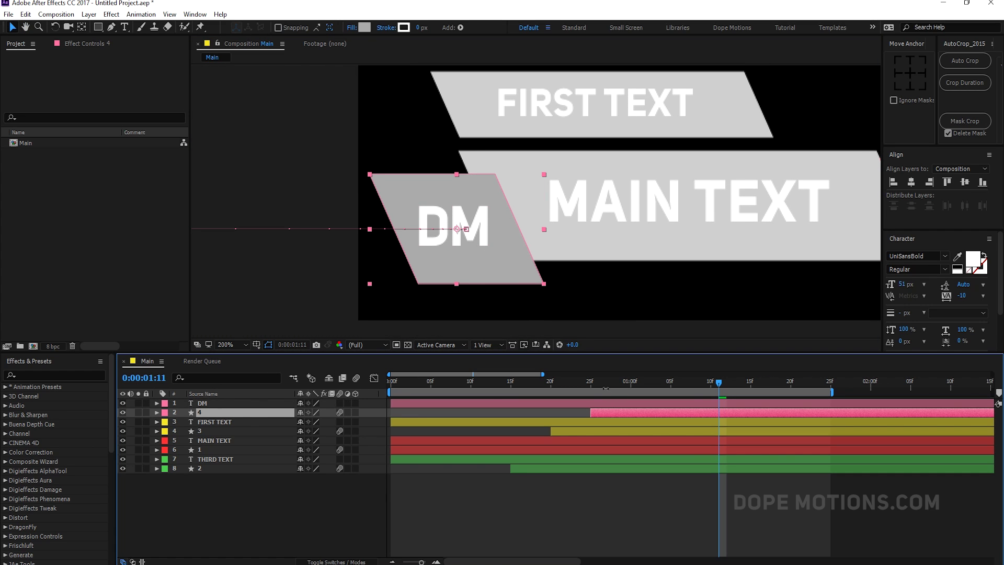
click(209, 403)
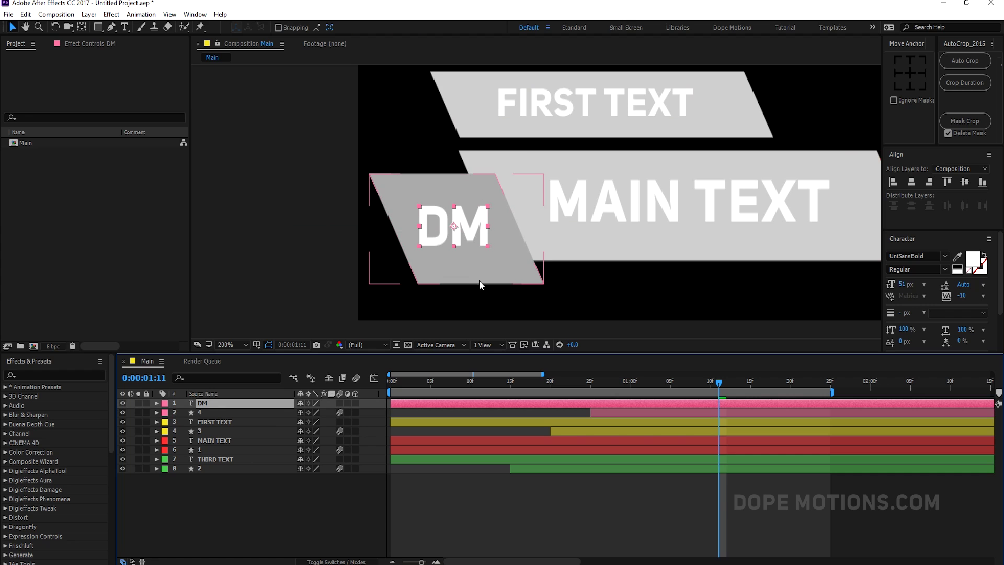
key(p)
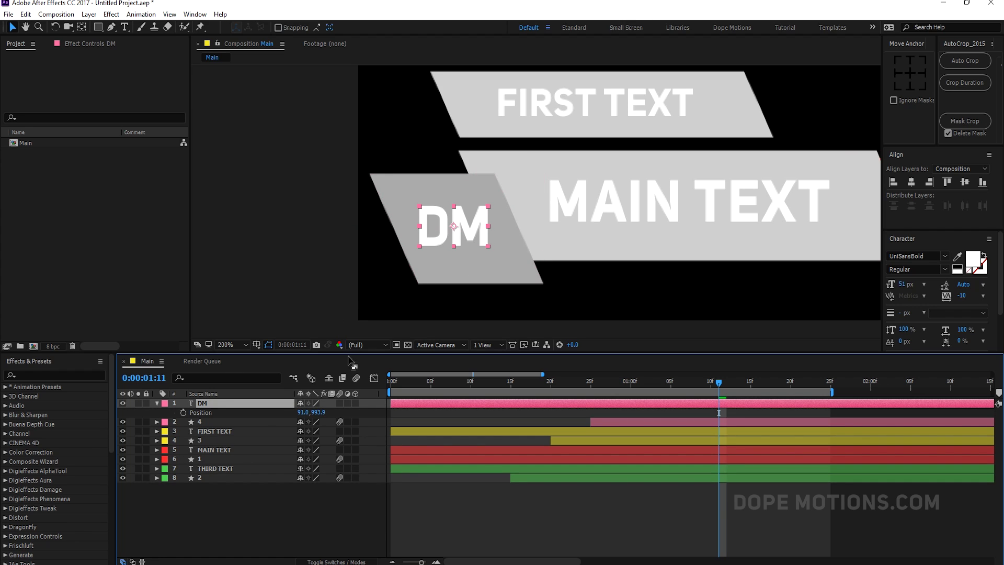
click(198, 421)
key(p)
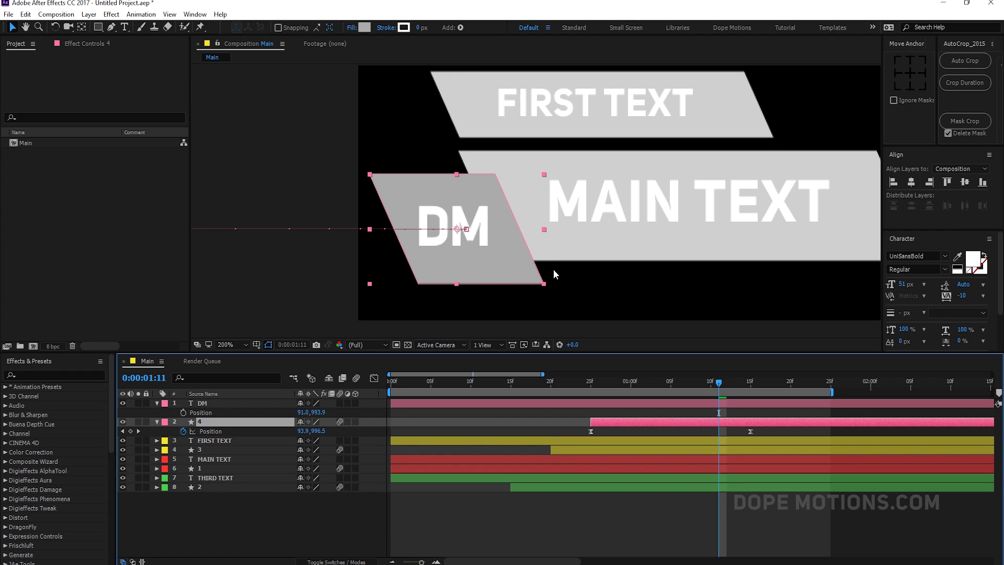
At 0:00:01:15, centre DM on its shape at about 101, 993.9 and set a Position keyframe.
drag(734, 382, 750, 381)
click(229, 403)
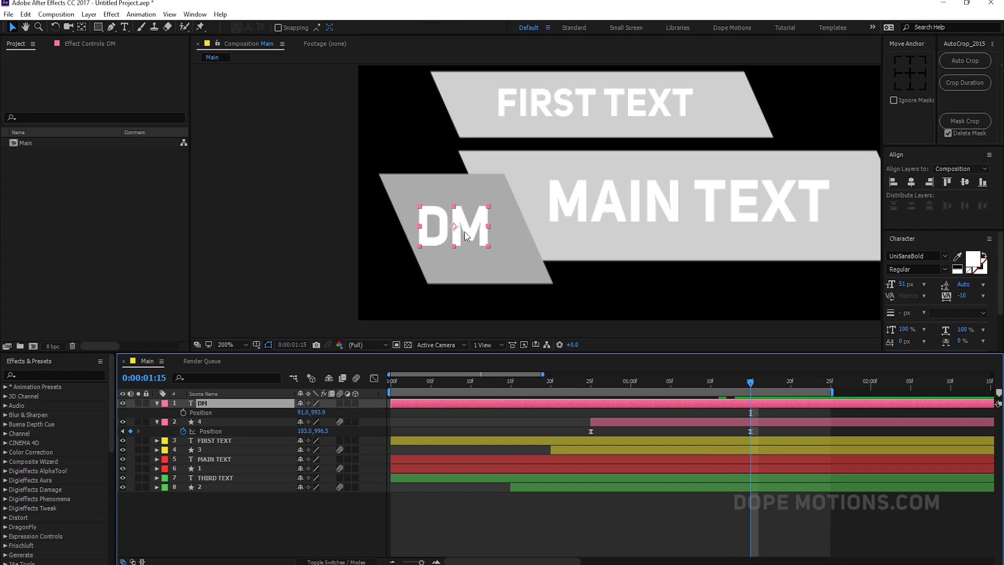
drag(454, 228, 465, 229)
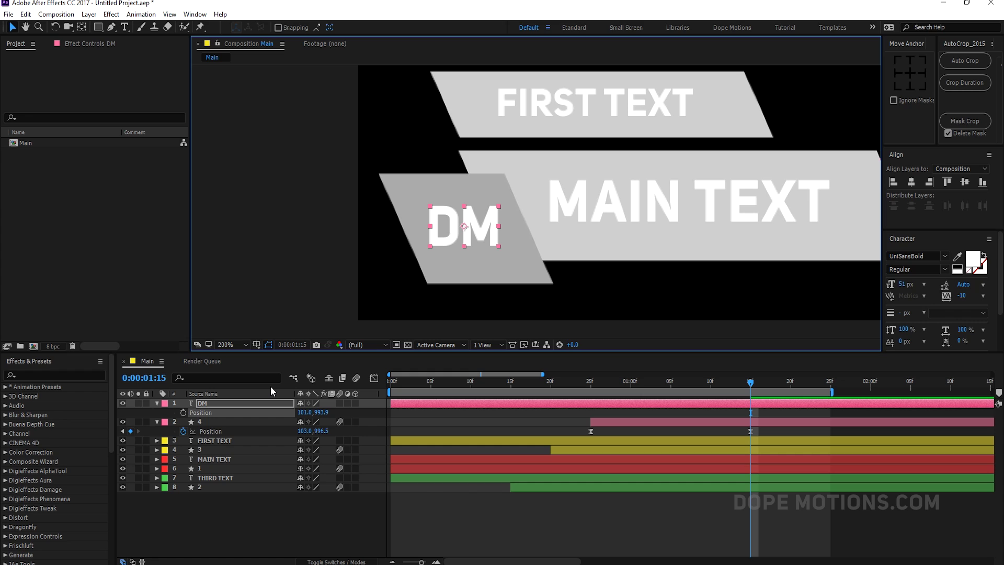
click(183, 413)
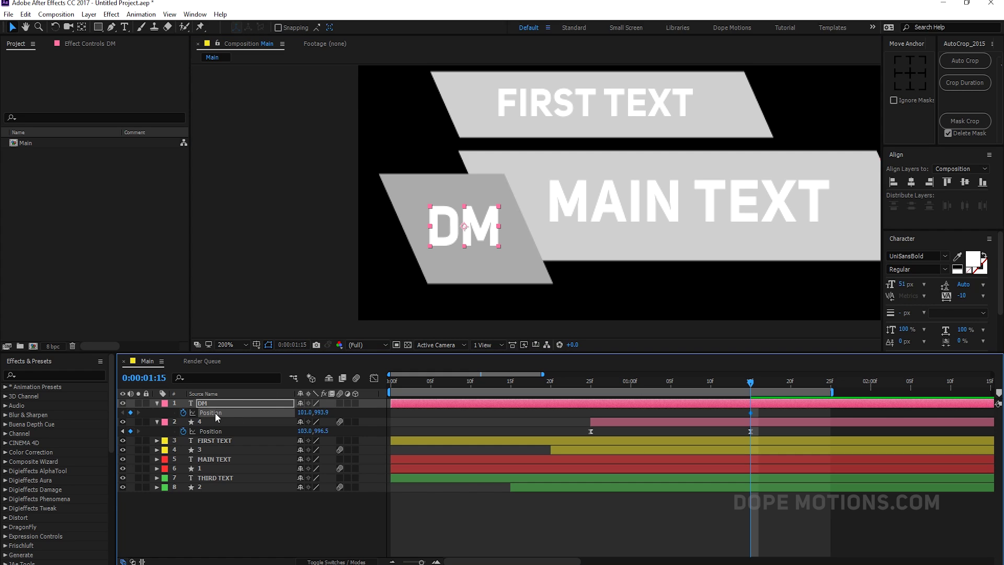
At 0:00:00:25, shift DM horizontally to about 149.5, 993.9 to create its starting Position keyframe.
drag(745, 381, 591, 389)
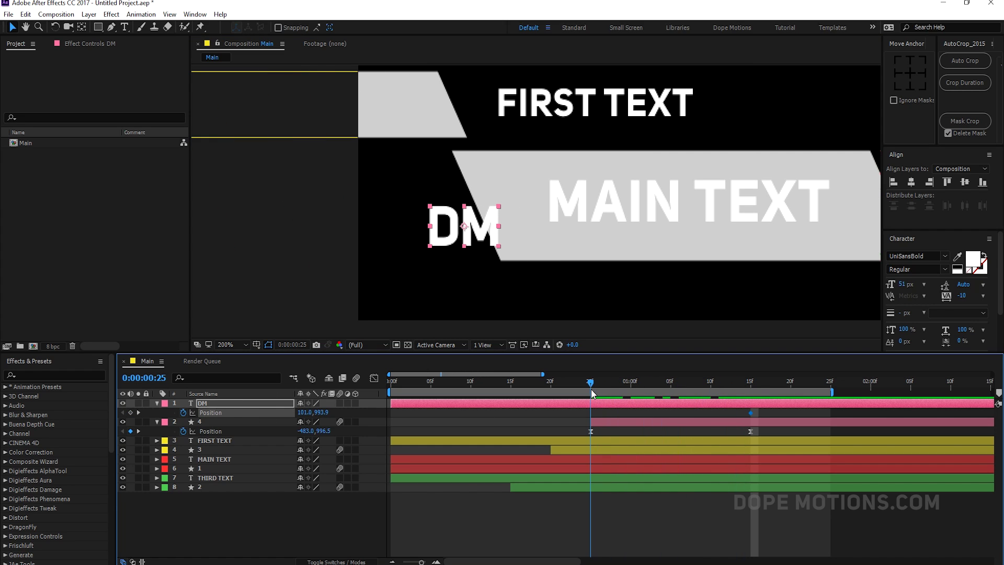
drag(469, 234, 520, 234)
click(647, 534)
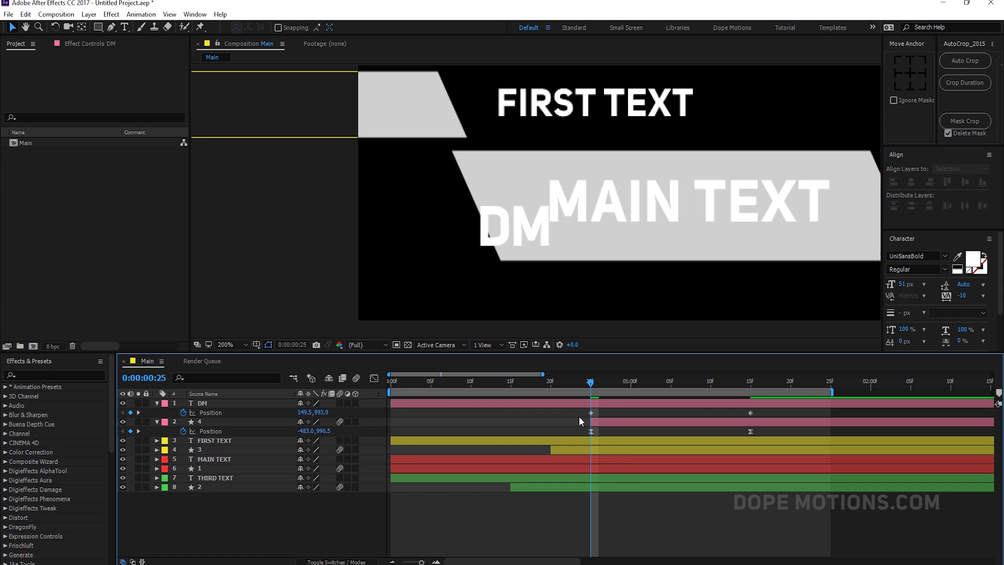
Ease DM's two Position keyframes with a long slow-down in the speed graph, and collapse DM and shape layer 4.
drag(591, 412, 783, 415)
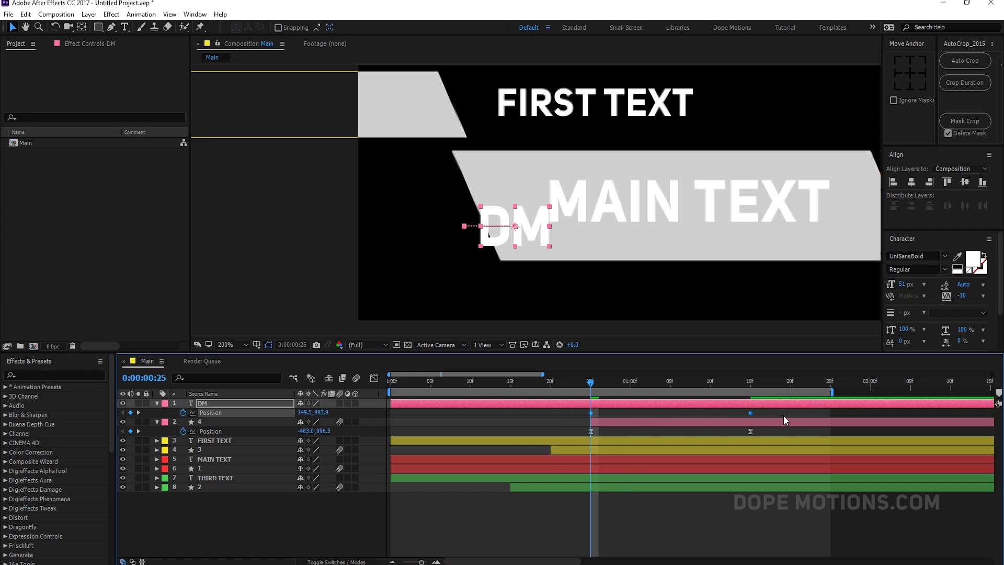
click(375, 378)
drag(767, 523, 628, 531)
click(375, 379)
drag(591, 384, 726, 398)
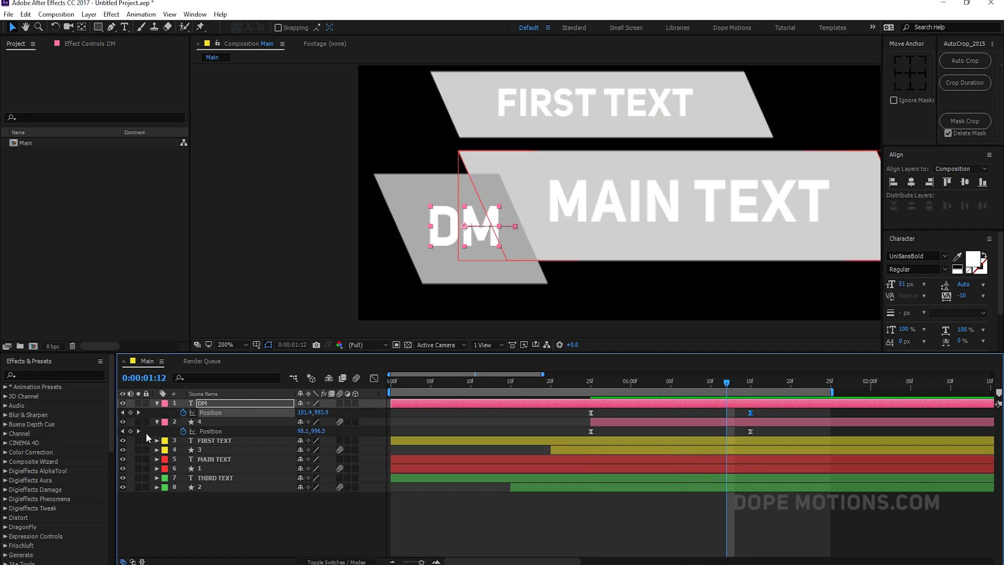
click(158, 408)
click(158, 412)
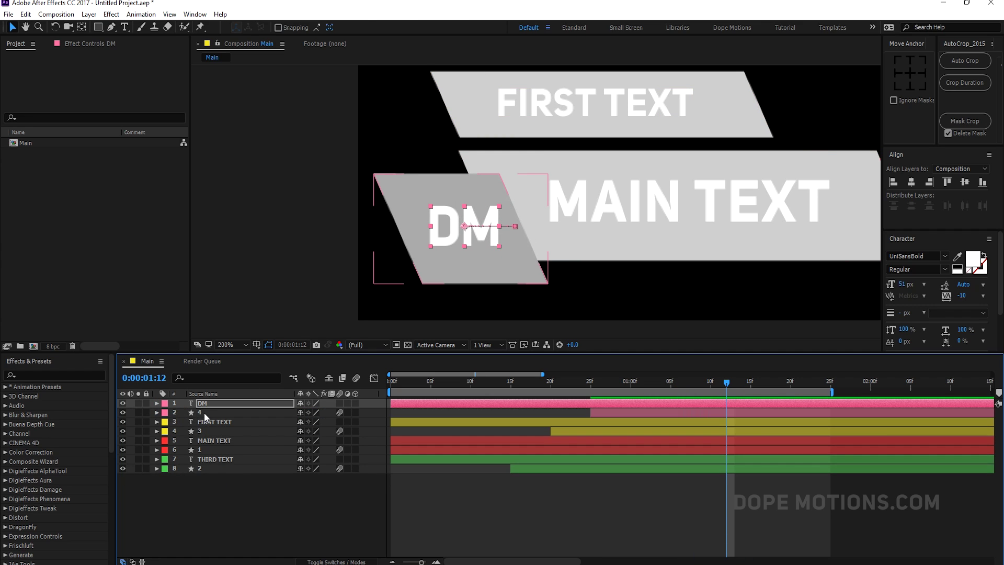
Duplicate shape layer 4 and rename the copy Matte.
click(203, 412)
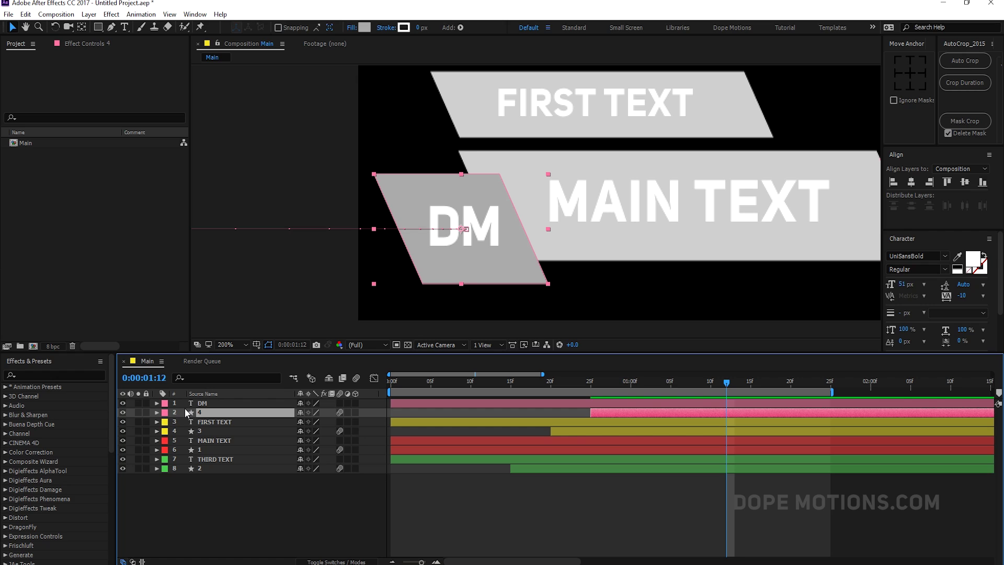
key(ctrl+d)
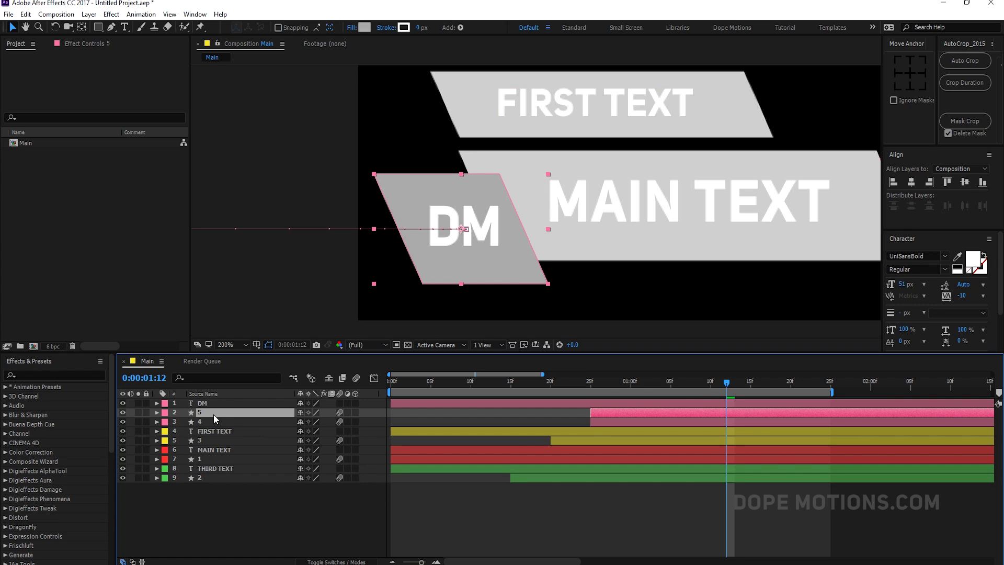
key(Return)
text(Matte)
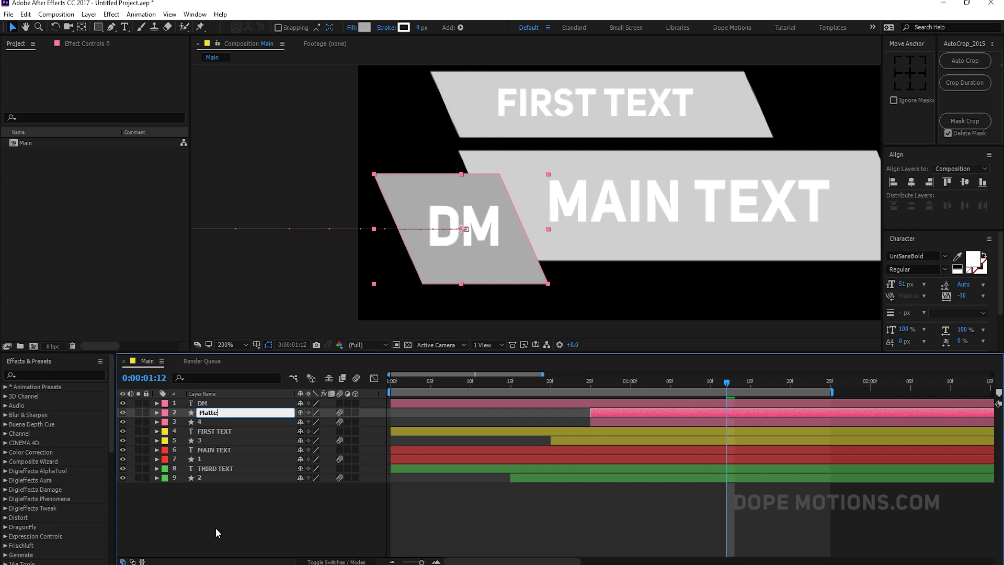
click(215, 528)
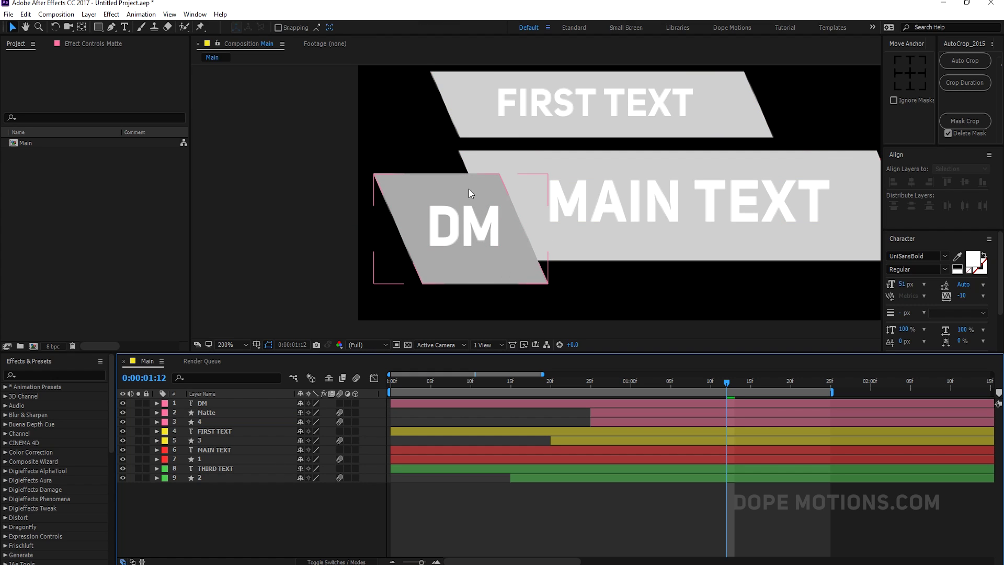
Show the blend mode and track matte settings for the layers, and move Matte directly above DM.
click(209, 413)
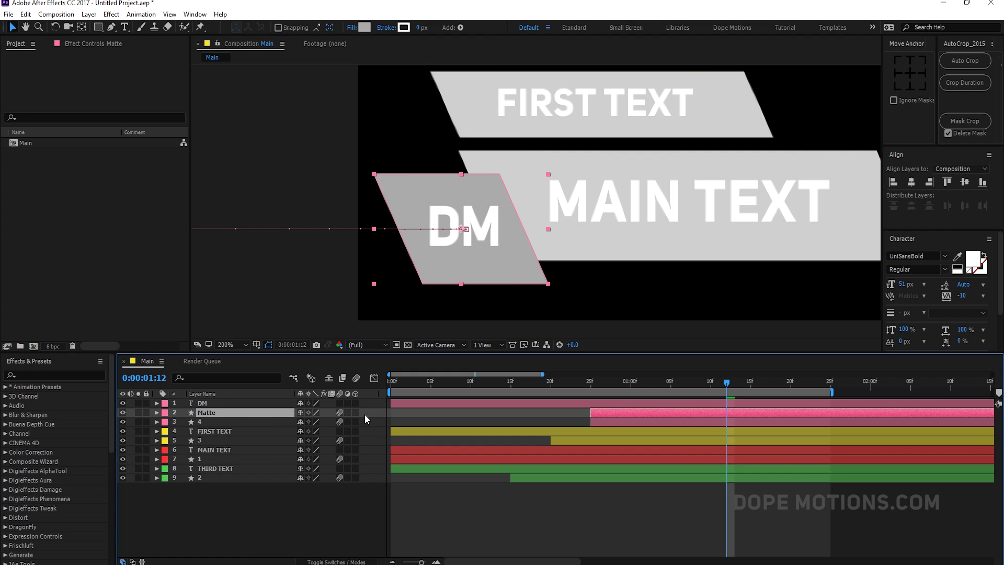
click(132, 561)
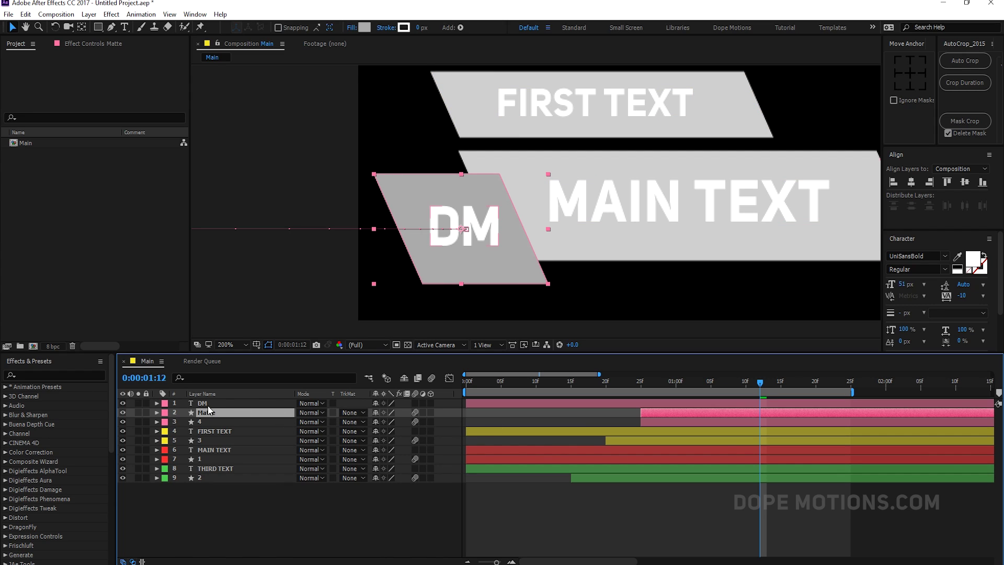
drag(205, 411, 207, 401)
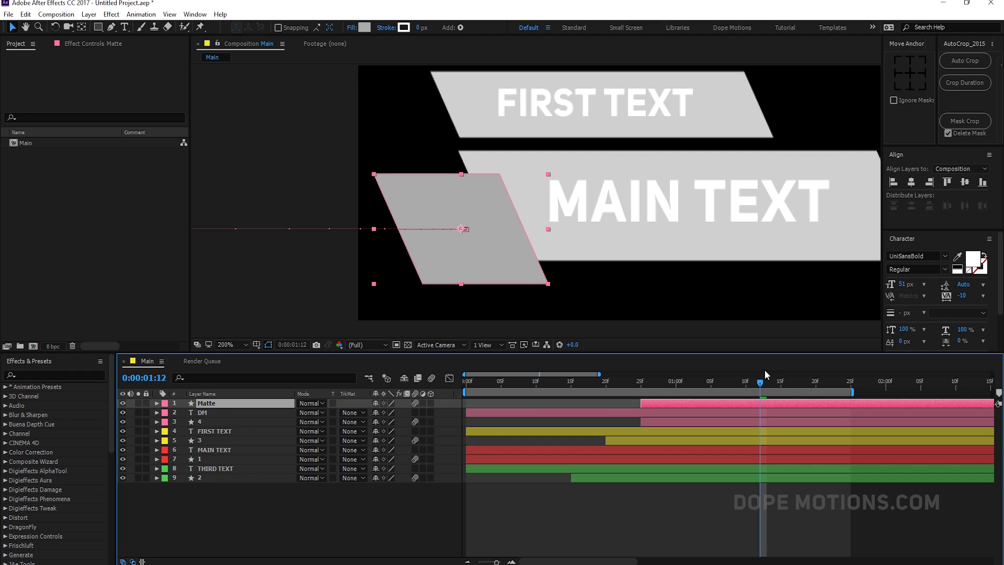
Set DM's track matte to Alpha using the Matte layer, and scrub through the reveal to check it.
drag(757, 389, 725, 384)
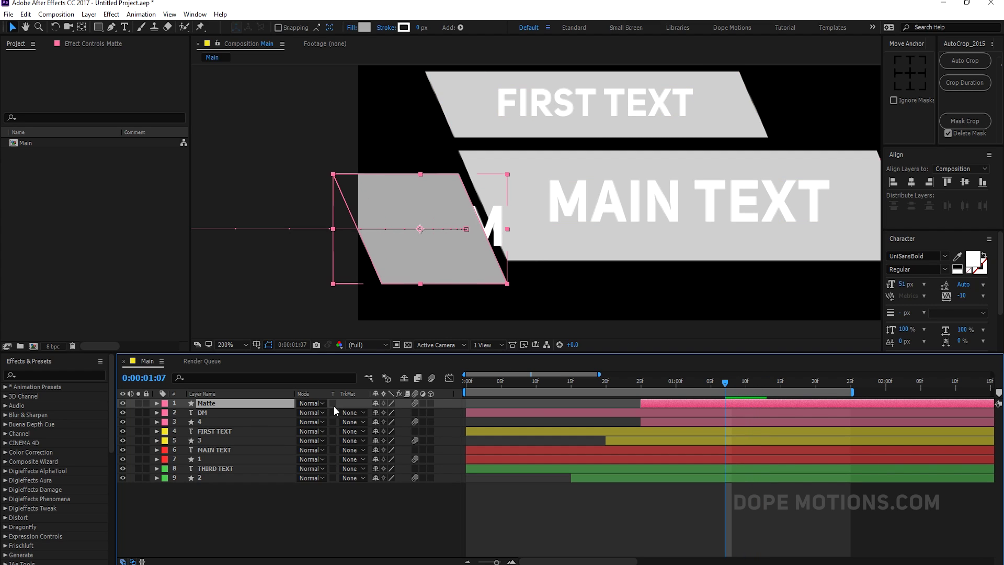
click(361, 415)
click(366, 439)
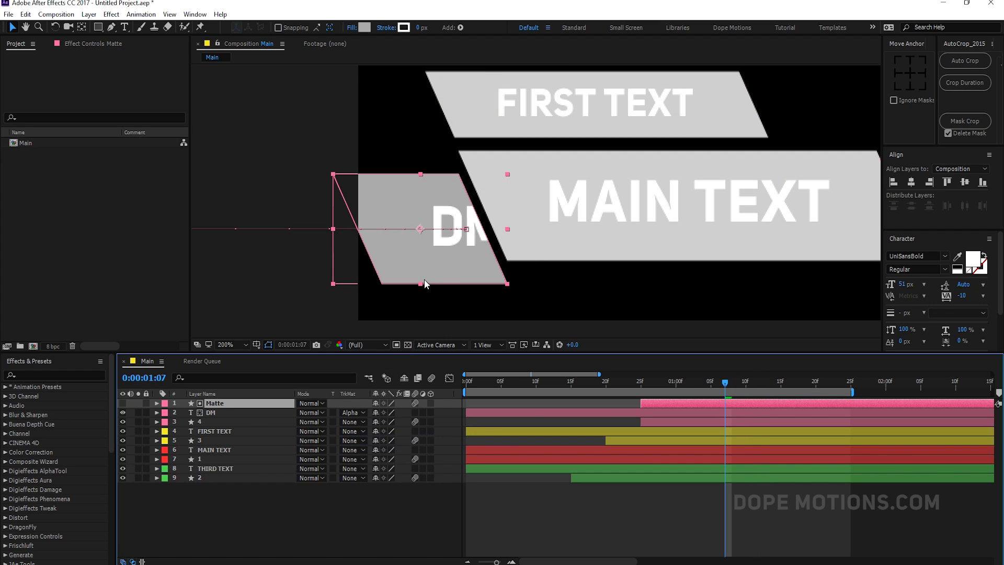
click(571, 494)
drag(631, 381, 774, 392)
drag(625, 391, 774, 392)
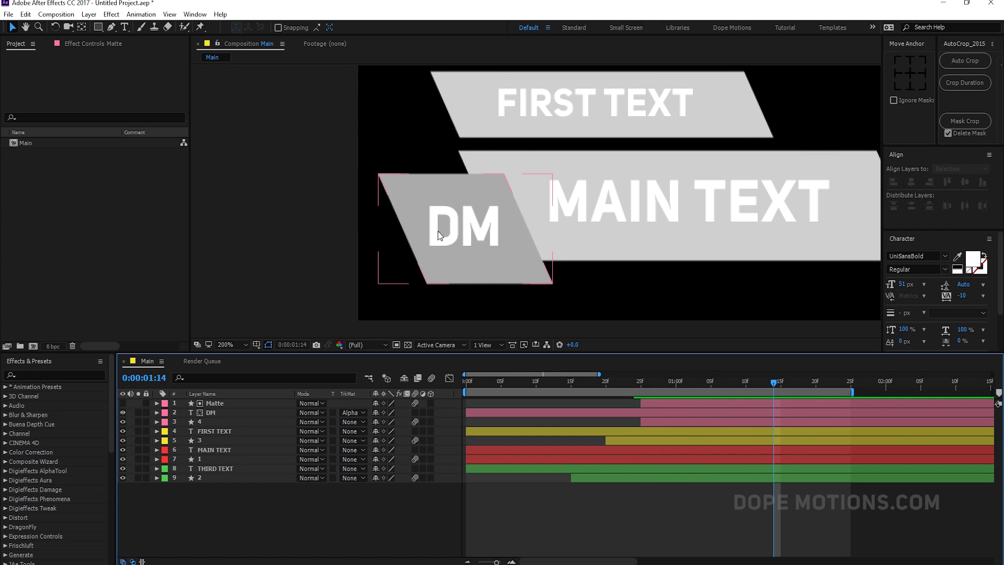
Reveal shape layer 3's Position keyframes and the Position property of FIRST TEXT.
drag(654, 220, 630, 231)
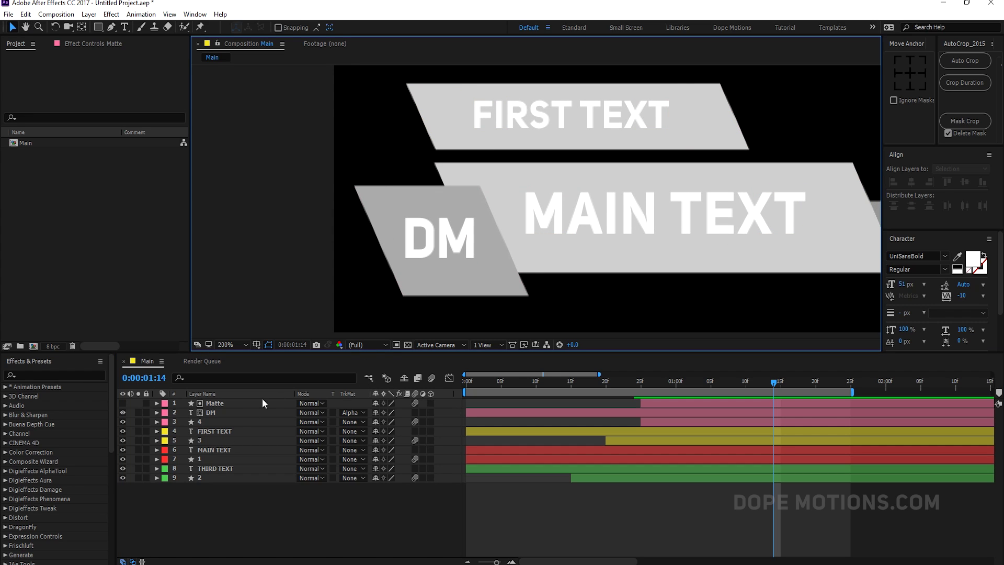
click(215, 431)
drag(533, 161, 509, 223)
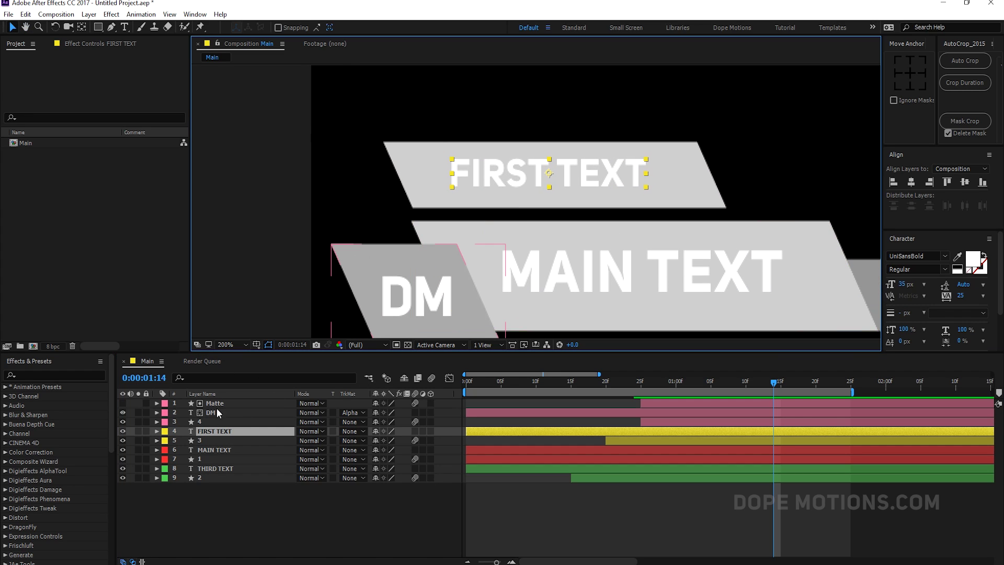
shift+click(202, 439)
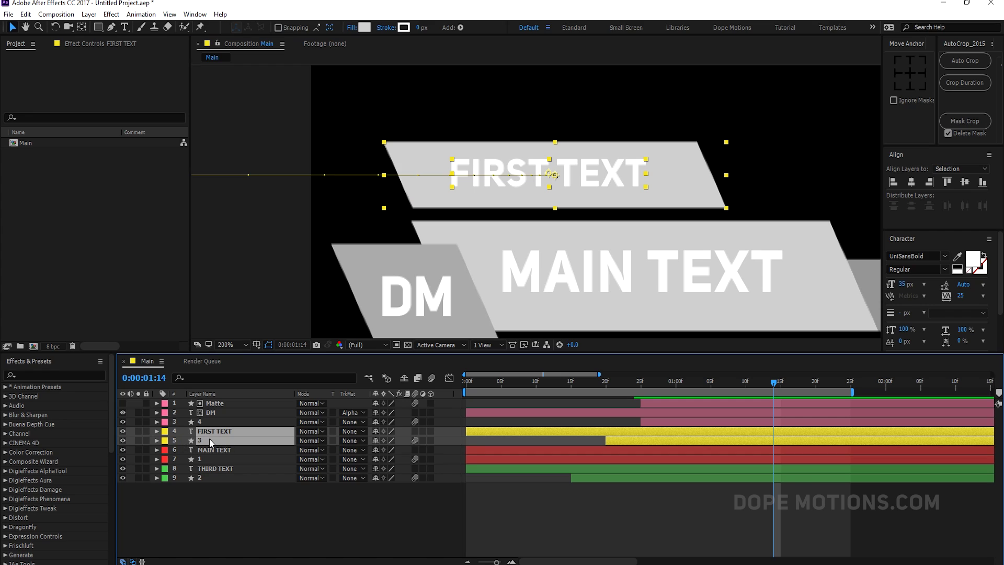
key(u)
click(210, 450)
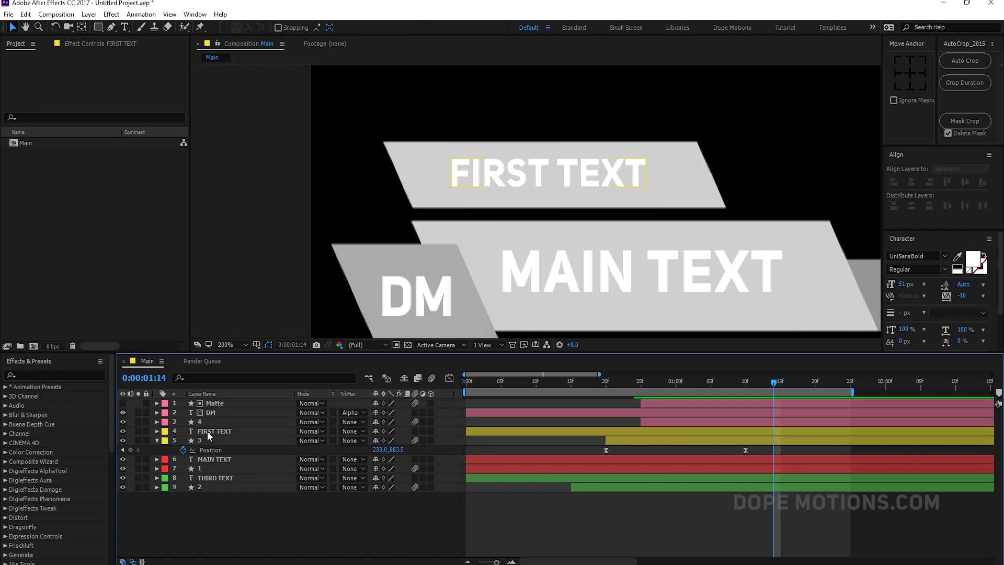
click(207, 430)
key(p)
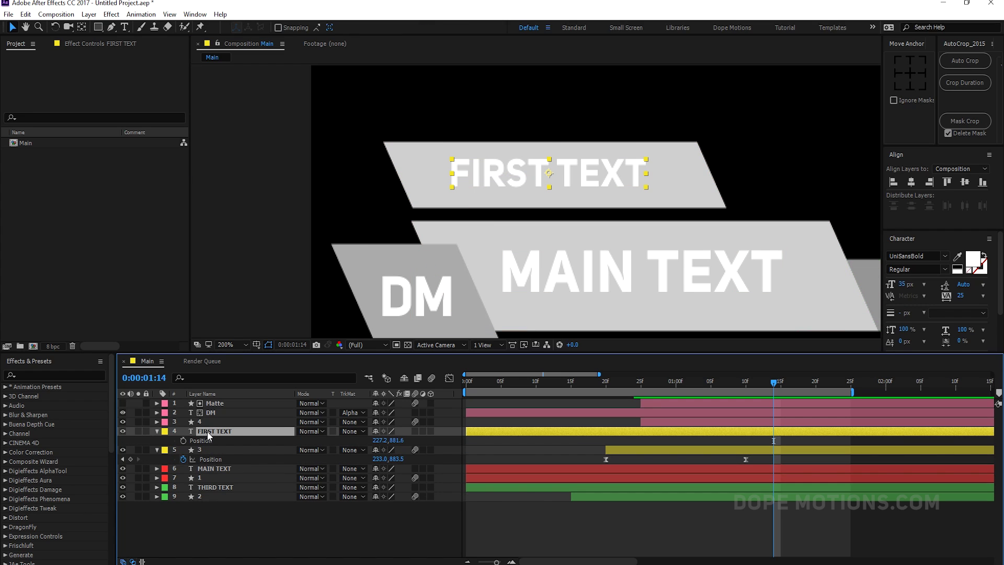
Set a Position keyframe for FIRST TEXT at 0:00:01:10 and move the time back to the start of shape layer 3.
click(752, 381)
drag(747, 385, 746, 386)
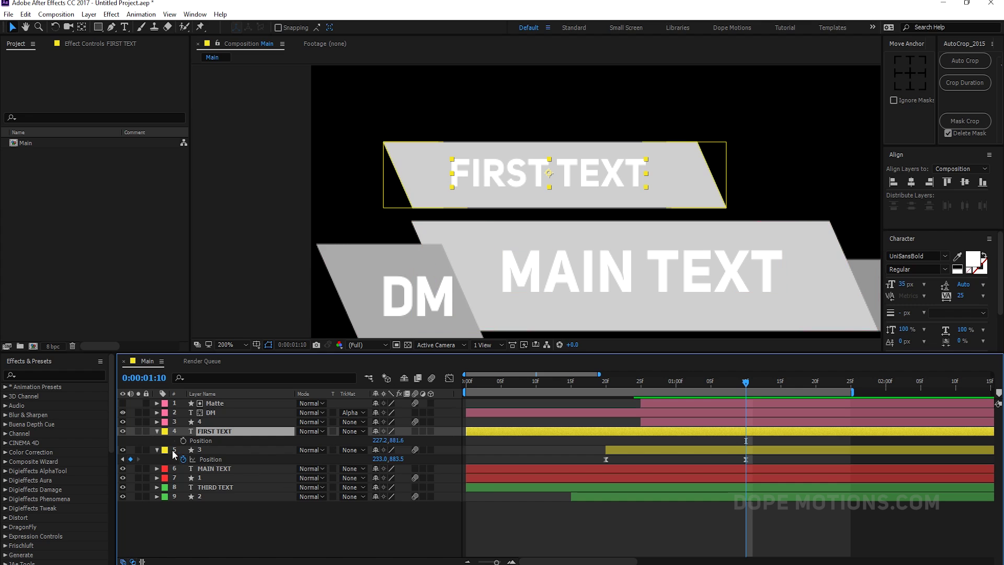
click(183, 440)
click(608, 381)
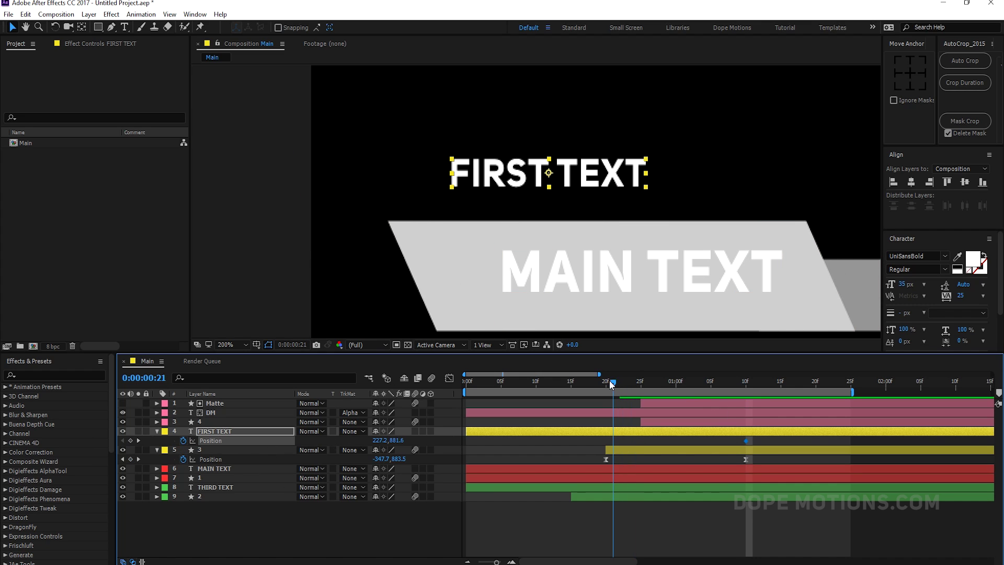
At 0:00:00:20, move FIRST TEXT right to about X 272 and apply Easy Ease to both of its Position keyframes.
drag(552, 183, 600, 183)
drag(600, 439, 771, 443)
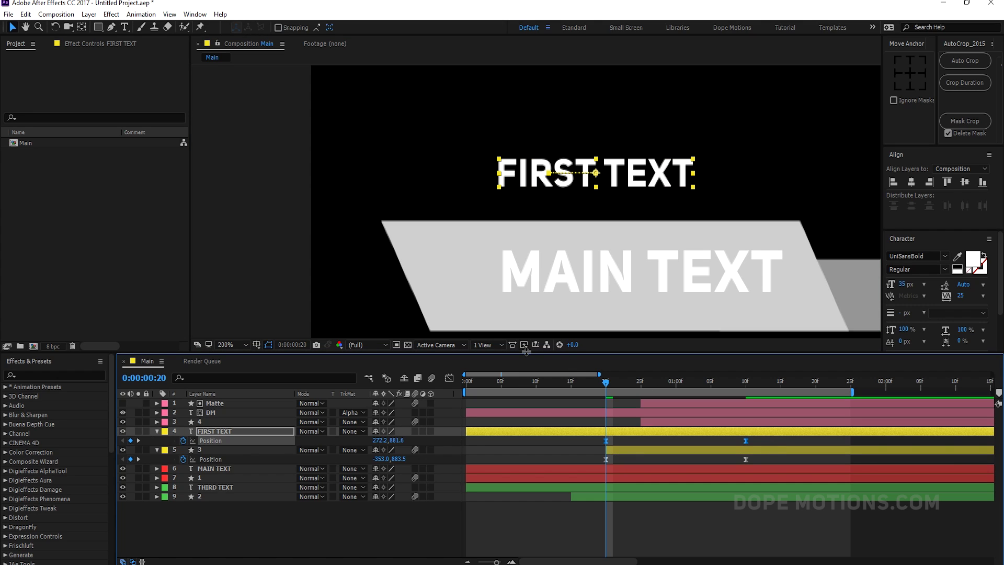
In FIRST TEXT's speed graph, extend the end keyframe's incoming ease to about half the span so the motion peaks early.
click(449, 377)
drag(755, 521, 649, 534)
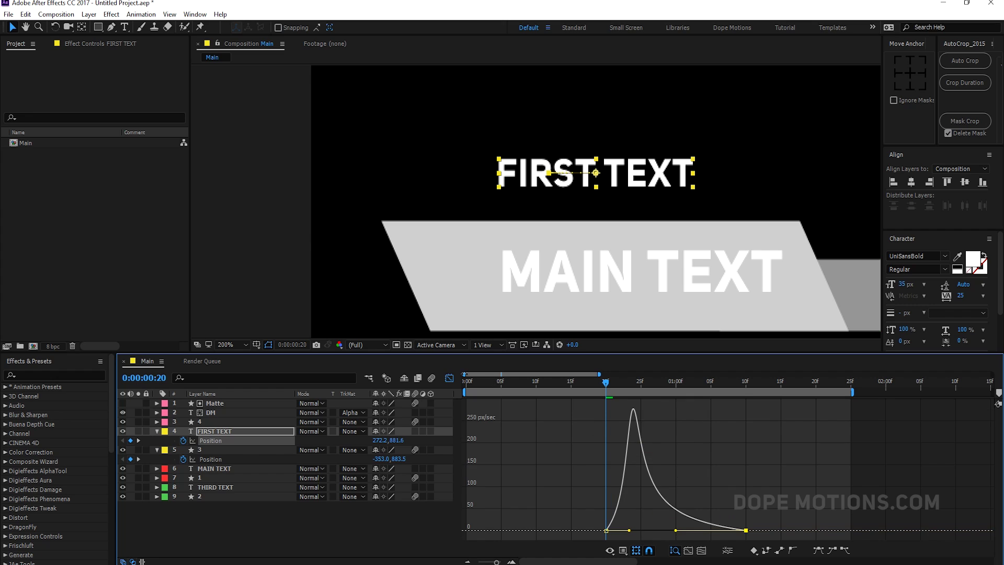
click(449, 377)
drag(603, 381, 718, 387)
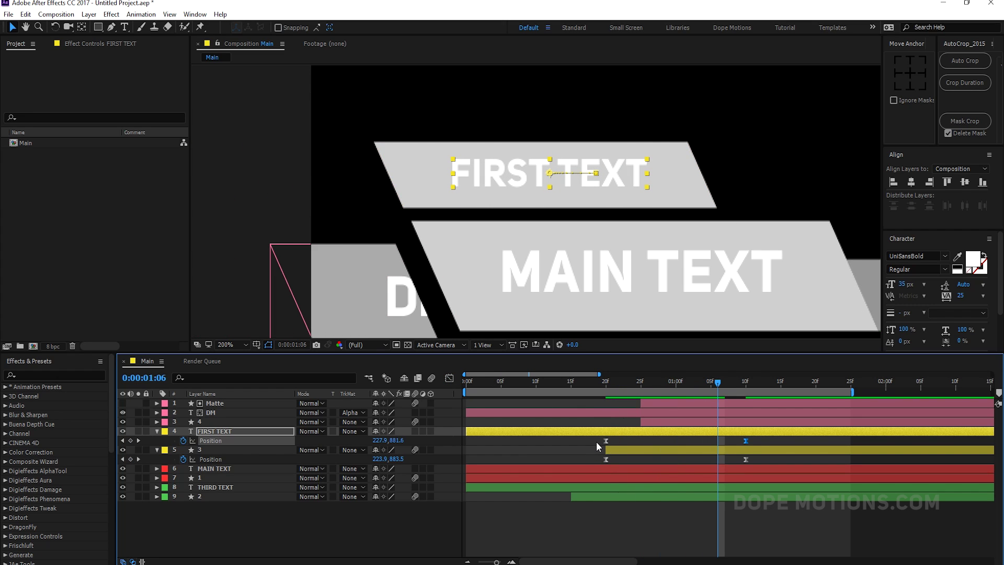
Collapse the Position properties of FIRST TEXT and shape layer 3, and scrub through their animation.
click(157, 431)
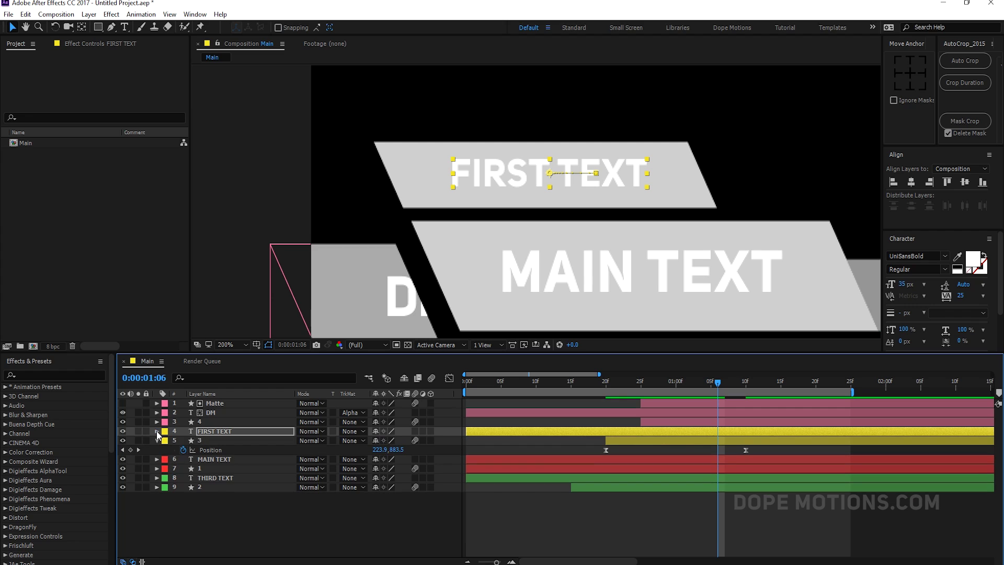
click(158, 441)
drag(602, 387, 697, 388)
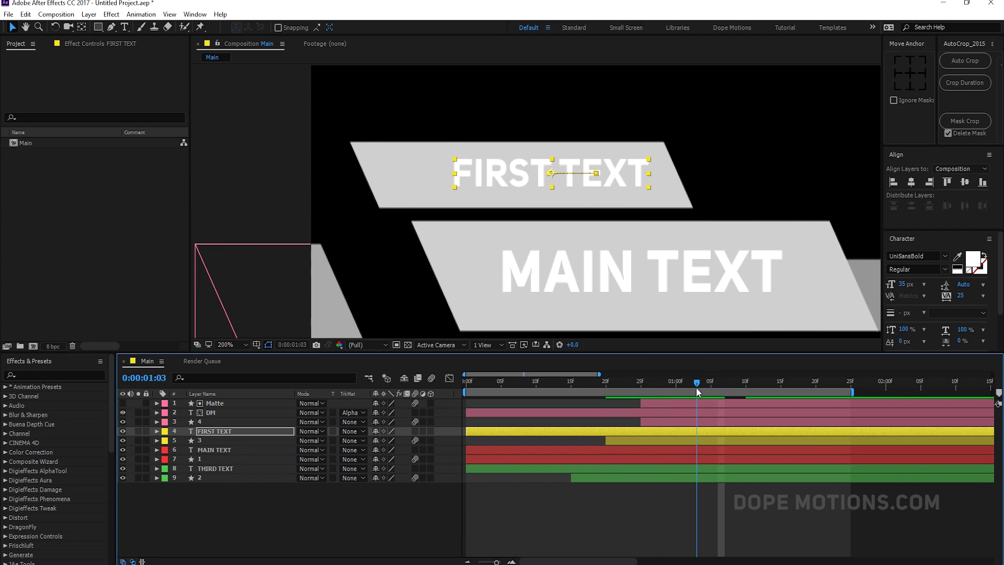
click(207, 440)
click(207, 435)
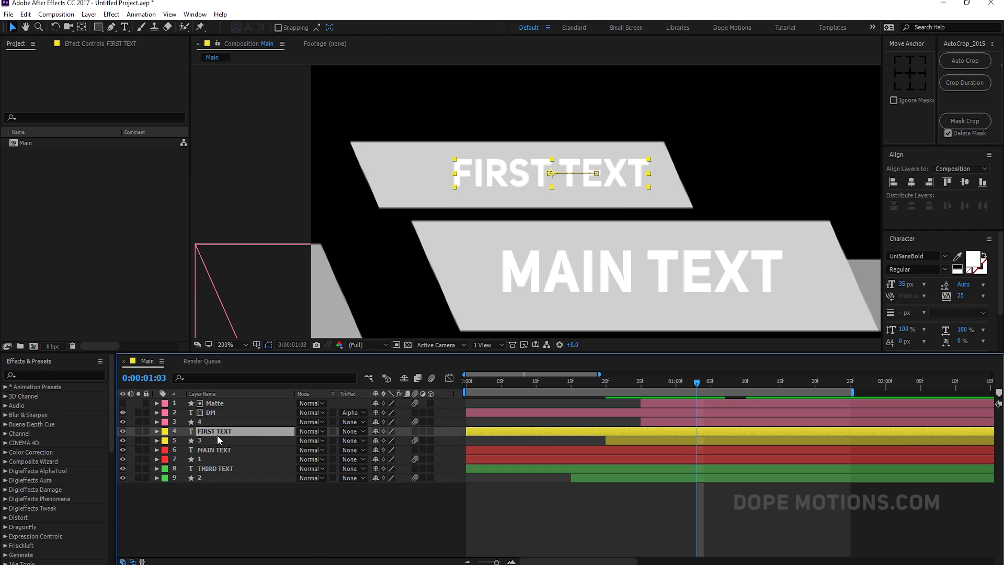
click(212, 437)
click(205, 428)
drag(638, 381, 731, 386)
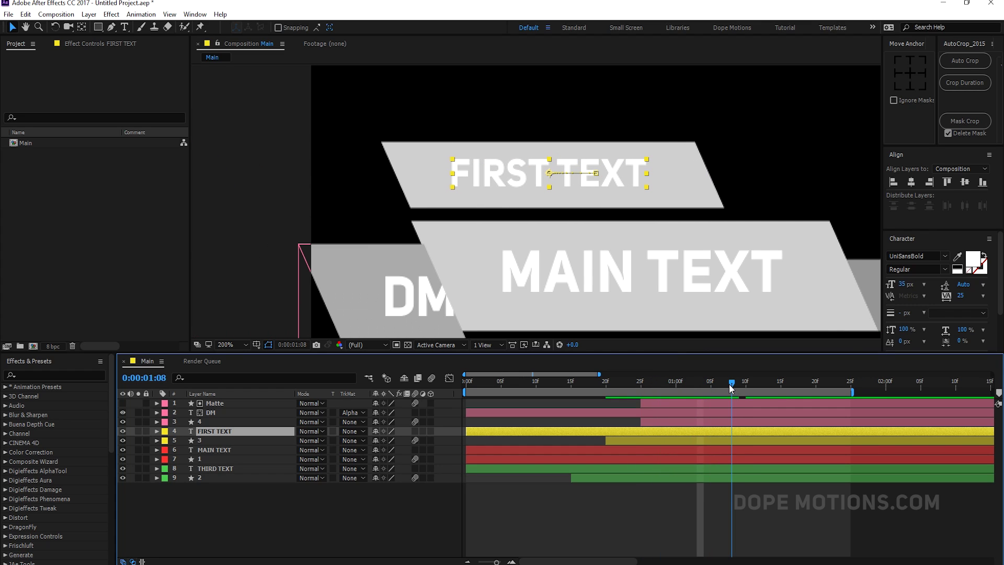
Duplicate shape layer 3 and rename the copy Matte.
click(220, 439)
key(ctrl+d)
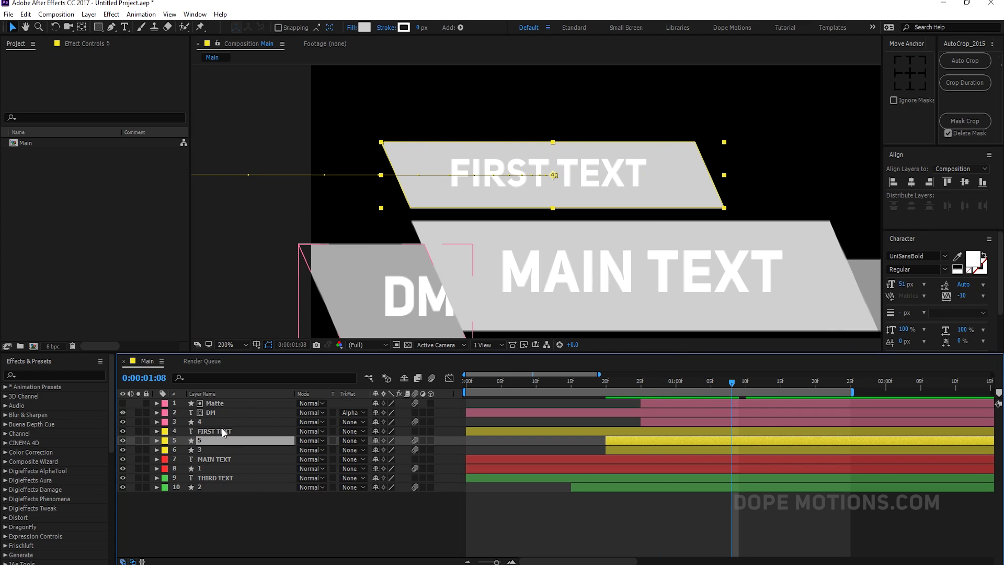
key(Return)
text(M)
key(Return)
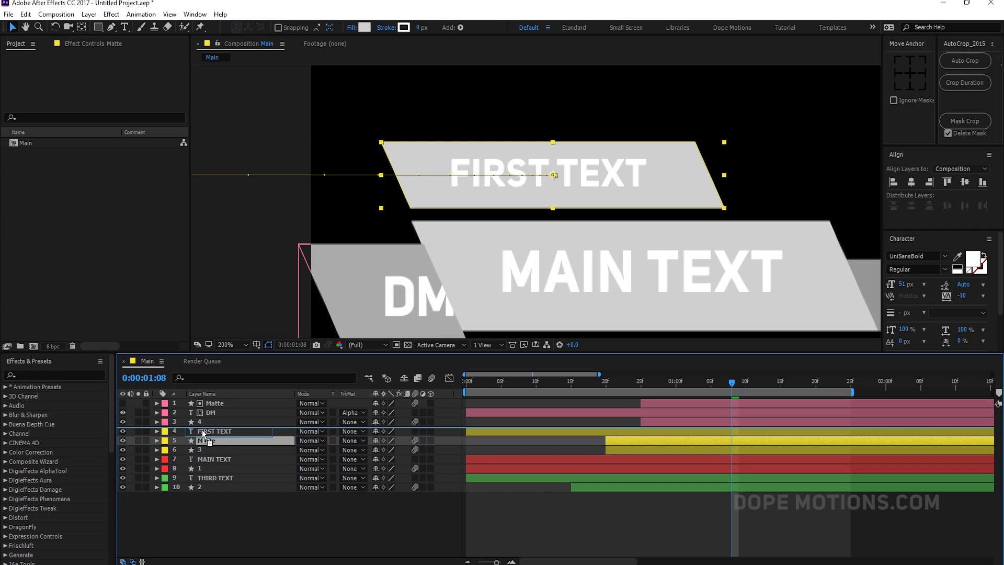
Place the yellow Matte layer directly above FIRST TEXT and use it as FIRST TEXT's alpha matte.
drag(211, 430, 214, 445)
click(358, 443)
click(365, 467)
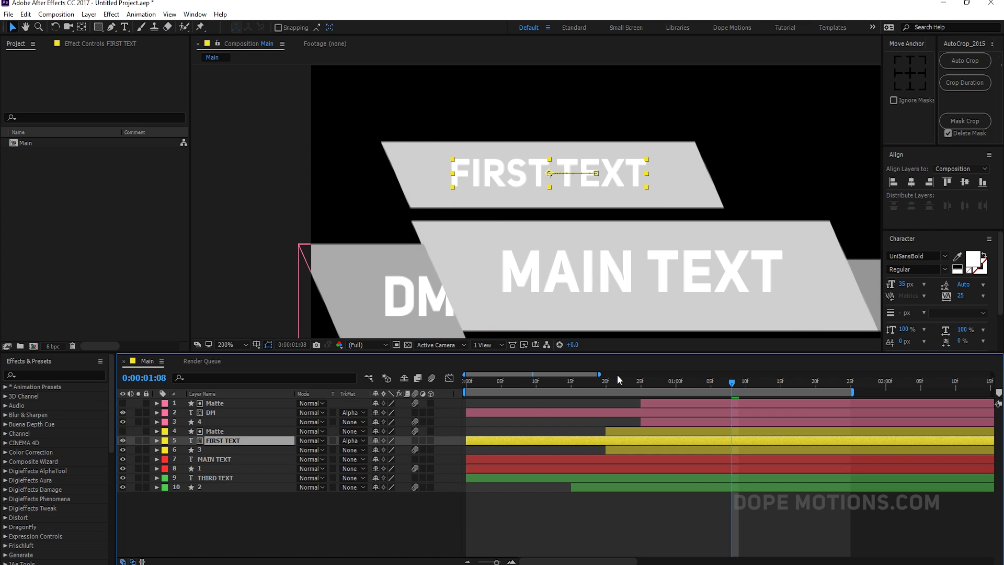
click(662, 386)
drag(663, 388, 714, 384)
Add a Position keyframe to MAIN TEXT at 0:00:01:00, aligned with the last Position keyframe of shape layer 1.
drag(564, 281, 515, 203)
click(520, 199)
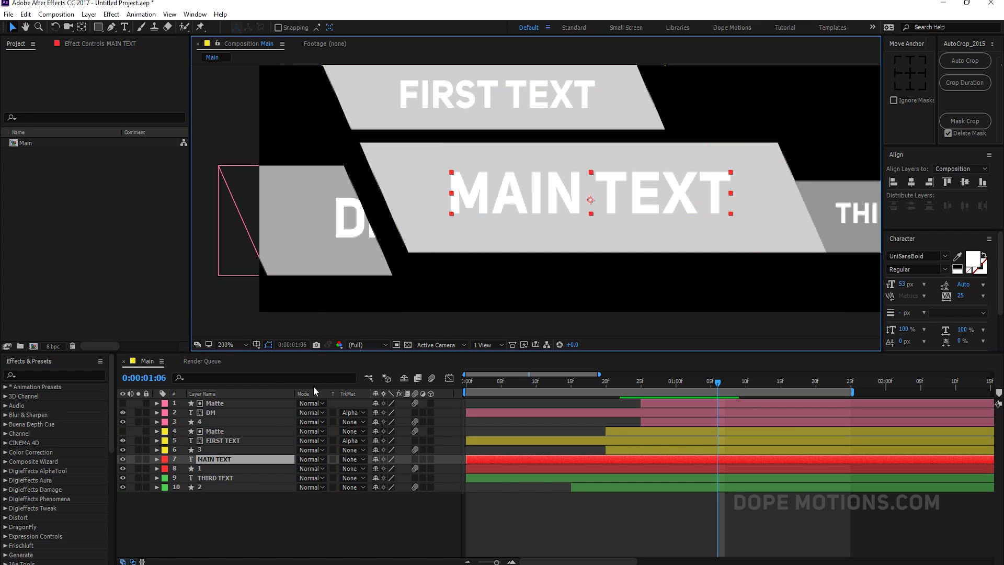
ctrl+click(206, 467)
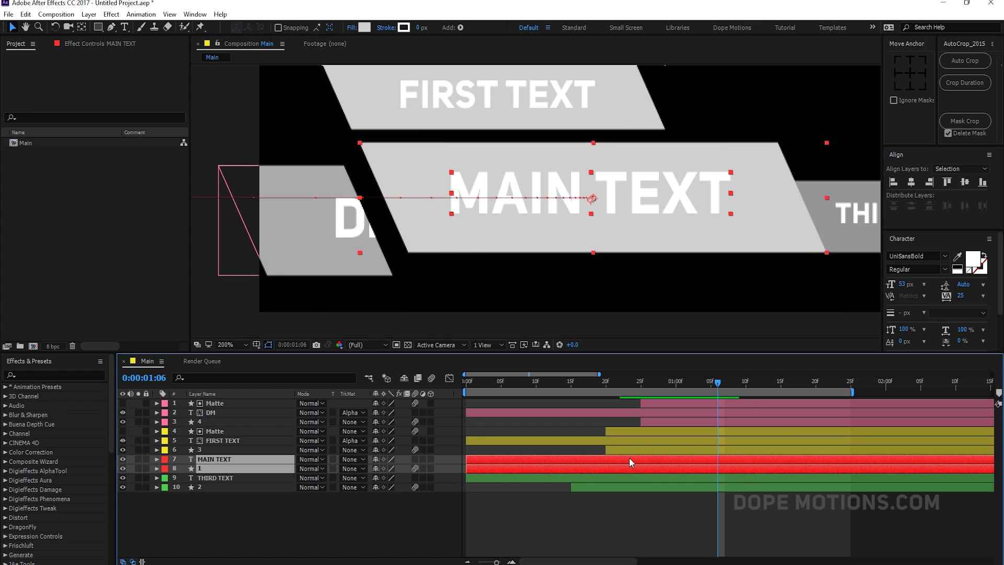
key(u)
click(231, 528)
click(219, 462)
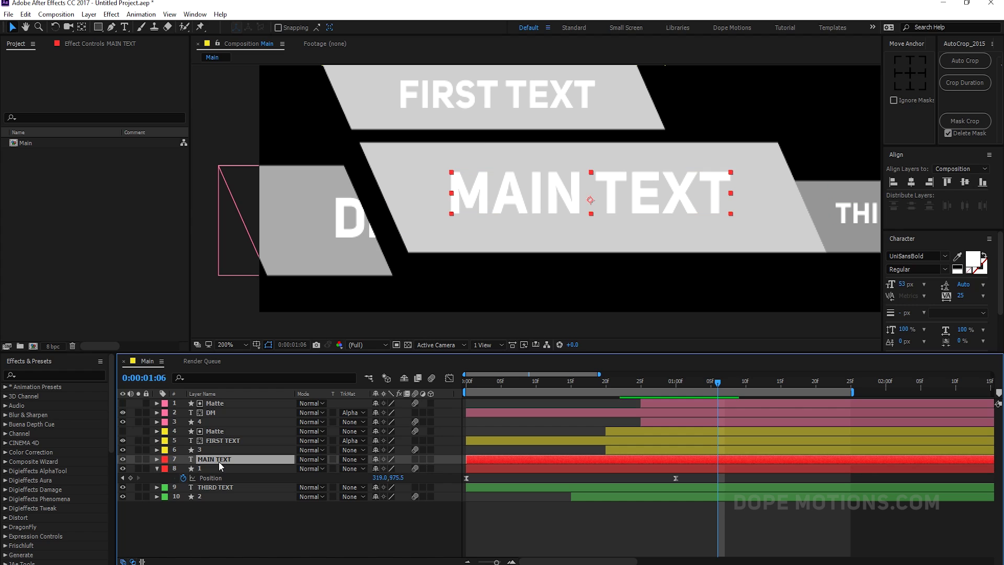
key(p)
click(676, 381)
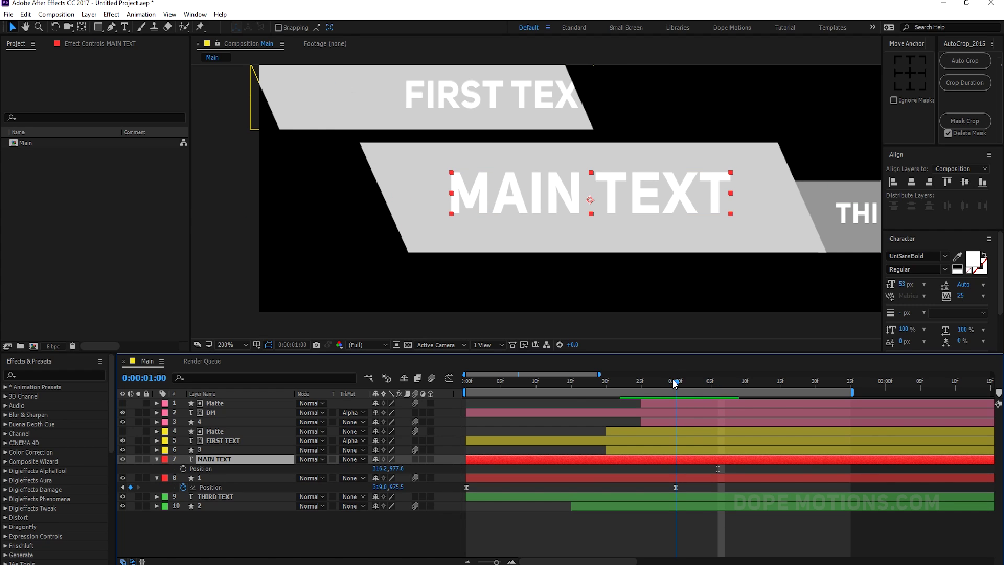
click(183, 468)
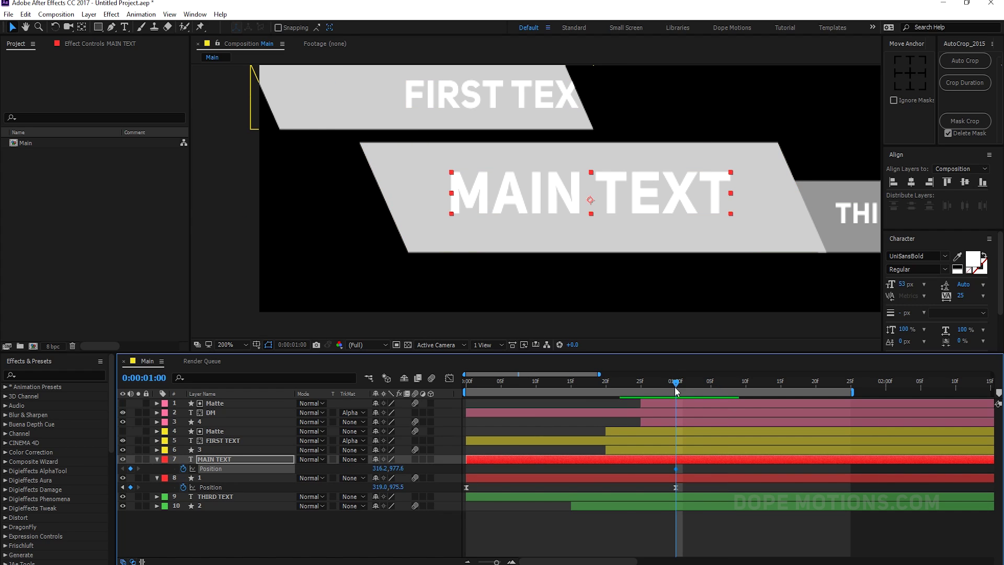
At 0:00:00:00, move MAIN TEXT right to about X 374 and apply Easy Ease to both of its Position keyframes.
drag(674, 385, 394, 388)
drag(592, 206, 652, 201)
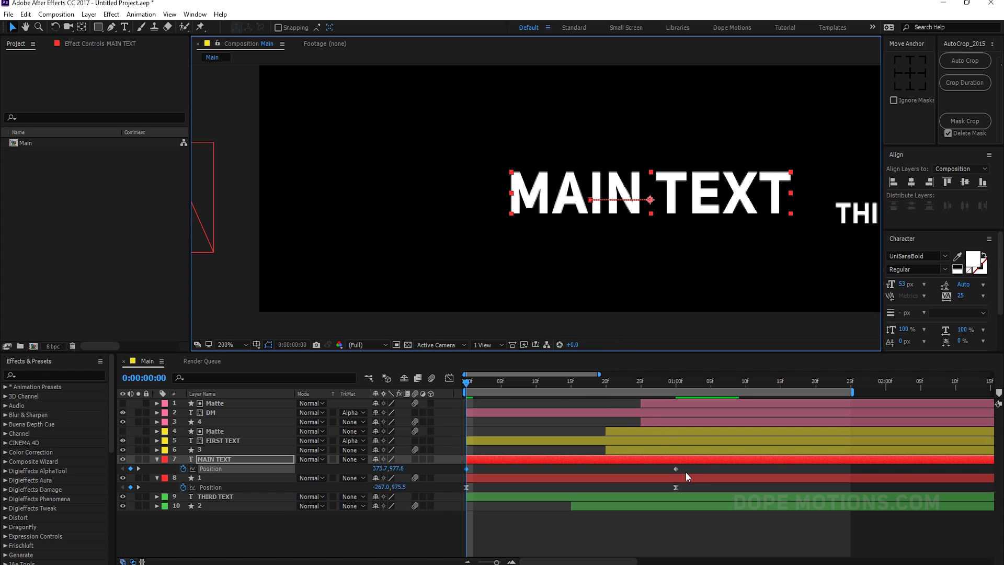
drag(681, 469, 457, 471)
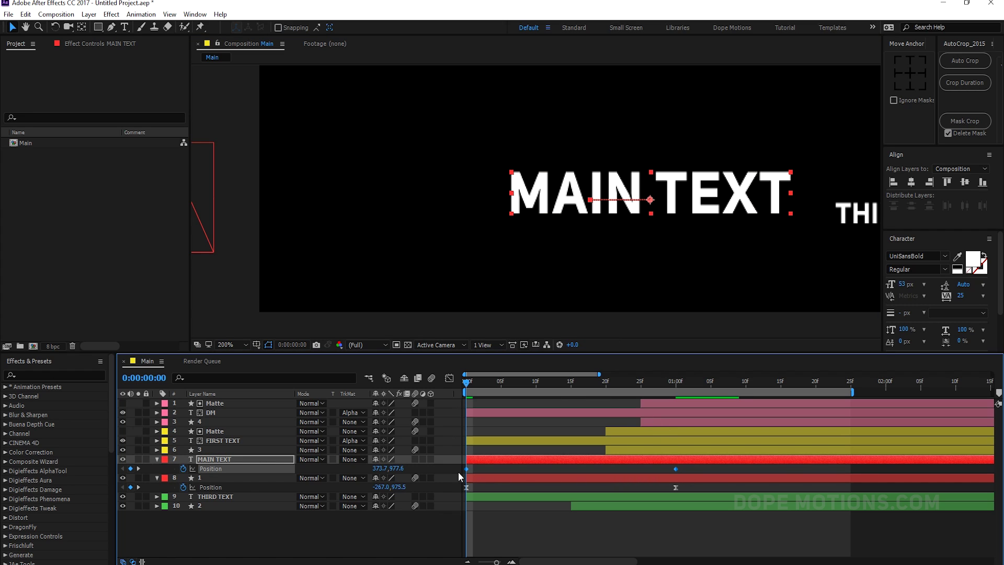
In MAIN TEXT's speed graph, extend the end keyframe's incoming ease to about half the span, and check the motion.
click(449, 377)
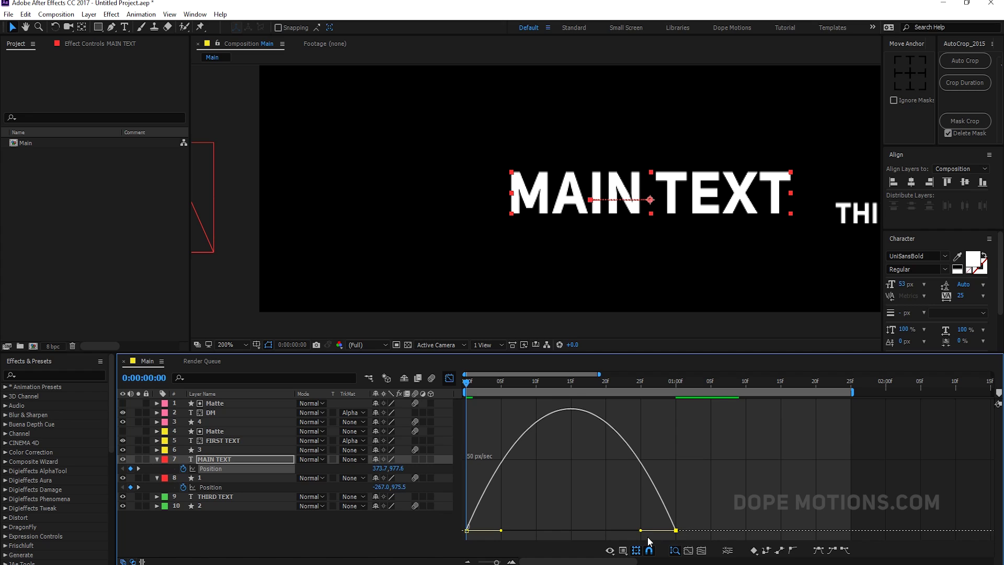
drag(642, 530, 571, 531)
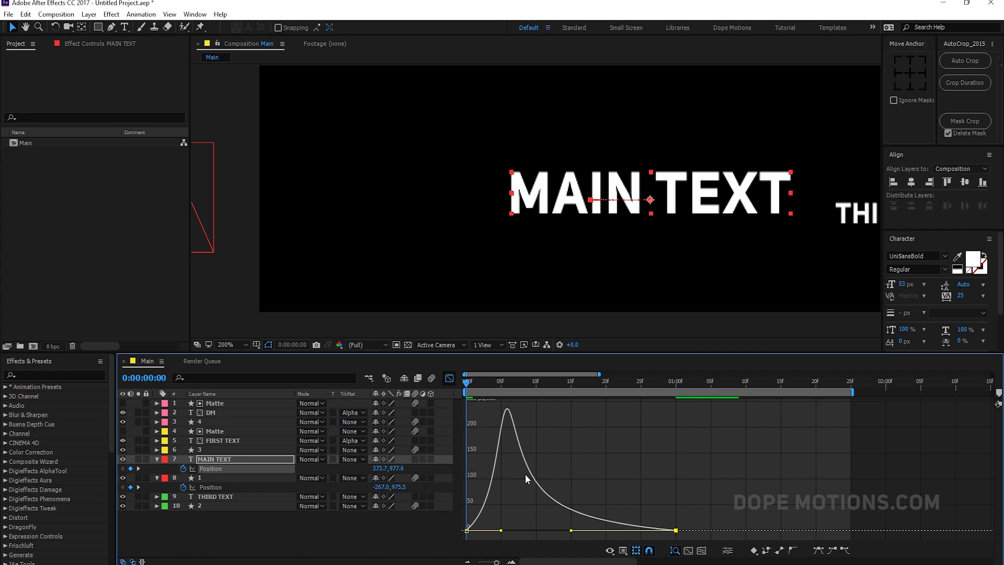
right_click(576, 440)
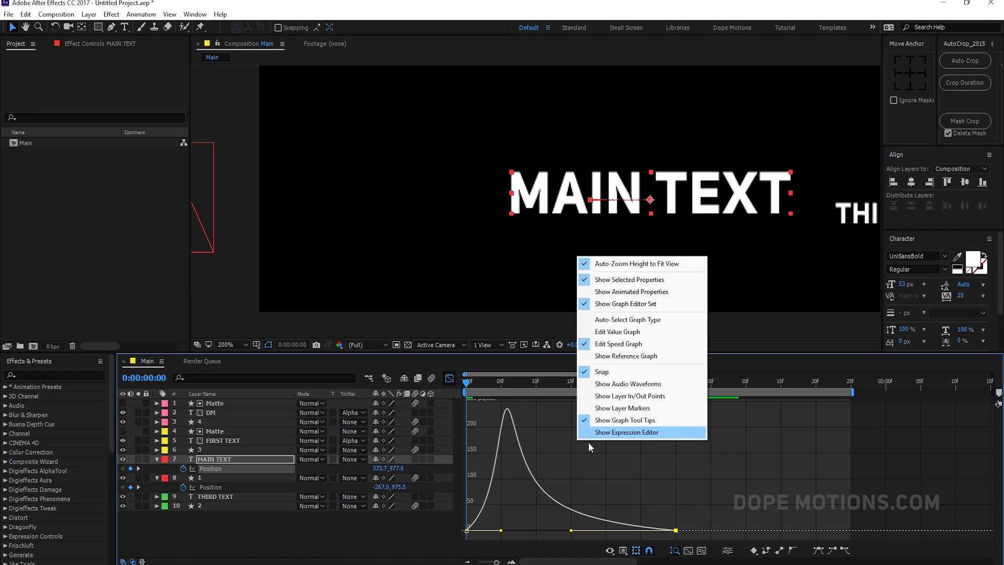
click(535, 434)
drag(646, 389, 619, 391)
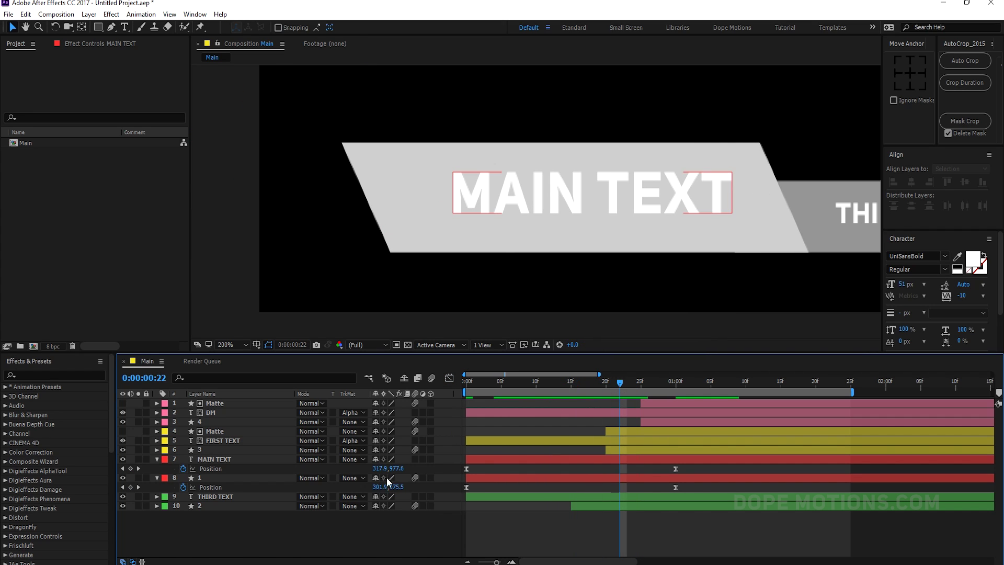
Duplicate shape layer 1 and rename the copy Matte.
click(220, 480)
key(ctrl+d)
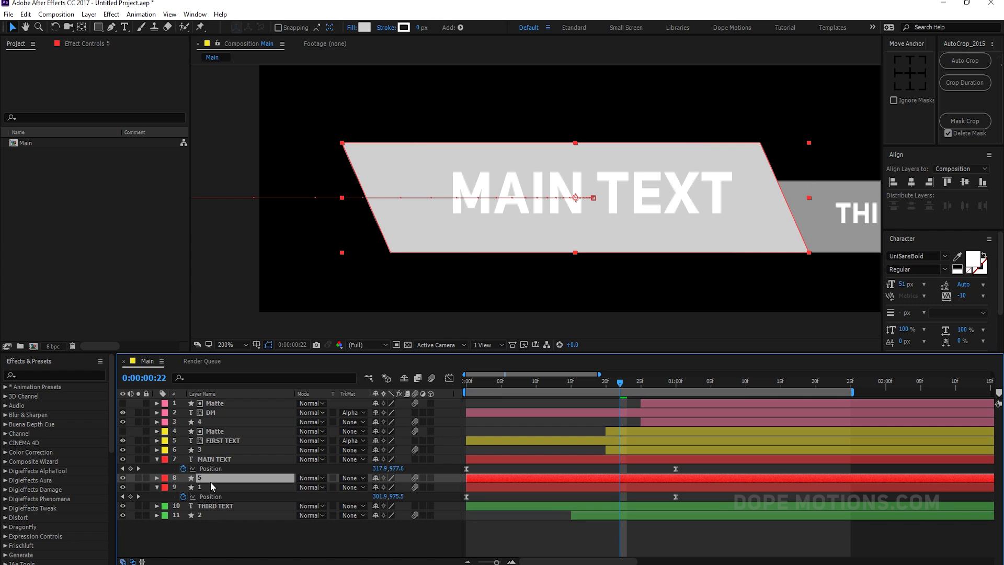
key(Return)
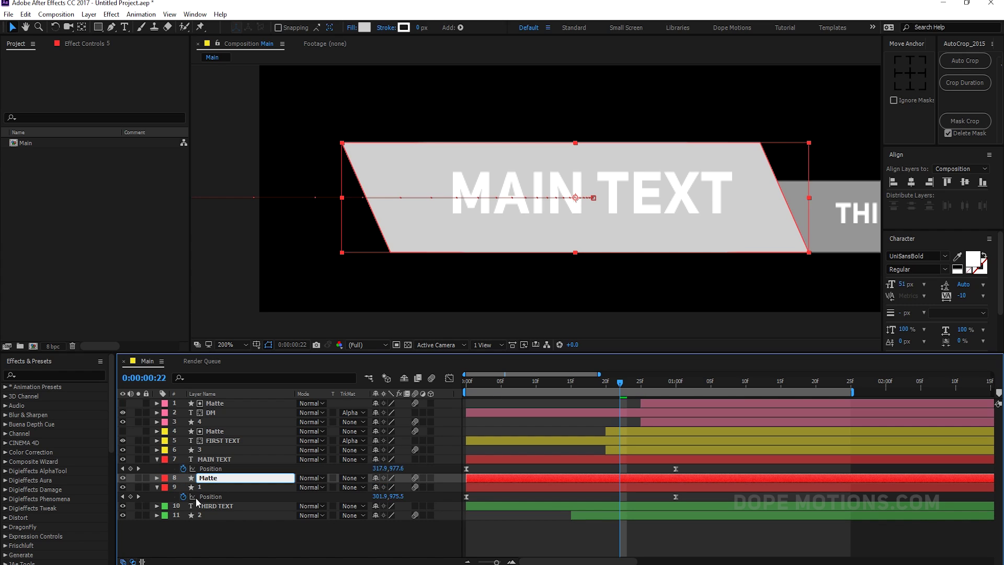
text(Matte)
click(196, 516)
Place the red Matte layer directly above MAIN TEXT and use it as MAIN TEXT's alpha matte.
drag(203, 479, 208, 459)
click(353, 468)
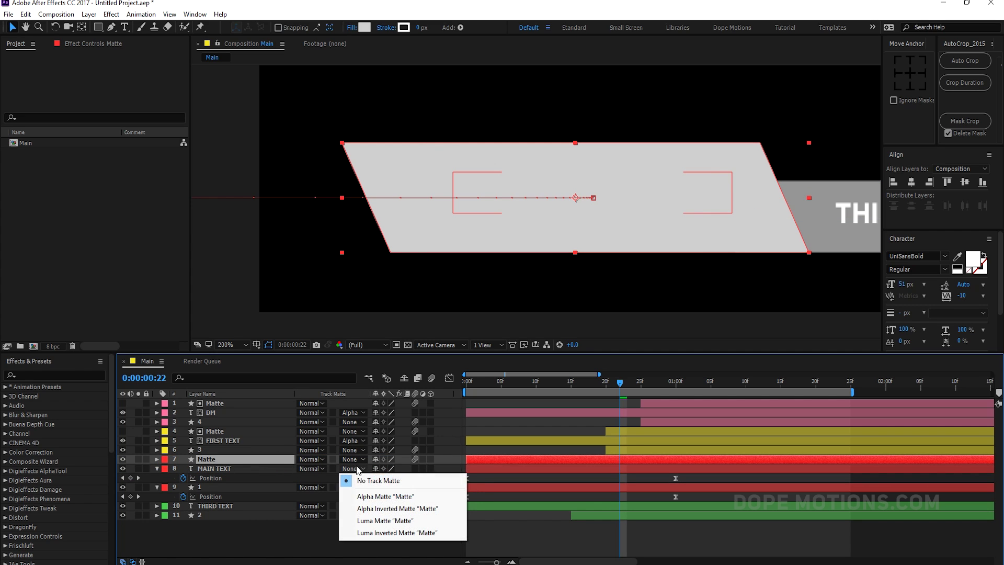
click(367, 496)
drag(623, 381, 675, 406)
Collapse the Position properties of MAIN TEXT and shape layer 1.
drag(720, 236, 455, 235)
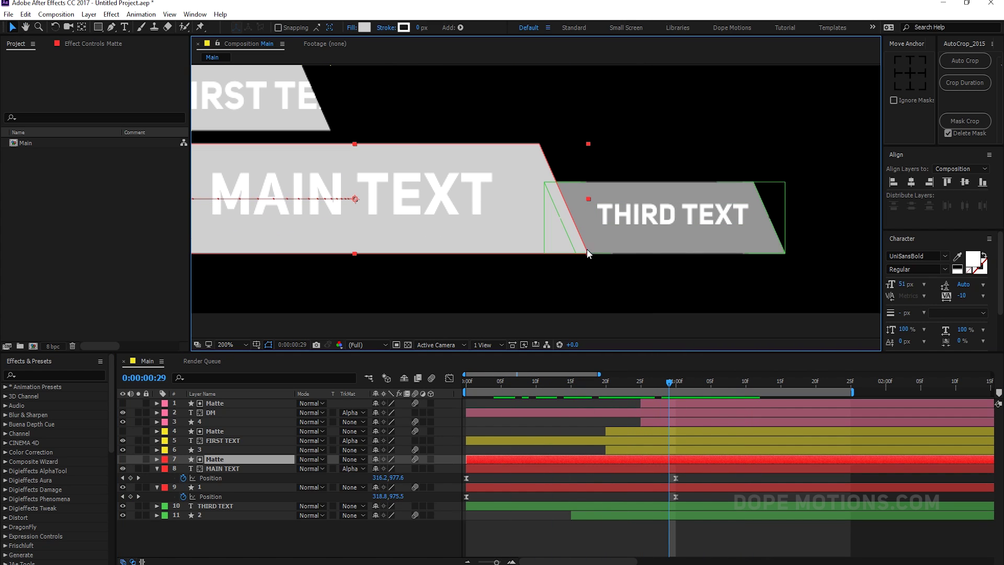
click(156, 468)
click(156, 477)
Add a Position keyframe to THIRD TEXT at 0:00:01:05, aligned with the last Position keyframe of shape layer 2.
click(209, 494)
click(210, 489)
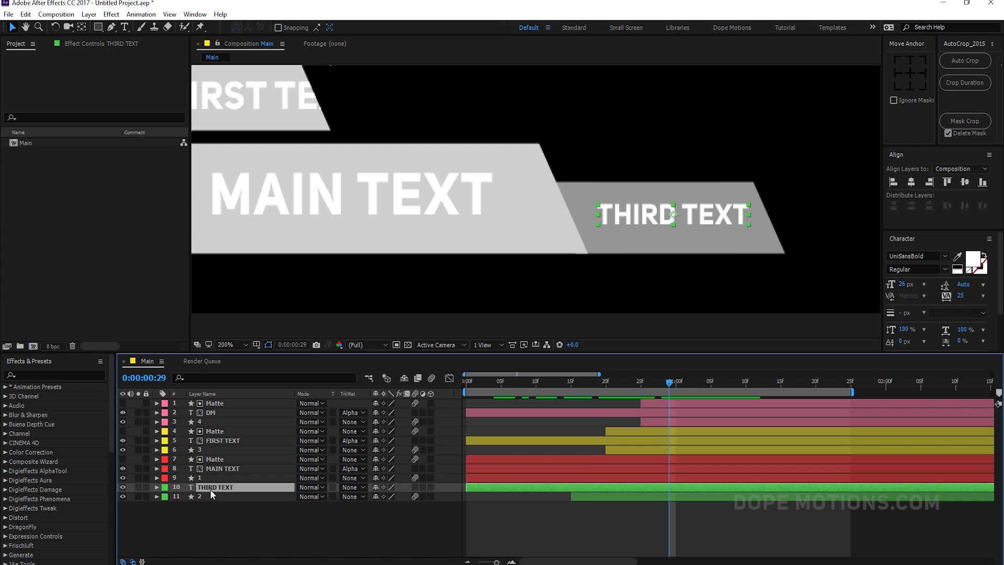
click(205, 494)
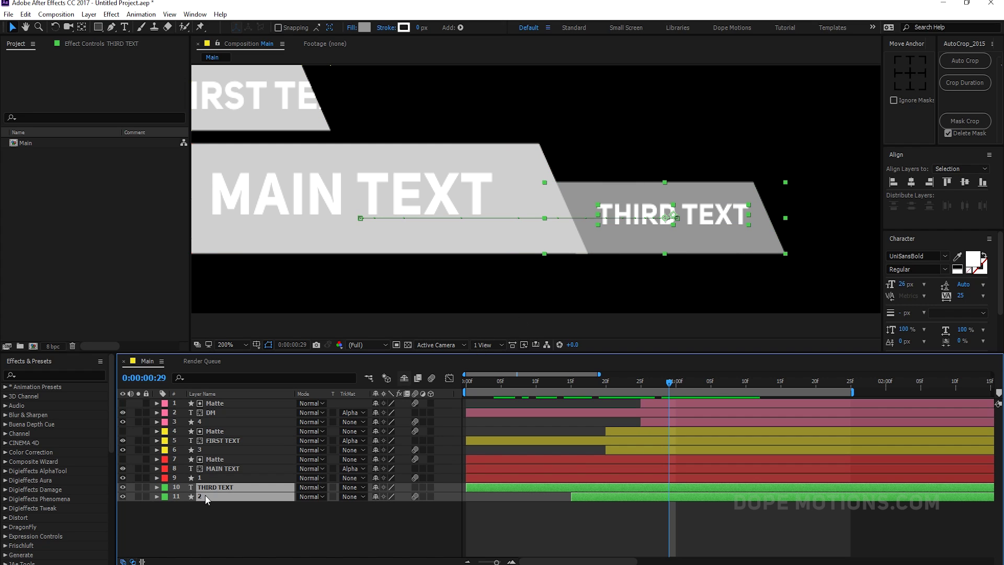
key(p)
click(214, 518)
click(216, 486)
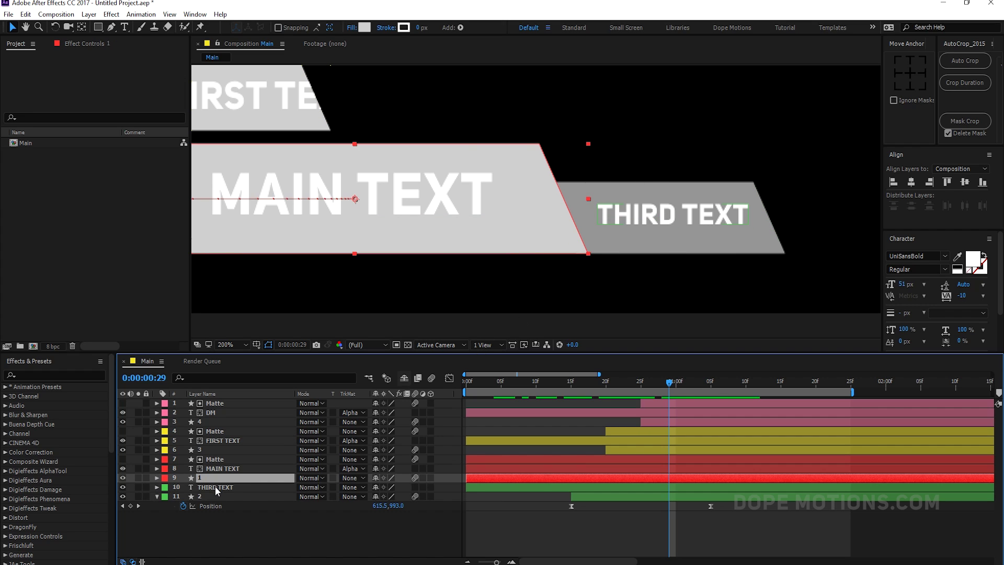
key(p)
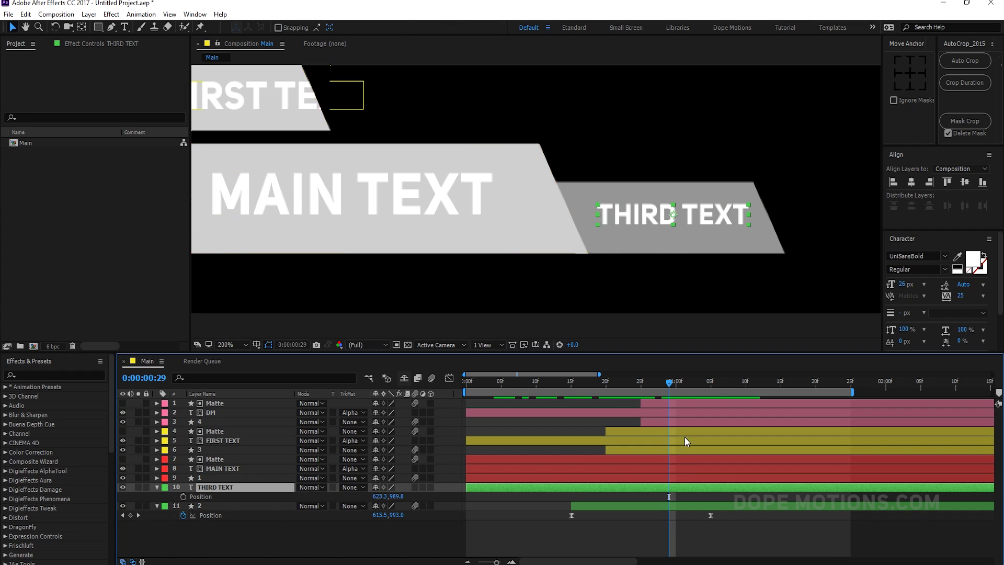
click(710, 384)
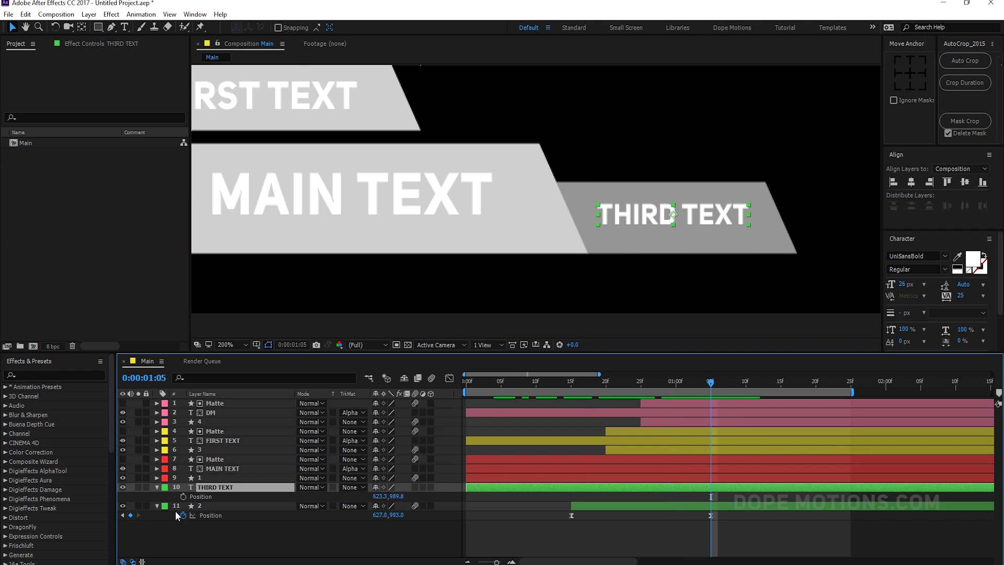
key(alt+shift+p)
At 0:00:00:15, move THIRD TEXT right to about X 657 and apply Easy Ease to both of its Position keyframes.
click(571, 382)
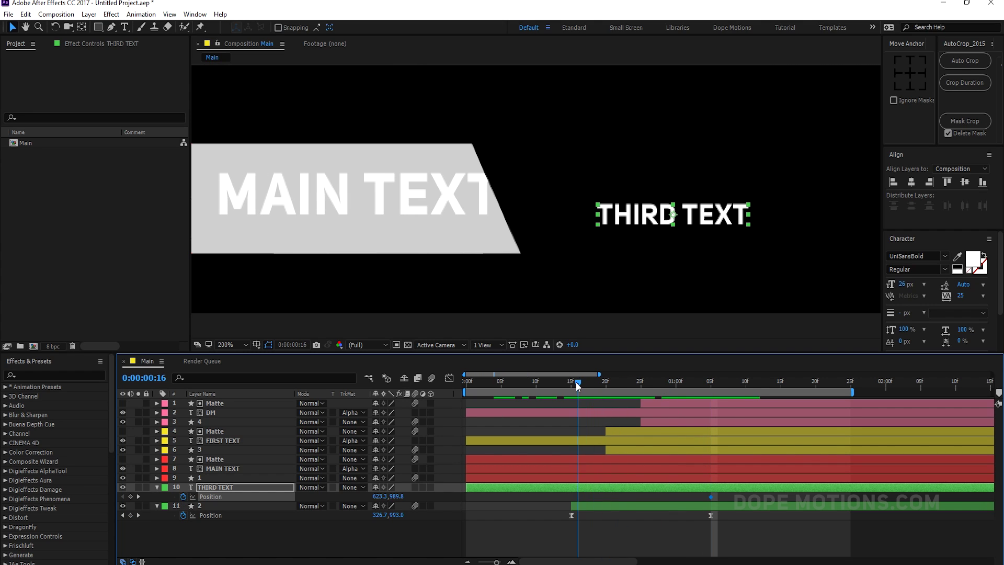
drag(679, 215, 714, 214)
drag(560, 500, 719, 491)
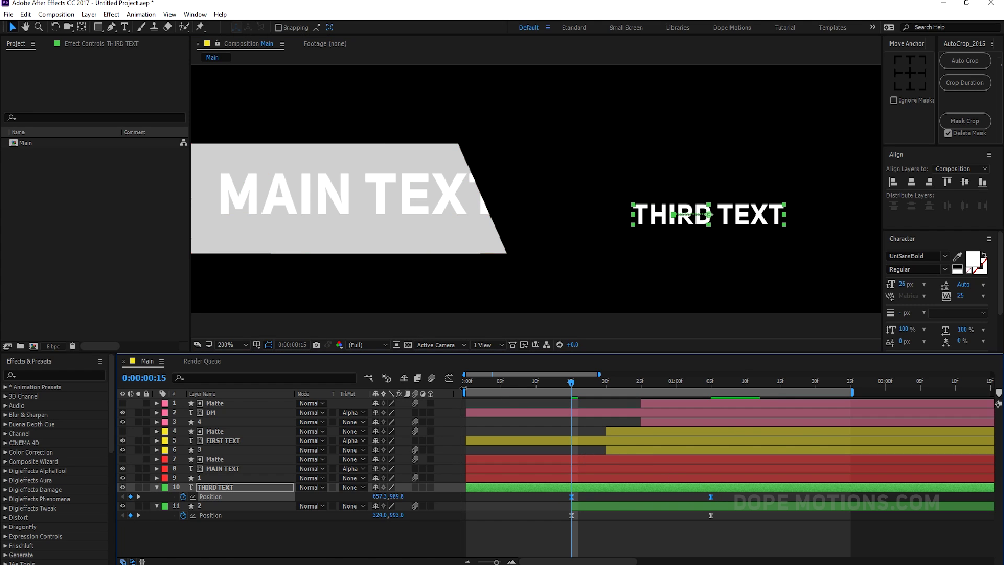
In THIRD TEXT's speed graph, extend the end keyframe's incoming ease to about half the span, and check the motion.
click(449, 378)
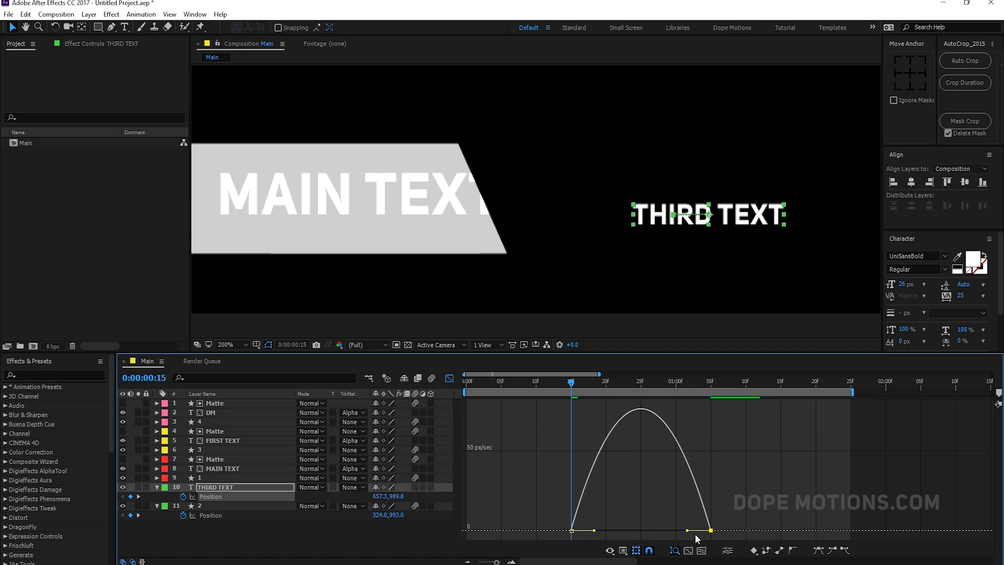
drag(688, 530, 641, 530)
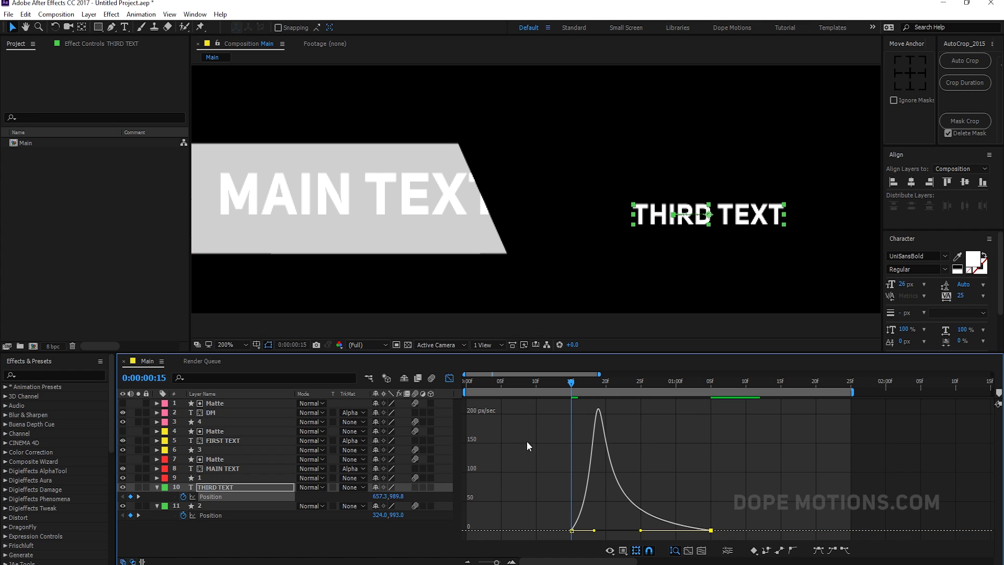
click(449, 378)
key(F2)
drag(579, 384, 648, 391)
Duplicate shape layer 2, rename the copy Matte, and move it directly above THIRD TEXT in the layer stack.
click(223, 470)
click(206, 506)
key(ctrl+d)
key(Return)
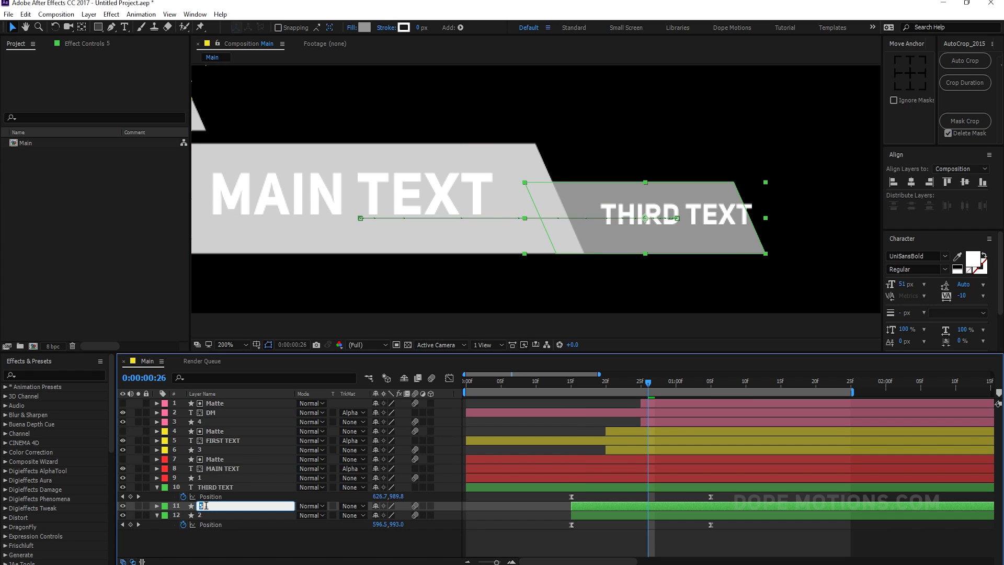
key(Return)
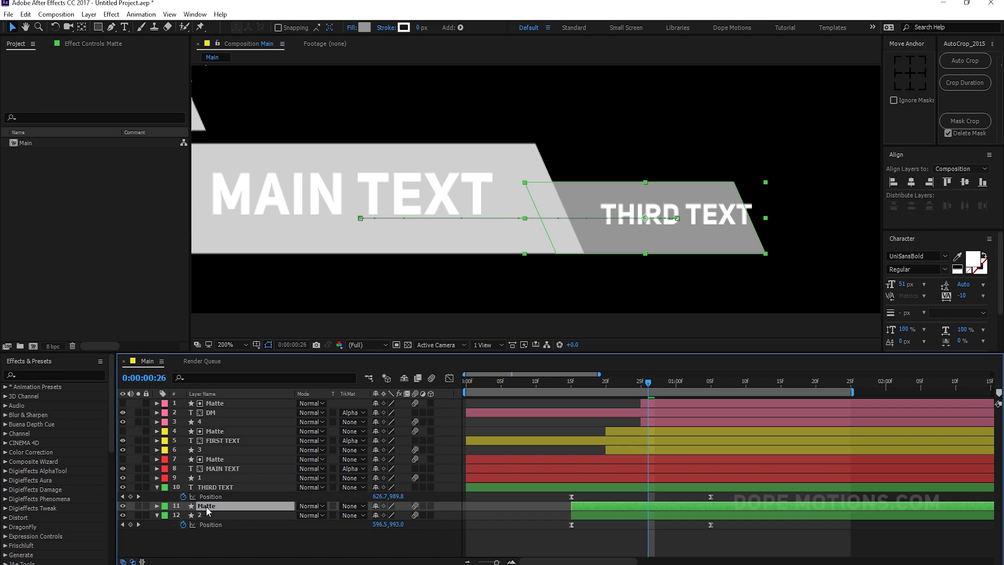
key(ctrl+bracketright)
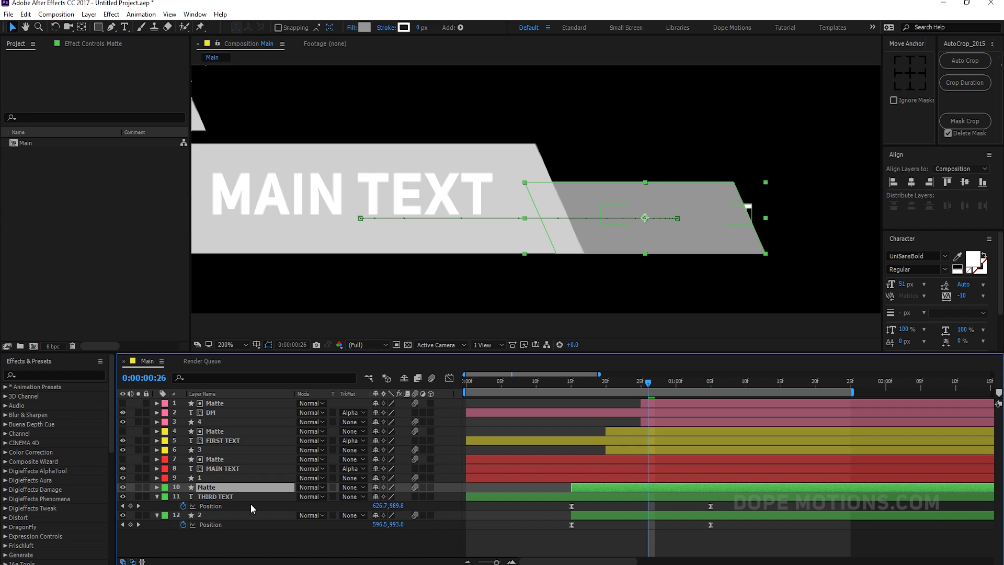
Set THIRD TEXT's track matte to Alpha Matte "Matte" and collapse the properties of THIRD TEXT and shape layer 2.
click(359, 497)
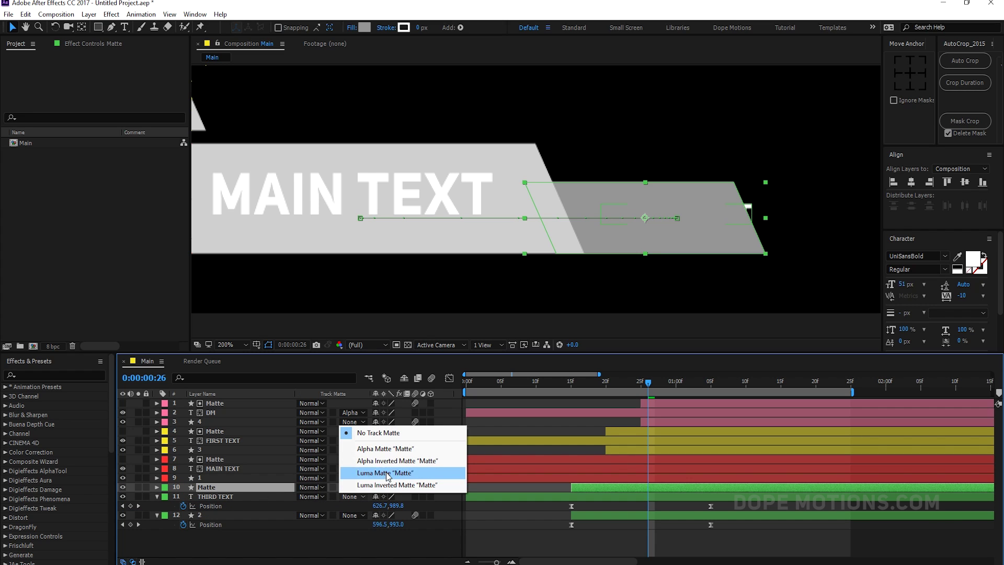
click(385, 448)
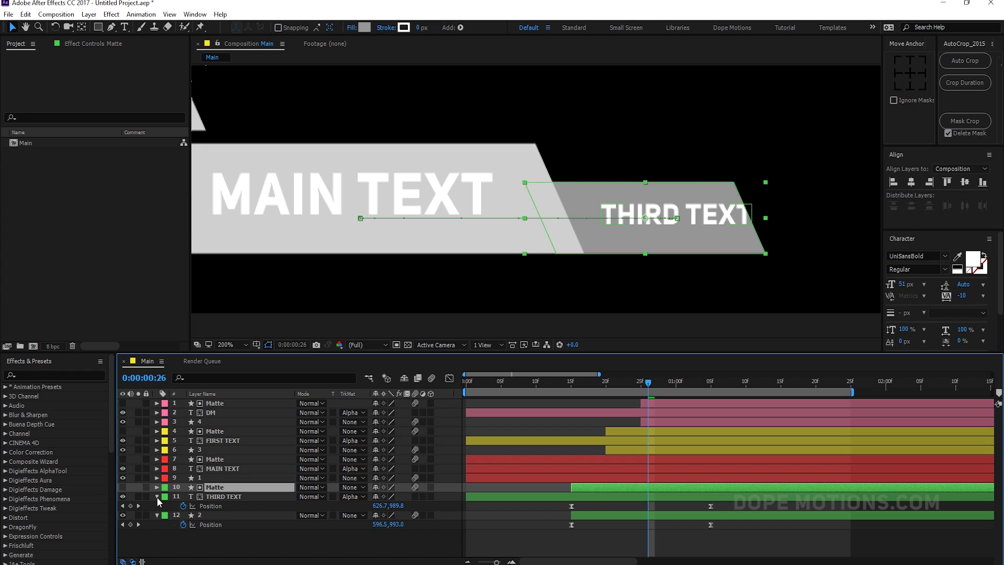
click(157, 498)
click(156, 507)
Preview the lower third animation from the first frame and inspect the assembled design at 0:00:01:16.
scroll(478, 218, down, 1)
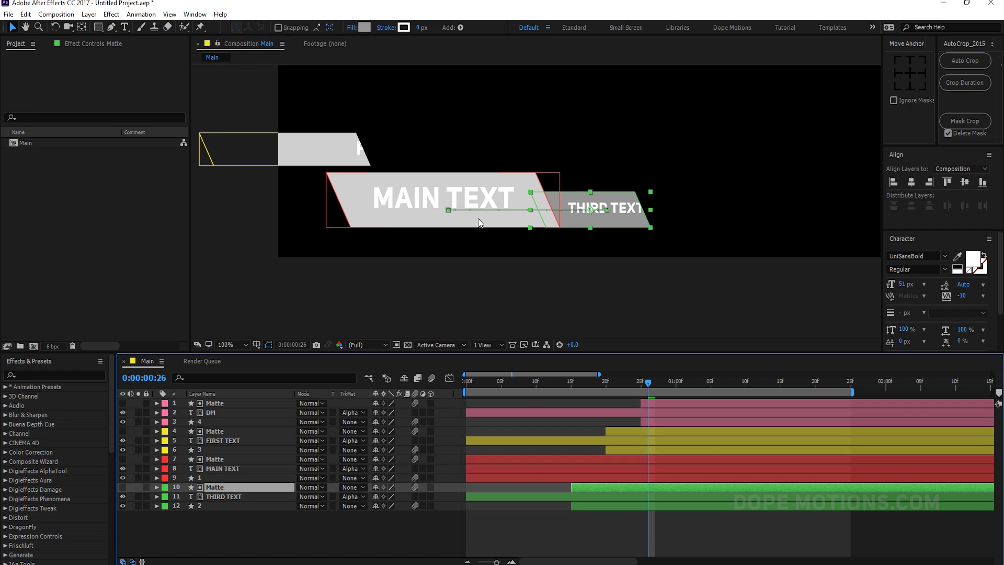
drag(478, 219, 525, 277)
drag(505, 381, 436, 387)
key(space)
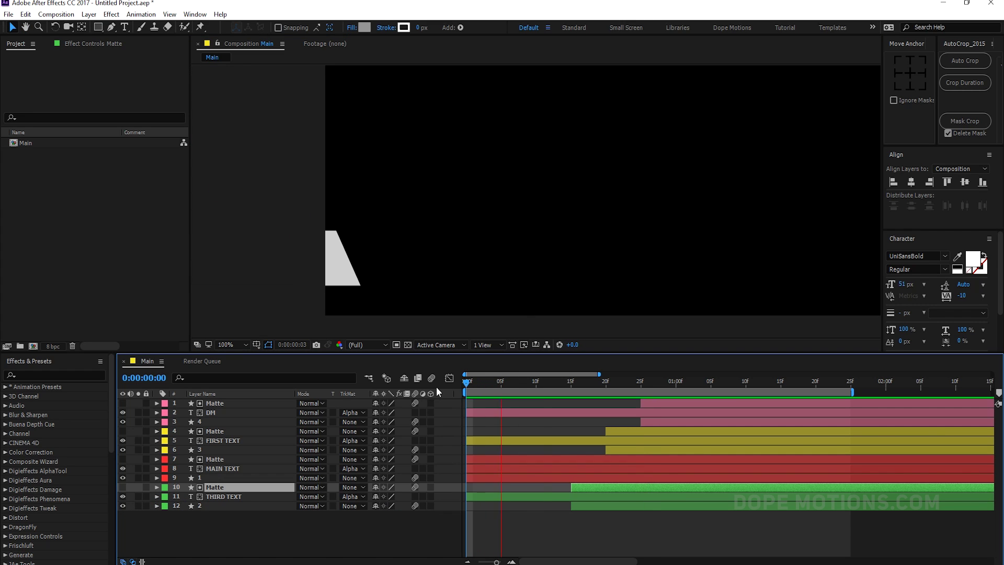
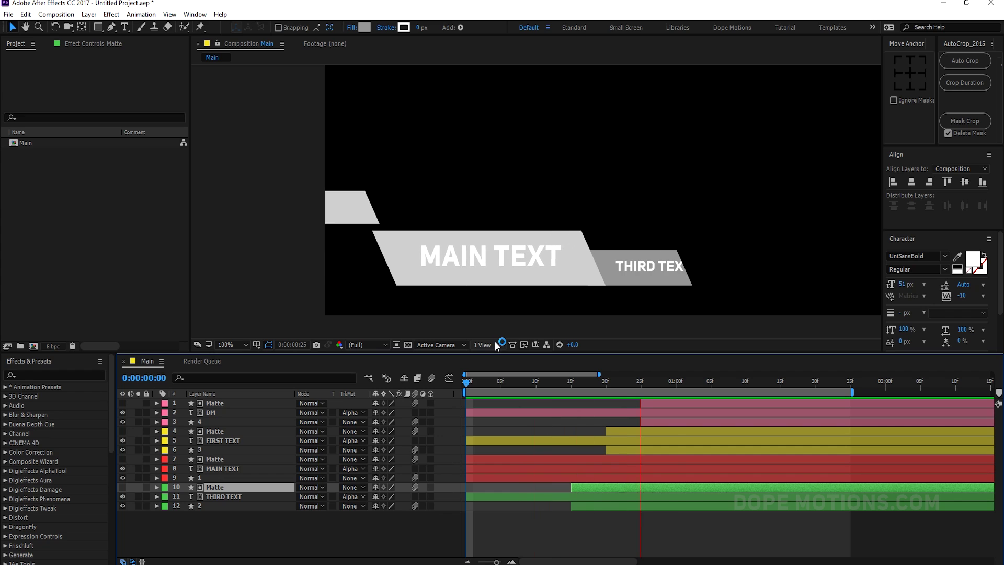
drag(512, 379, 790, 395)
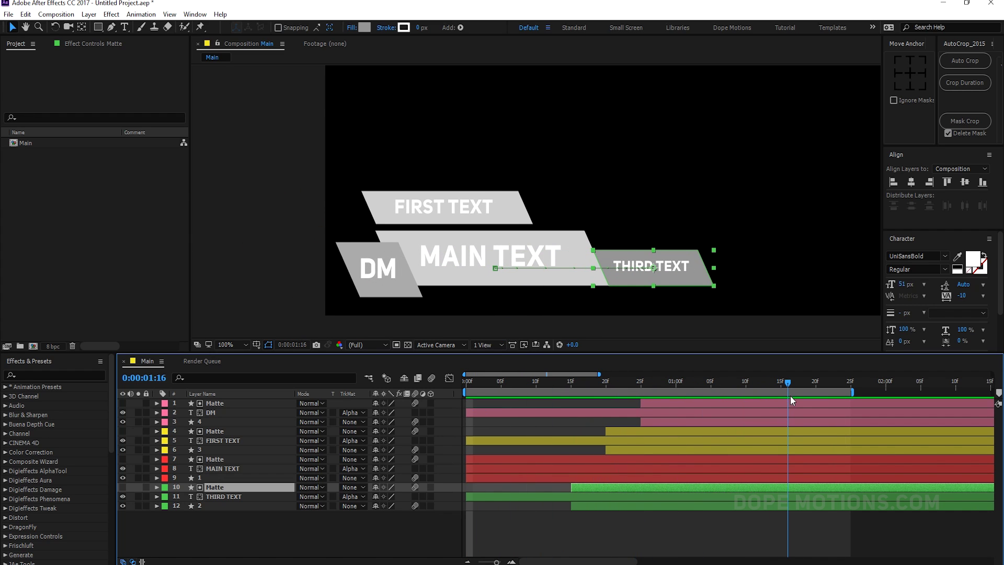
Enable motion blur for the DM, FIRST TEXT, MAIN TEXT and THIRD TEXT layers.
click(414, 412)
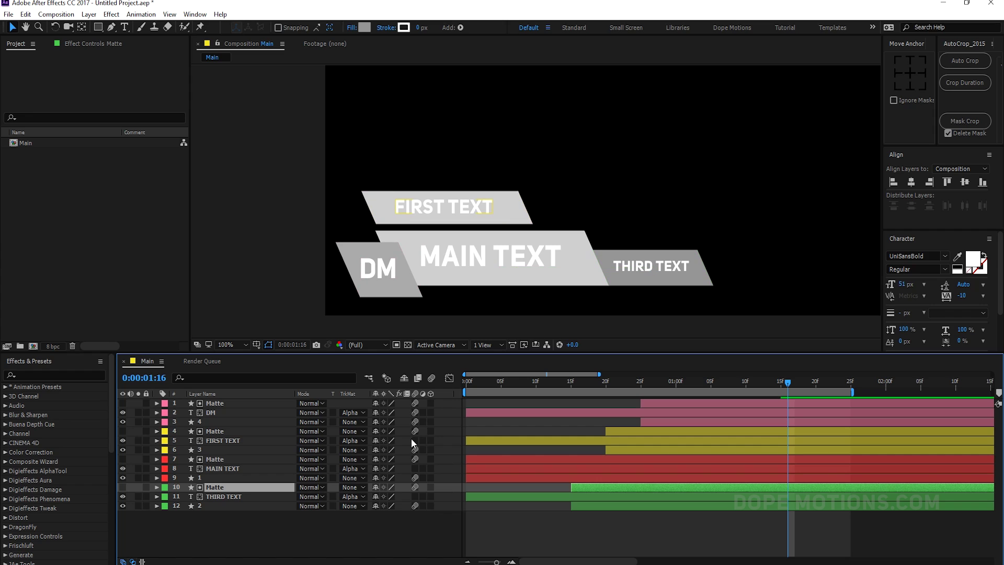
click(414, 440)
click(415, 469)
click(414, 497)
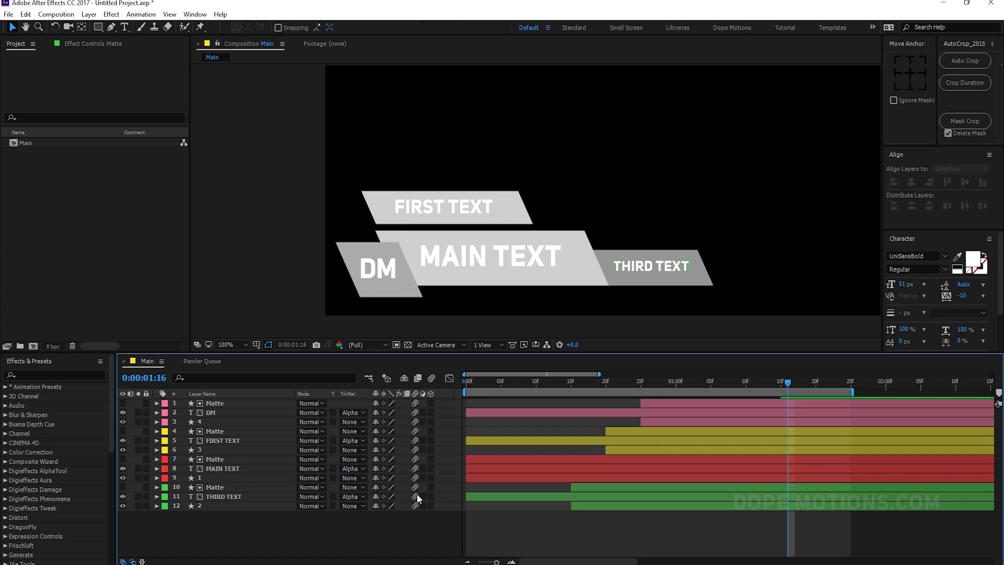
click(173, 451)
click(167, 403)
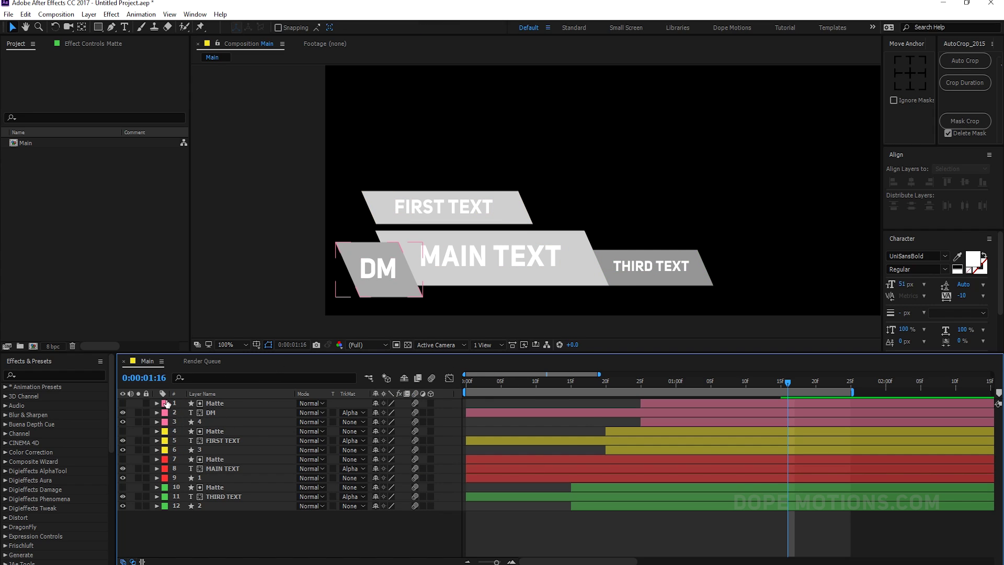
click(209, 413)
click(208, 421)
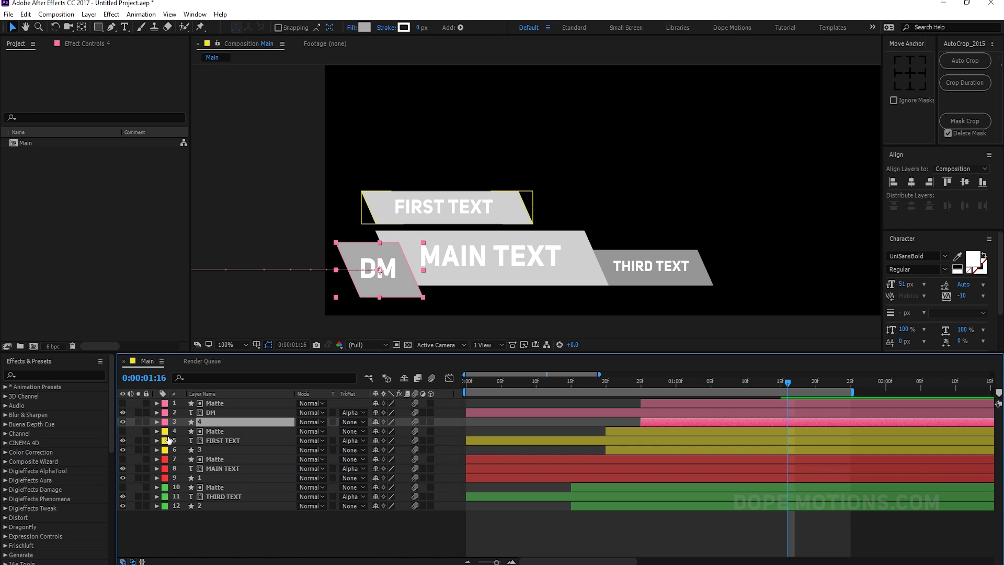
click(187, 515)
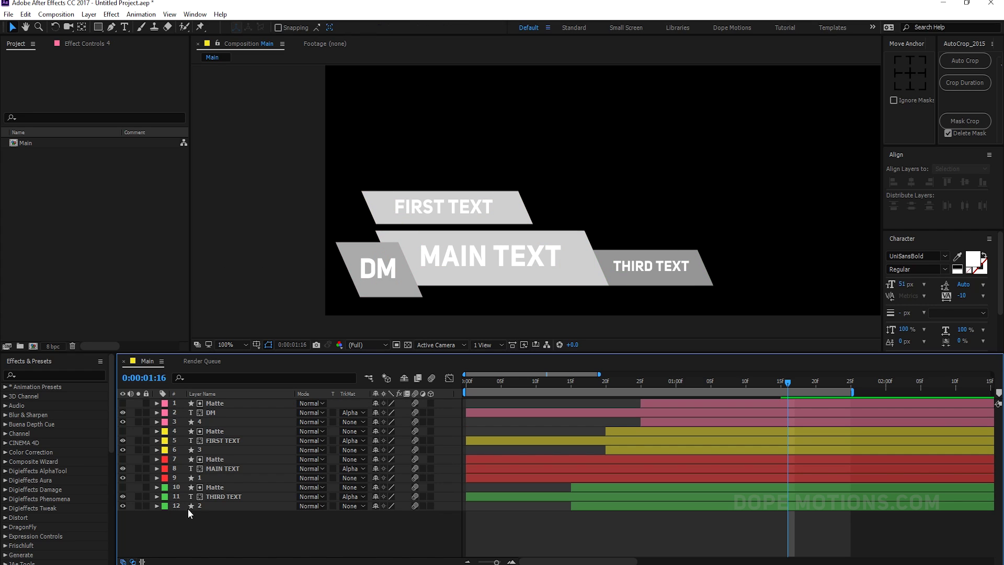
click(208, 414)
click(210, 421)
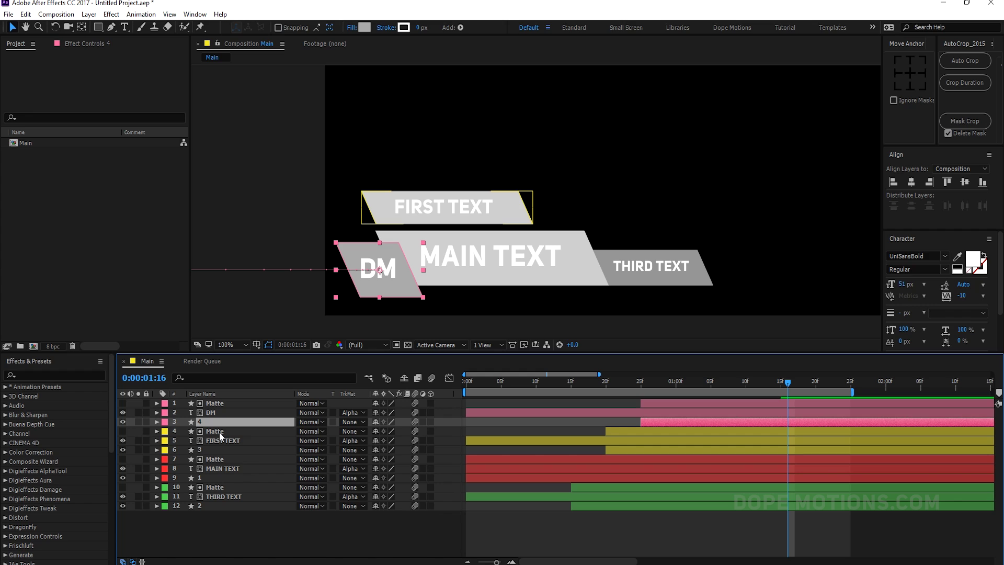
click(189, 529)
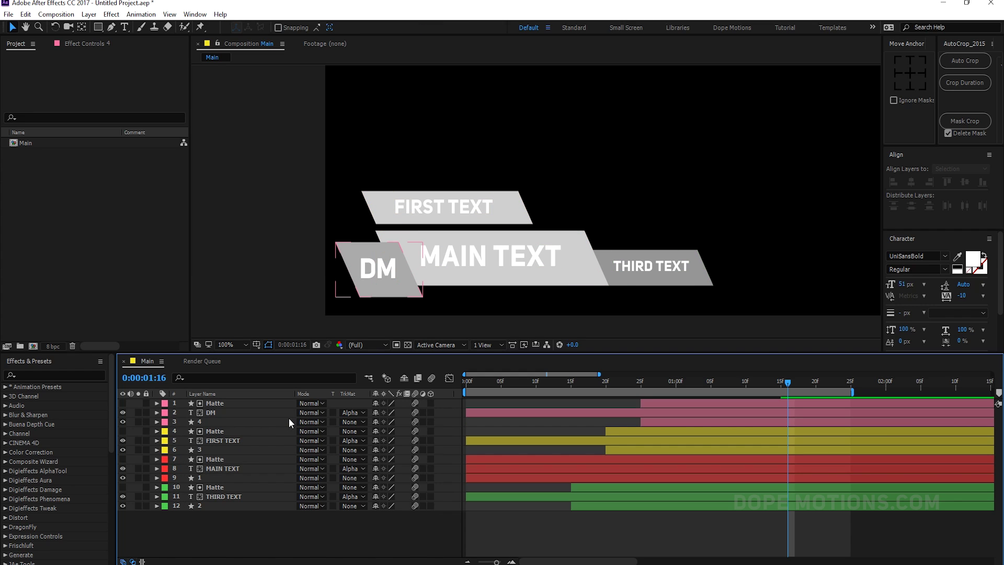
drag(628, 146, 605, 170)
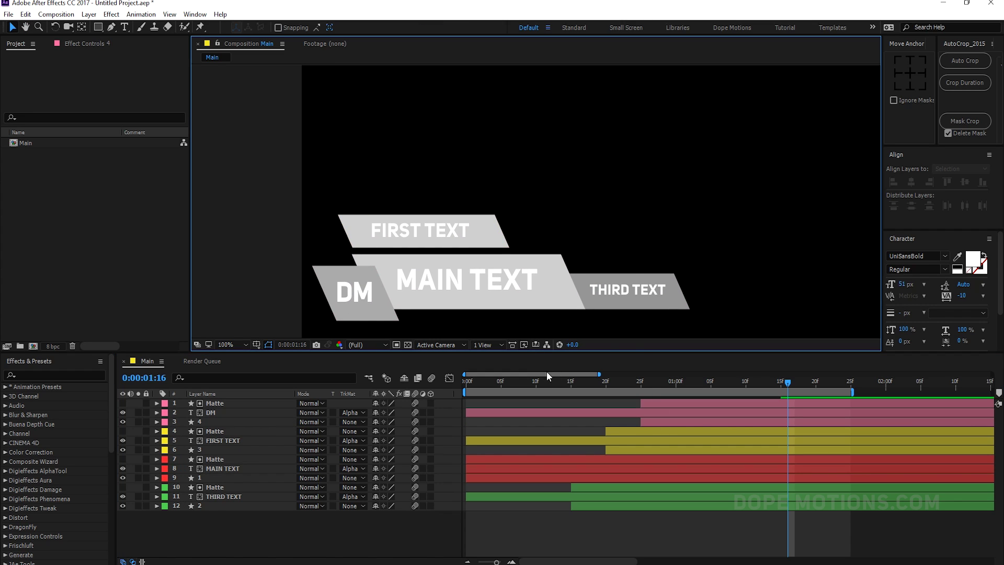
At 0:00:01:12, change shape layer 4's fill to Linear Gradient and run the gradient diagonally downward from behind the DM text past the lower edge.
drag(512, 384, 755, 390)
click(199, 420)
click(201, 422)
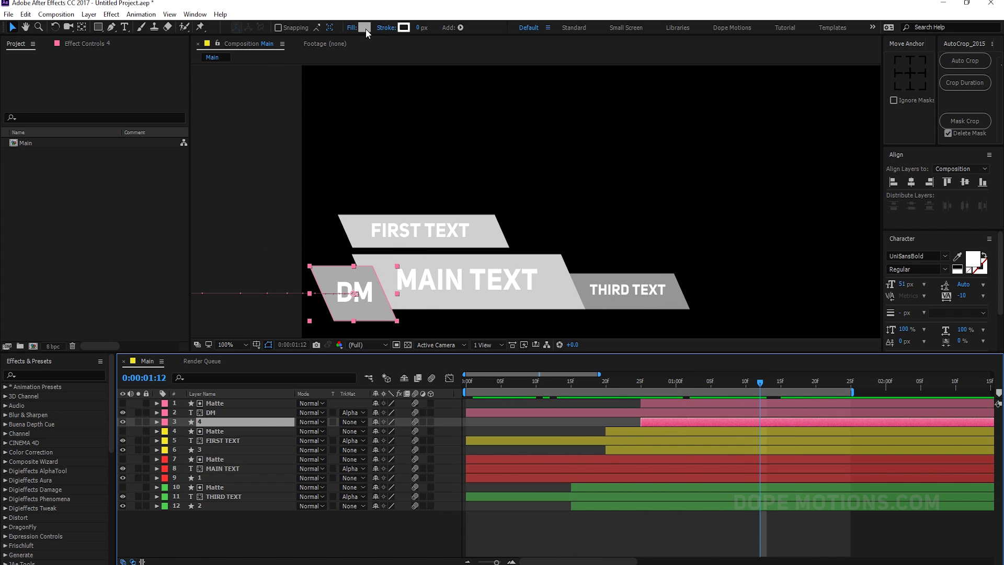
click(364, 28)
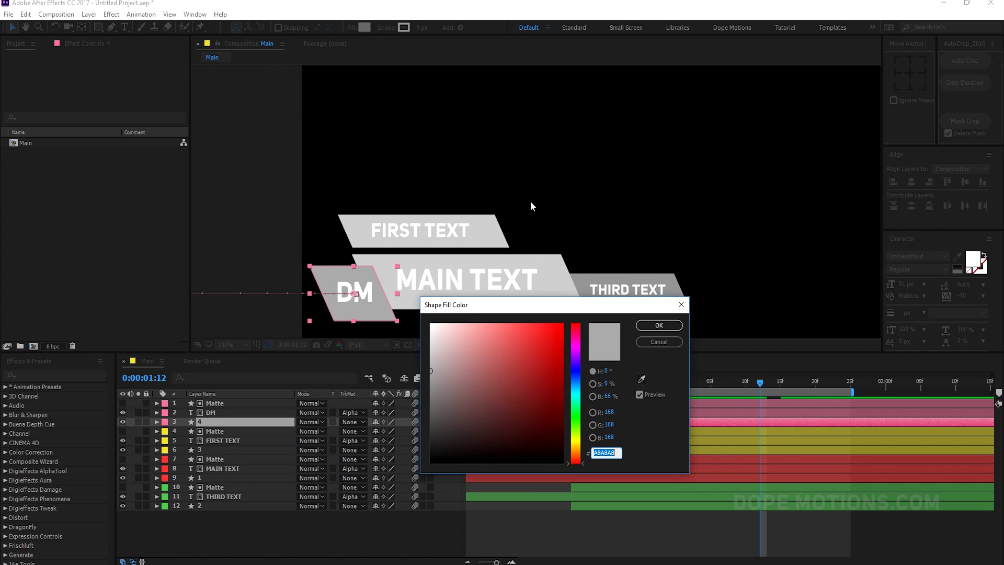
click(653, 344)
click(350, 29)
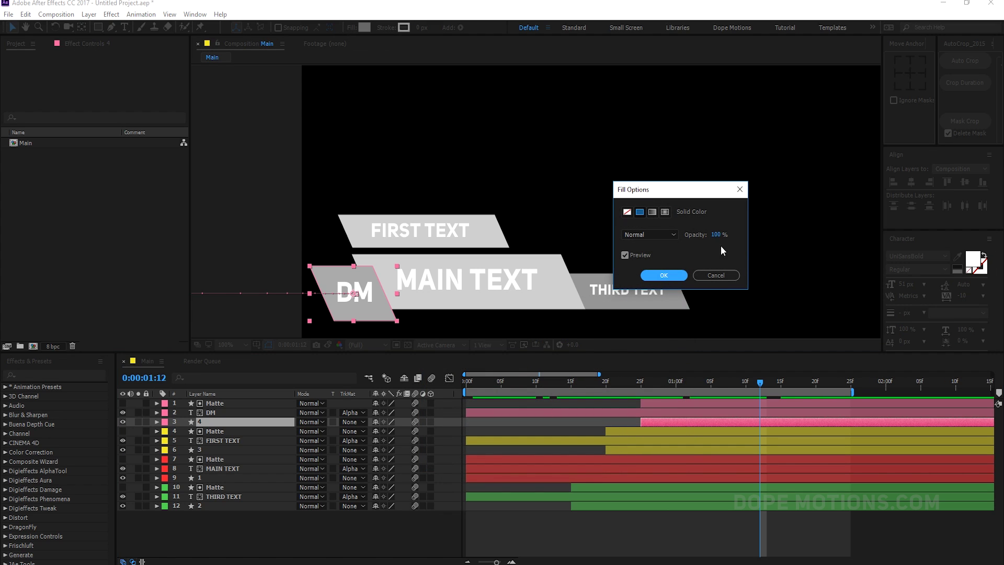
click(652, 212)
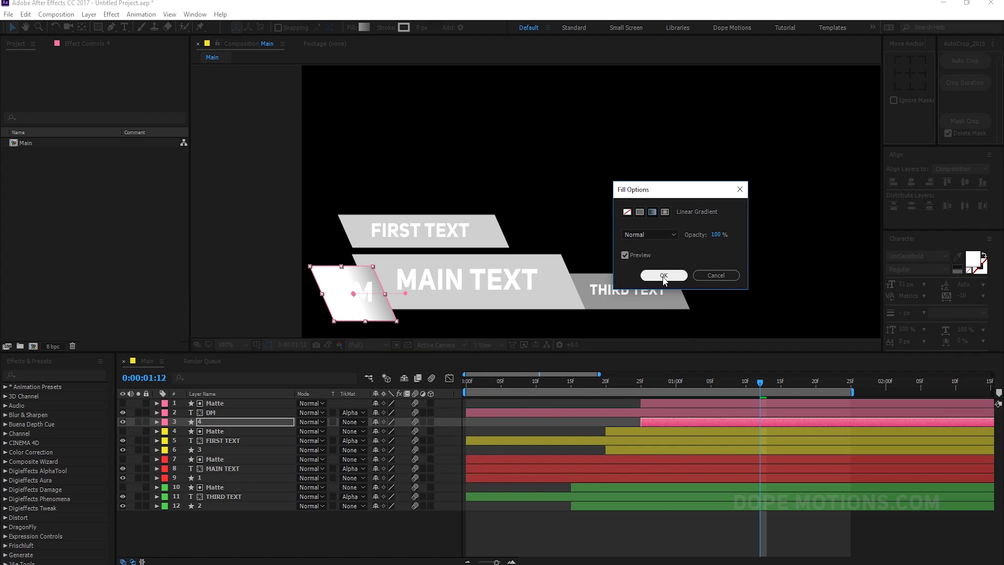
click(663, 276)
drag(407, 294, 368, 328)
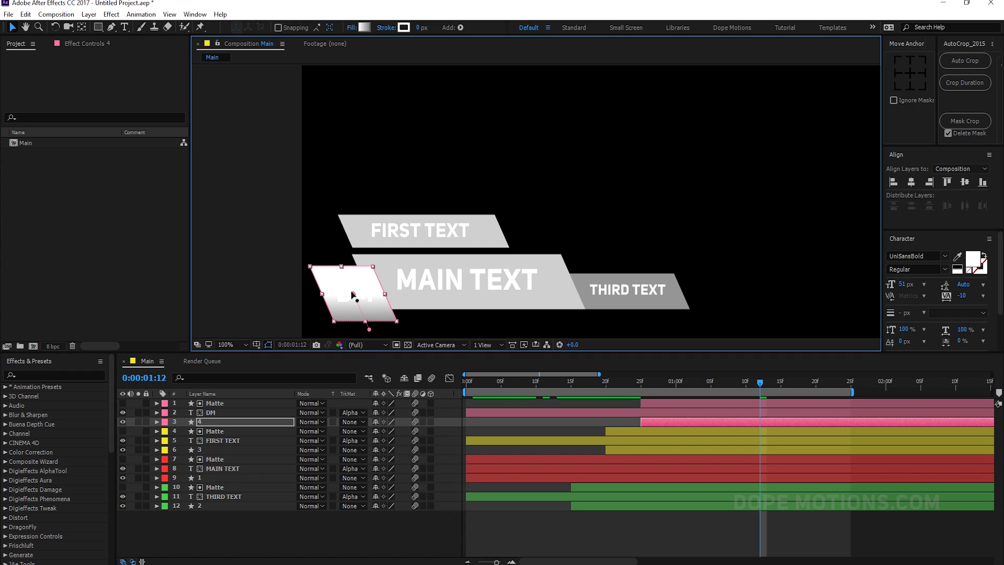
drag(344, 278, 348, 283)
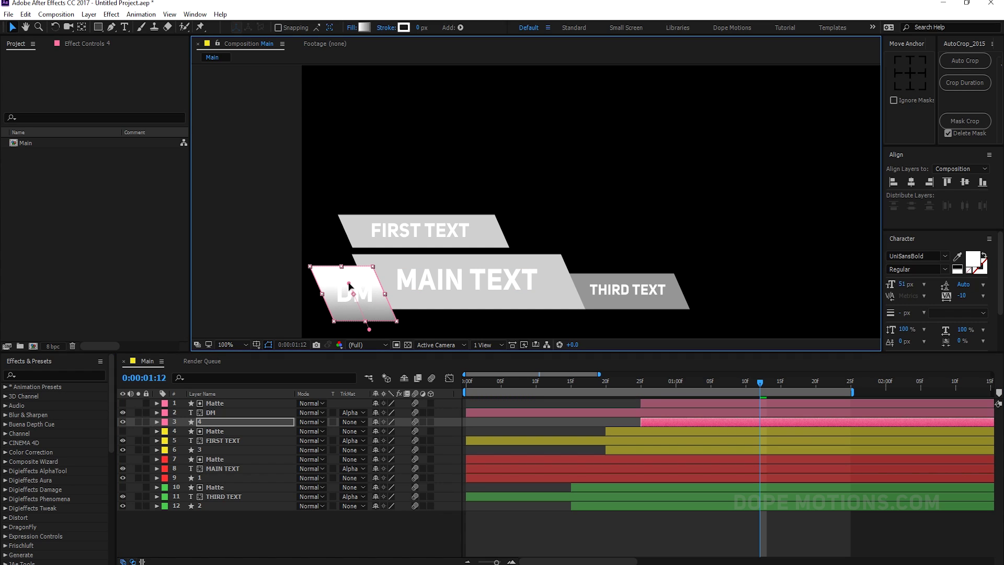
Set the starting color stop of shape layer 4's gradient to bright blue 1D7DFF.
click(364, 28)
click(711, 324)
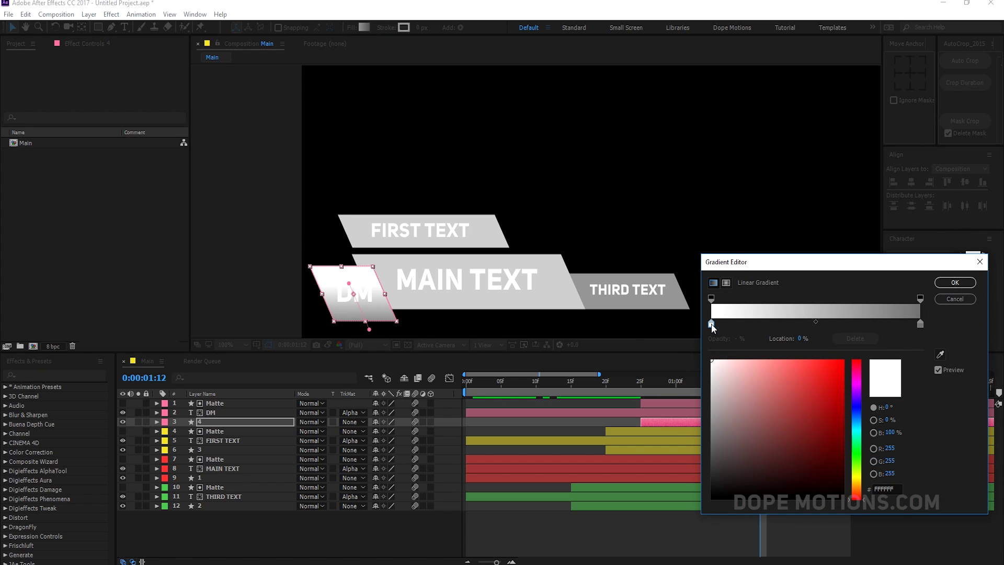
click(854, 415)
click(834, 360)
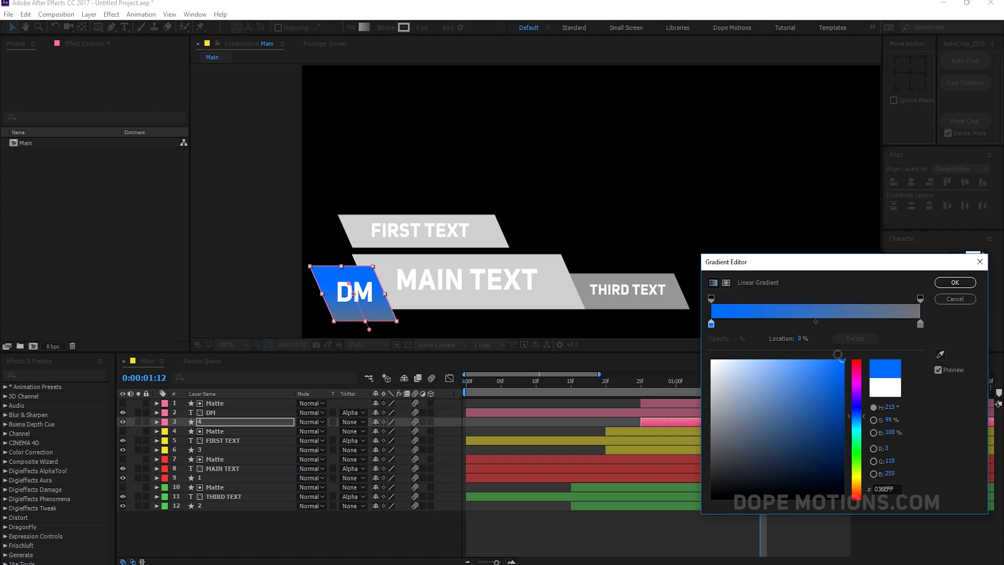
drag(835, 354, 829, 354)
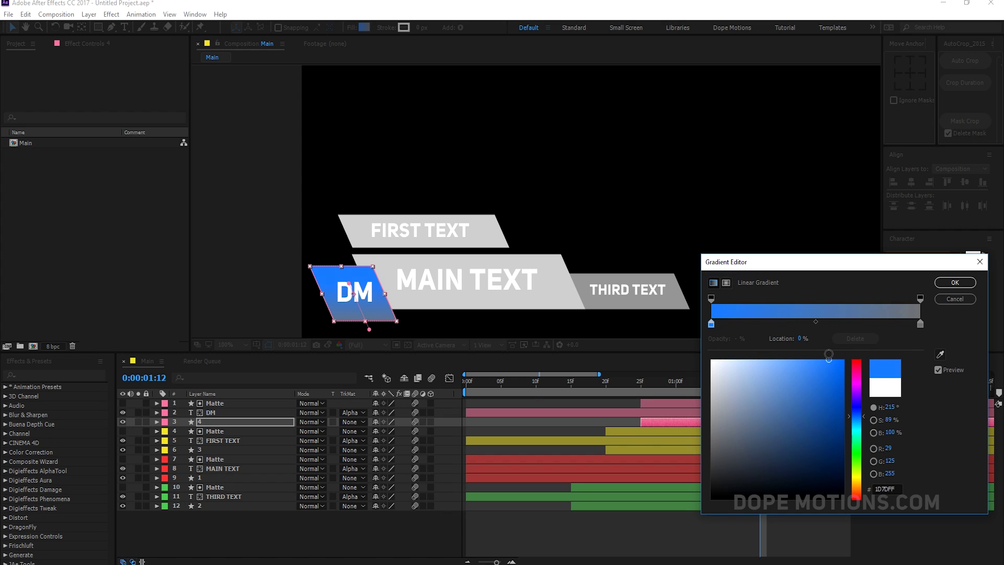
Set the ending color stop of shape layer 4's gradient to dark blue 093388 and accept the gradient.
click(919, 324)
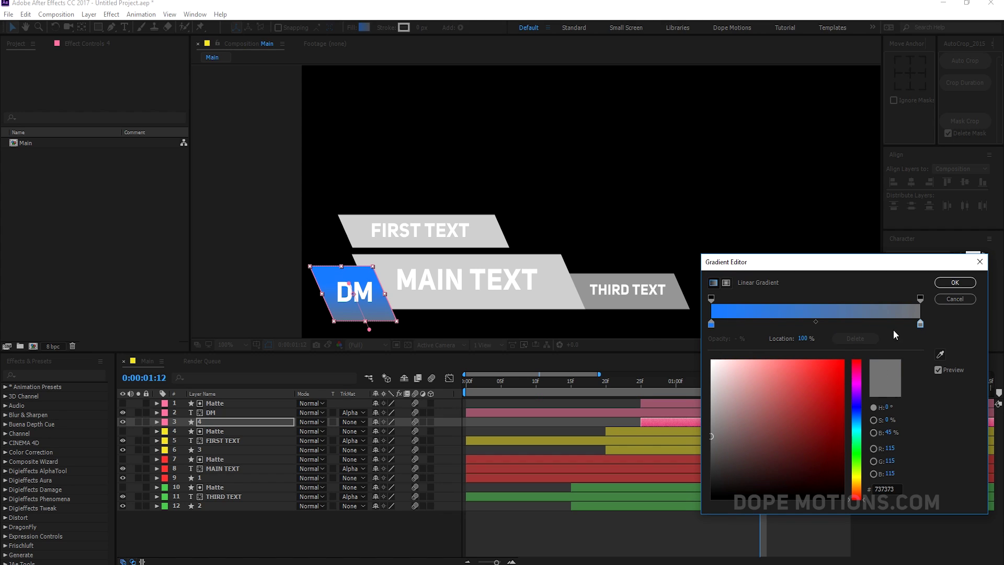
drag(853, 407, 835, 424)
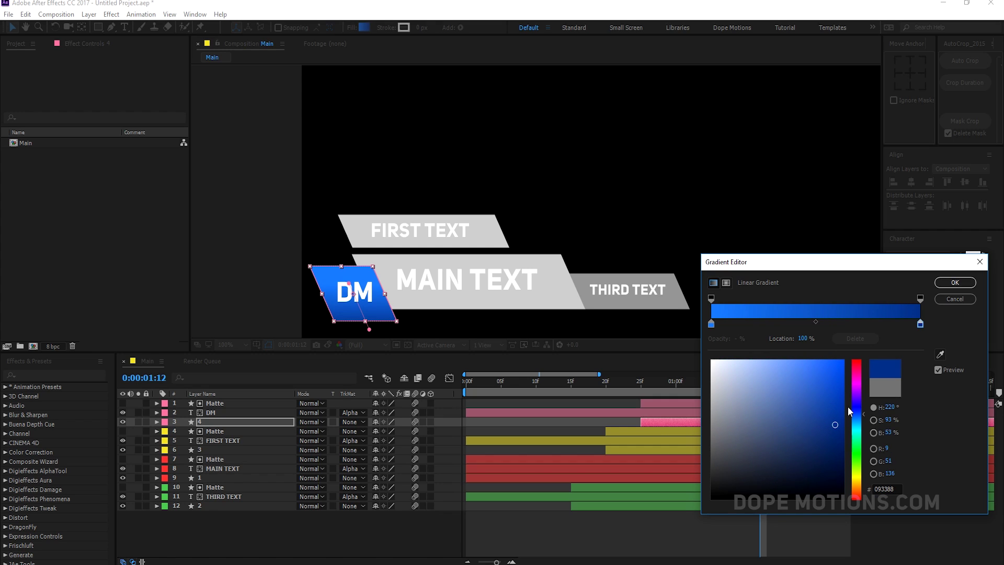
click(947, 282)
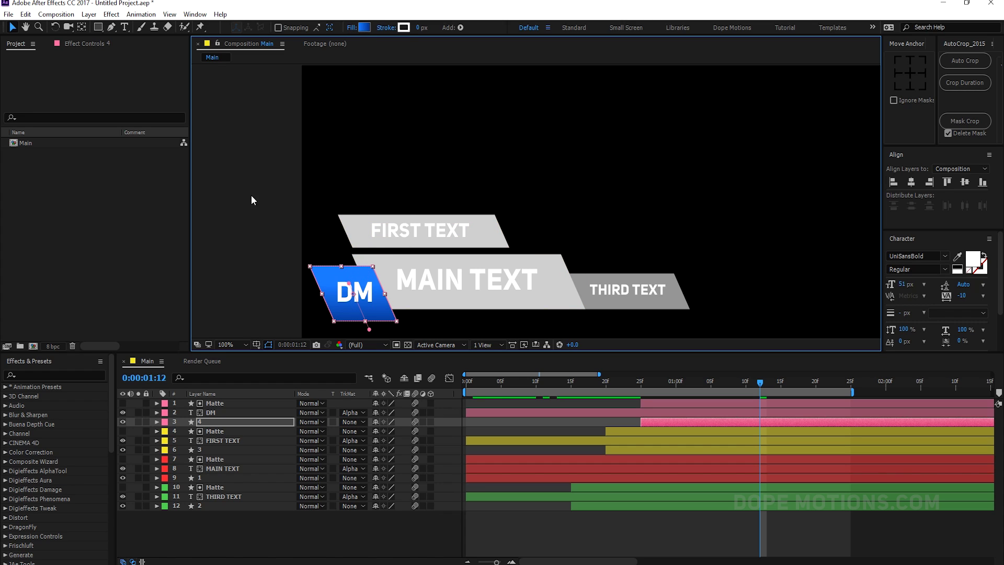
Copy the Gradient Fill from Rectangle 1 in shape layer 4's contents, and collapse the layer.
click(156, 421)
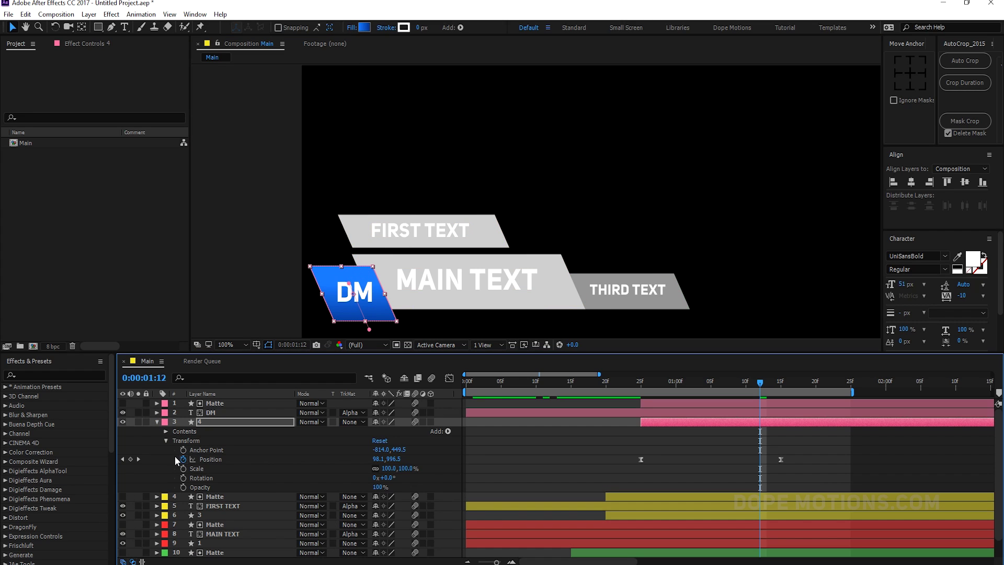
click(166, 440)
click(165, 432)
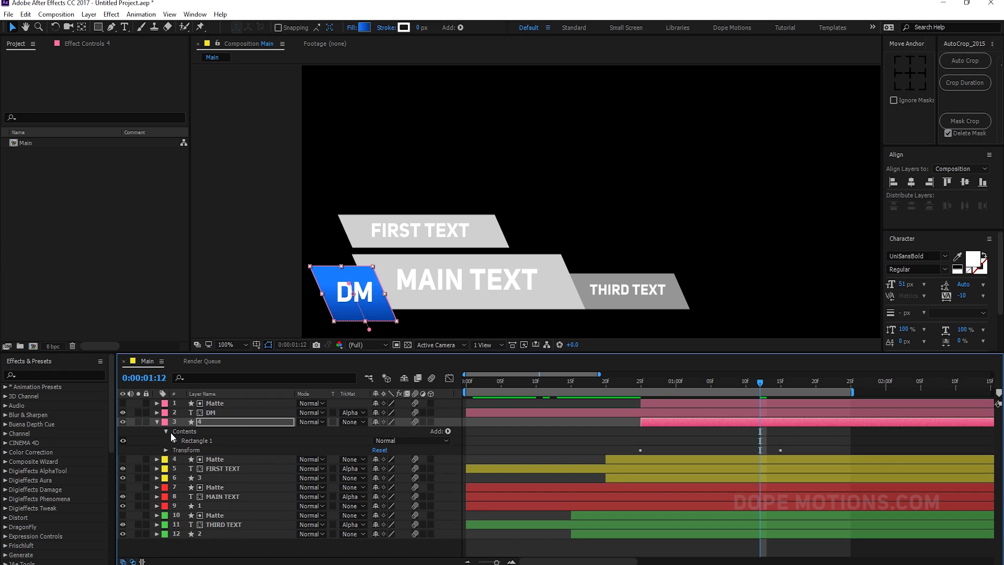
click(175, 441)
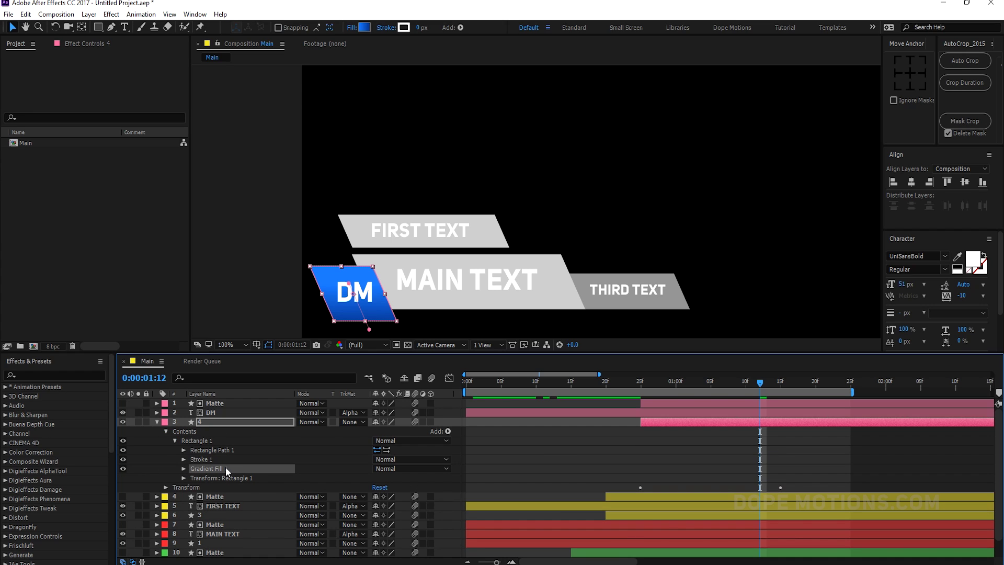
click(157, 423)
Paste the copied Gradient Fill into Rectangle 1 of shape layer 3, the background behind FIRST TEXT.
click(482, 228)
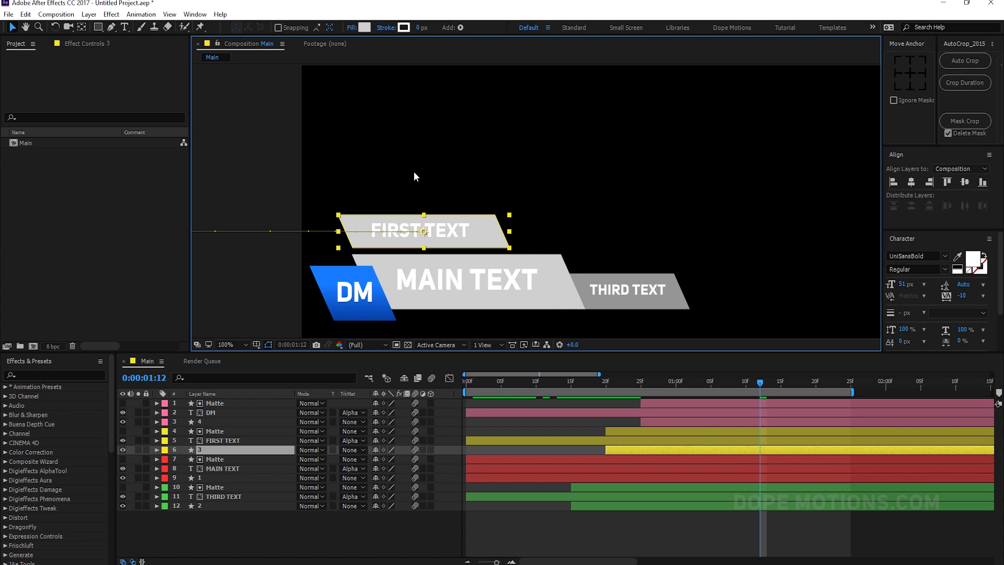
alt+click(361, 28)
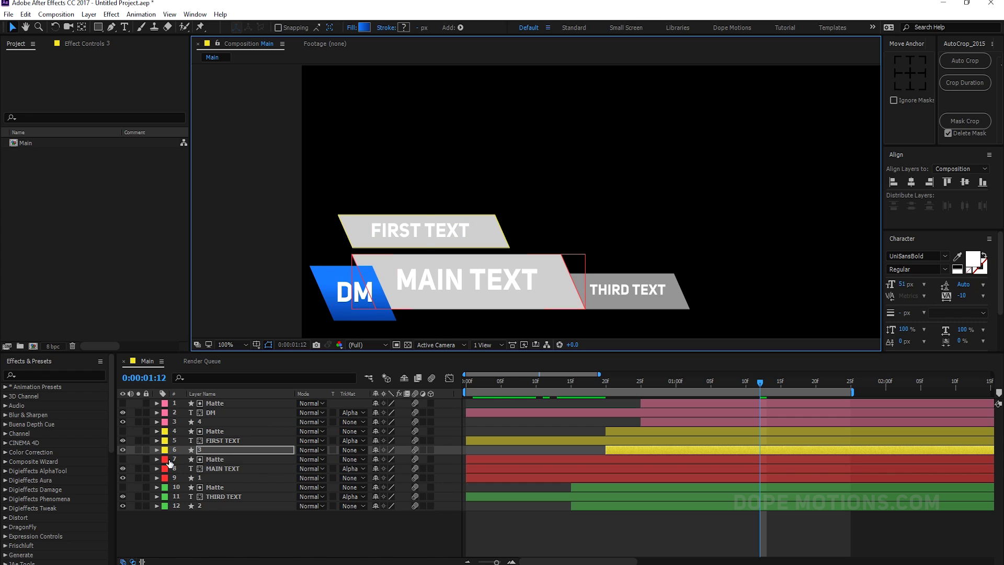
click(157, 450)
click(156, 449)
click(166, 469)
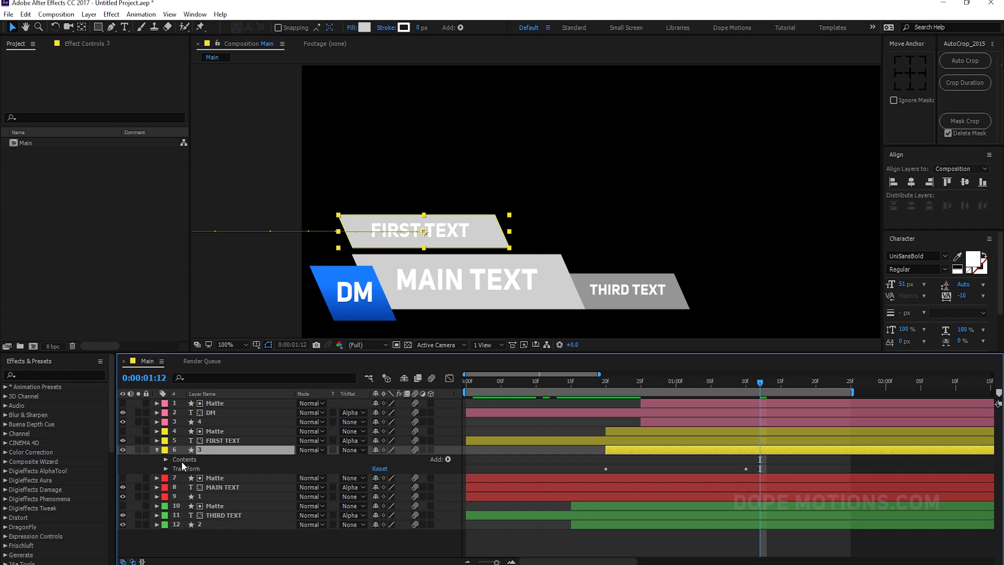
click(166, 459)
click(175, 468)
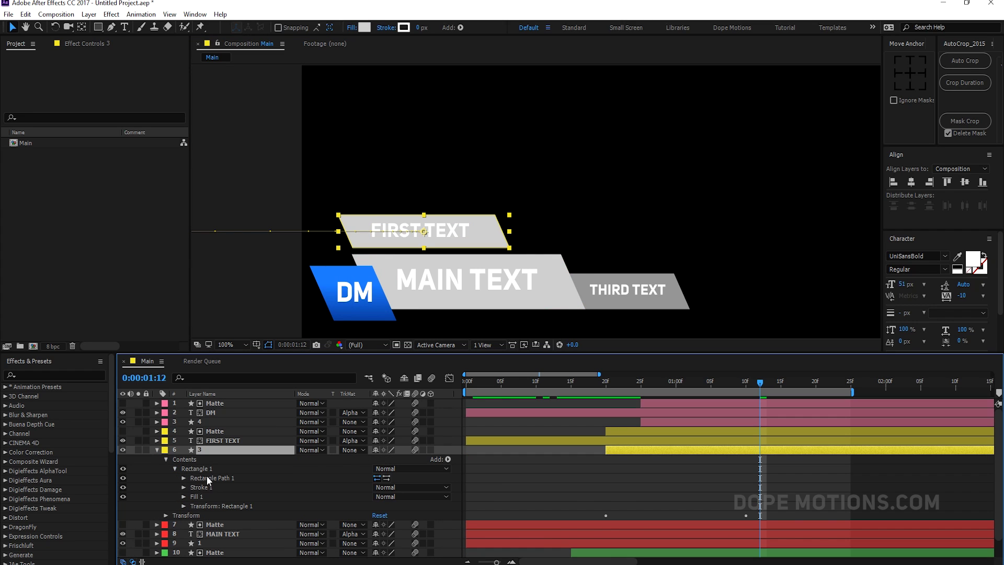
click(196, 469)
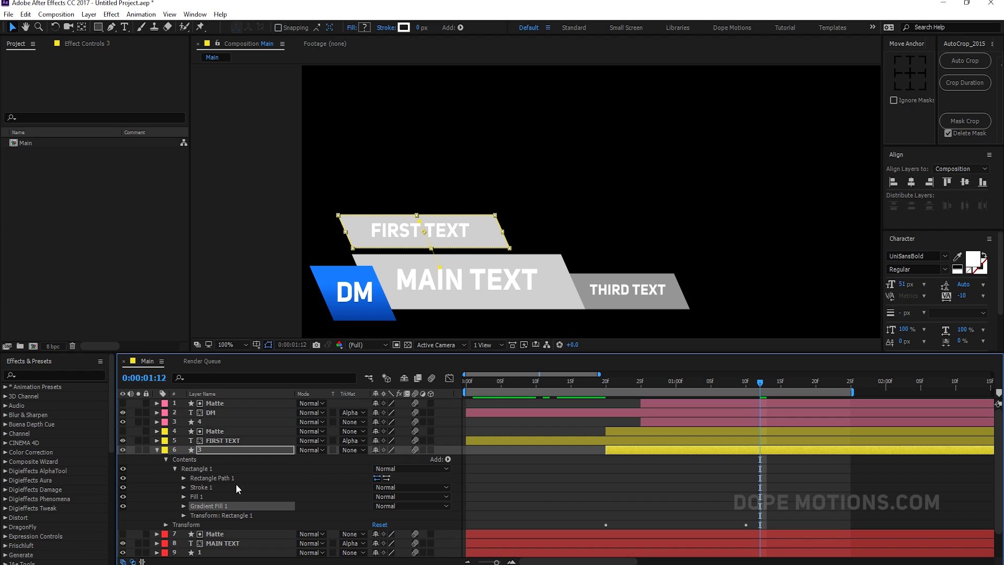
Delete the solid Fill 1 from Rectangle 1 in shape layer 3 and collapse the layer.
click(123, 496)
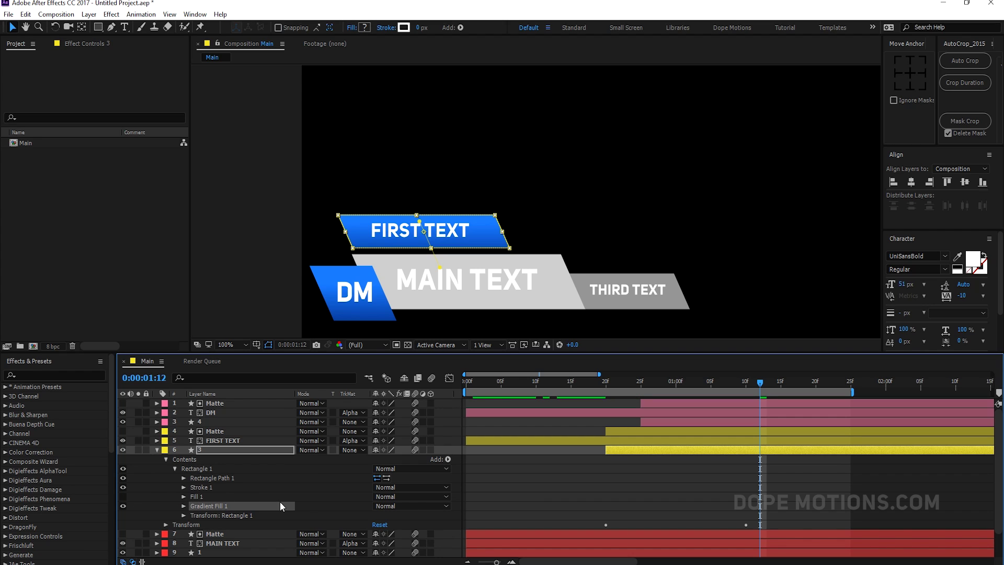
click(198, 494)
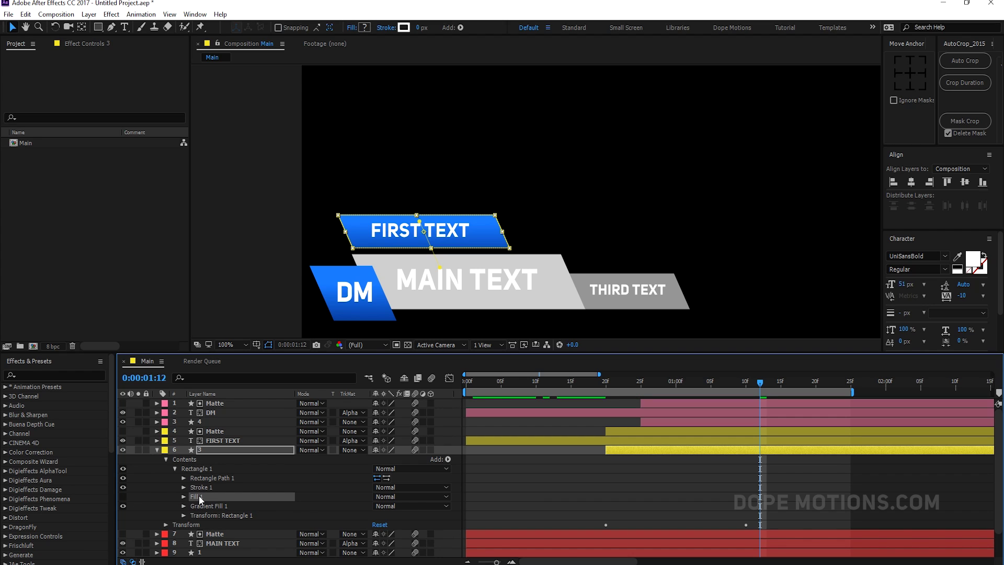
key(Delete)
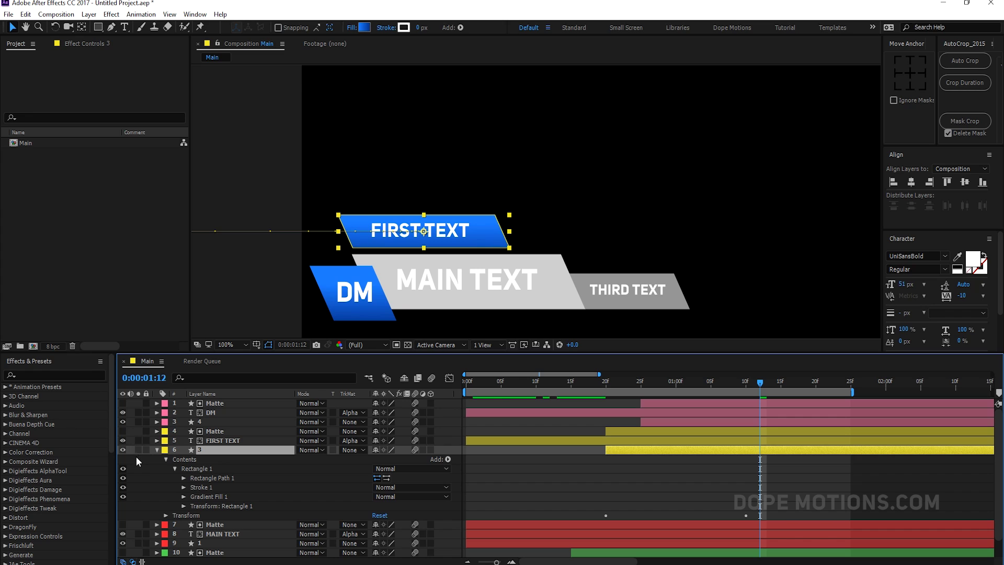
click(156, 449)
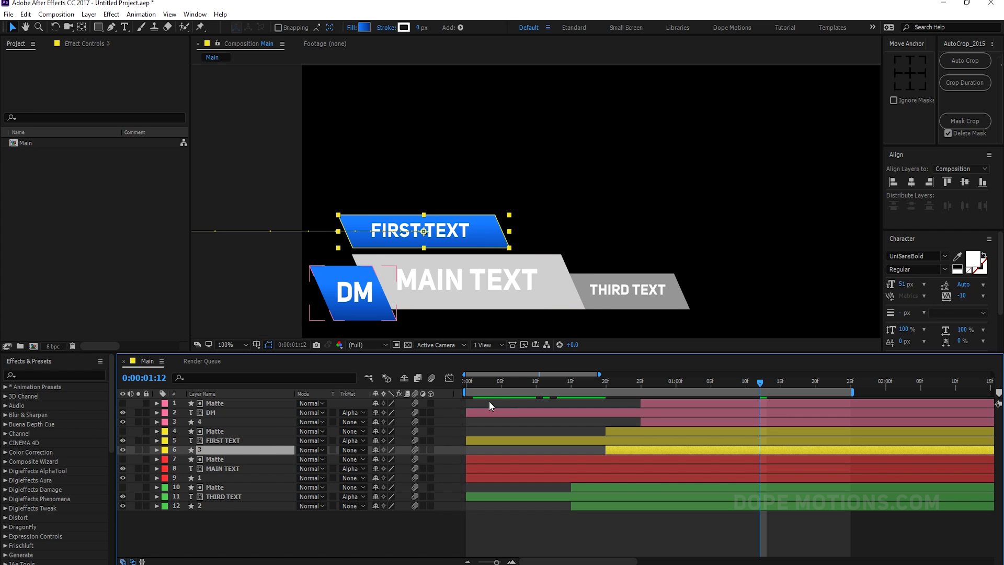
Delete the solid Fill 1 from Rectangle 1 in shape layer 2, the background behind THIRD TEXT.
click(212, 505)
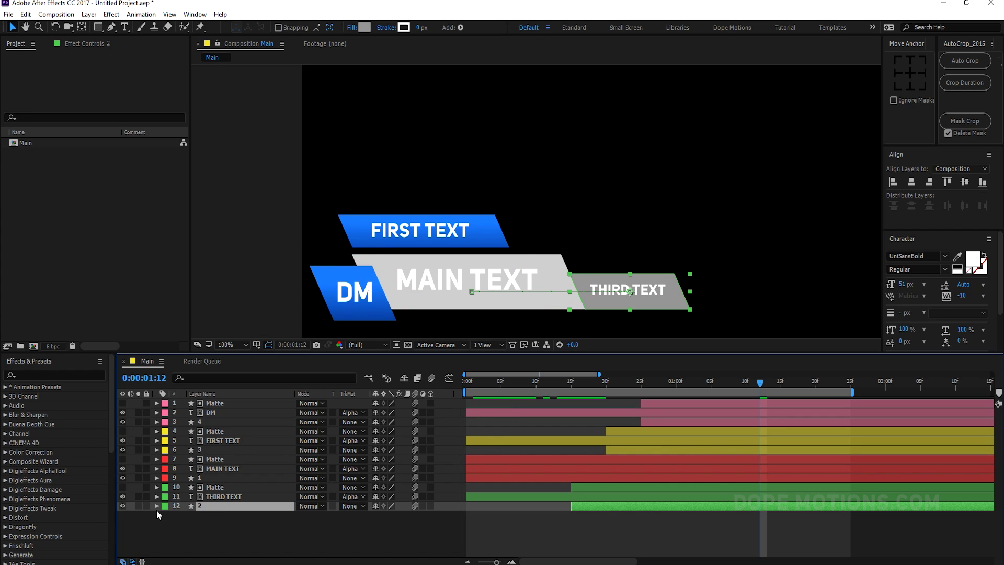
click(156, 505)
click(165, 506)
click(166, 513)
click(175, 524)
scroll(282, 470, down, 2)
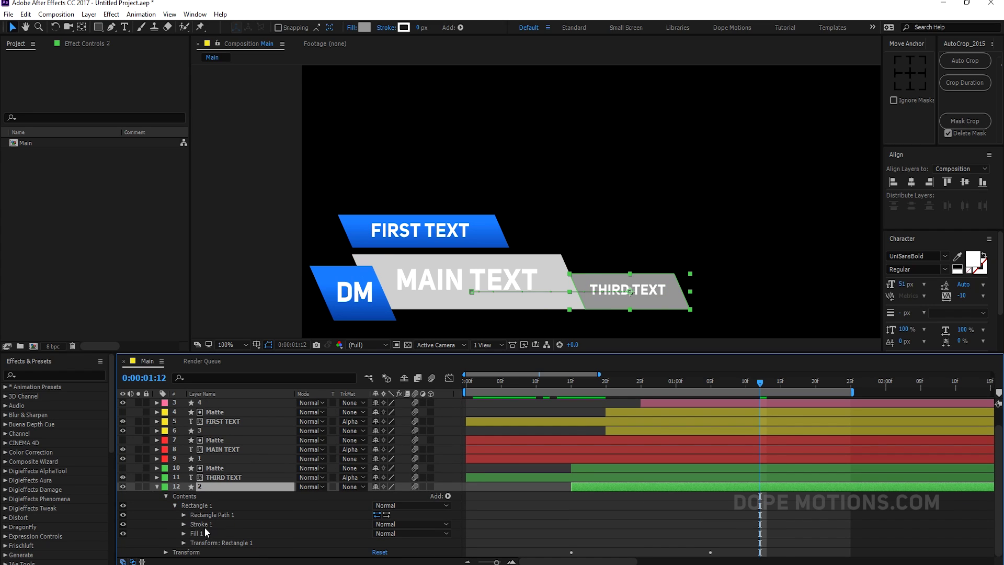
click(194, 534)
key(Delete)
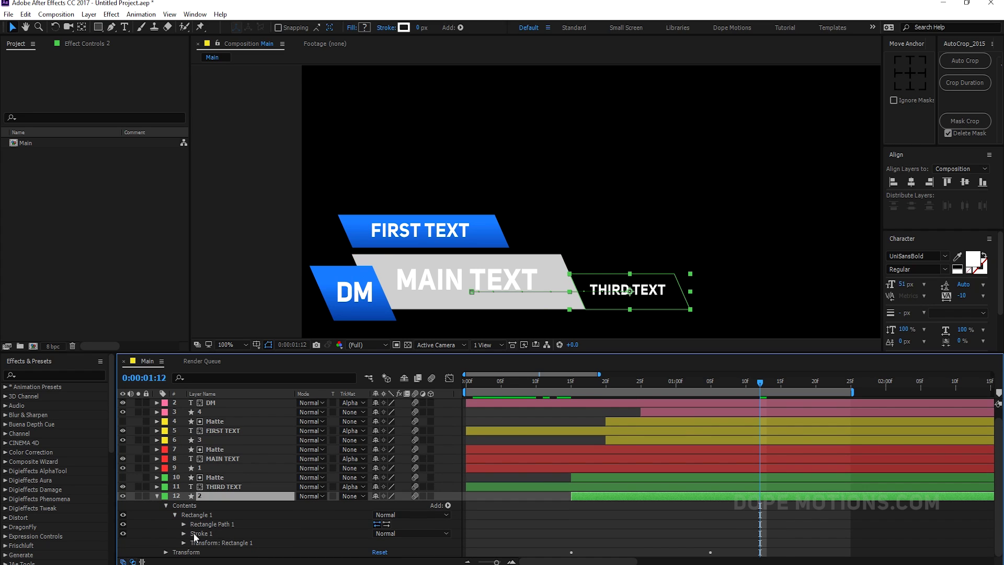
Paste the copied Gradient Fill into Rectangle 1 of shape layer 2 and collapse the layer.
key(ctrl+v)
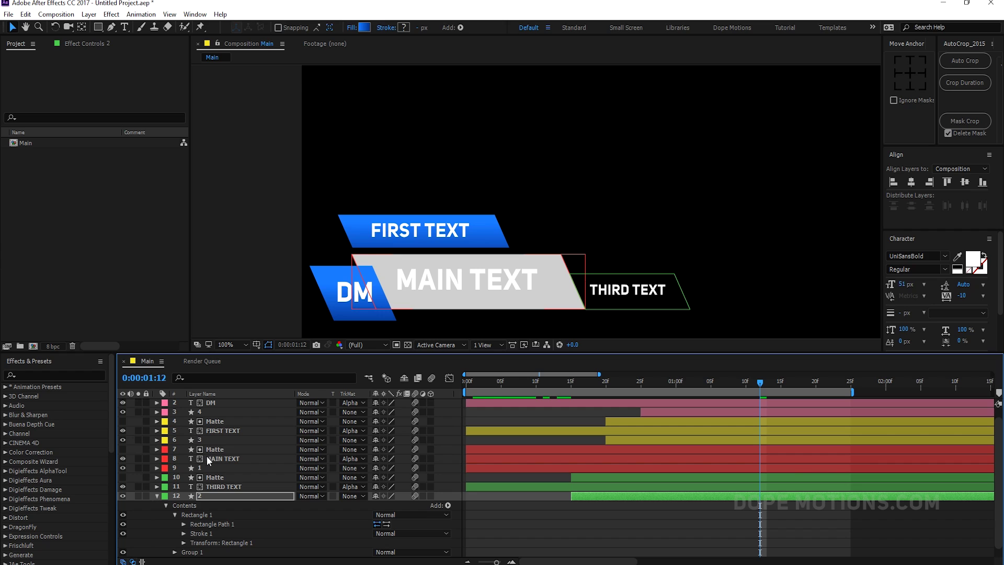
key(ctrl+z)
click(193, 515)
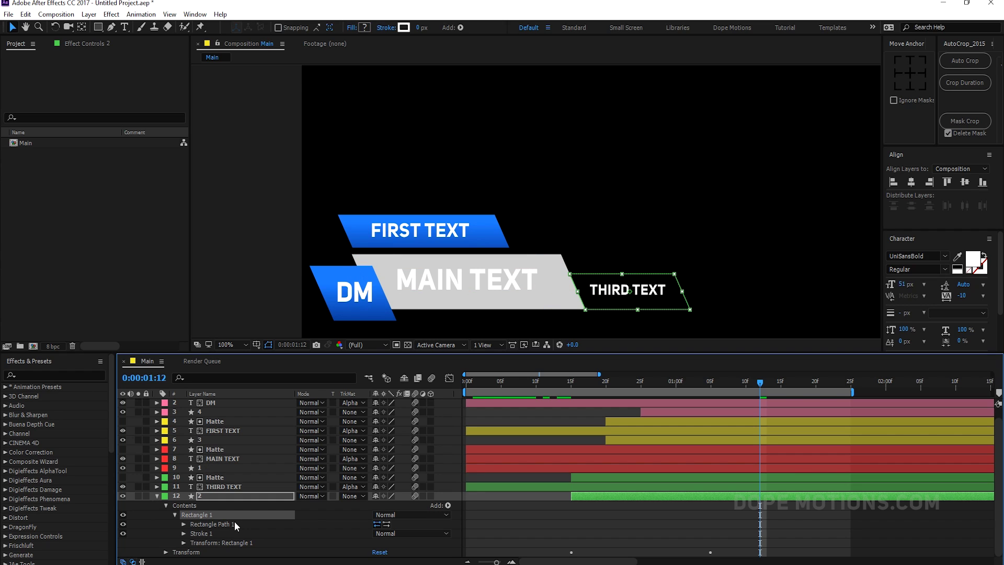
key(ctrl+v)
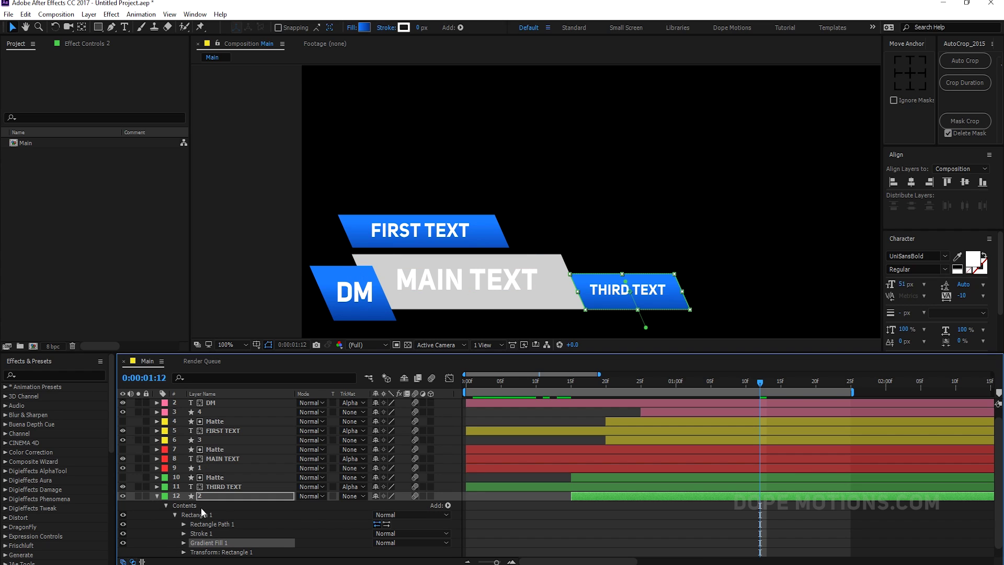
click(156, 496)
click(186, 541)
Change the fill of shape layer 1, the background behind MAIN TEXT, to Linear Gradient.
click(200, 477)
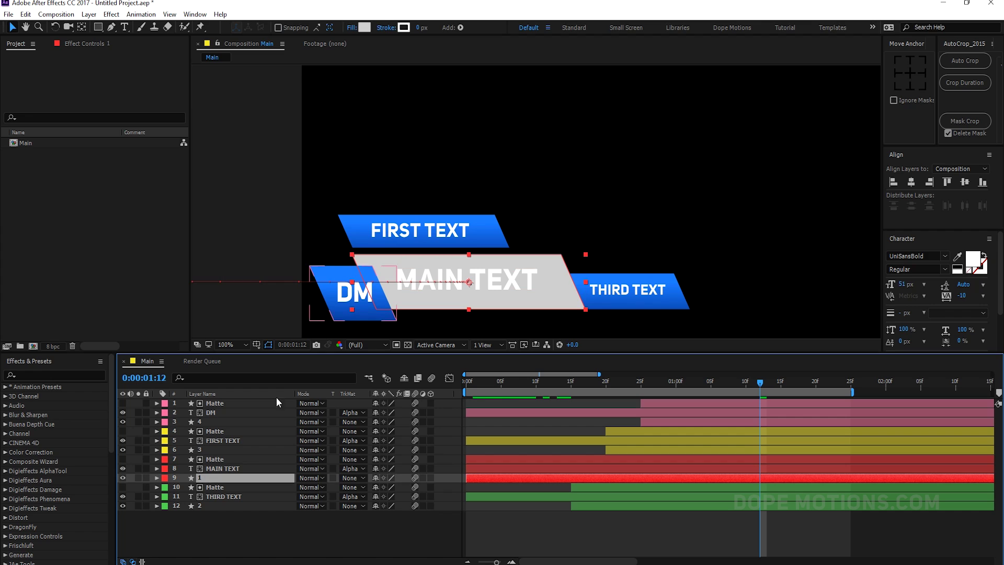
click(363, 27)
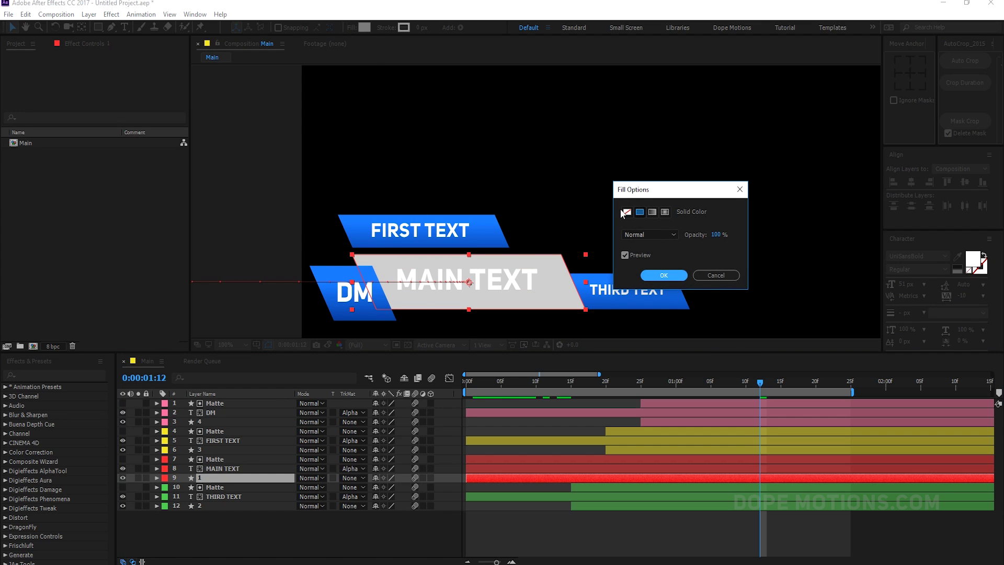
click(656, 209)
click(661, 276)
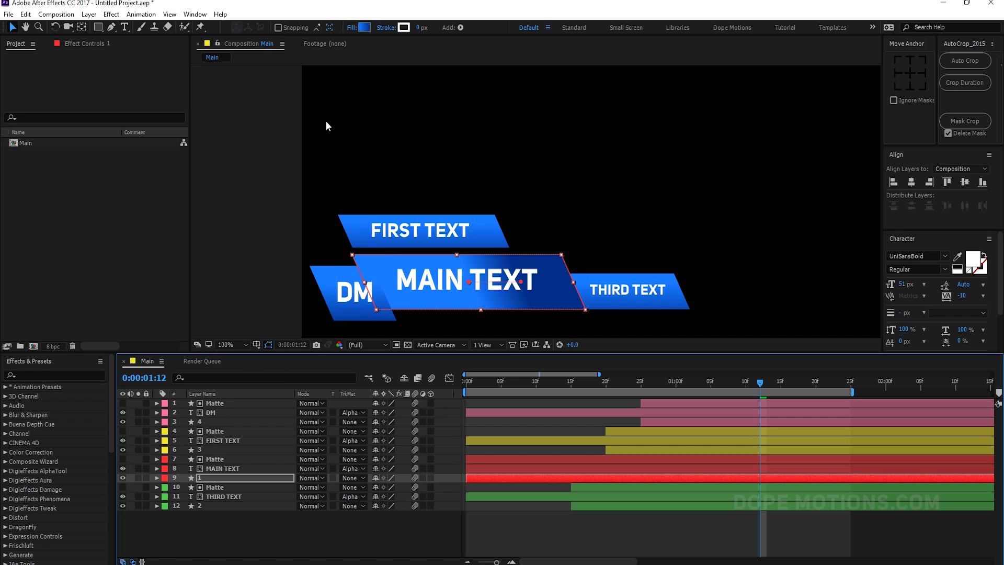
Set shape layer 1's gradient stops to white and gray 9A9A9A, and run the gradient diagonally downward from behind MAIN TEXT past the lower edge.
click(365, 27)
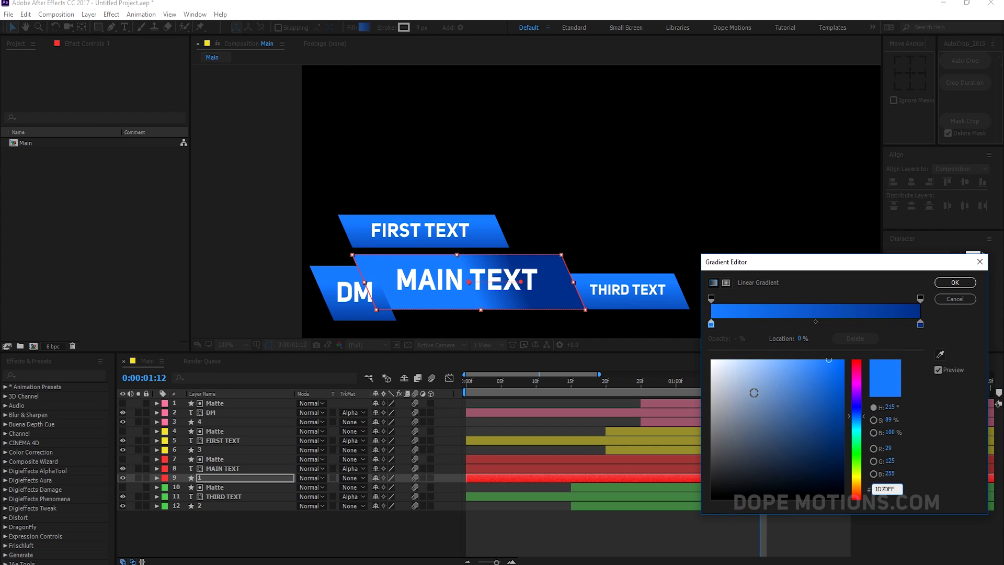
drag(753, 392, 656, 341)
click(920, 323)
drag(752, 400, 647, 414)
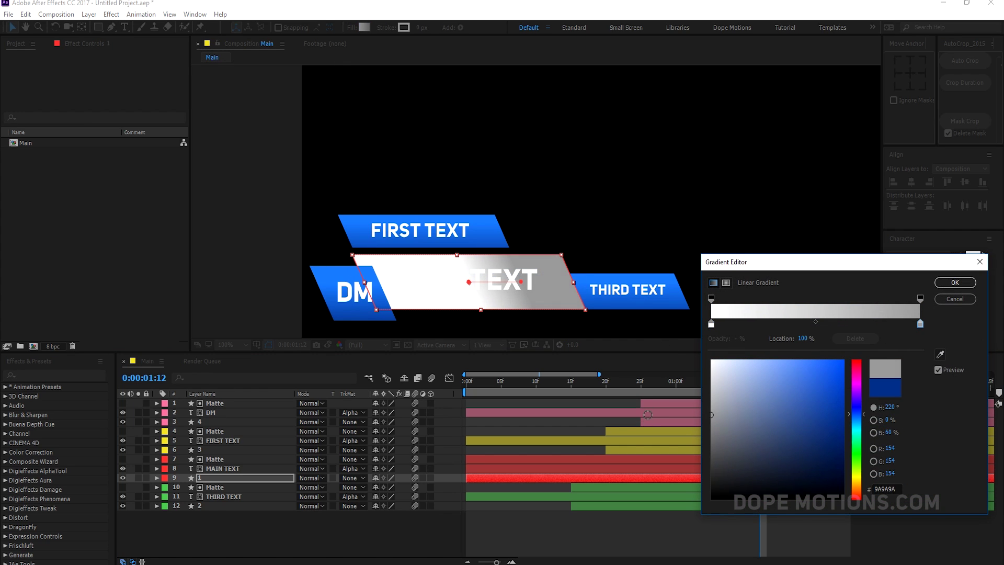
click(935, 284)
drag(520, 282, 487, 320)
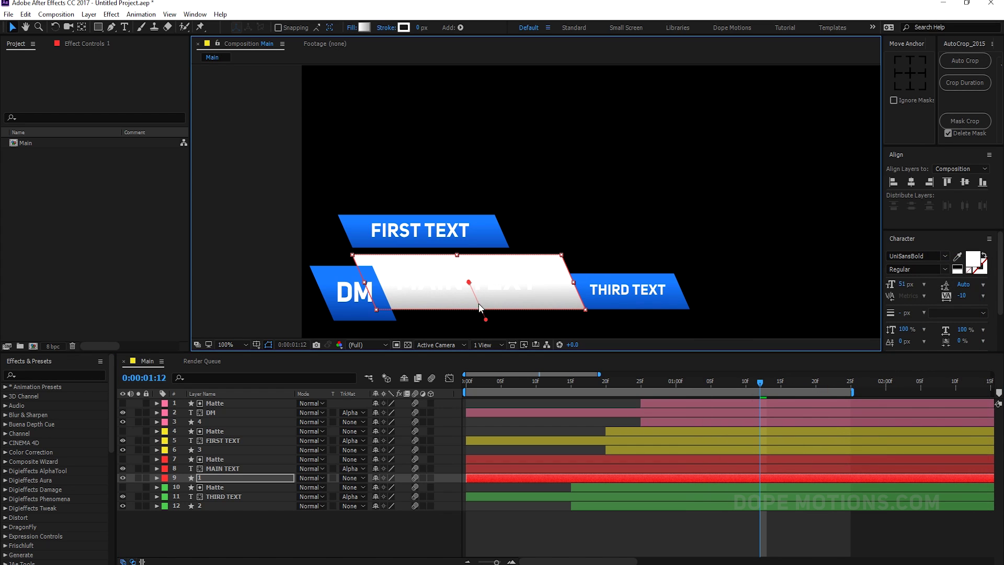
drag(468, 283, 463, 272)
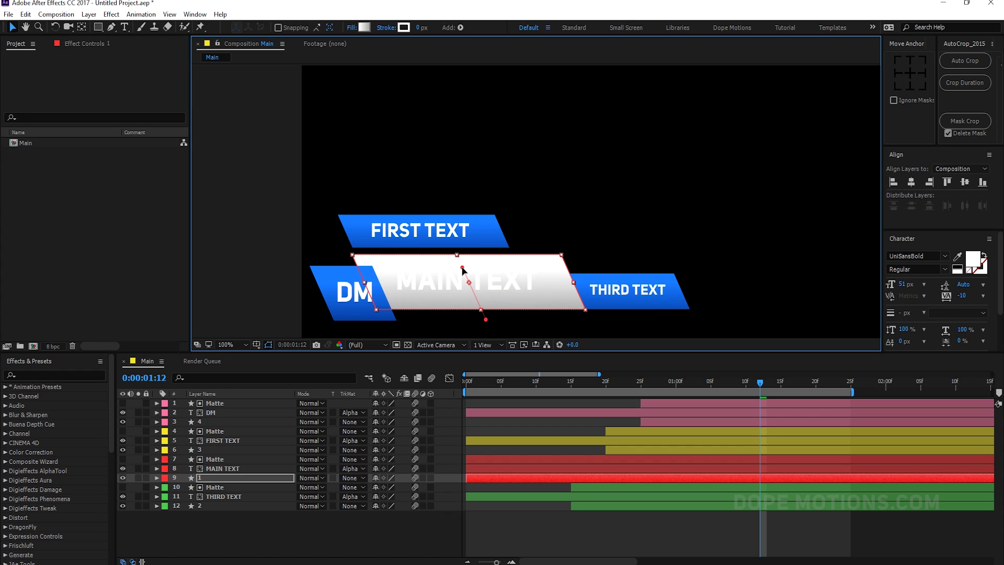
Recolor the MAIN TEXT layer with blue 1C7AFA sampled from the background shape behind FIRST TEXT, and deselect the layer.
click(218, 468)
click(972, 258)
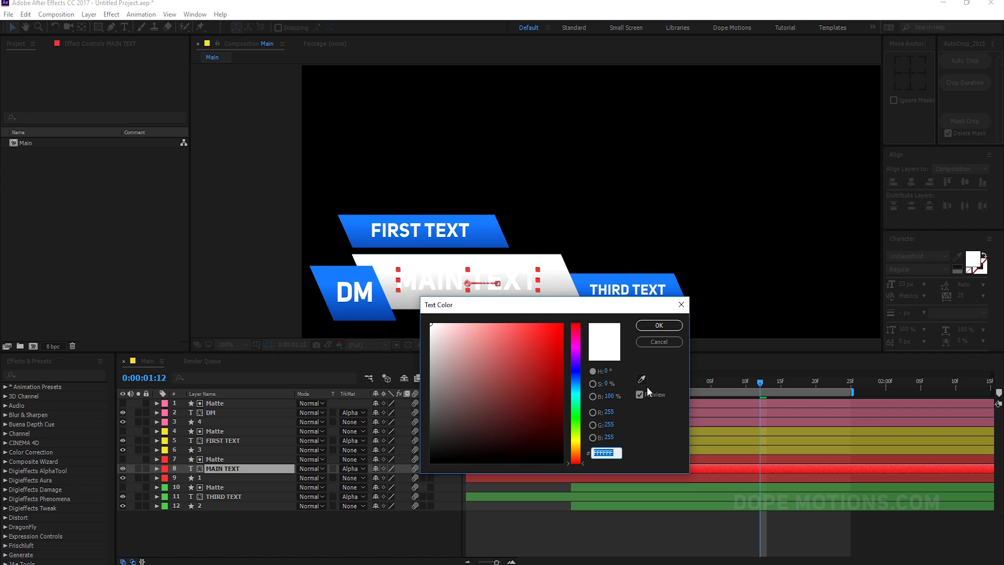
click(641, 379)
click(491, 225)
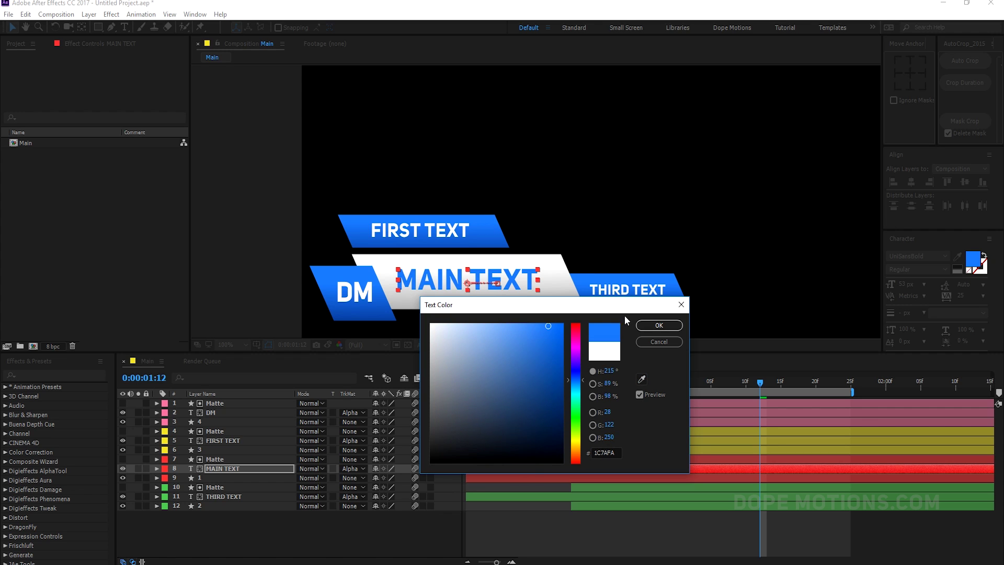
click(645, 325)
click(221, 531)
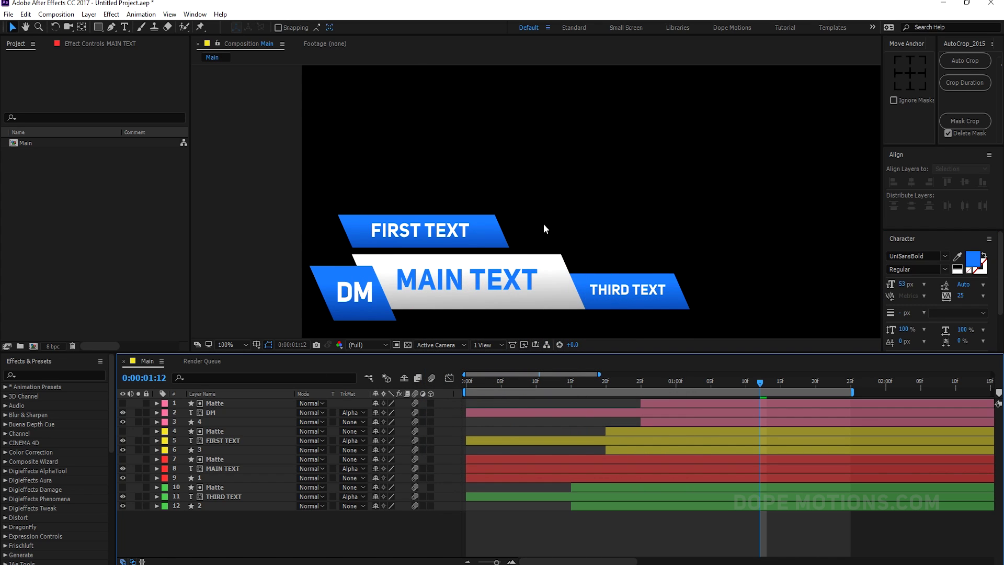
Preview the recolored lower third animation from the first frame and enable motion blur for the composition.
scroll(544, 224, down, 2)
drag(542, 206, 456, 254)
scroll(453, 205, up, 2)
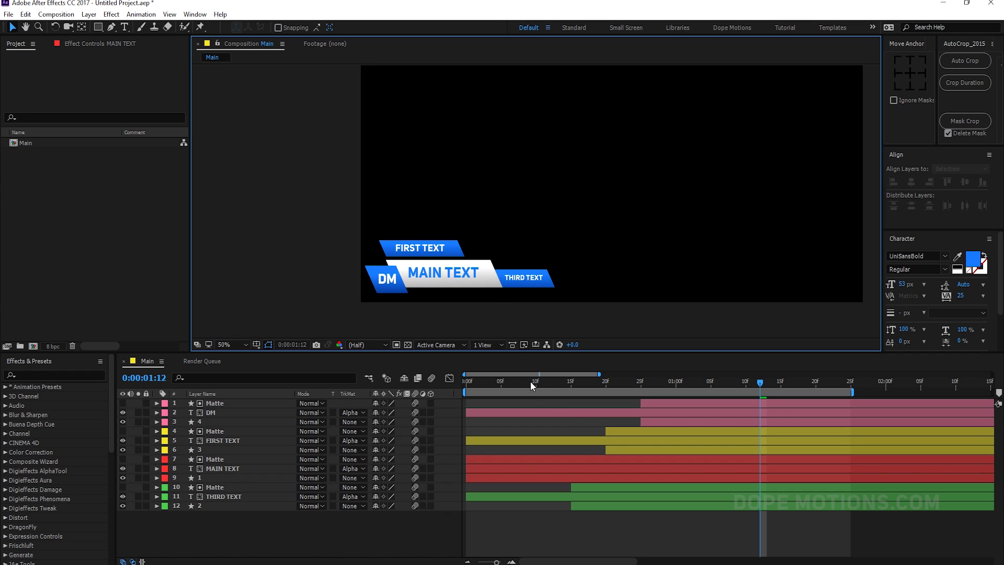
drag(530, 381, 443, 379)
key(space)
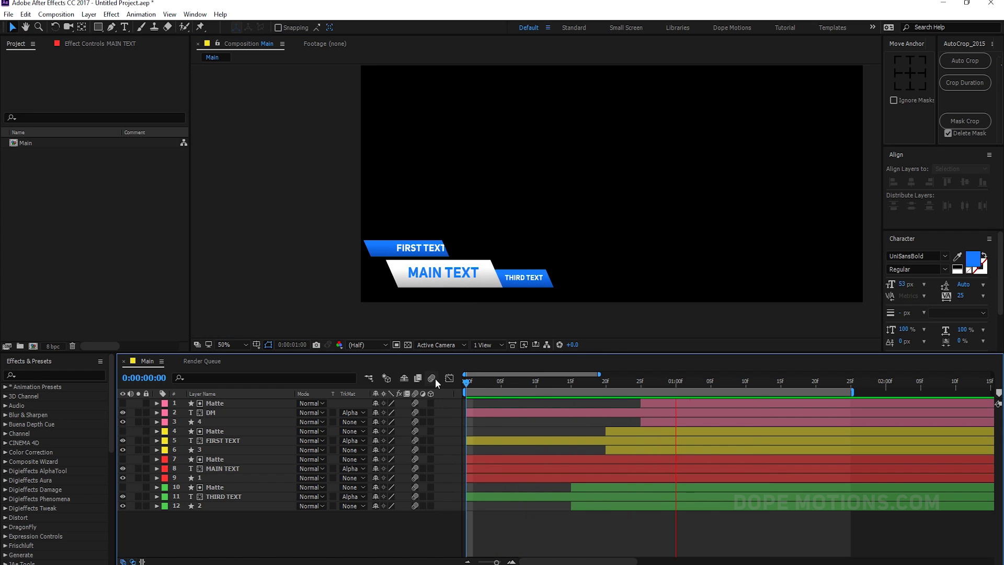
click(431, 378)
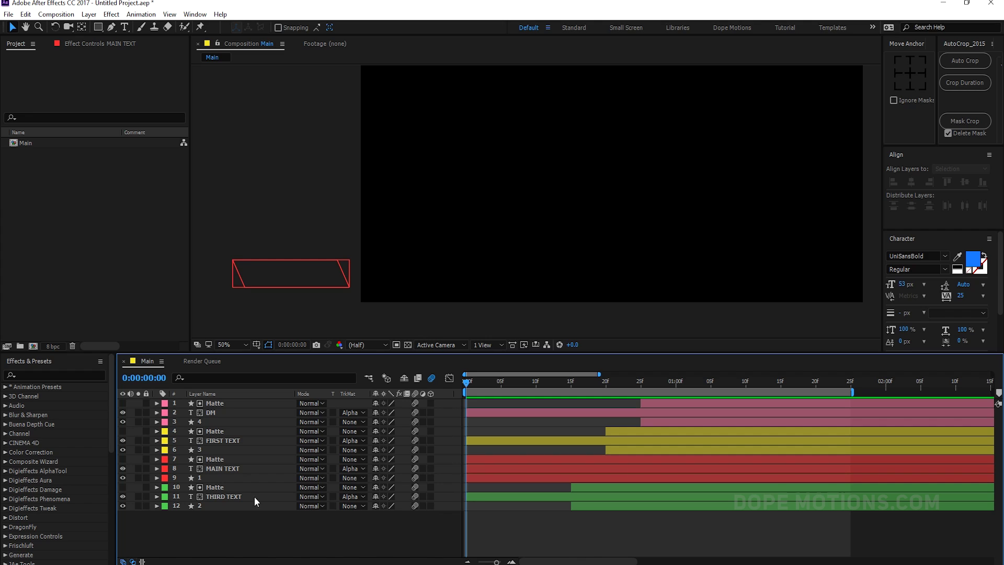
At 0:00:01:13, draw a horizontal Pen tool line between the FIRST TEXT and MAIN TEXT shapes, starting outside the frame.
click(110, 27)
drag(605, 384, 767, 384)
scroll(380, 265, up, 1)
key(space)
drag(380, 263, 535, 170)
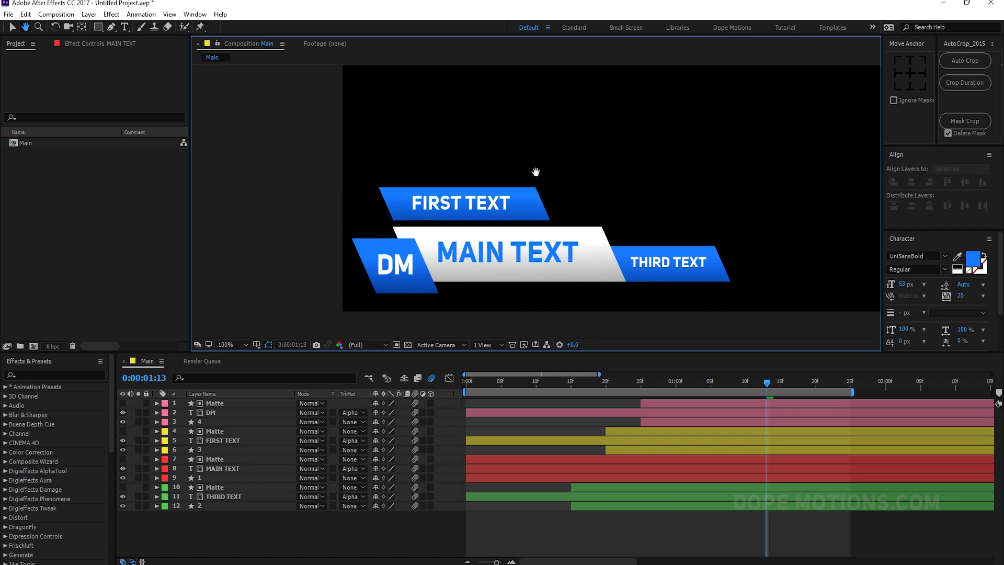
click(316, 223)
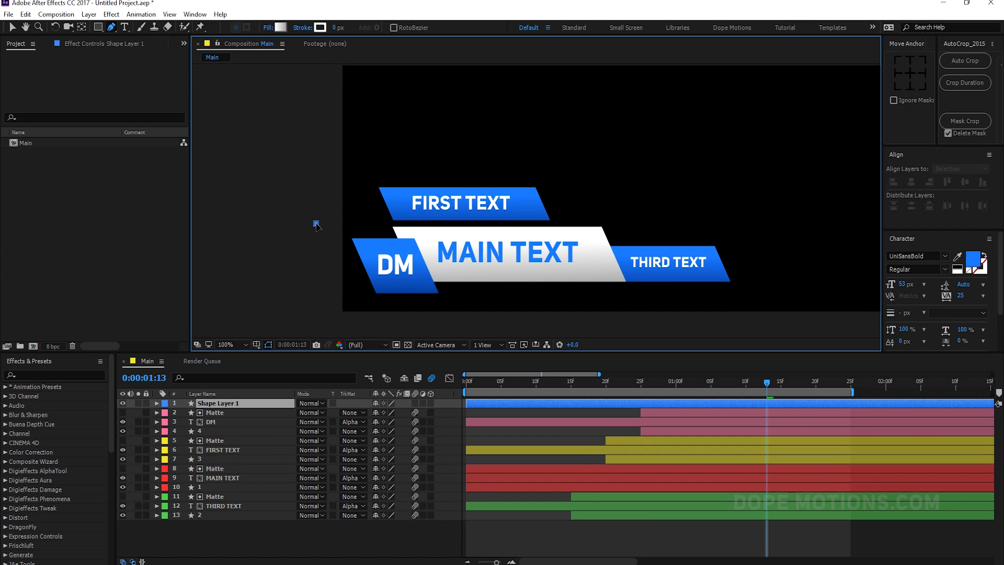
click(610, 224)
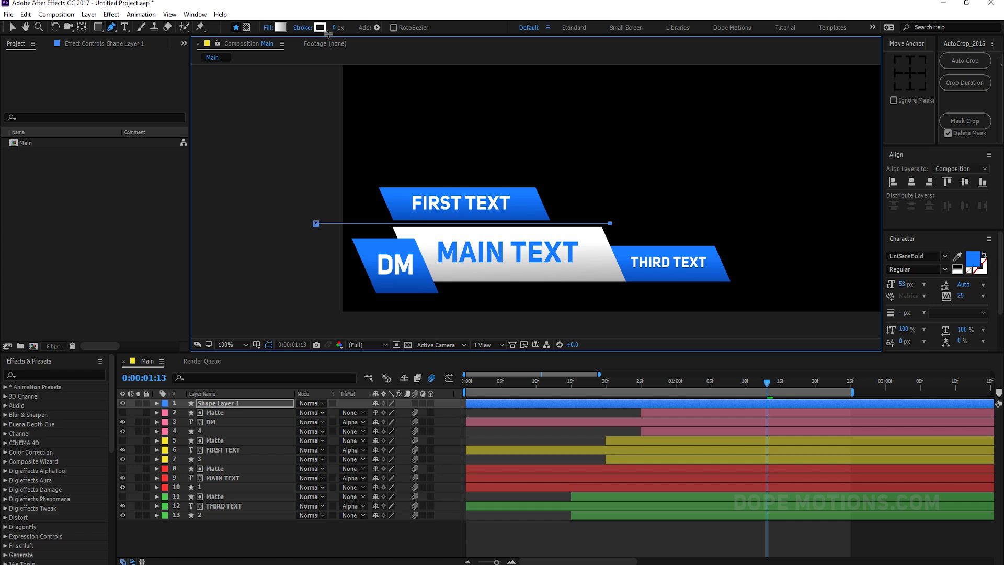
Set the new line's stroke width to 20 px.
drag(335, 30, 345, 30)
click(337, 29)
text(2)
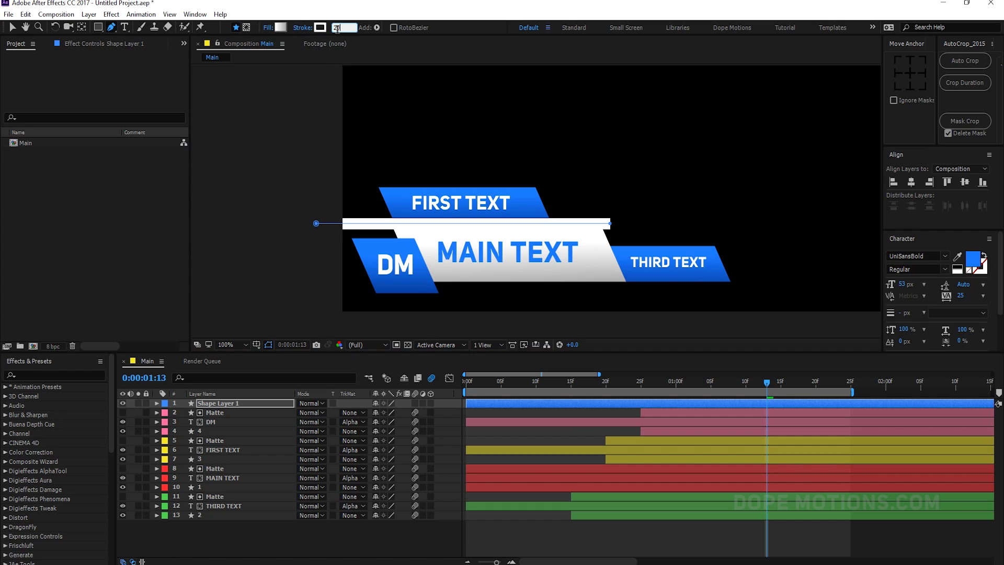
text(0)
Delete Gradient Fill 1 from the contents of the new line's shape layer.
click(156, 401)
click(157, 403)
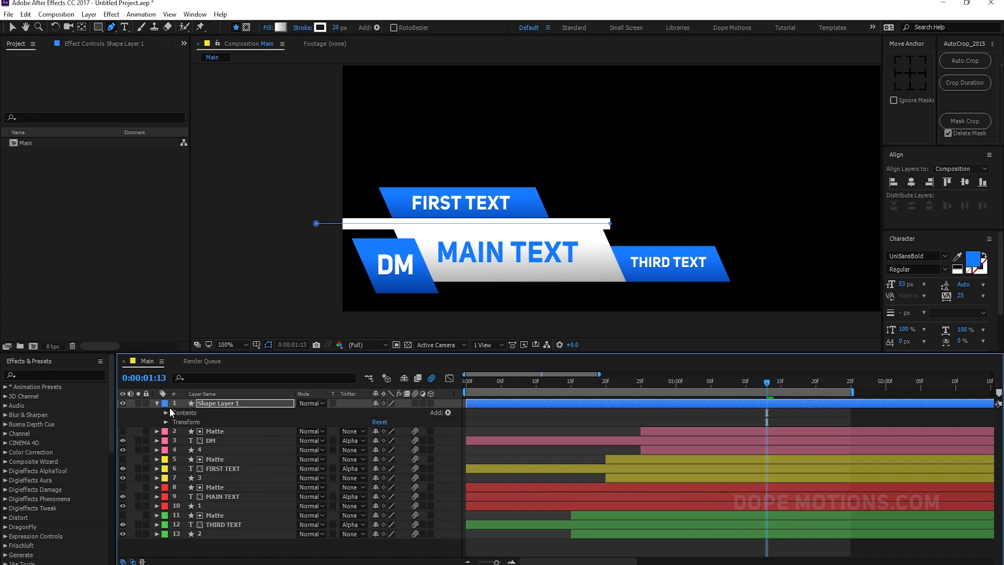
click(166, 413)
click(175, 422)
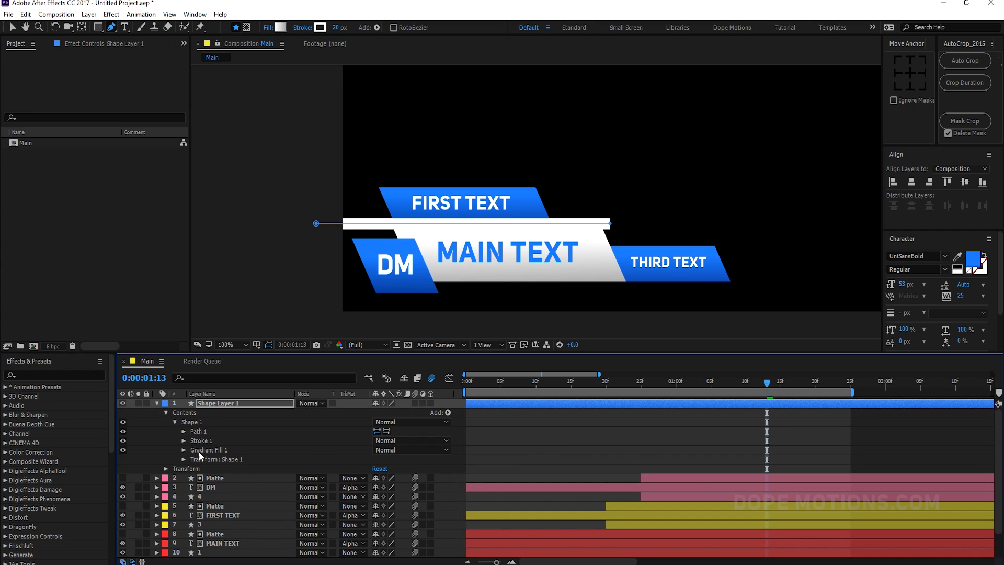
click(202, 450)
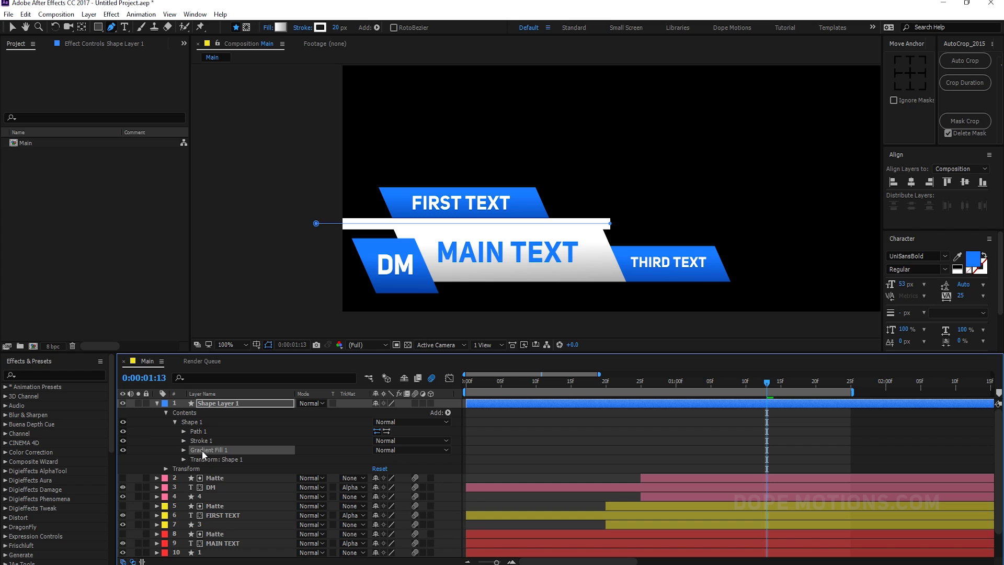
key(Delete)
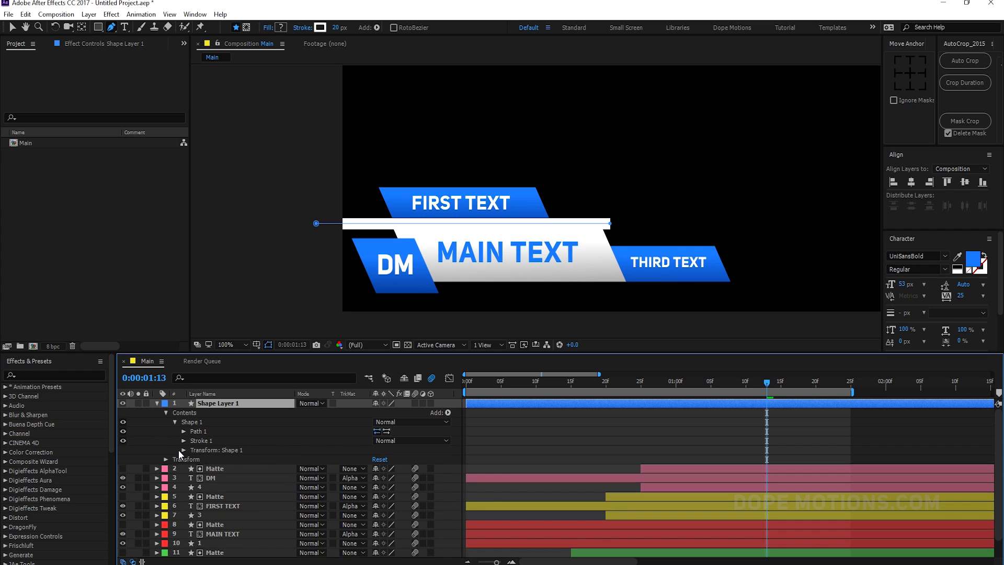
Set the skew in the line shape's own transform properties to -25.
click(183, 440)
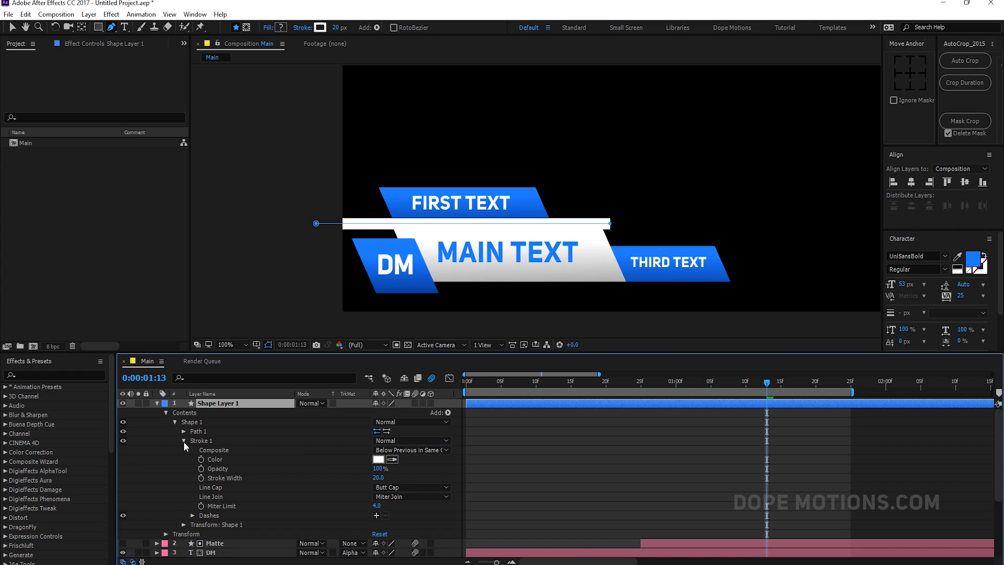
click(184, 441)
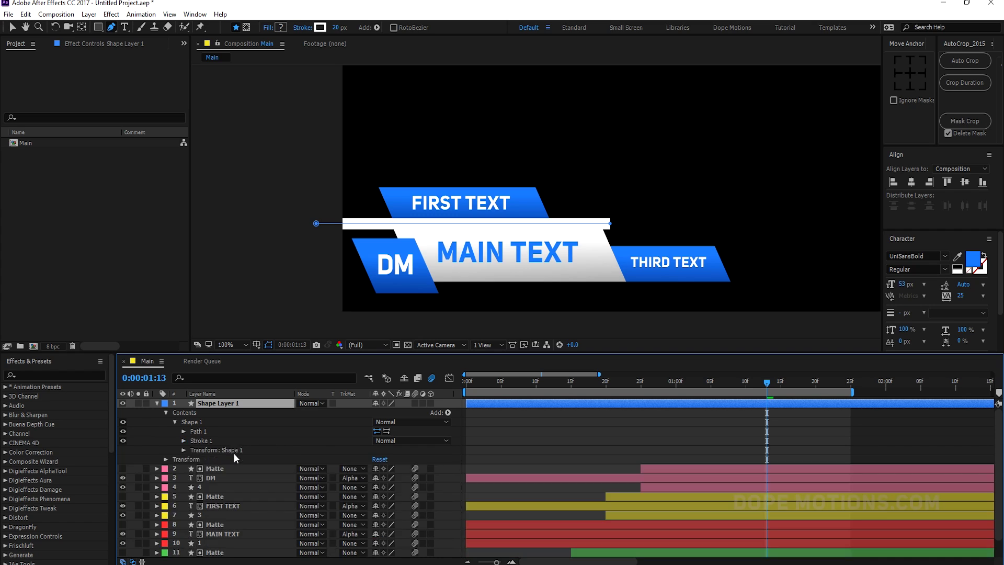
click(184, 450)
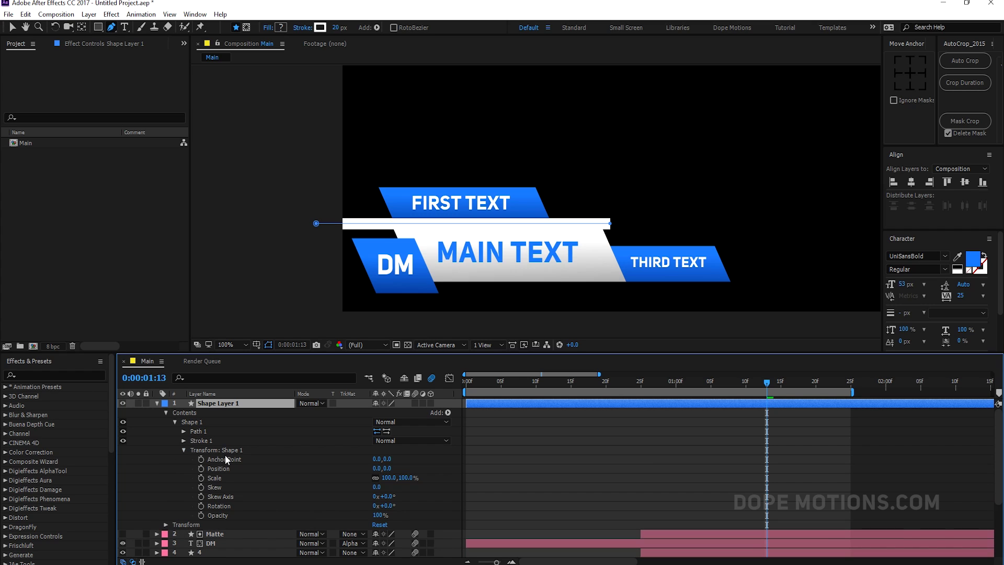
click(376, 486)
click(293, 434)
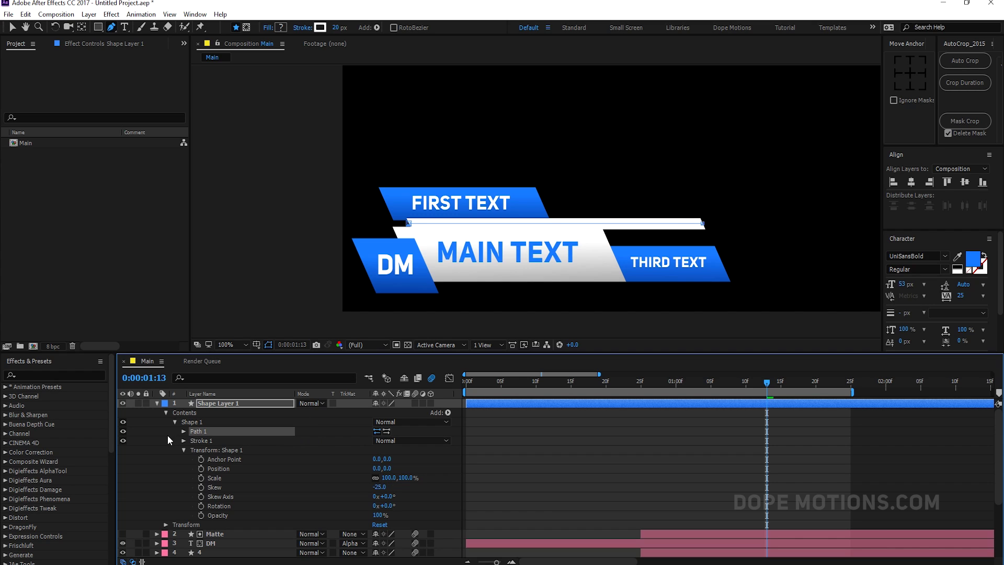
Center the line layer's anchor point and extend the line's starting point back beyond the frame's left edge.
click(160, 403)
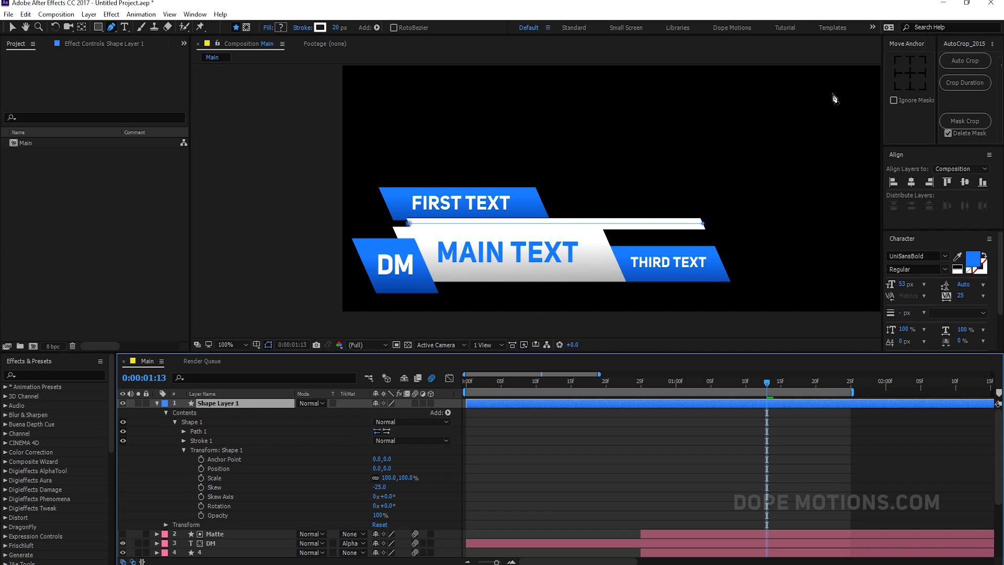
click(909, 73)
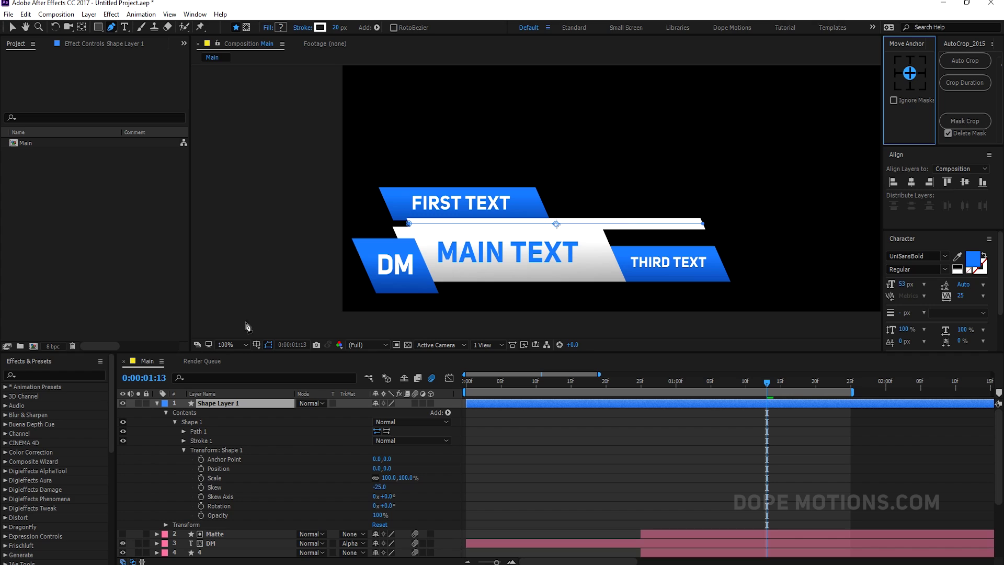
click(158, 404)
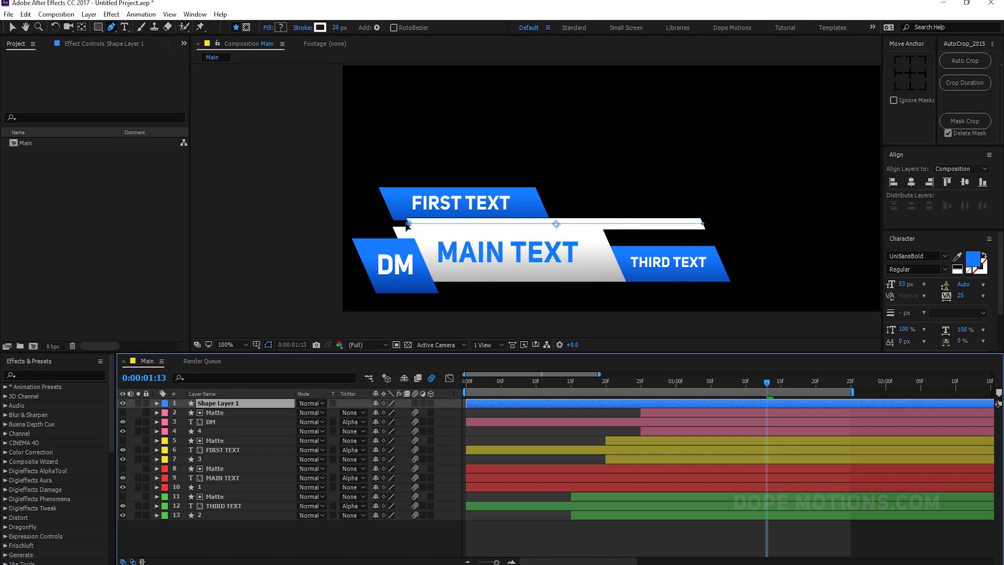
drag(409, 224, 302, 226)
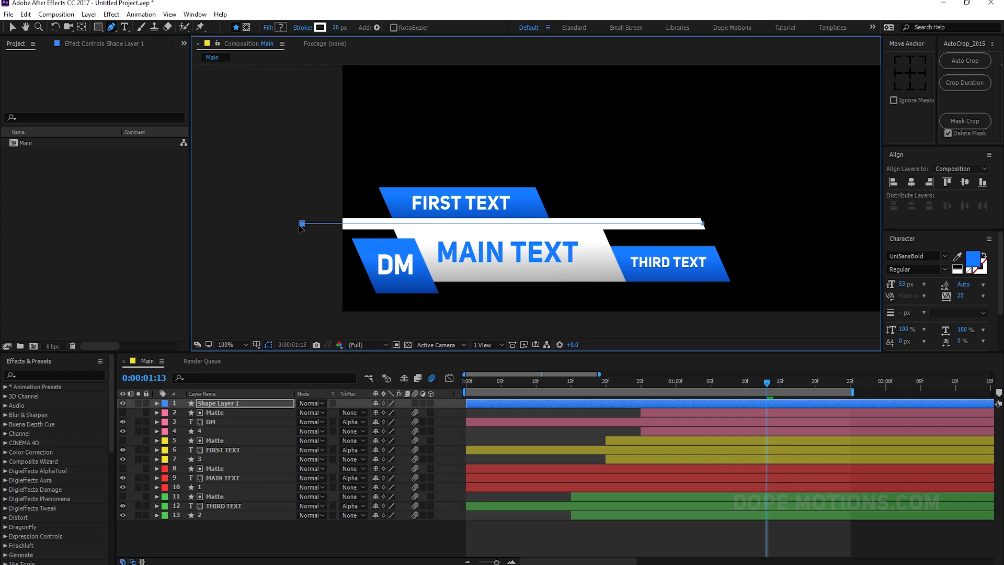
Rename the line's shape layer as Stroke.
click(203, 407)
key(Return)
text(St)
key(Return)
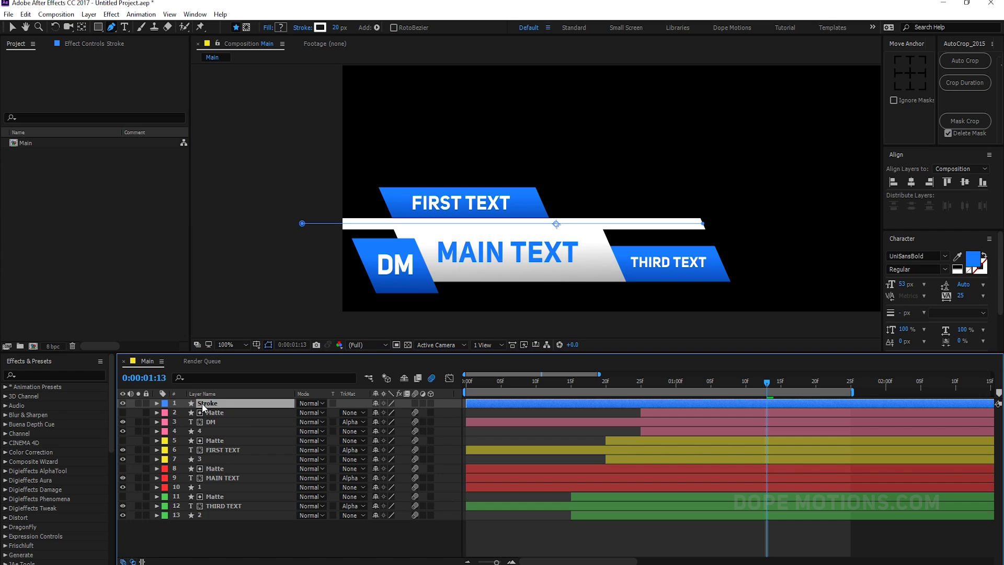
Add Trim Paths to the Stroke layer and reduce its End value to 83%.
click(157, 403)
click(448, 413)
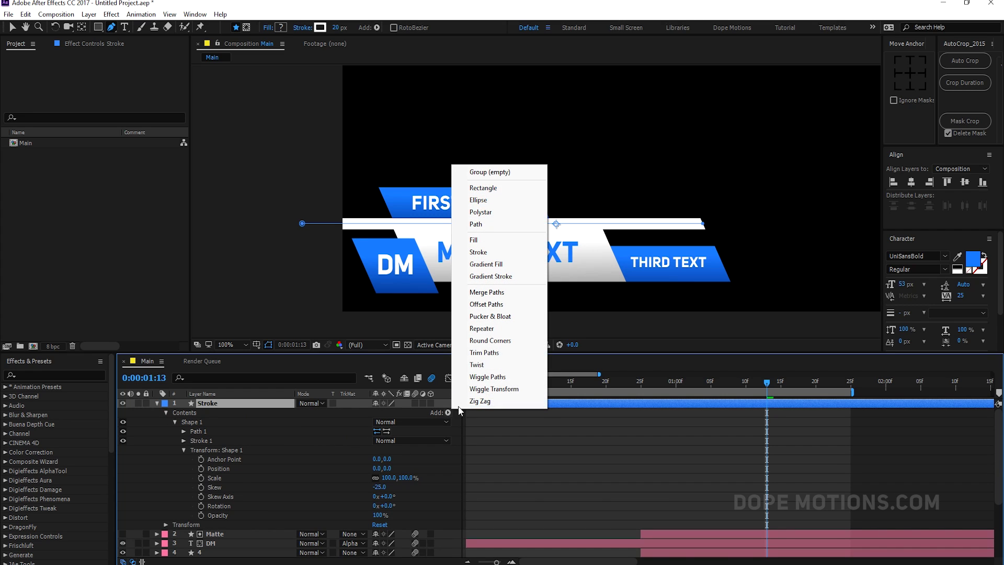
click(484, 352)
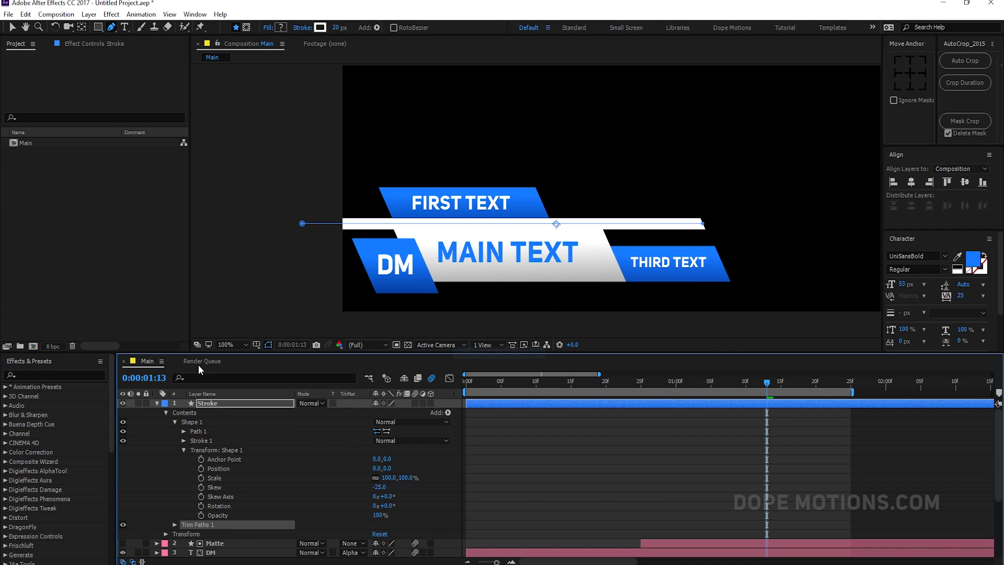
click(174, 524)
click(183, 438)
mouse_move(380, 468)
mouse_down()
mouse_move(329, 468)
mouse_move(383, 467)
mouse_up()
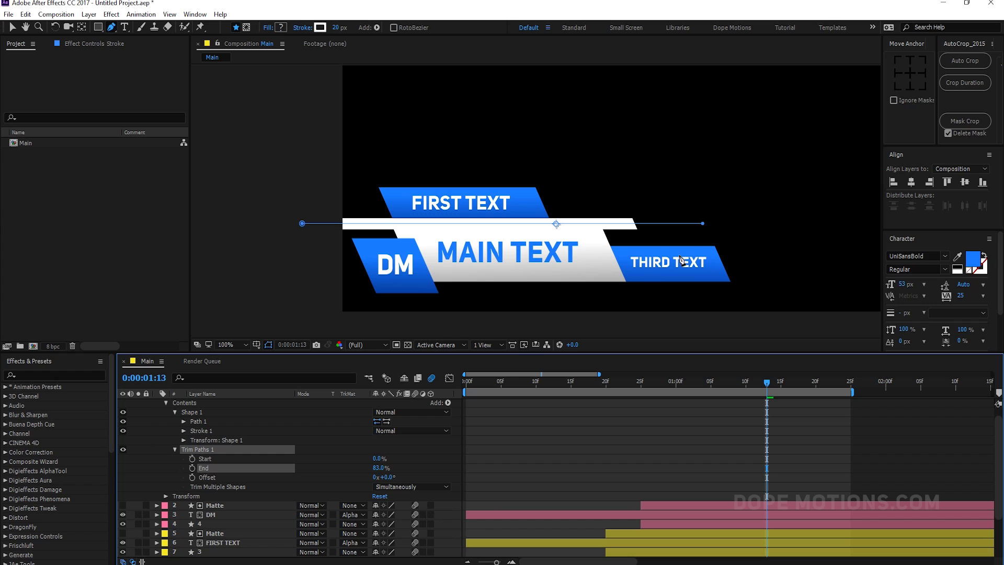
Shorten the line by moving its right end point to near the MAIN TEXT shape's upper-right corner, and collapse the layer.
drag(703, 225, 614, 226)
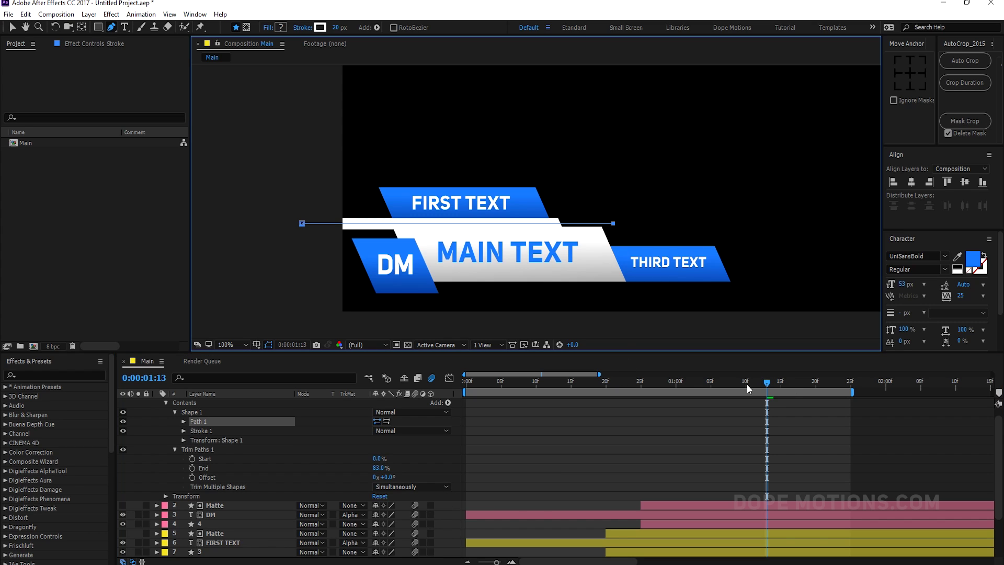
scroll(152, 441, up, 1)
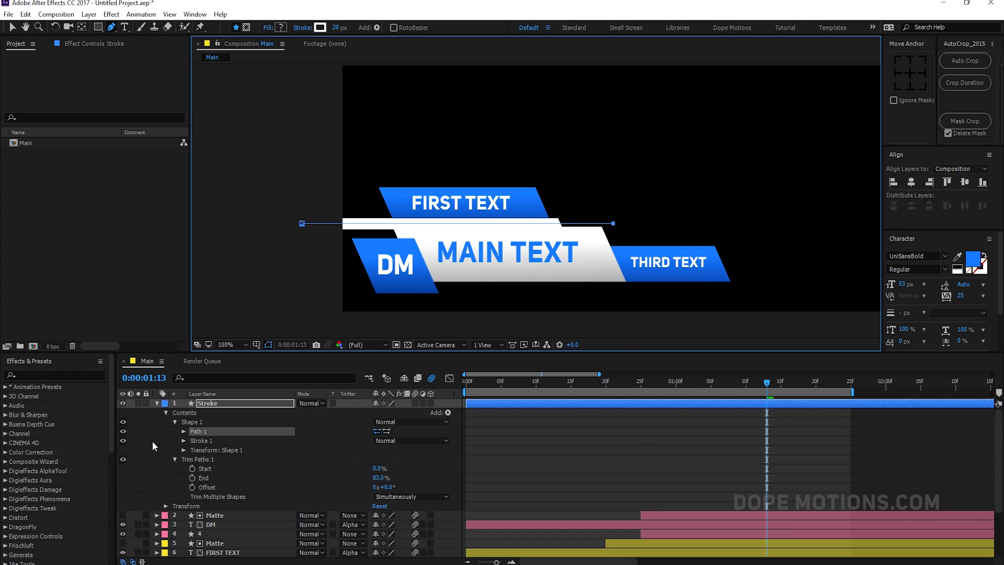
click(159, 405)
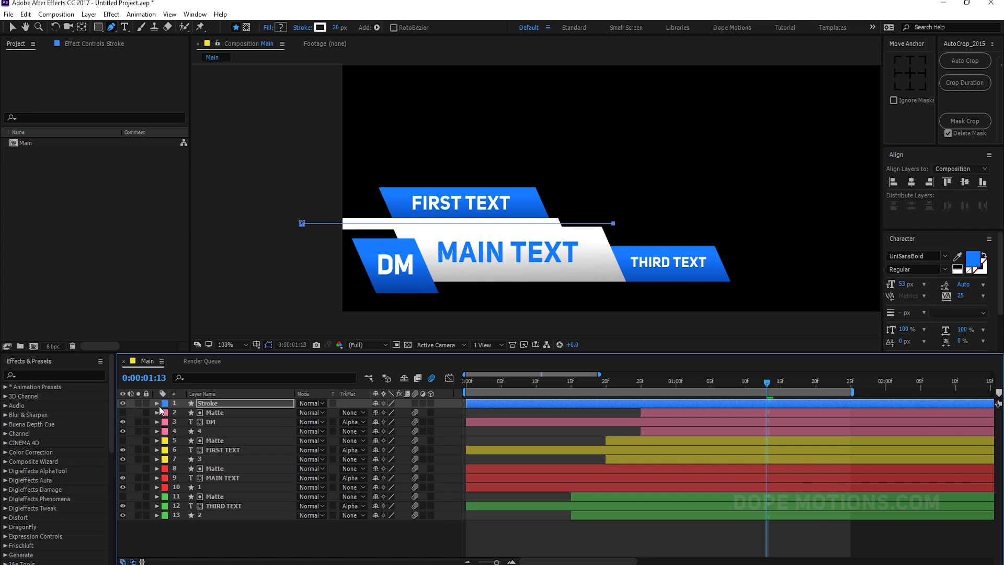
Show the Position keyframes of layer 1 behind MAIN TEXT, move the time to 0:00:01:00, and switch to the Selection tool.
click(214, 478)
click(234, 485)
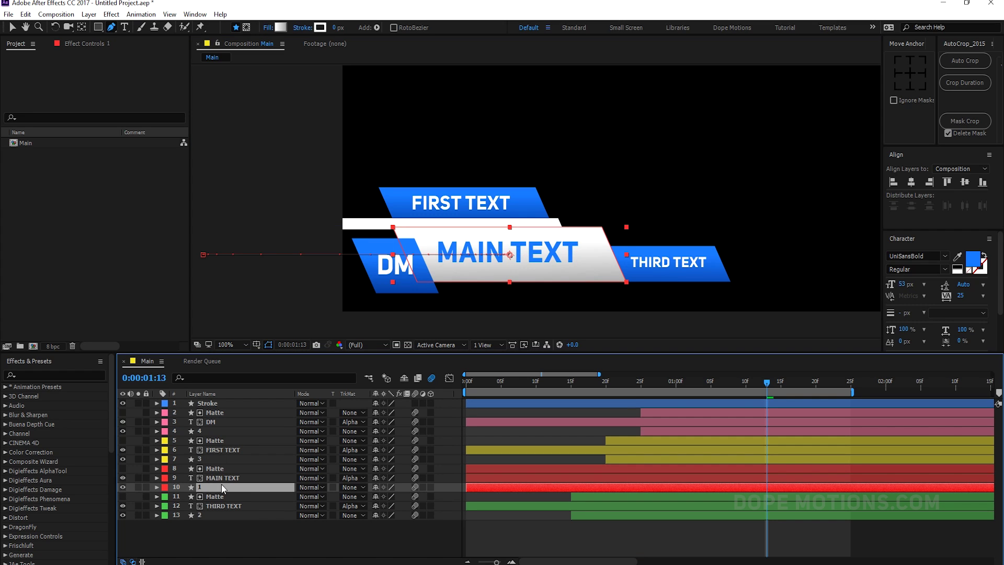
key(p)
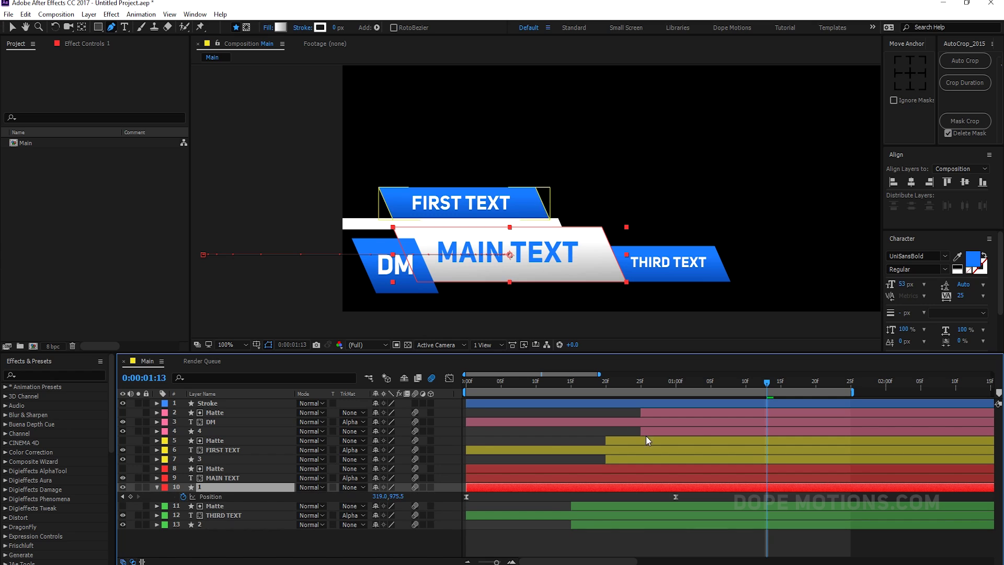
click(678, 384)
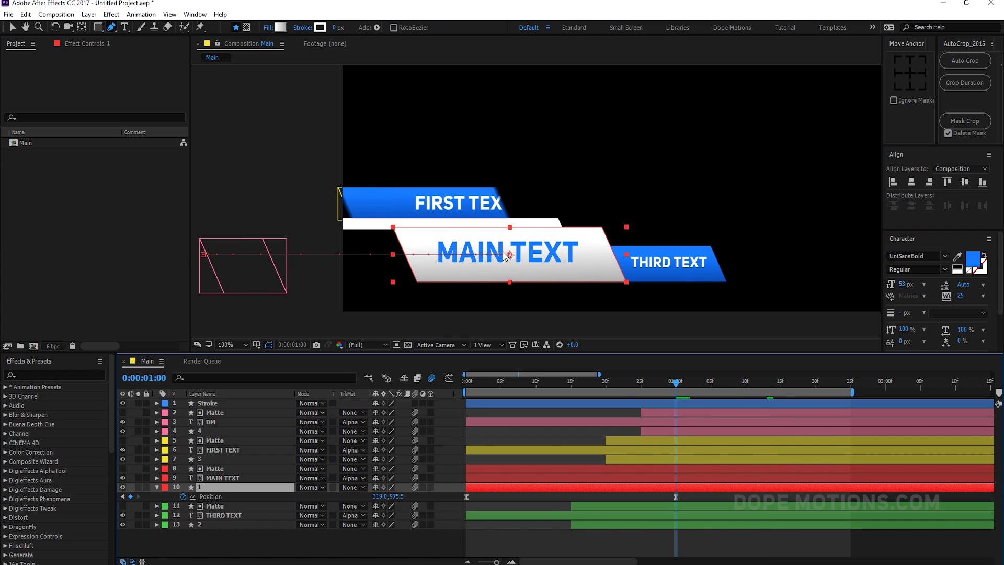
key(v)
Show the Stroke layer's Trim Paths properties and set End to 100% with a keyframe at 0:00:01:00.
click(203, 404)
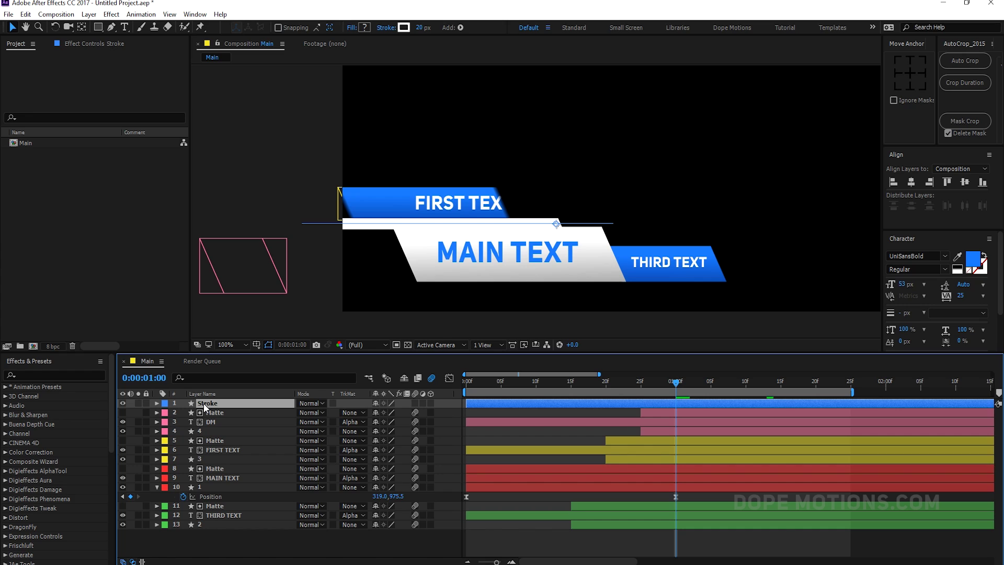
key(u)
key(u)
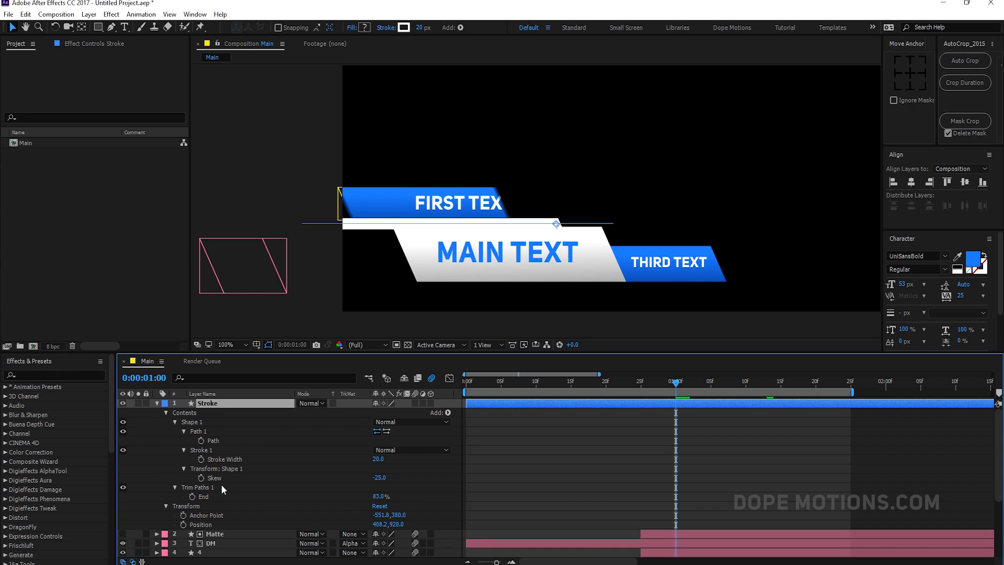
click(183, 450)
click(183, 430)
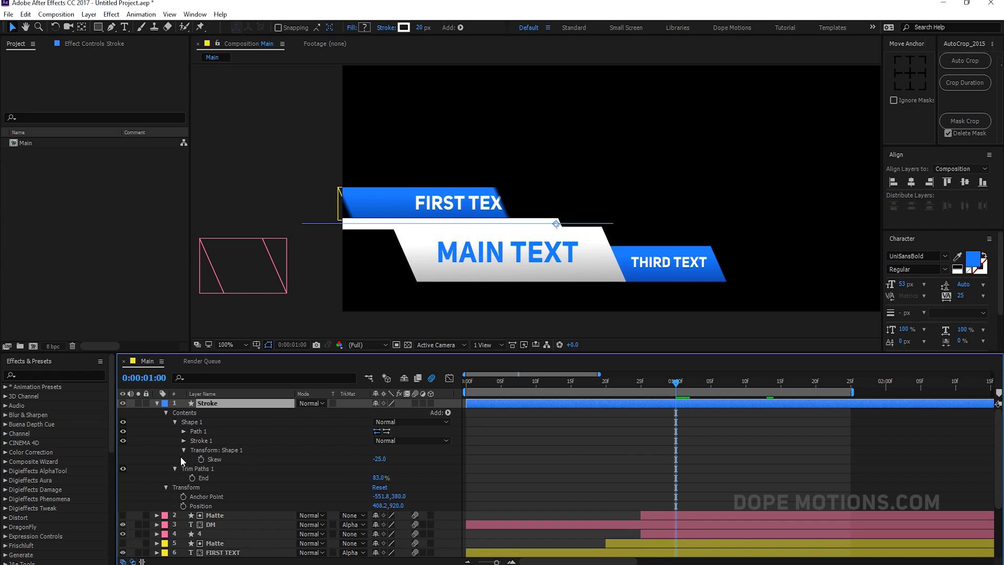
double_click(174, 468)
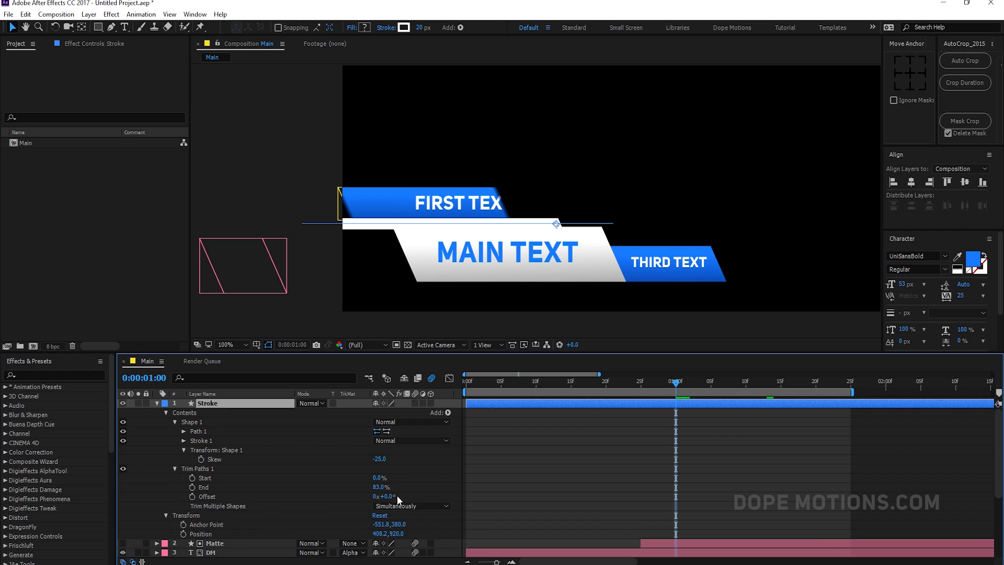
mouse_move(380, 487)
mouse_down()
mouse_move(366, 489)
mouse_move(403, 494)
mouse_up()
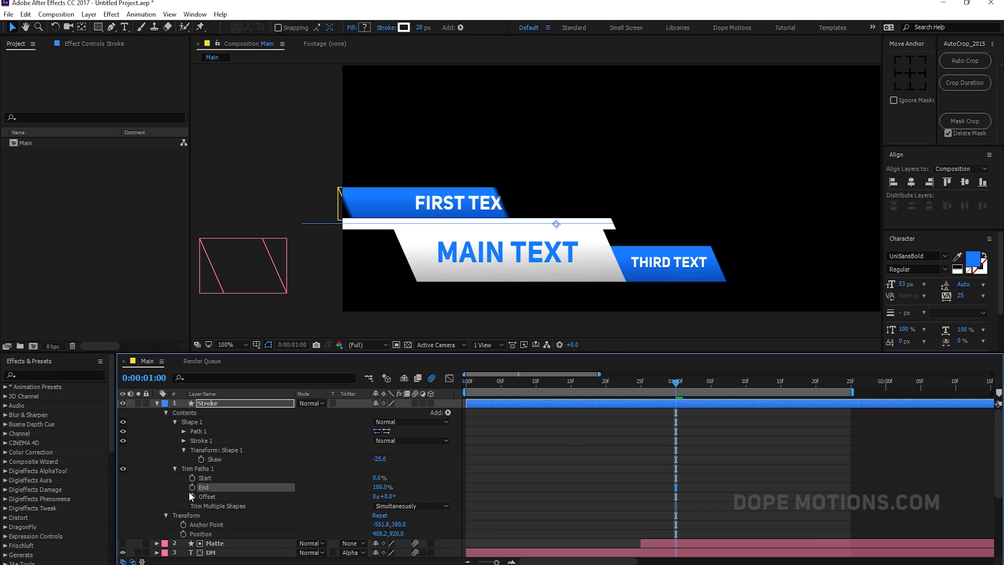
Keyframe the Trim Paths End at 0% on the first frame and move its 100% keyframe to 0:00:00:15.
drag(612, 381, 420, 385)
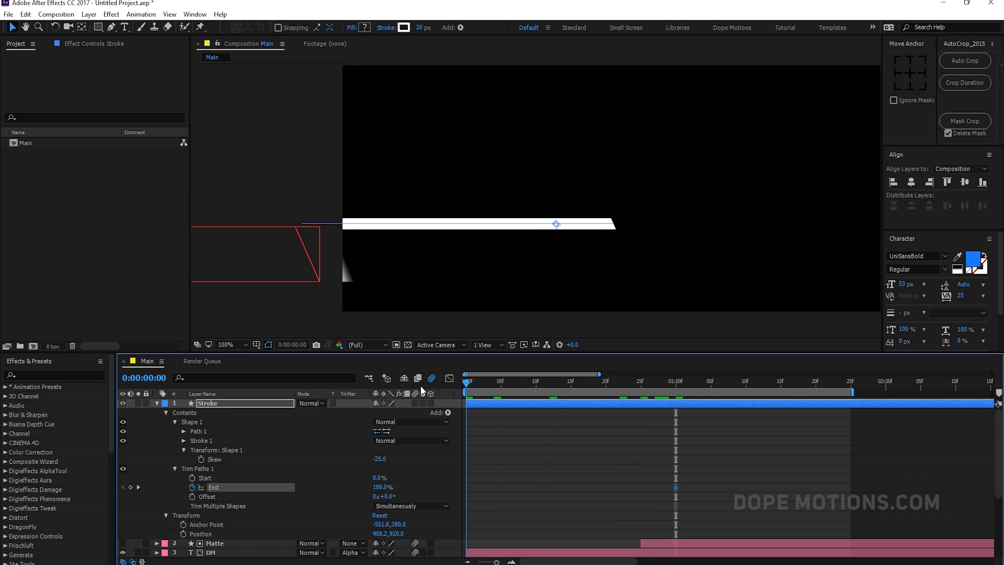
drag(375, 494, 275, 482)
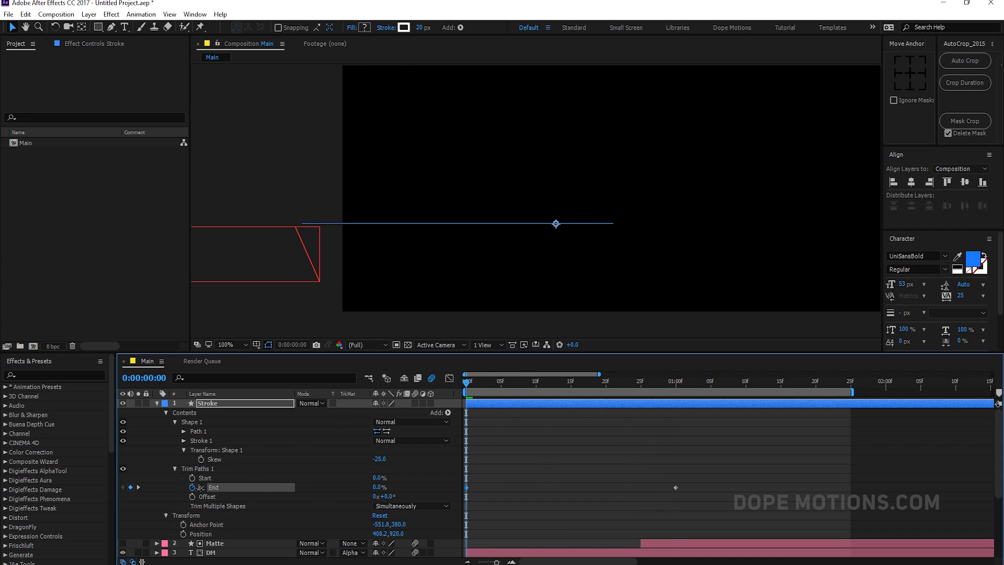
drag(528, 381, 571, 381)
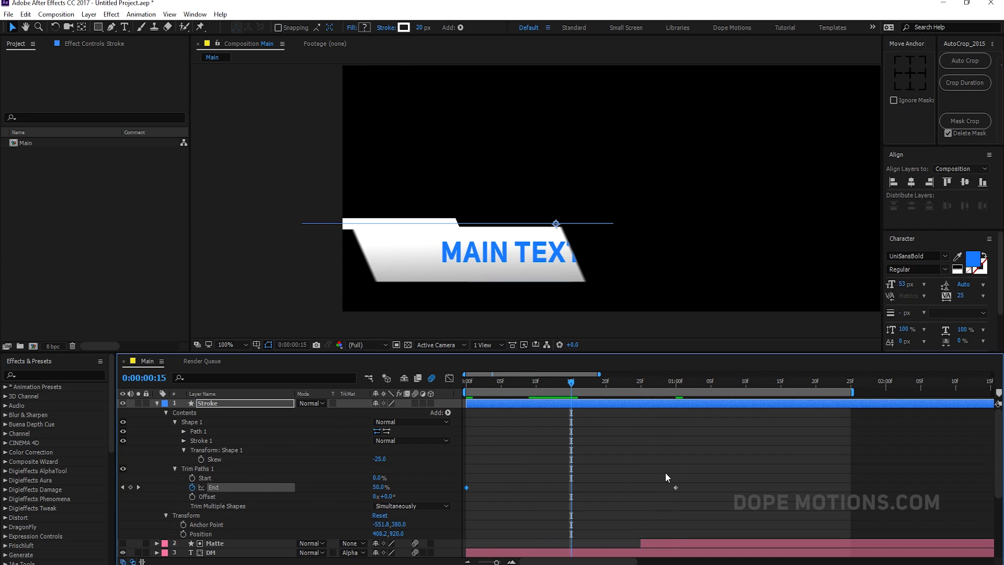
drag(674, 487, 571, 487)
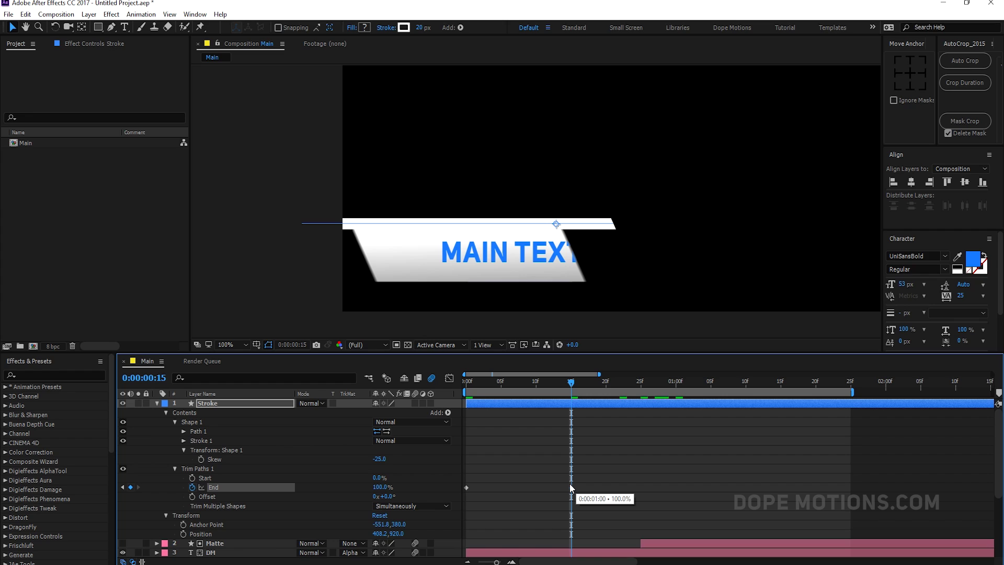
Keyframe the Trim Paths Start at 0% at 0:00:00:10 and 100% at 0:00:00:25, and preview the stroke animation.
drag(571, 381, 538, 385)
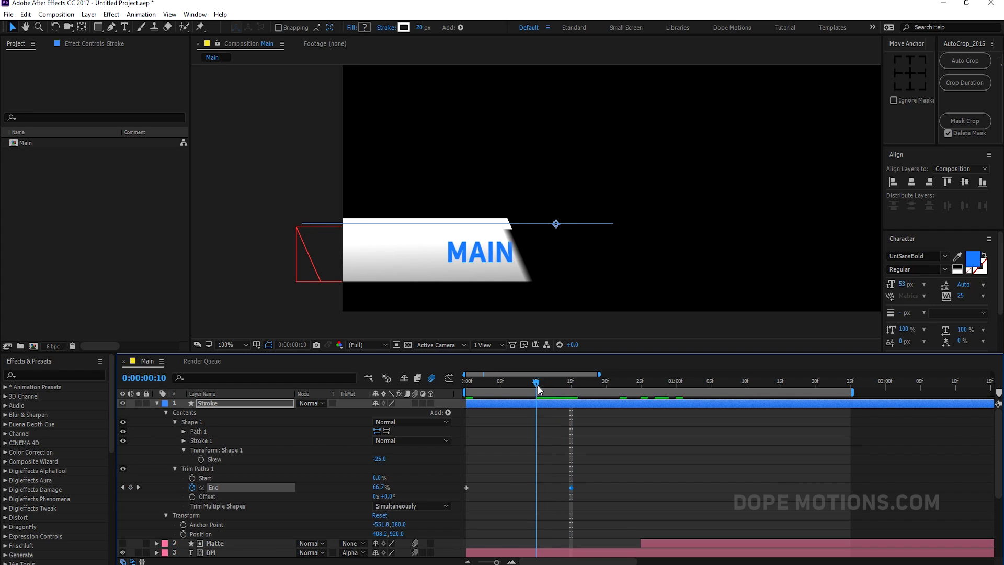
click(192, 478)
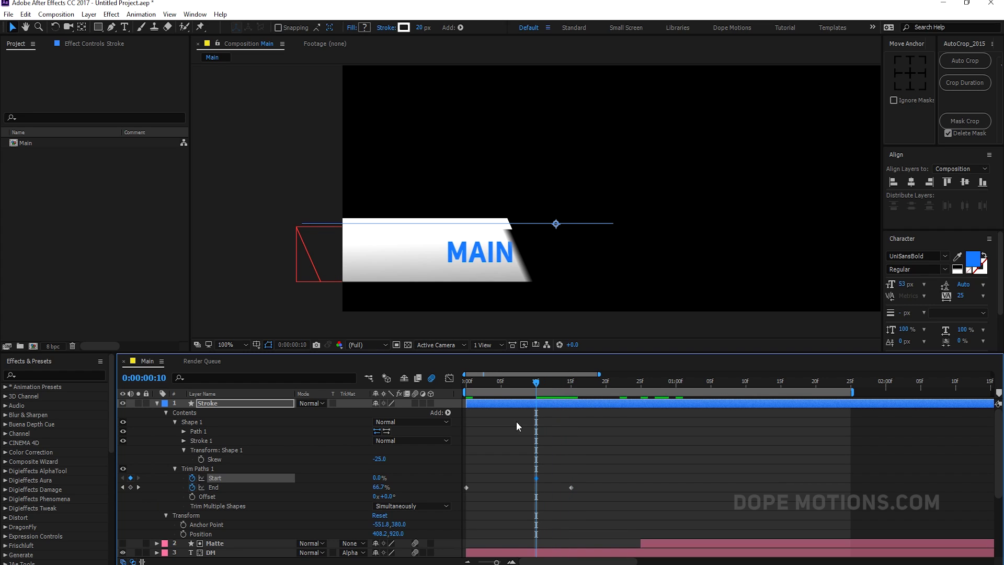
drag(544, 382, 636, 393)
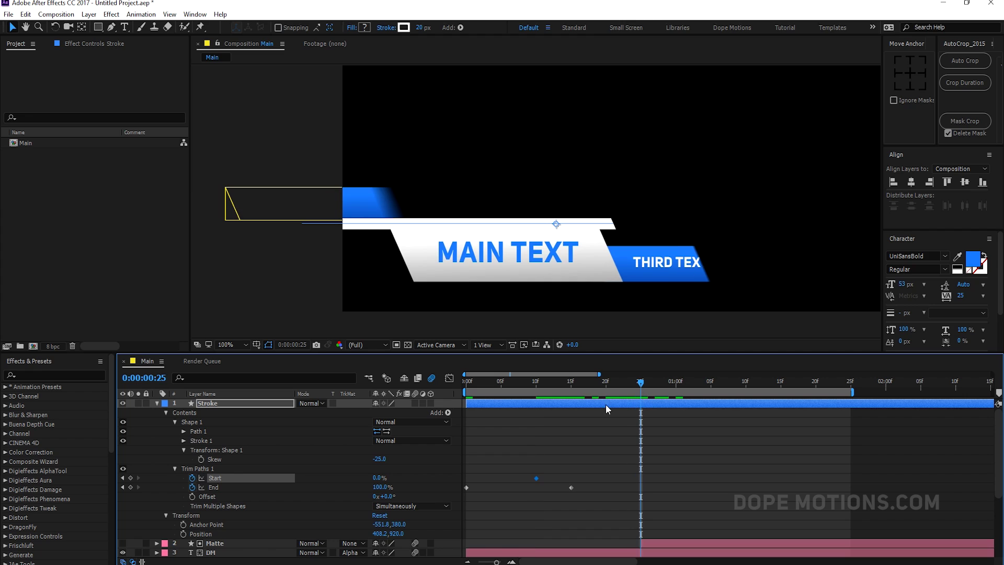
drag(378, 478, 455, 475)
click(485, 438)
key(space)
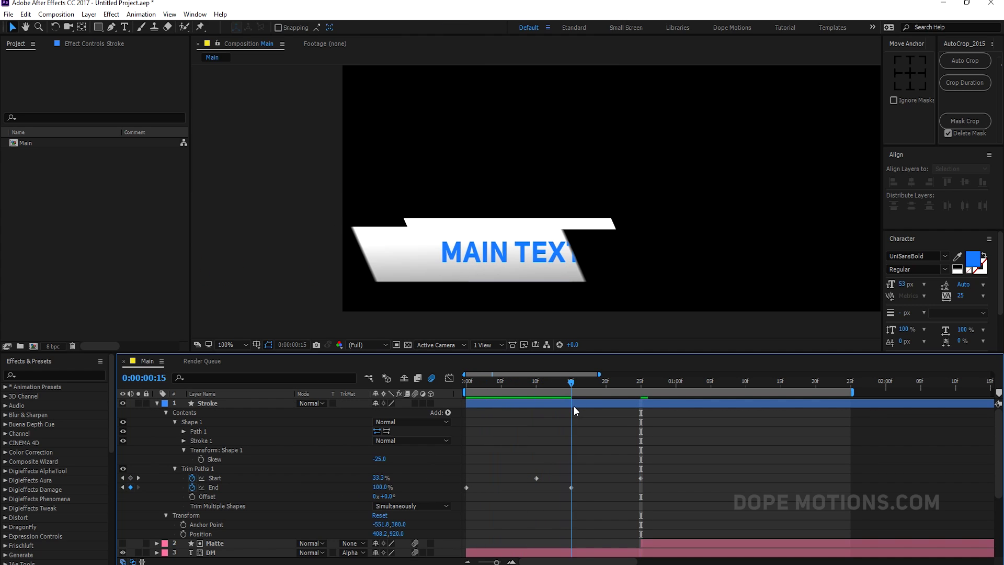
Apply Easy Ease to the Stroke layer's Trim Paths Start and End keyframes and enable motion blur for the layer.
key(space)
drag(674, 453, 462, 501)
key(F9)
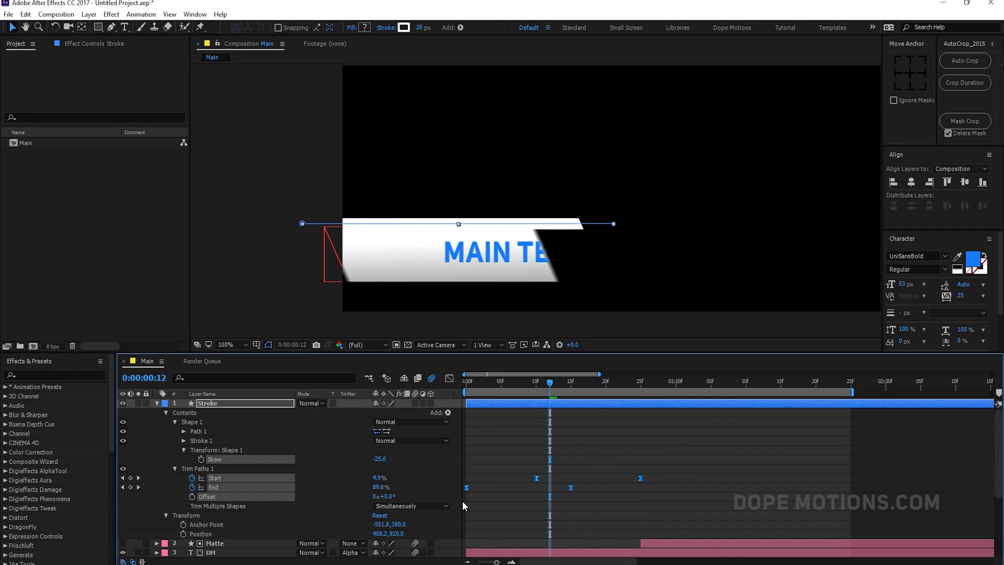
click(415, 403)
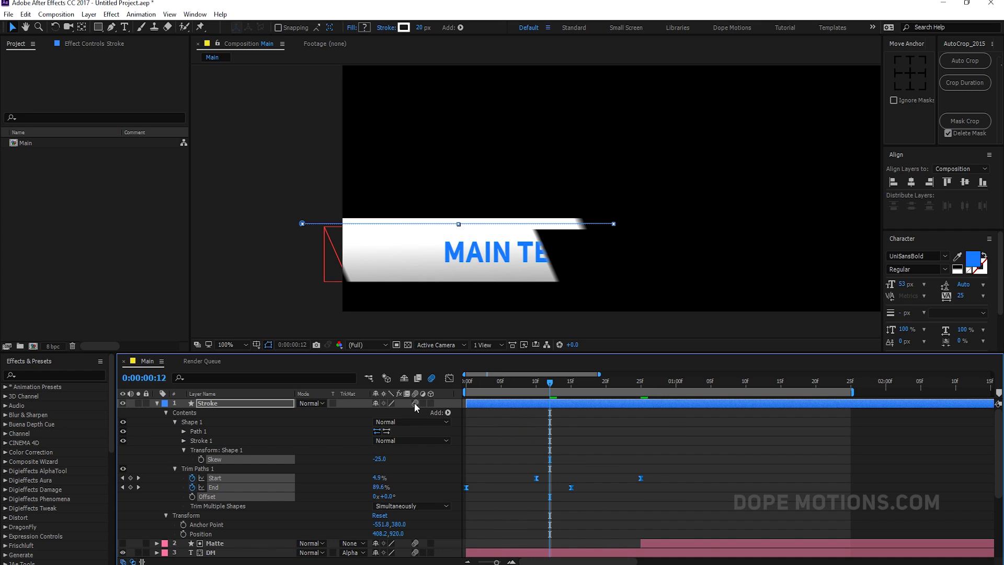
Try shifting the speed peaks of the Trim Paths curves towards their end keyframes in the Graph Editor, preview, and undo it.
click(449, 377)
drag(544, 522, 463, 540)
mouse_move(555, 526)
mouse_down()
mouse_move(571, 525)
mouse_move(458, 542)
mouse_move(488, 526)
mouse_move(525, 526)
mouse_up()
key(ctrl+z)
drag(499, 380, 425, 391)
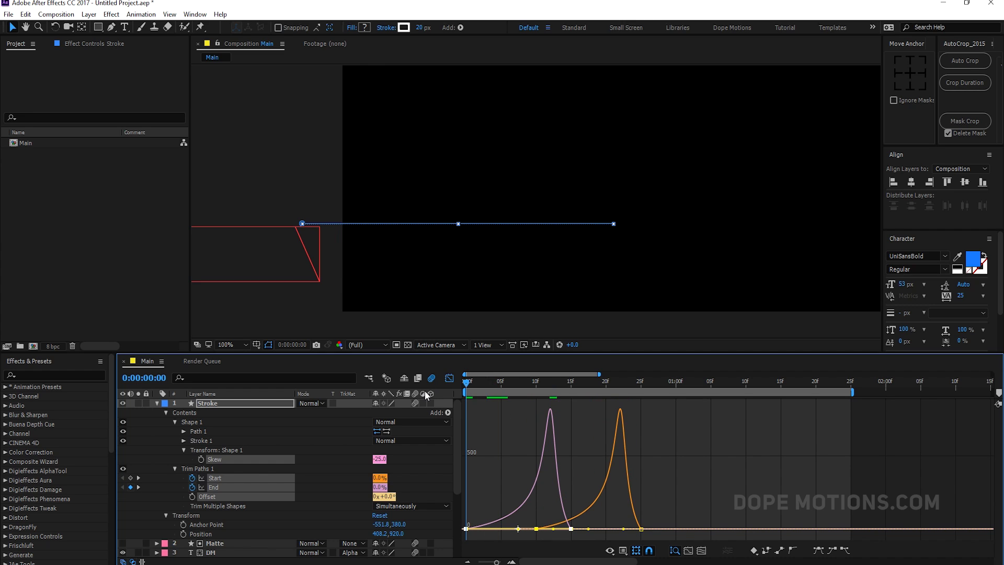
key(space)
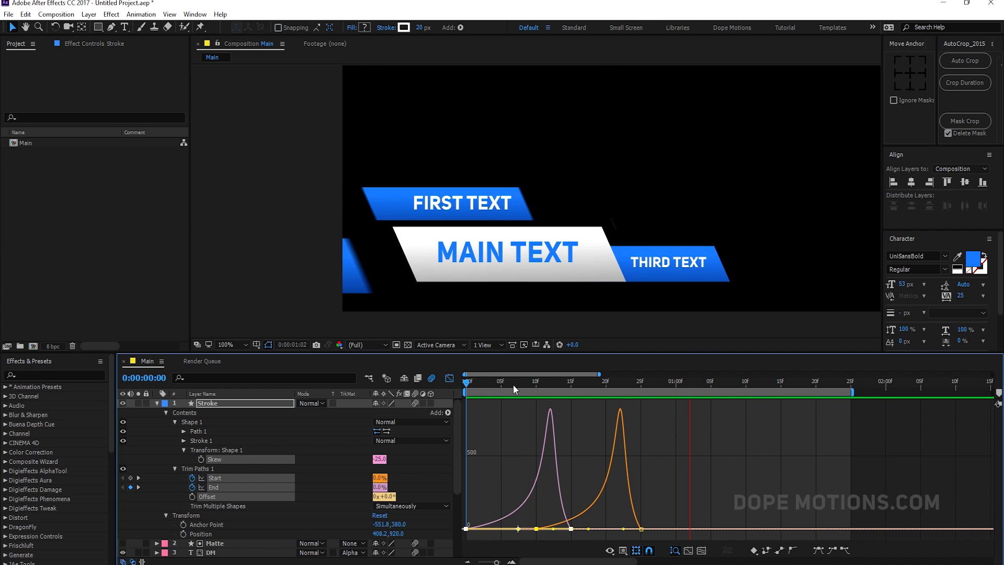
key(ctrl+z)
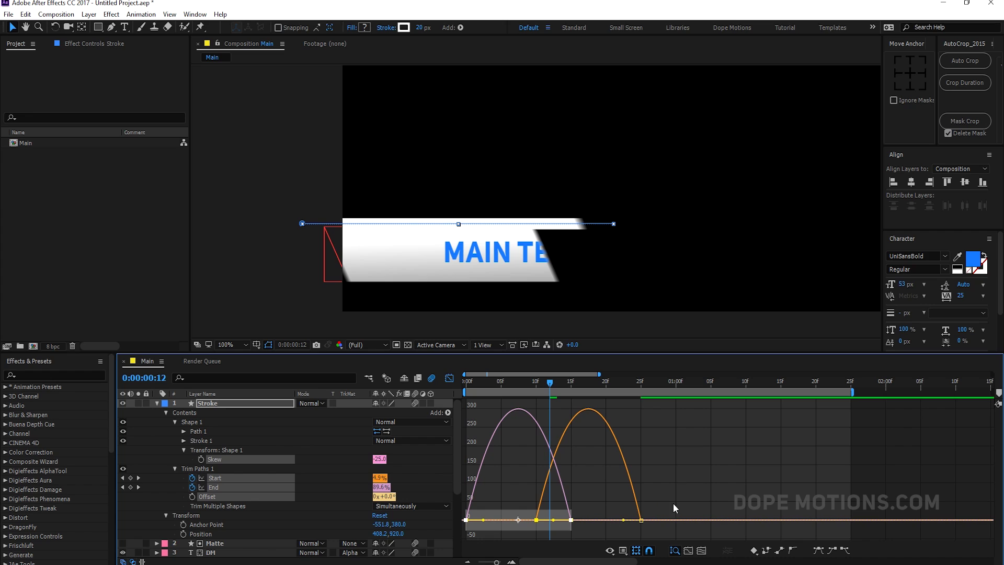
Reshape the Trim Paths Start and End speed curves into sharp peaks midway between their keyframes, preview, and close the Graph Editor.
drag(583, 506, 578, 515)
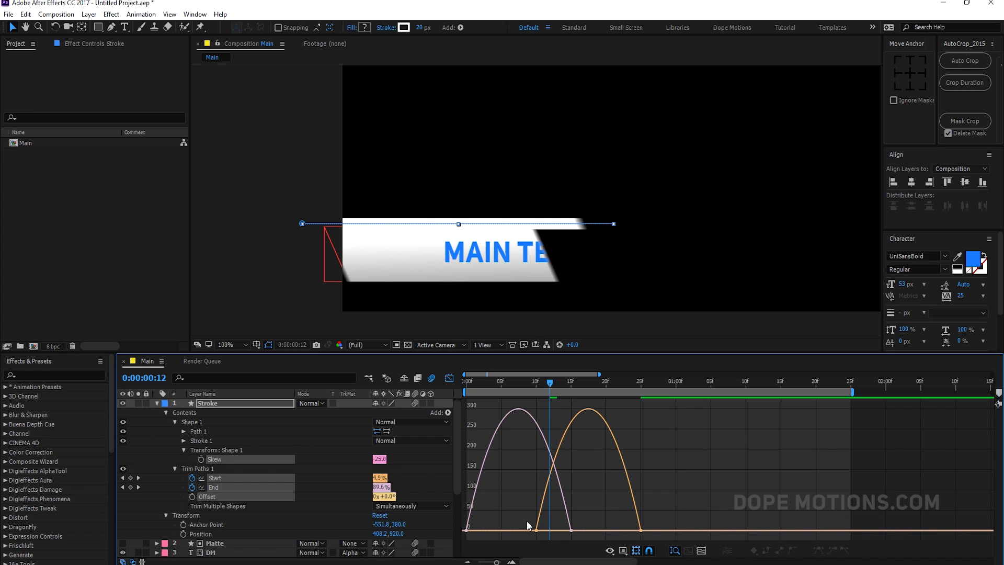
mouse_move(507, 537)
mouse_down()
mouse_move(460, 540)
mouse_move(513, 526)
mouse_up()
drag(666, 510, 567, 542)
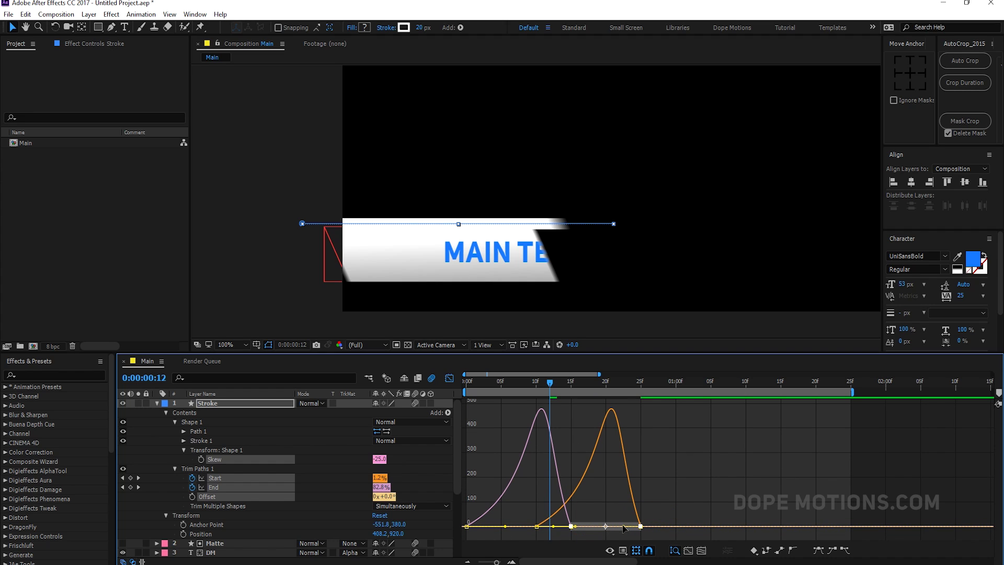
drag(622, 525, 599, 527)
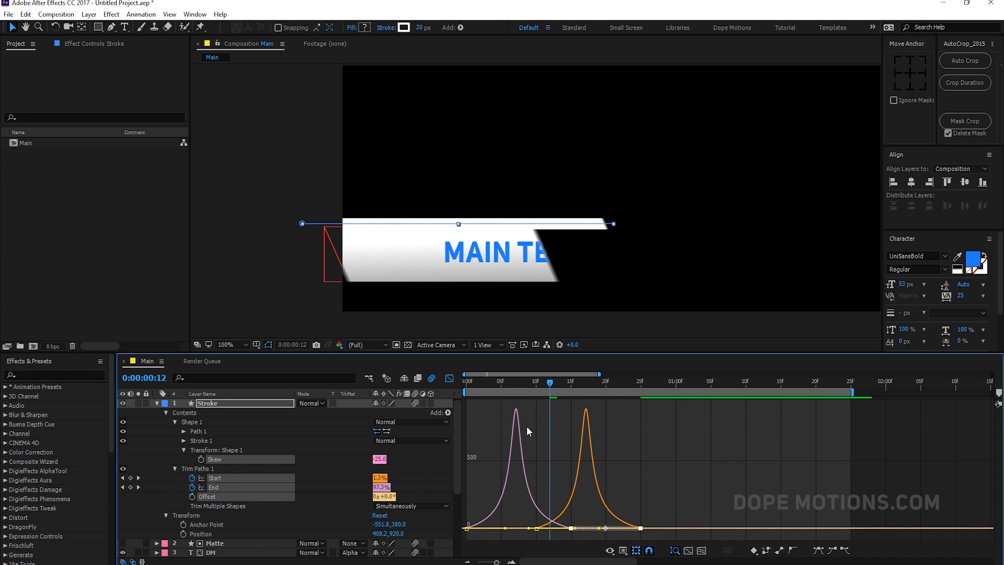
key(space)
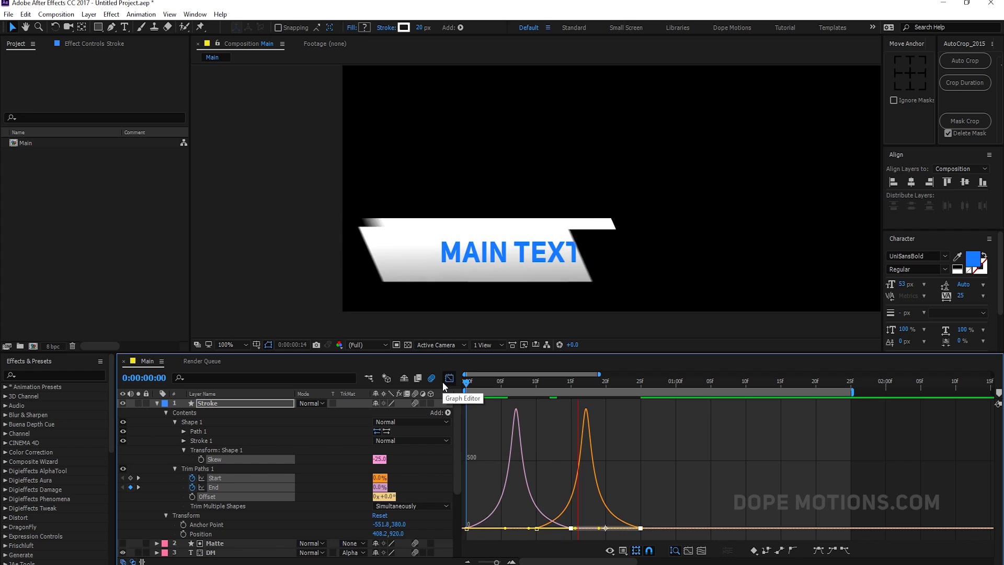
click(449, 377)
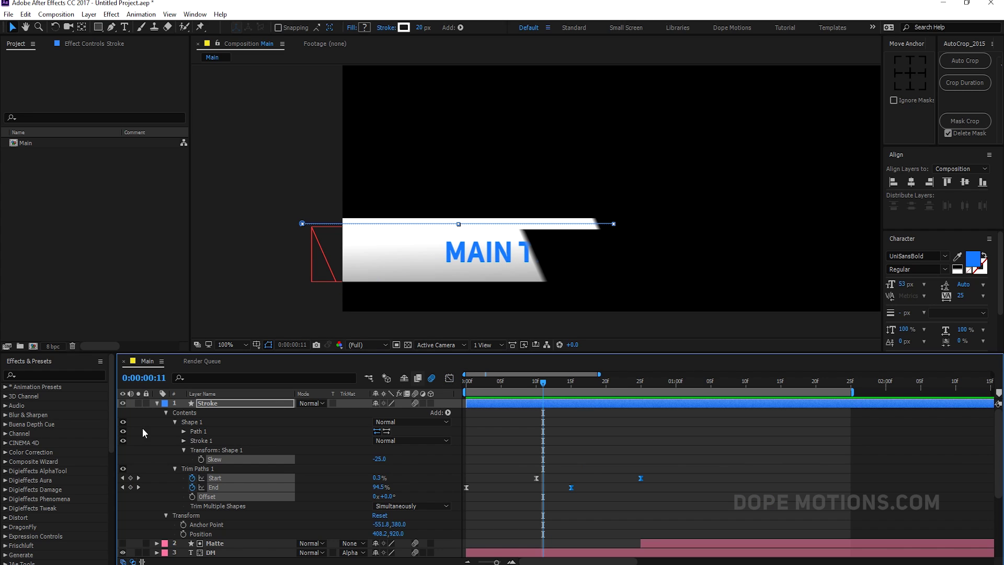
Reduce the Stroke layer to its keyframed properties and preview the animation from the first frame.
click(157, 403)
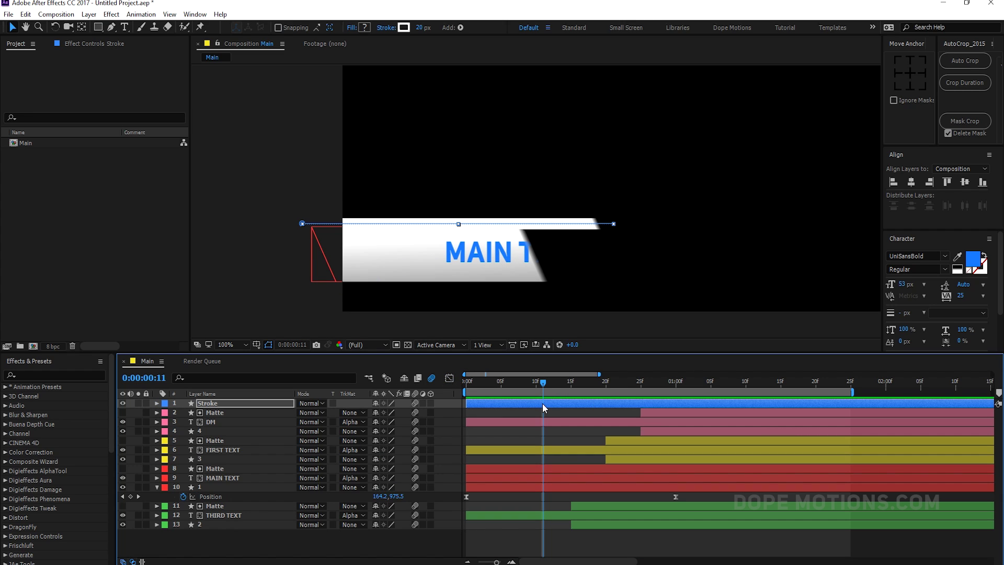
key(u)
drag(597, 382, 465, 382)
key(space)
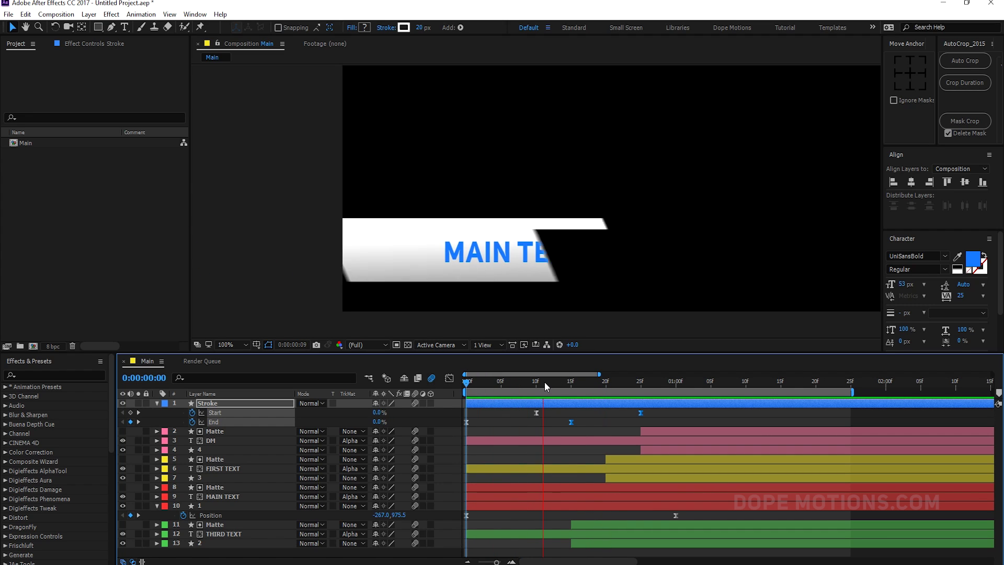
Set the Stroke layer's stroke width to 12 px at 0:00:00:20 and preview the animation from the first frame.
click(606, 382)
click(420, 27)
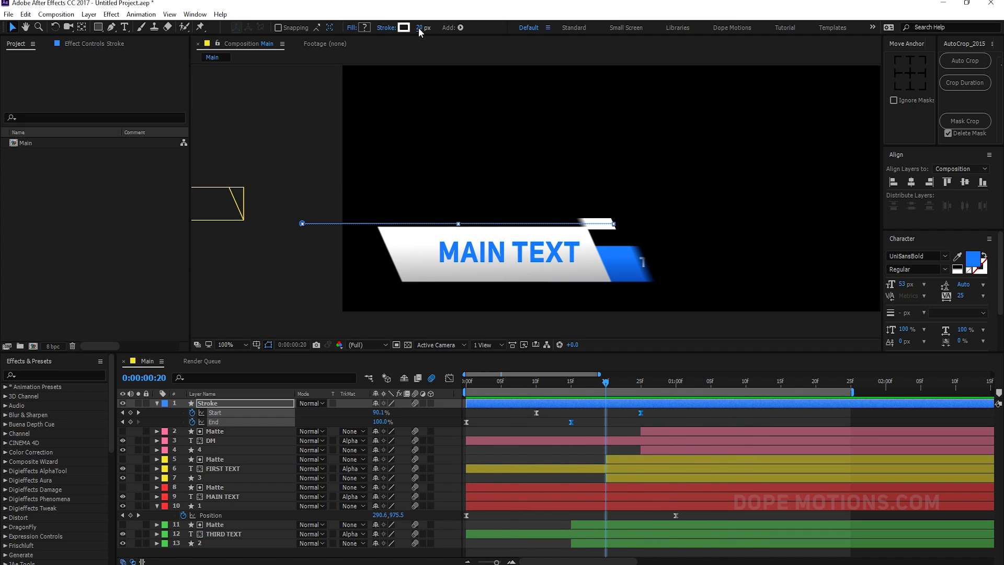
key(Return)
click(535, 448)
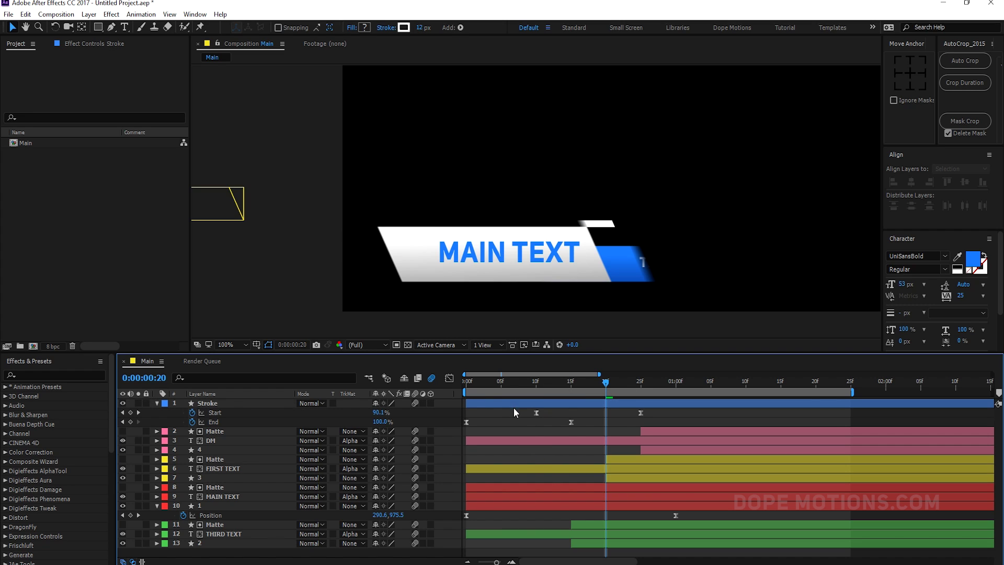
key(Home)
key(space)
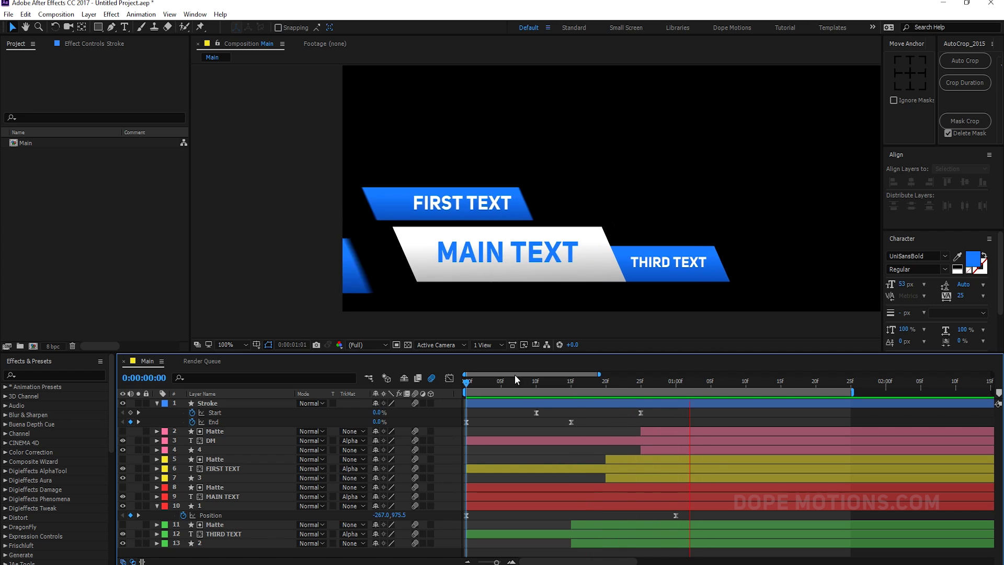
key(space)
Recolor the Stroke layer's stroke by sampling the blue of the character fill color, and check it at 0:00:00:13.
click(217, 402)
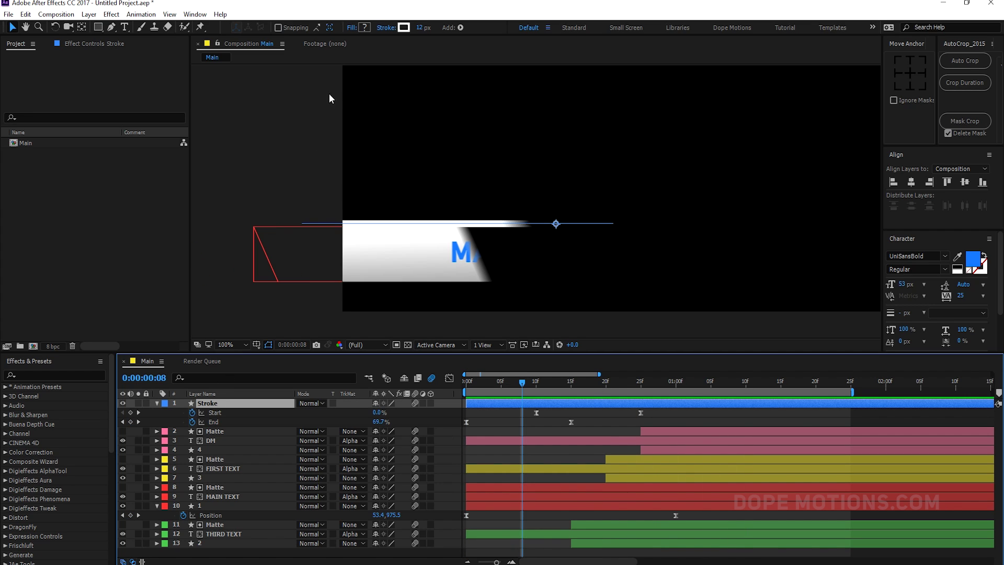
click(404, 28)
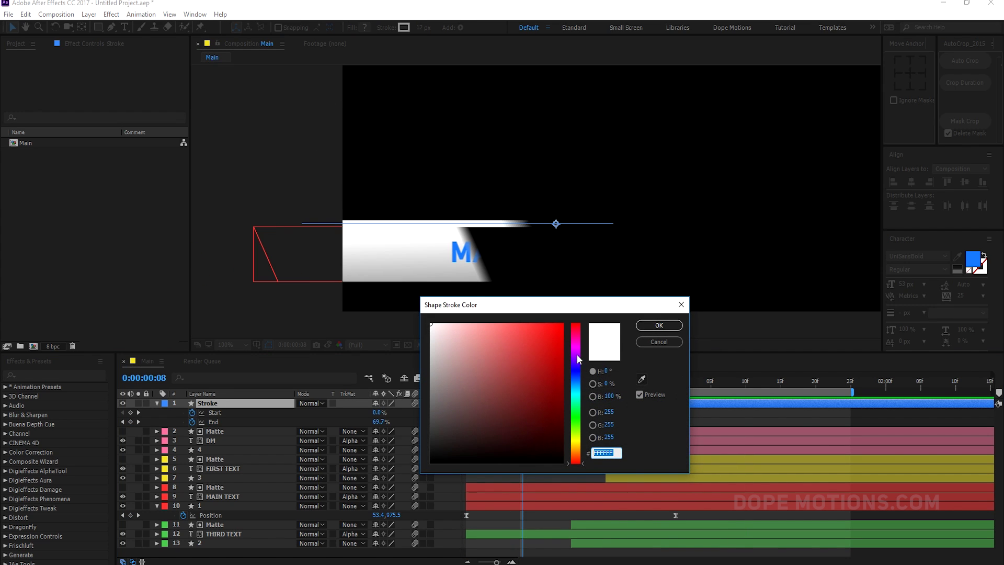
click(642, 379)
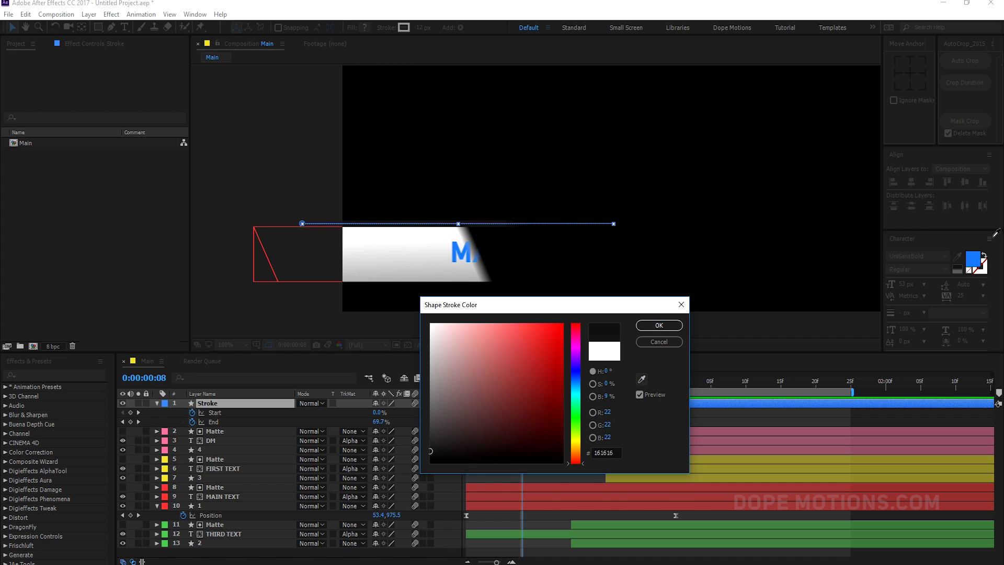
click(973, 260)
key(Return)
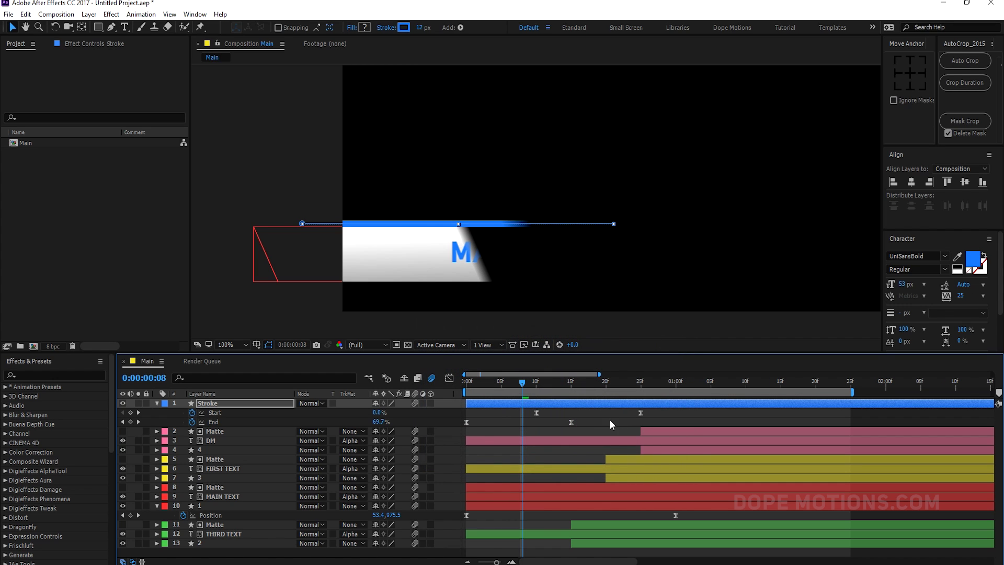
mouse_move(521, 385)
mouse_down()
mouse_move(651, 385)
mouse_move(558, 397)
mouse_up()
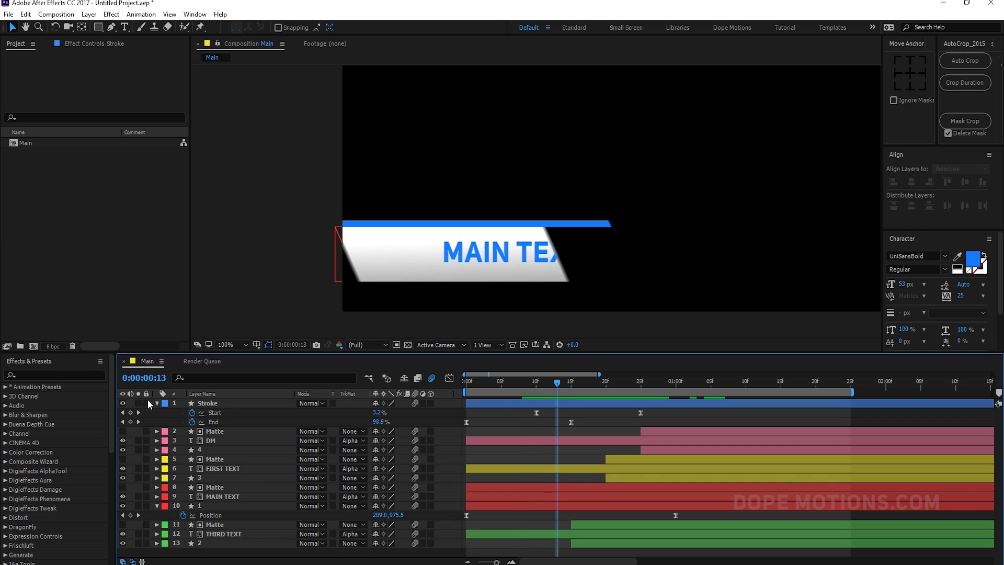
Trim the end of the Stroke layer to the current time at 0:00:00:25.
drag(617, 391, 640, 391)
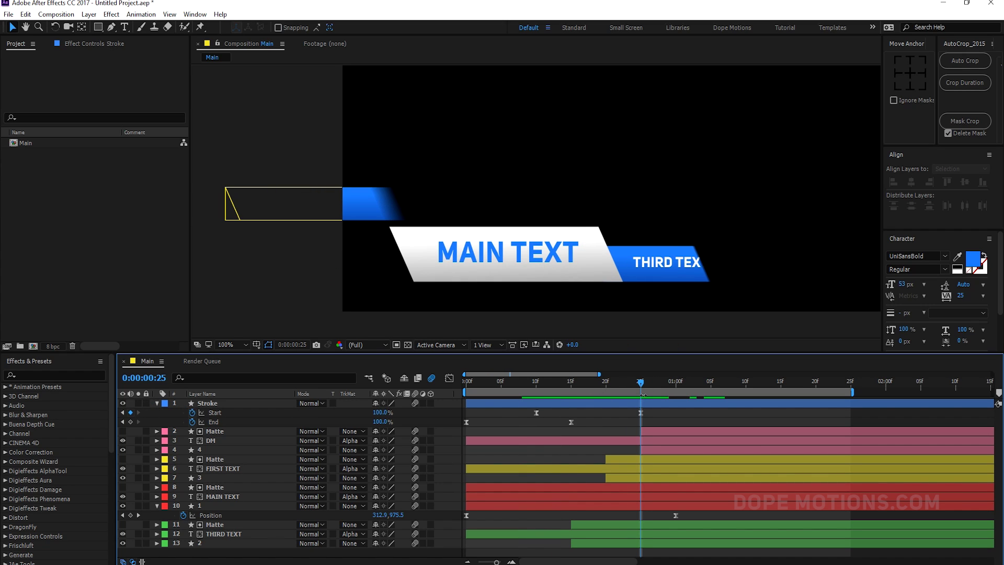
click(643, 404)
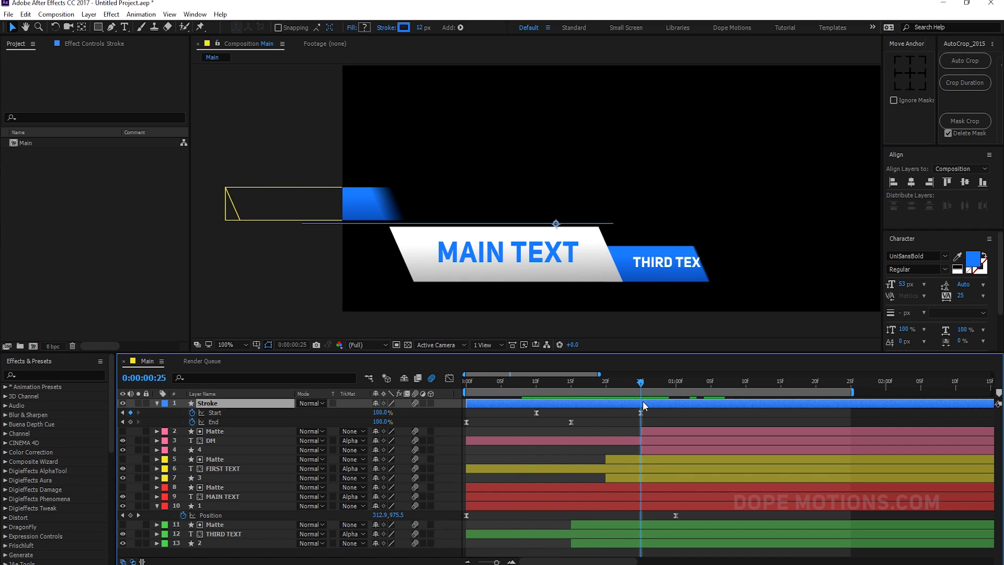
key(alt+bracketright)
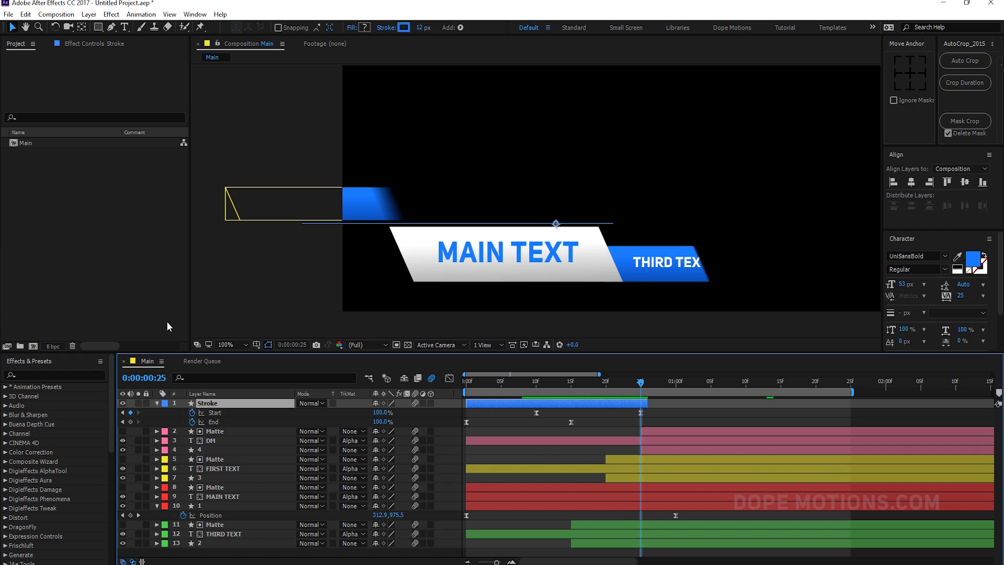
Duplicate the Stroke layer, show the copy's keyframes, and move the copy down across the lower part of the MAIN TEXT box.
click(156, 404)
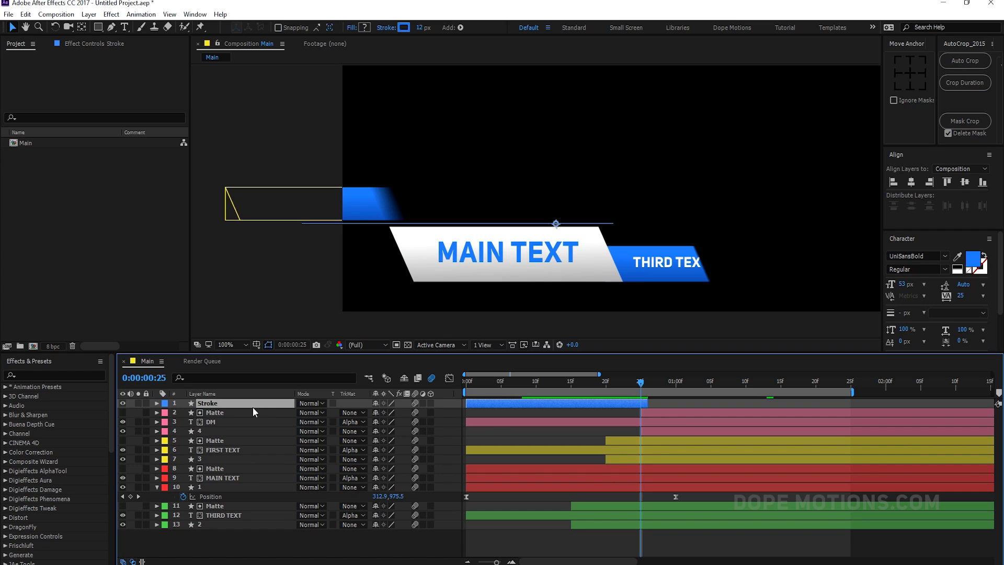
key(ctrl+d)
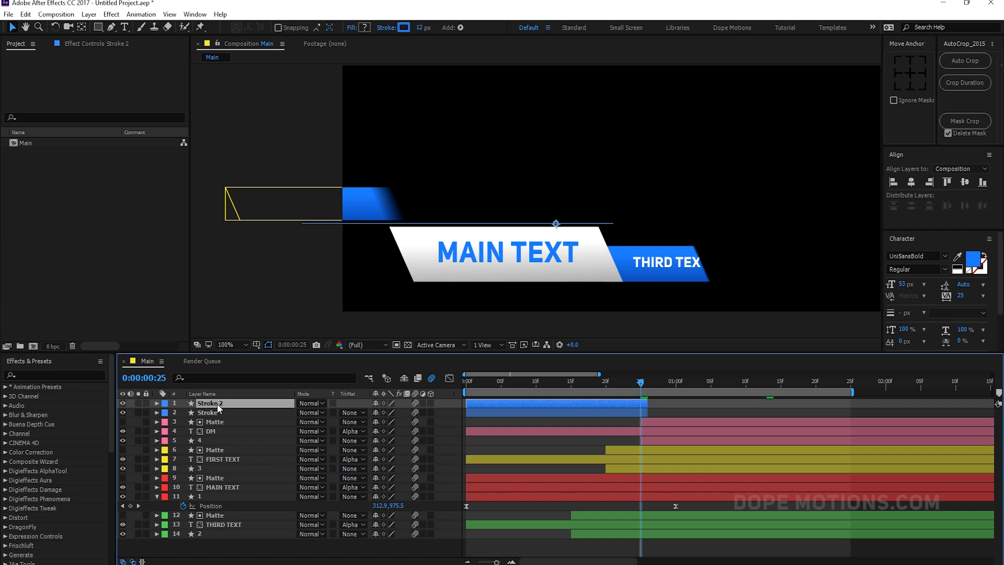
key(u)
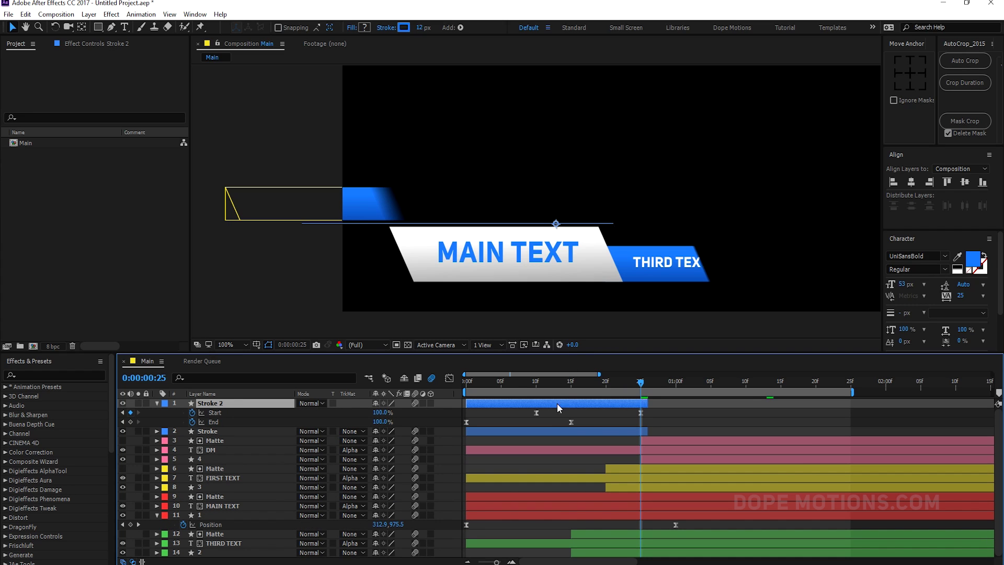
drag(649, 410, 482, 428)
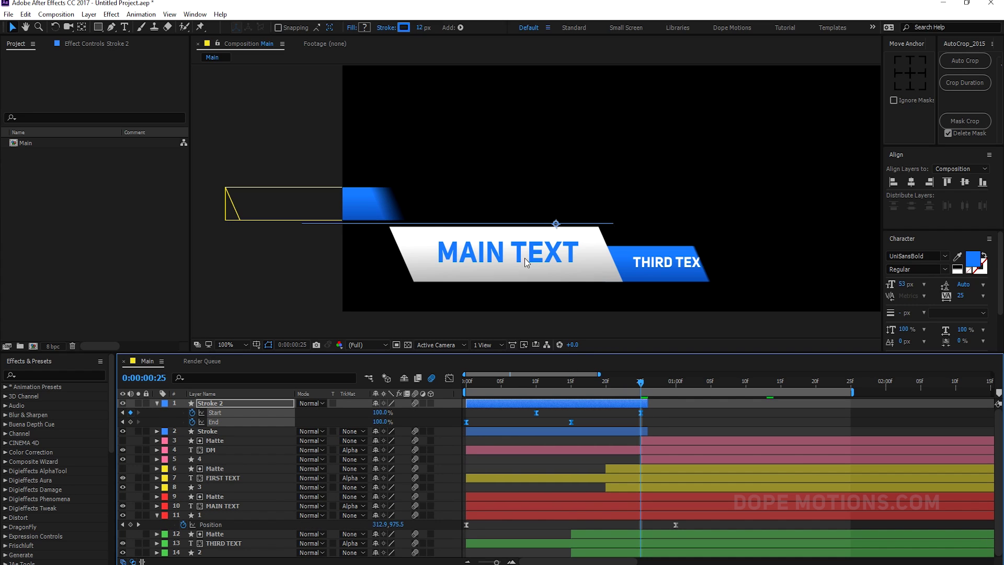
mouse_move(555, 222)
mouse_down()
mouse_move(591, 259)
mouse_move(585, 273)
mouse_up()
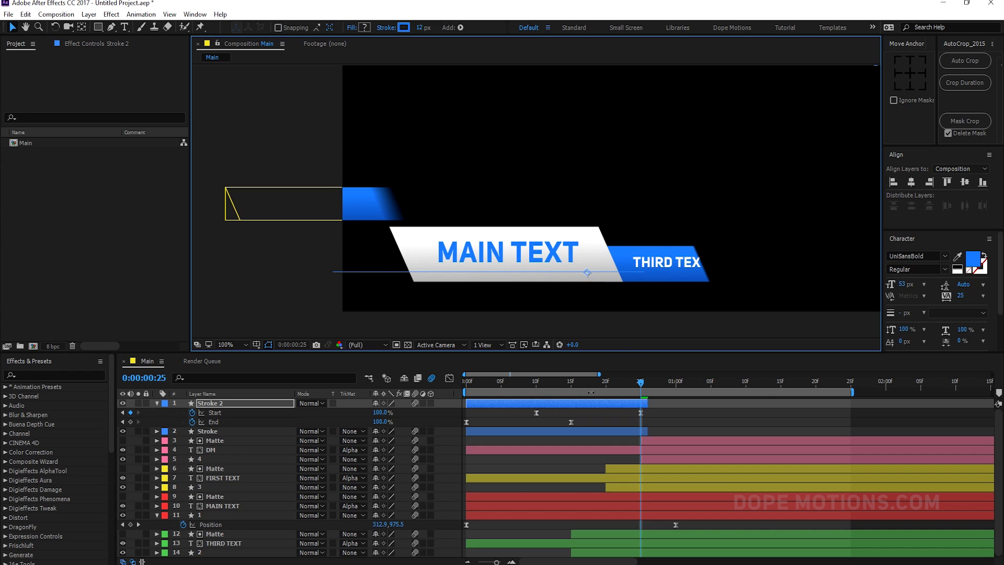
Shift the duplicated stroke layer in time to start at 0:00:00:05 and check the animation up to 0:00:00:20.
drag(535, 406, 569, 406)
click(587, 414)
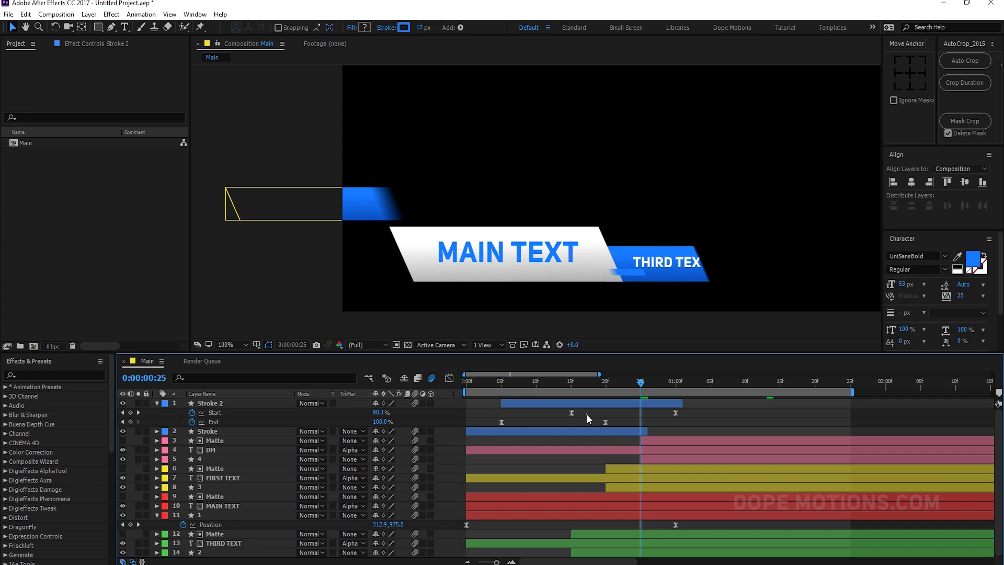
drag(506, 380, 606, 403)
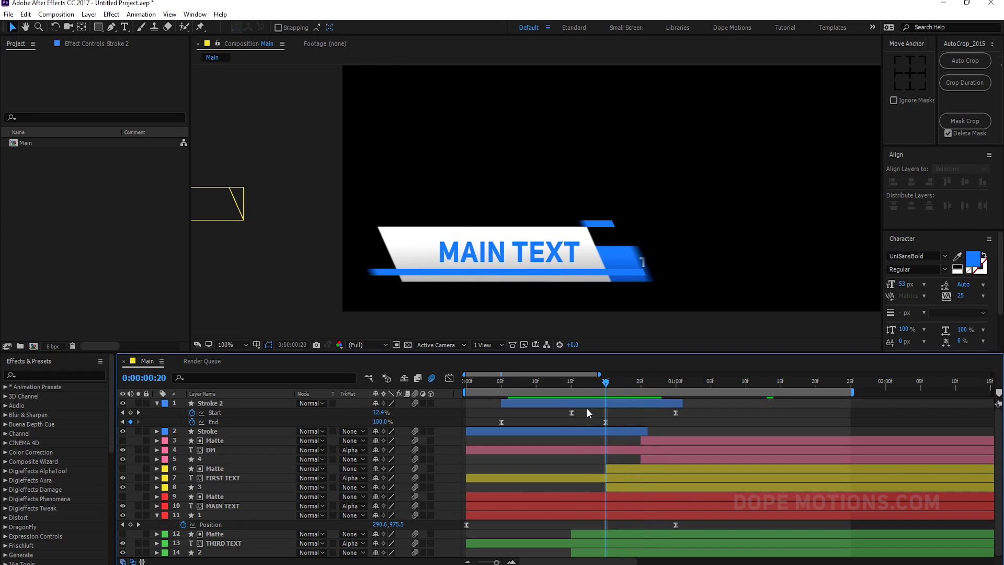
Set the Stroke 2 layer's stroke width to 7 px.
click(585, 403)
click(420, 28)
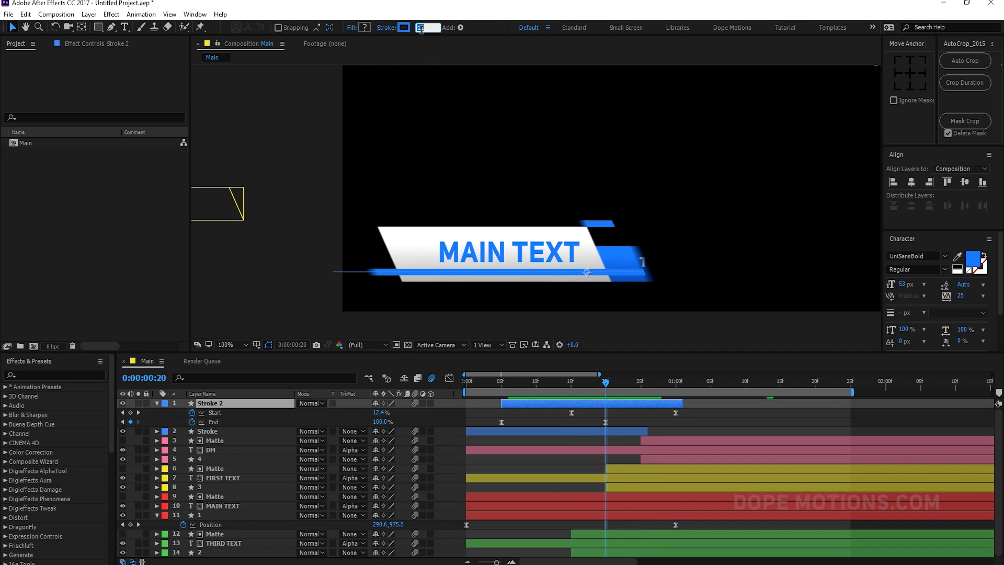
text(7)
key(Return)
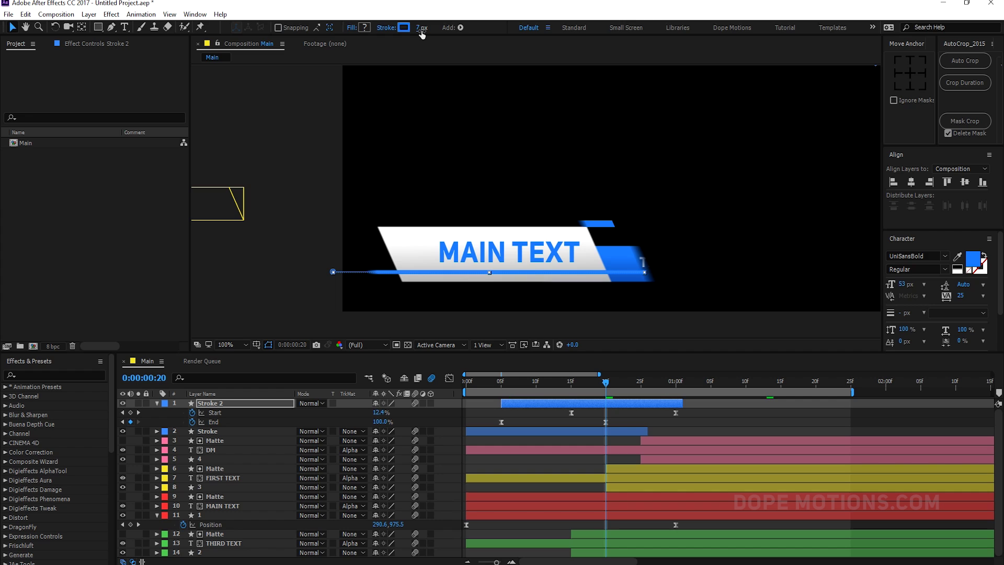
click(720, 410)
Expand the Stroke 2 layer's contents down to Path 1 inside Shape 1, with the time at 0:00:00:17.
mouse_move(605, 383)
mouse_down()
mouse_move(515, 384)
mouse_move(617, 391)
mouse_move(570, 392)
mouse_move(594, 390)
mouse_move(584, 391)
mouse_up()
click(573, 403)
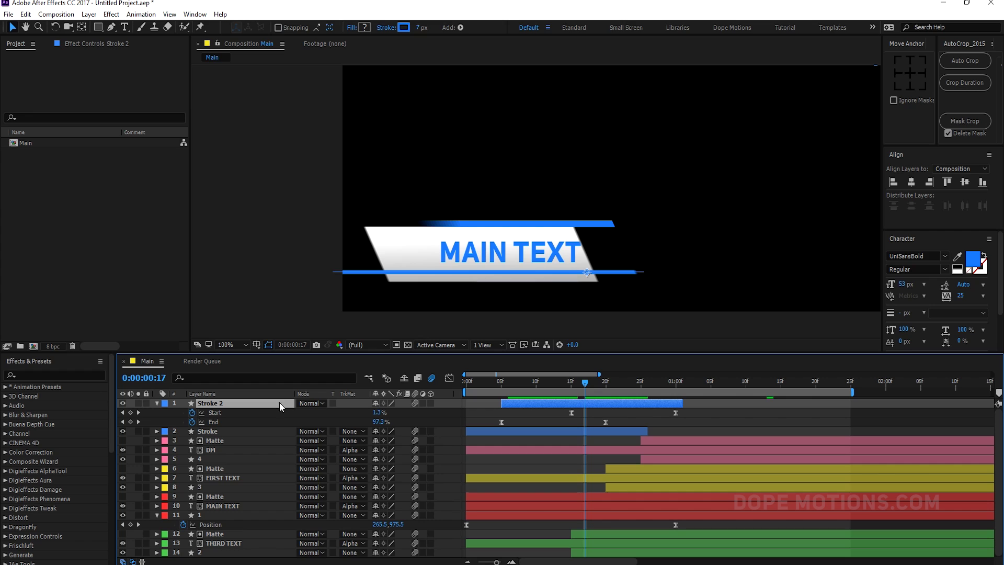
click(156, 403)
click(158, 403)
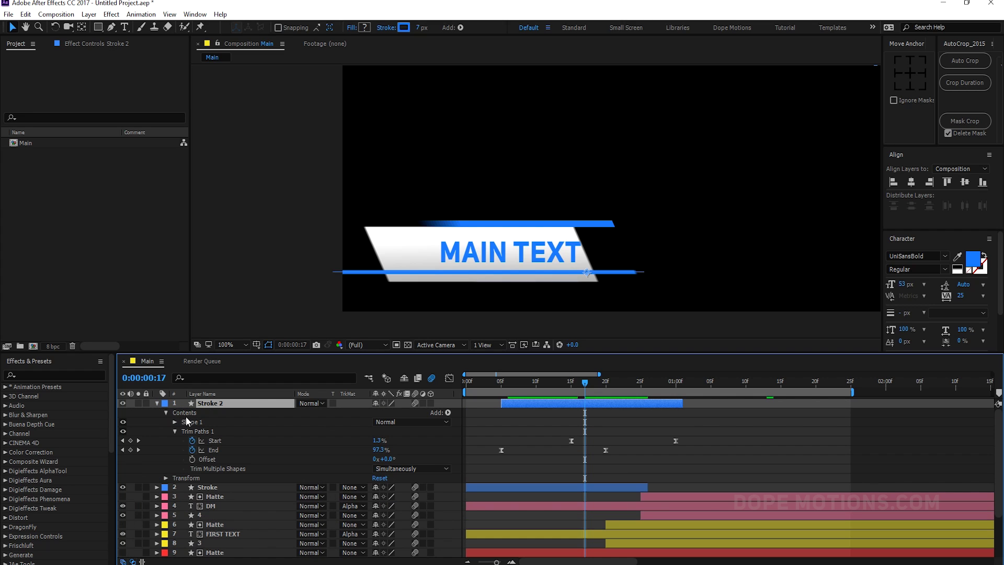
click(167, 415)
click(174, 430)
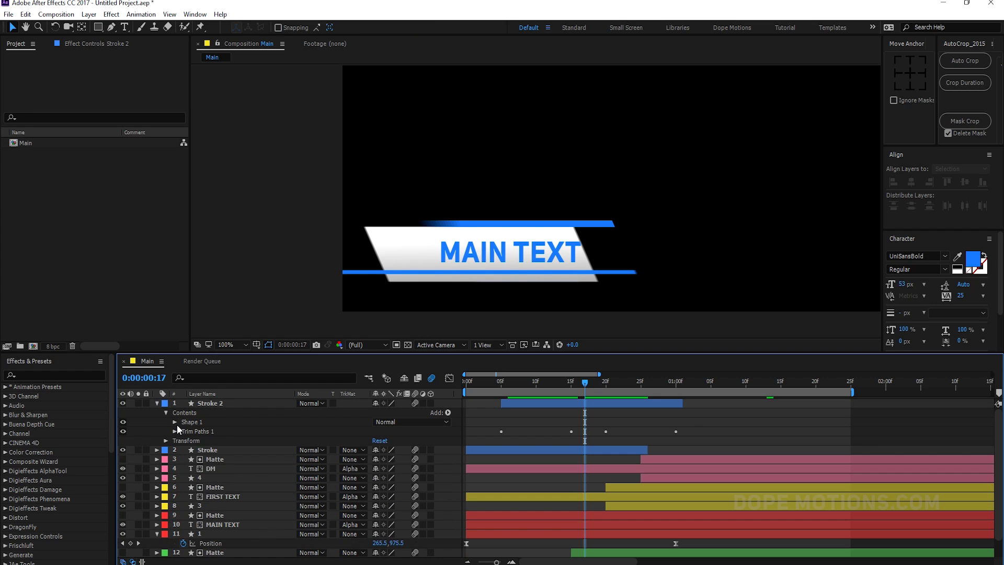
click(175, 421)
Try shortening Stroke 2's path by moving its end point back to the edge of the MAIN TEXT box.
click(199, 431)
drag(644, 272, 599, 273)
mouse_move(587, 380)
mouse_down()
mouse_move(636, 388)
mouse_move(592, 390)
mouse_up()
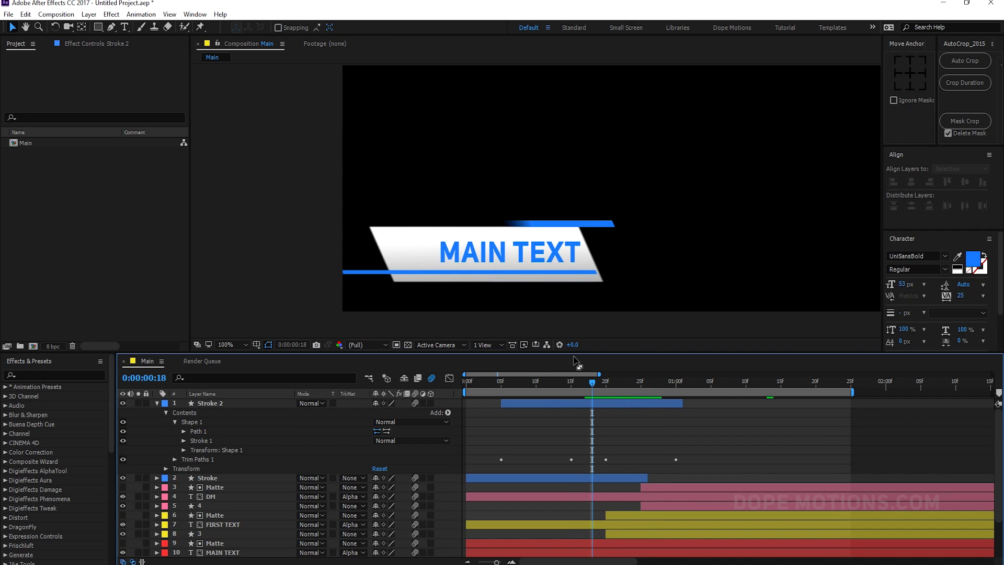
Extend the end point of Stroke 2's path past the outer edge of the THIRD TEXT box and preview the sweep.
click(201, 431)
drag(599, 272, 685, 278)
click(623, 428)
drag(595, 382, 660, 393)
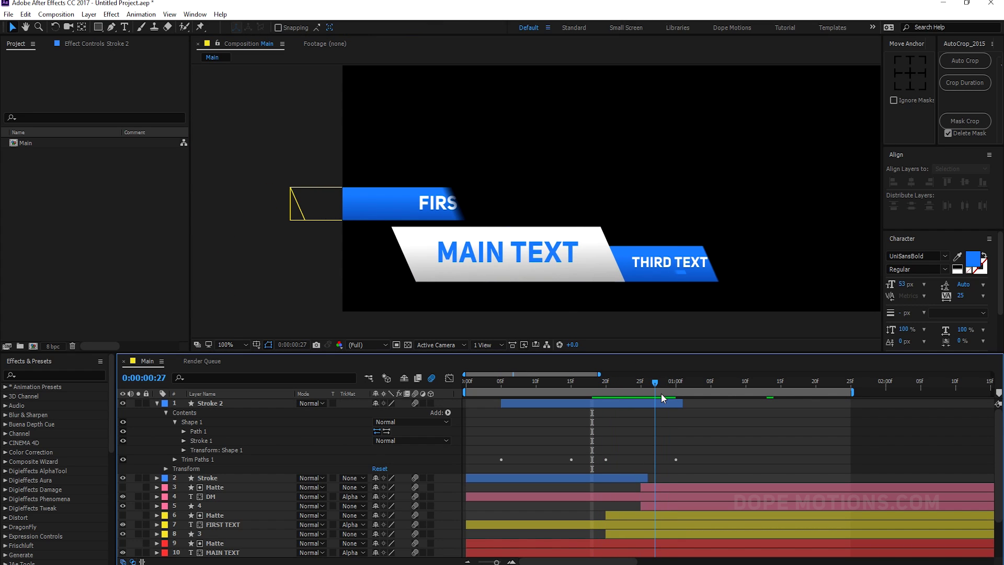
click(199, 430)
drag(686, 274, 752, 278)
click(681, 419)
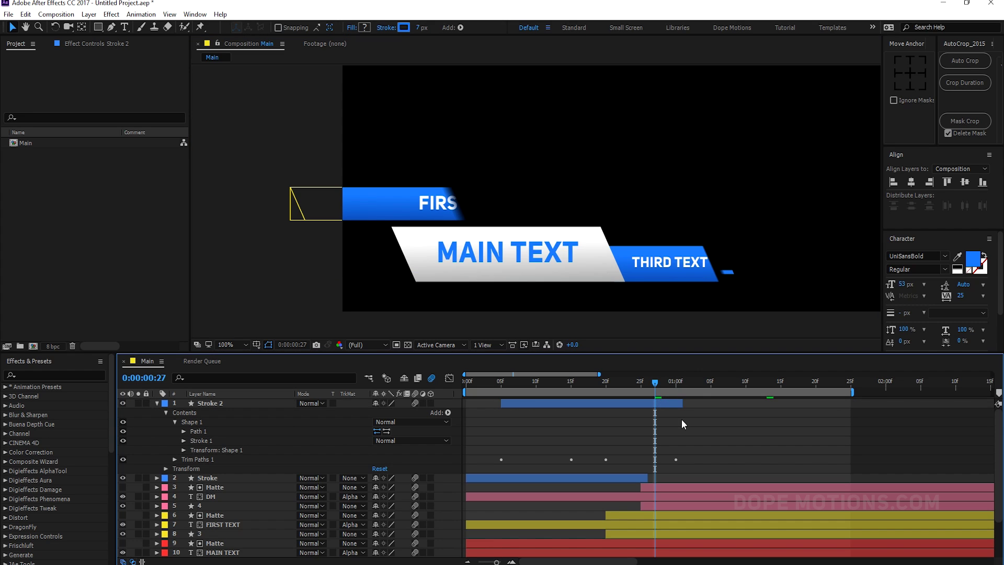
mouse_move(581, 380)
mouse_down()
mouse_move(464, 387)
mouse_move(645, 387)
mouse_move(583, 388)
mouse_move(591, 388)
mouse_up()
key(space)
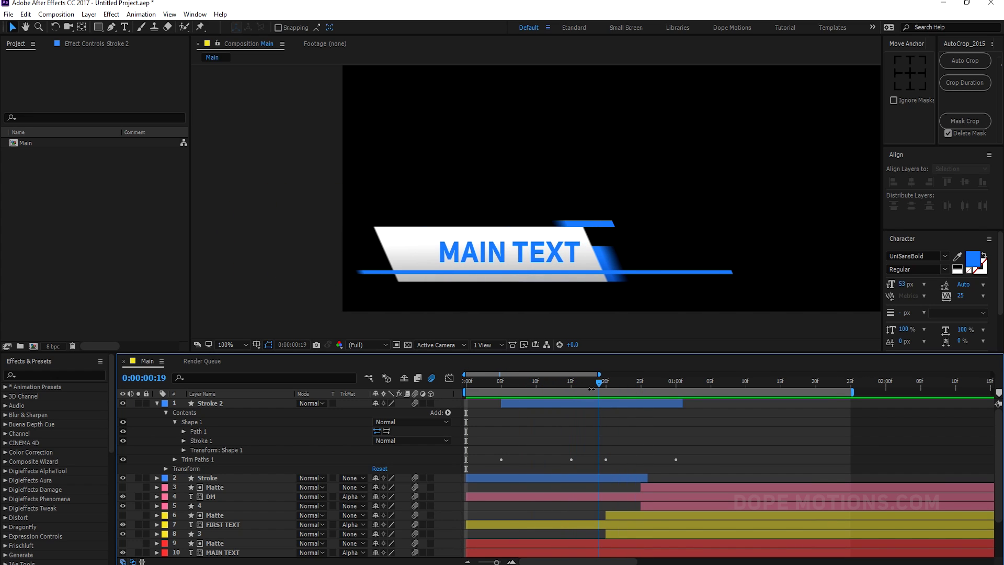
Duplicate the Stroke 2 layer and move the copy just below the MAIN TEXT box, shifted toward the frame's left edge.
click(157, 403)
click(215, 403)
key(ctrl+d)
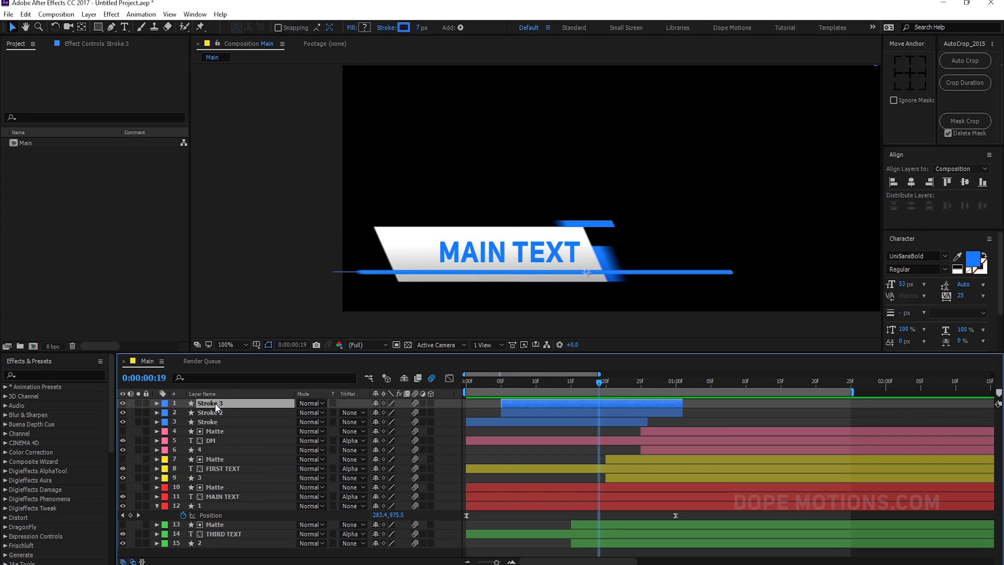
mouse_move(587, 281)
mouse_down()
mouse_move(582, 294)
mouse_move(480, 291)
mouse_up()
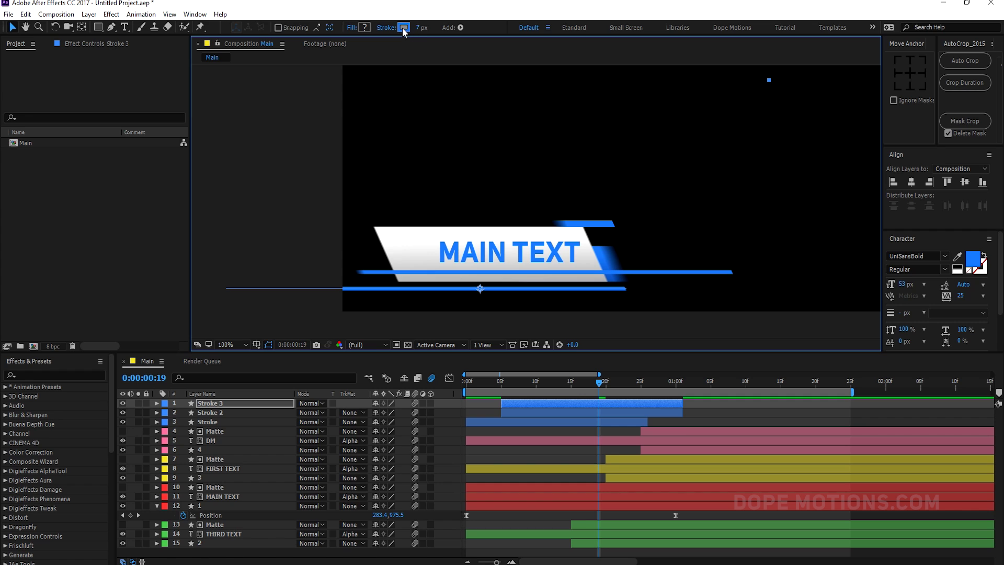
Set the Stroke 3 layer's stroke colour to white and shift the layer to start at about 0:00:00:03.
click(403, 28)
click(659, 325)
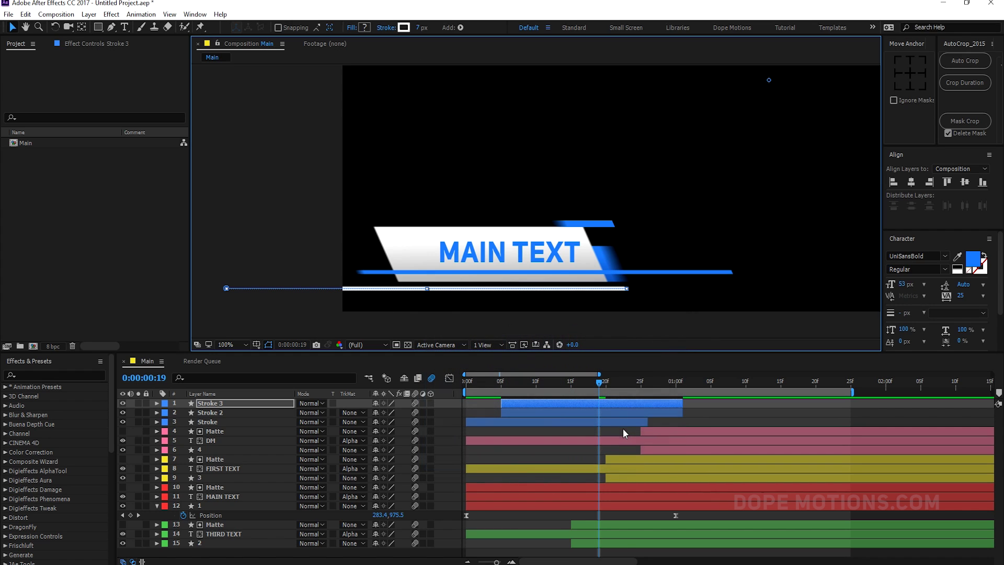
click(544, 404)
drag(539, 405, 533, 405)
mouse_move(477, 385)
mouse_down()
mouse_move(659, 397)
mouse_move(598, 394)
mouse_up()
click(711, 415)
Duplicate the Stroke 3 layer and move the copy above the MAIN TEXT box, further toward the frame's left edge.
click(225, 403)
key(ctrl+d)
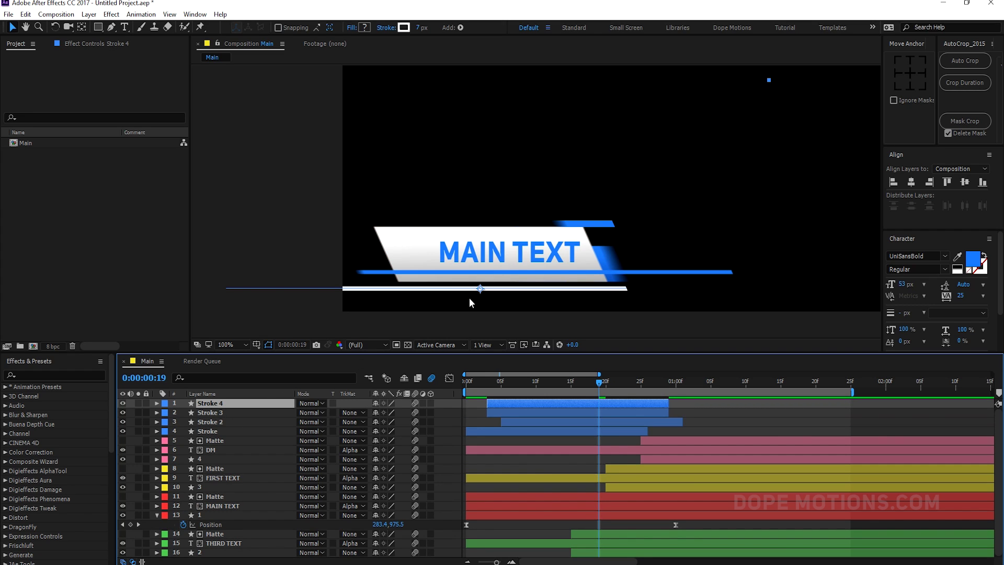
mouse_move(468, 296)
mouse_down()
mouse_move(403, 225)
mouse_move(380, 222)
mouse_up()
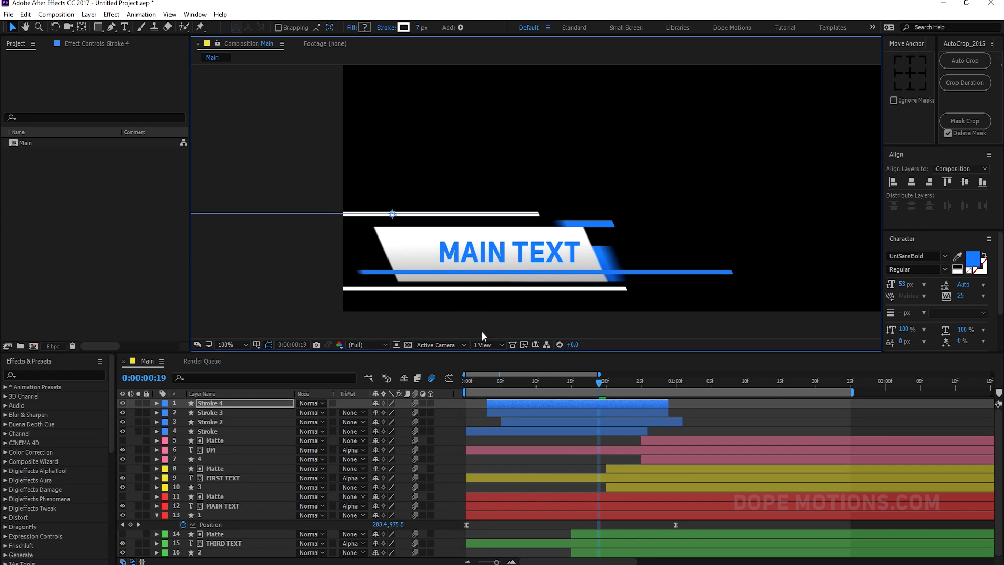
Shift the Stroke 4 layer to start at about 0:00:00:13 and set its stroke width to 5 px.
mouse_move(515, 409)
mouse_down()
mouse_move(612, 410)
mouse_move(651, 388)
mouse_move(695, 393)
mouse_move(601, 406)
mouse_move(691, 393)
mouse_up()
click(559, 381)
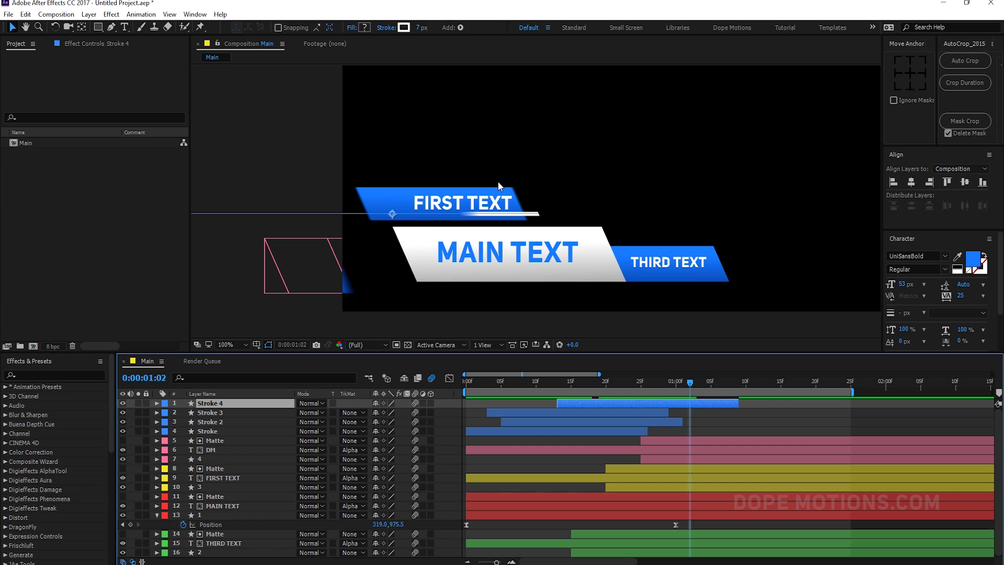
click(417, 27)
text(4)
key(Return)
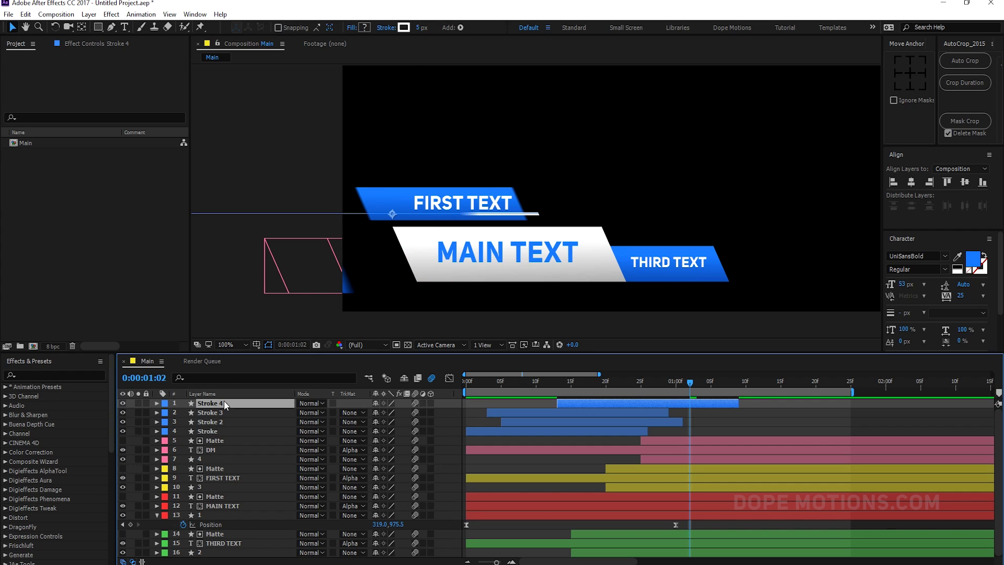
Duplicate the Stroke 4 layer, place the copy along the FIRST TEXT box's upper edge, and widen its stroke to 18 px.
key(ctrl+d)
mouse_move(391, 219)
mouse_down()
mouse_move(336, 175)
mouse_move(448, 180)
mouse_move(452, 189)
mouse_up()
drag(421, 30, 429, 29)
Shift the Stroke 5 layer to start at about 0:00:00:15 and check the motion up to 0:00:01:00.
drag(687, 400, 704, 402)
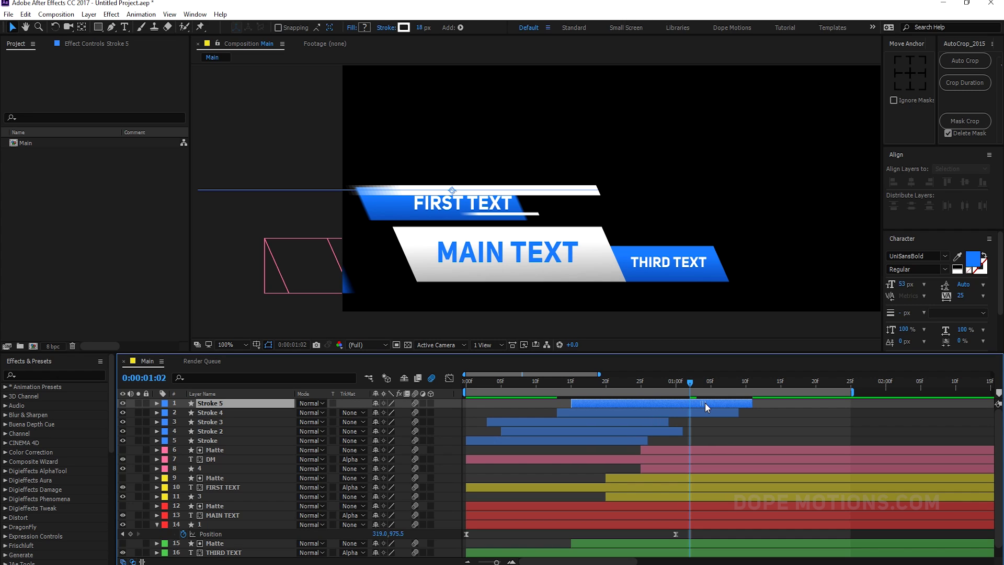
click(695, 430)
mouse_move(518, 382)
mouse_down()
mouse_move(725, 401)
mouse_move(657, 397)
mouse_move(679, 397)
mouse_up()
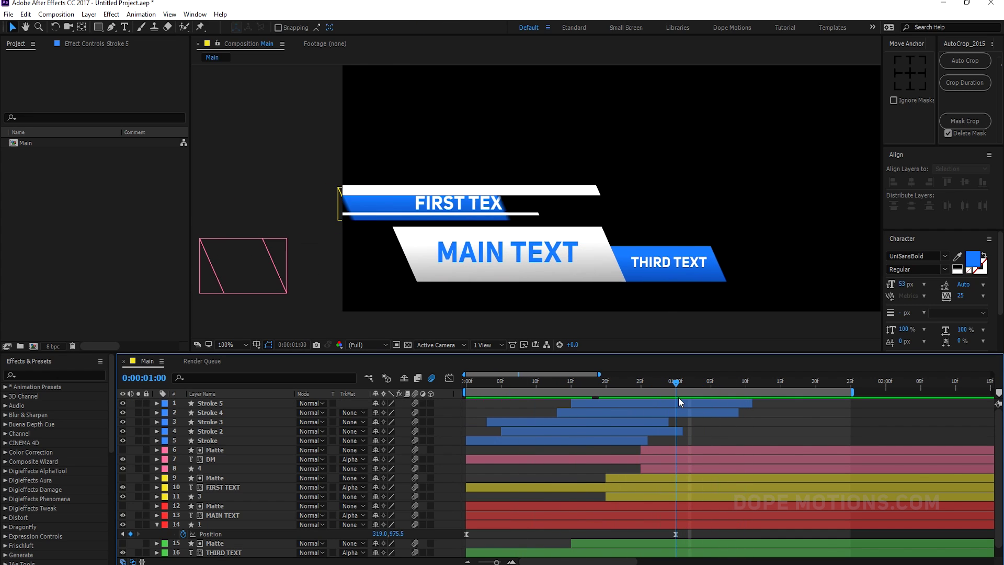
Set the Stroke 5 layer's stroke width to 8 px and preview the animation from the beginning.
click(645, 402)
drag(425, 29, 420, 29)
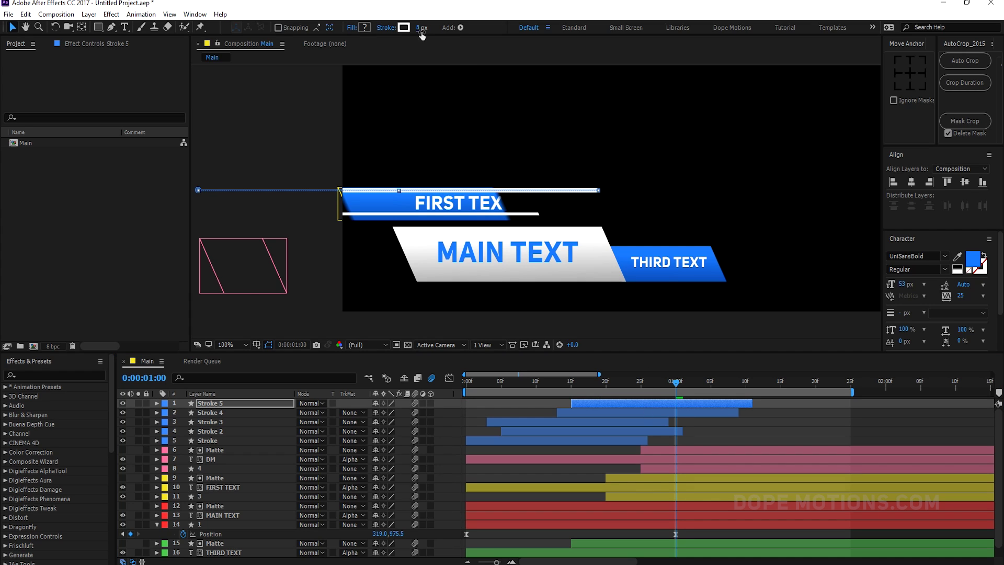
click(742, 425)
drag(677, 386, 407, 395)
key(space)
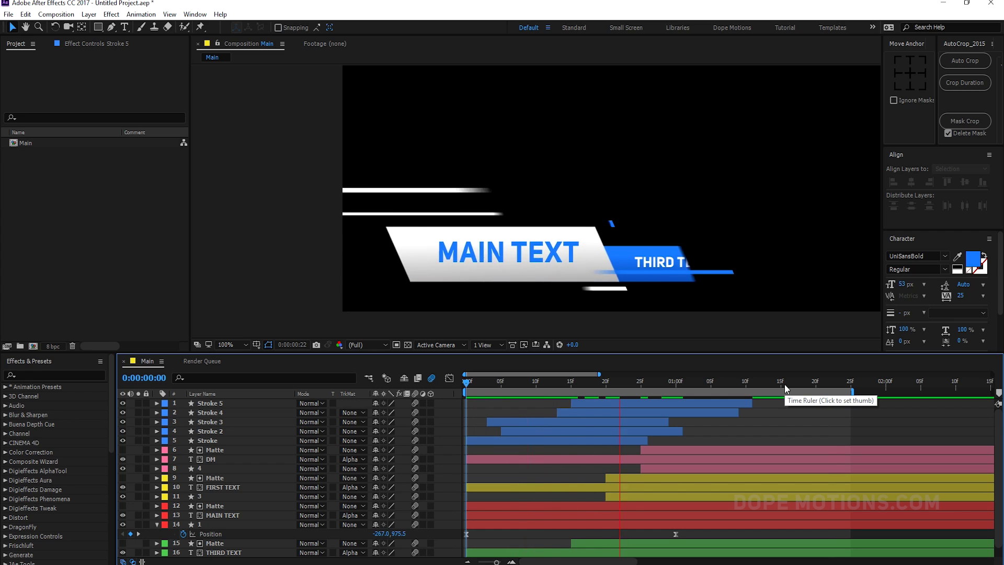
click(627, 384)
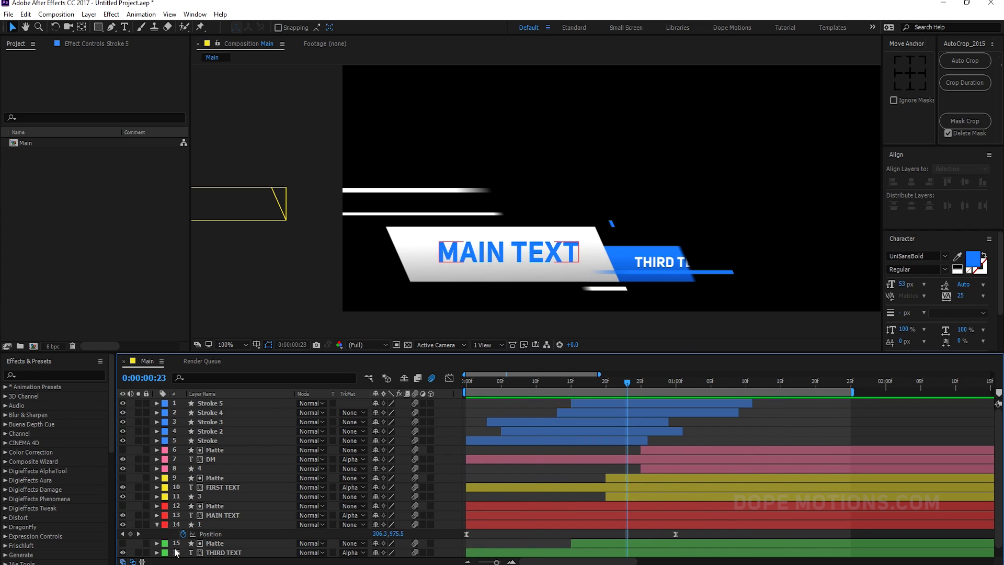
Pre-compose all layers of the Main composition into a new composition named LT, moving all attributes into it.
click(156, 525)
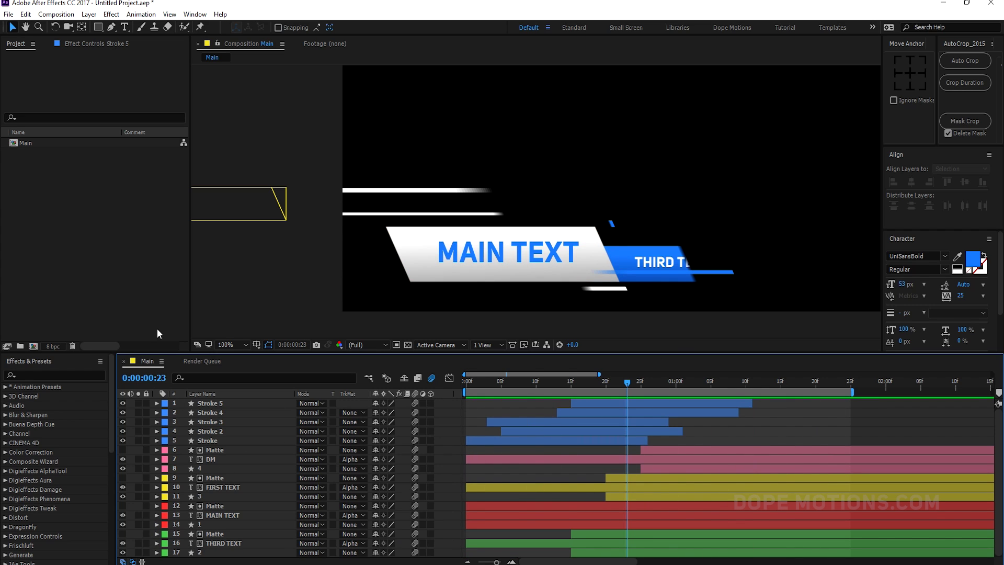
drag(163, 353, 169, 282)
scroll(462, 152, down, 1)
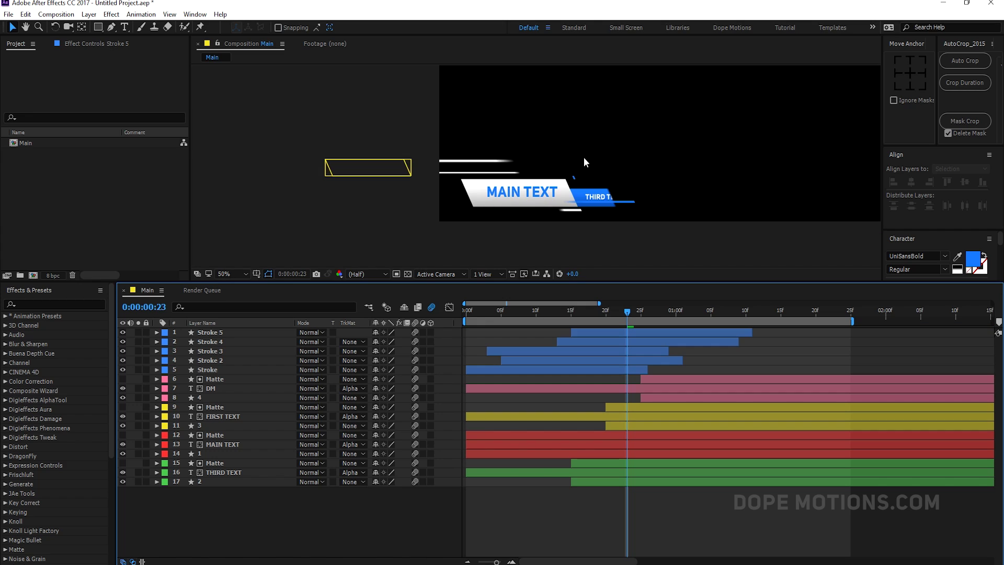
key(space)
drag(582, 159, 487, 196)
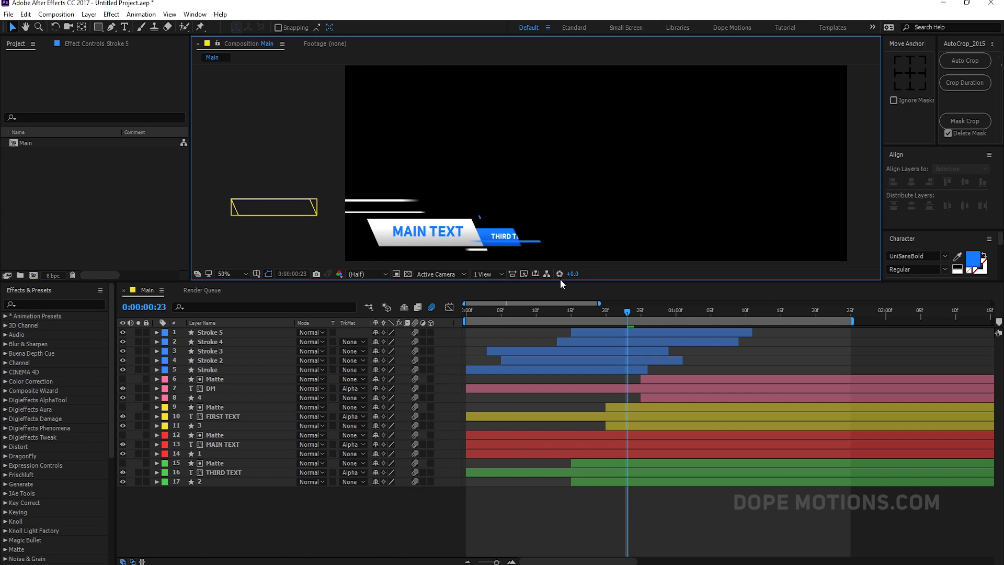
drag(612, 312, 795, 326)
drag(203, 502, 215, 335)
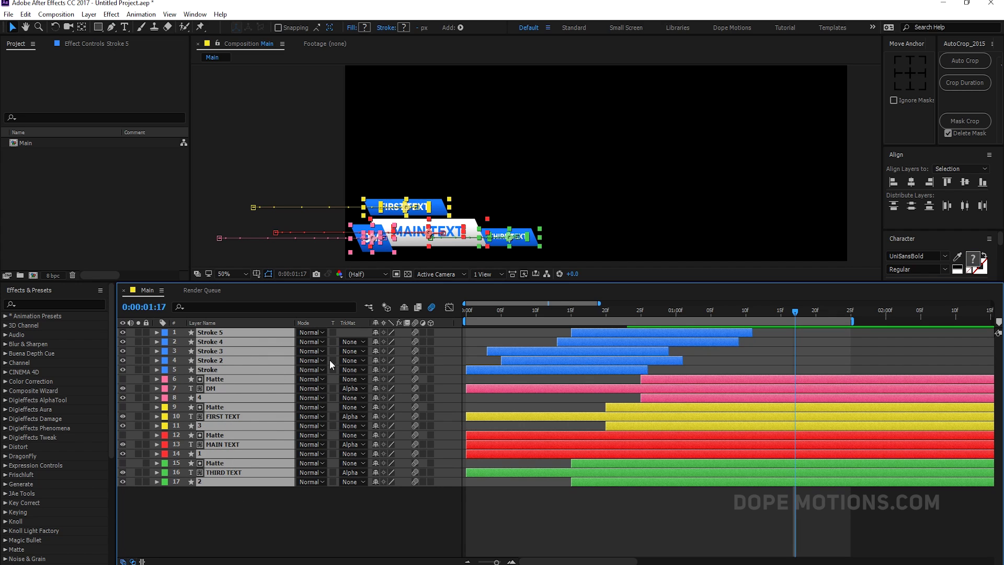
right_click(258, 361)
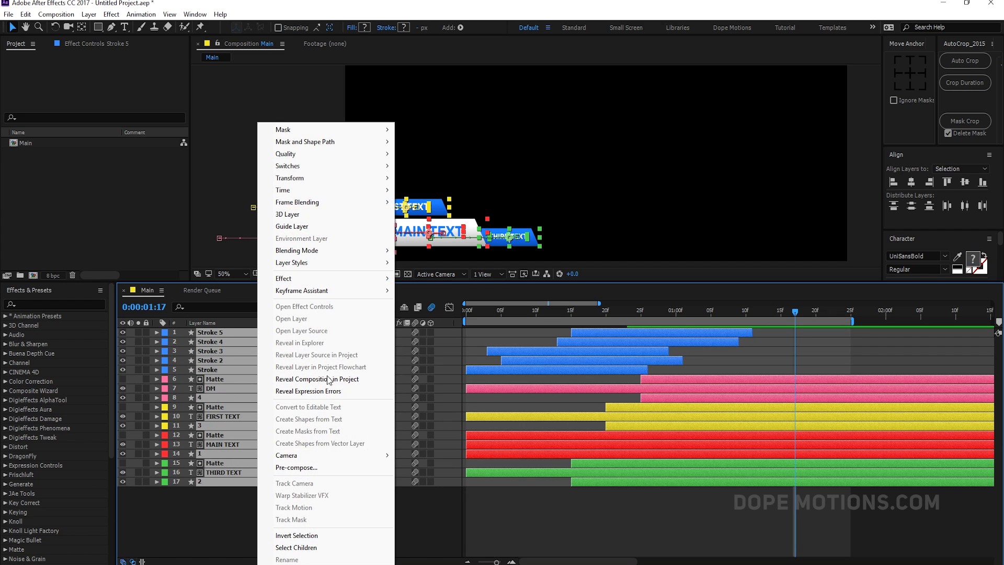
click(301, 469)
text(LT)
click(488, 319)
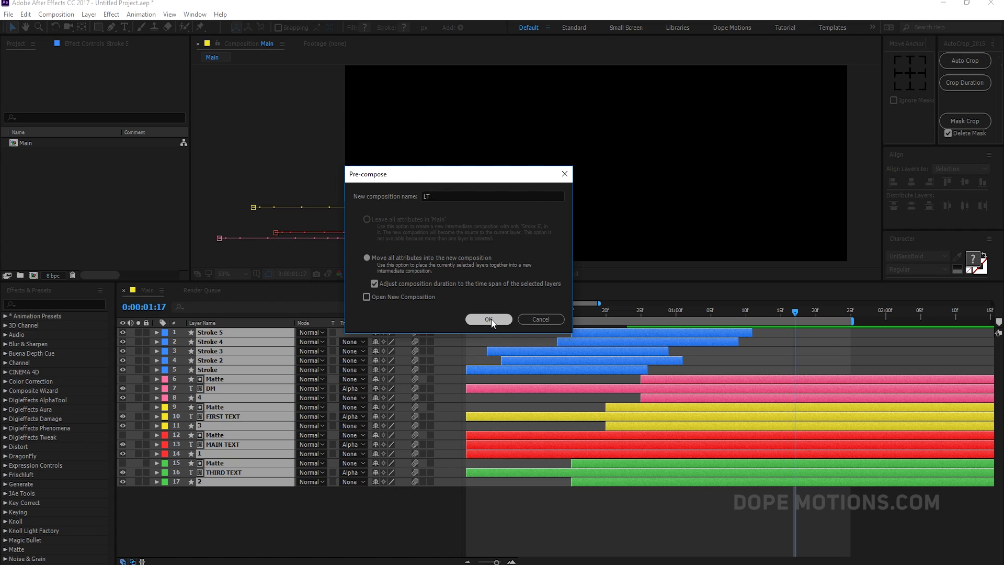
Extend the work area end to about 0:00:05:18 and trim the end of the LT layer to 0:00:02:15.
key(minus)
key(minus)
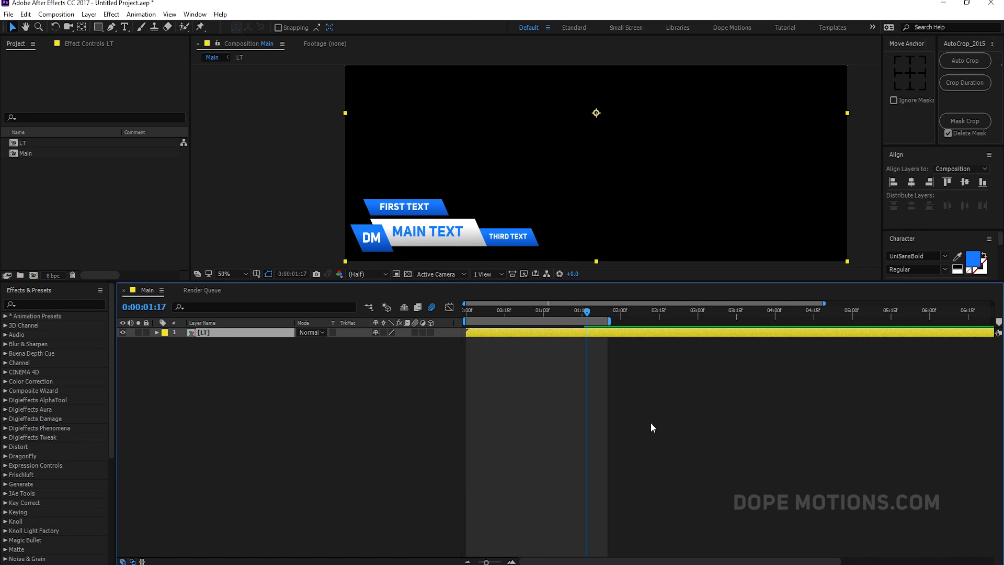
click(611, 320)
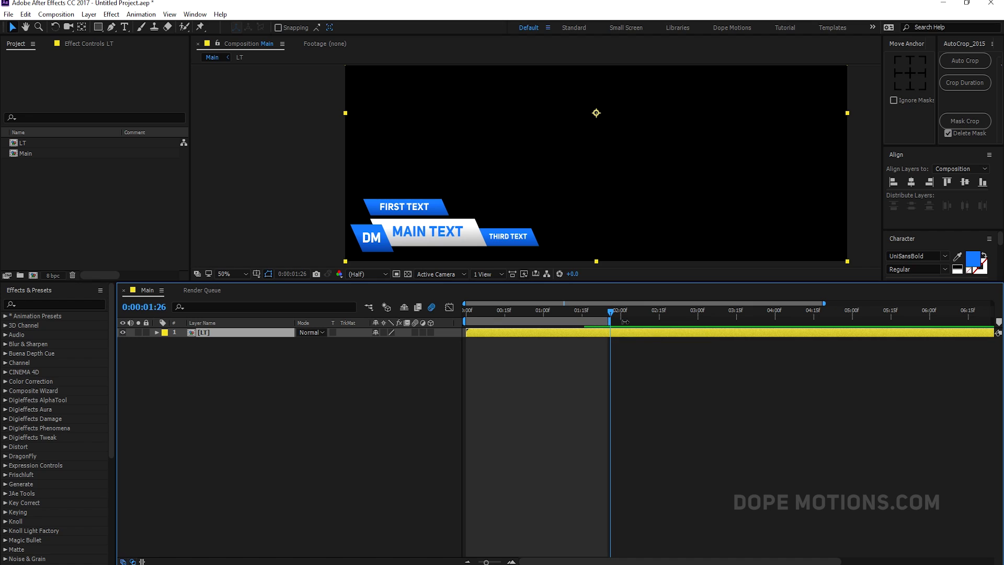
drag(611, 320, 901, 319)
drag(648, 313, 660, 314)
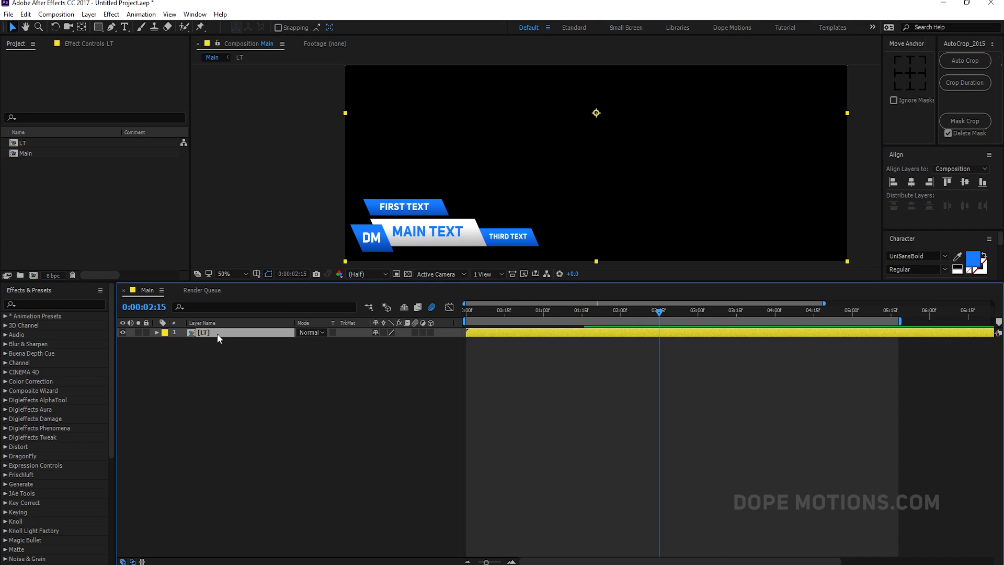
key(alt+bracketright)
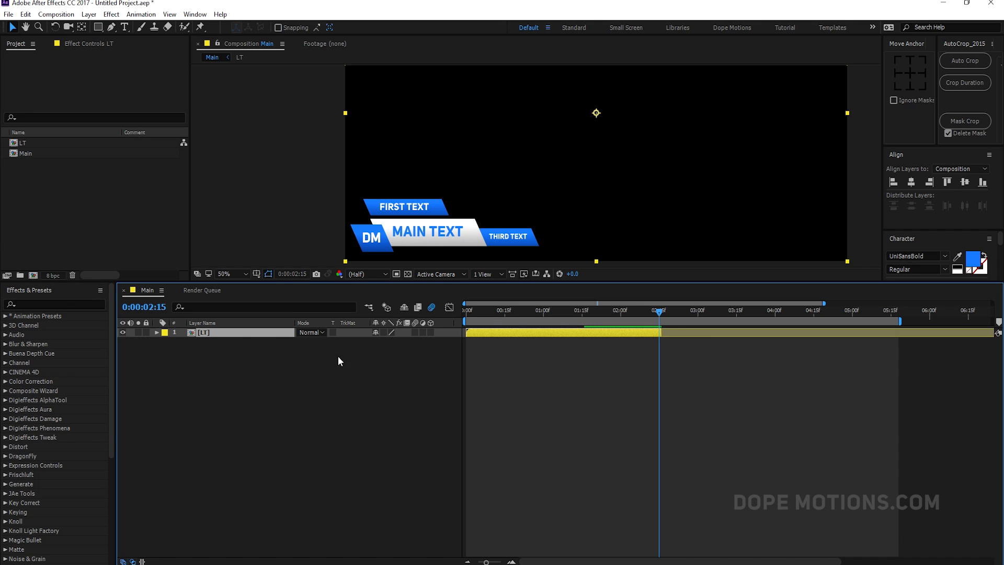
Duplicate the LT layer, time-reverse the copy, and place it directly after the original, starting at about 0:00:02:15.
key(ctrl+d)
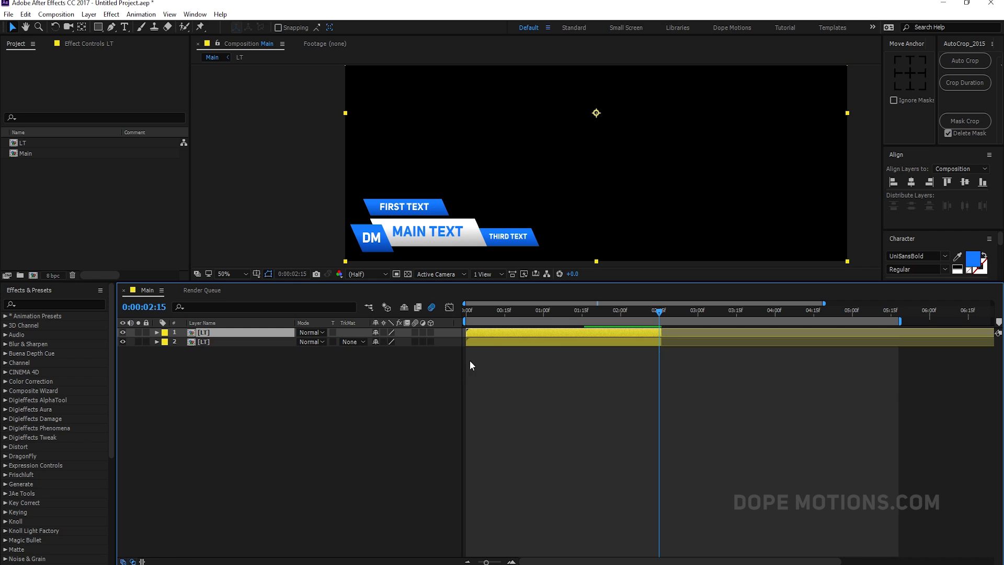
right_click(495, 332)
mouse_move(585, 191)
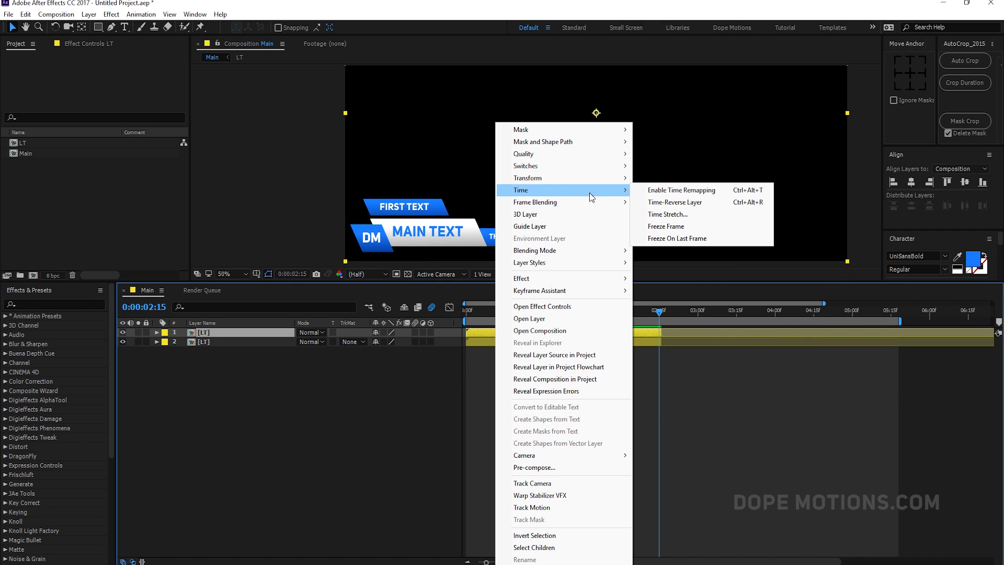
click(675, 203)
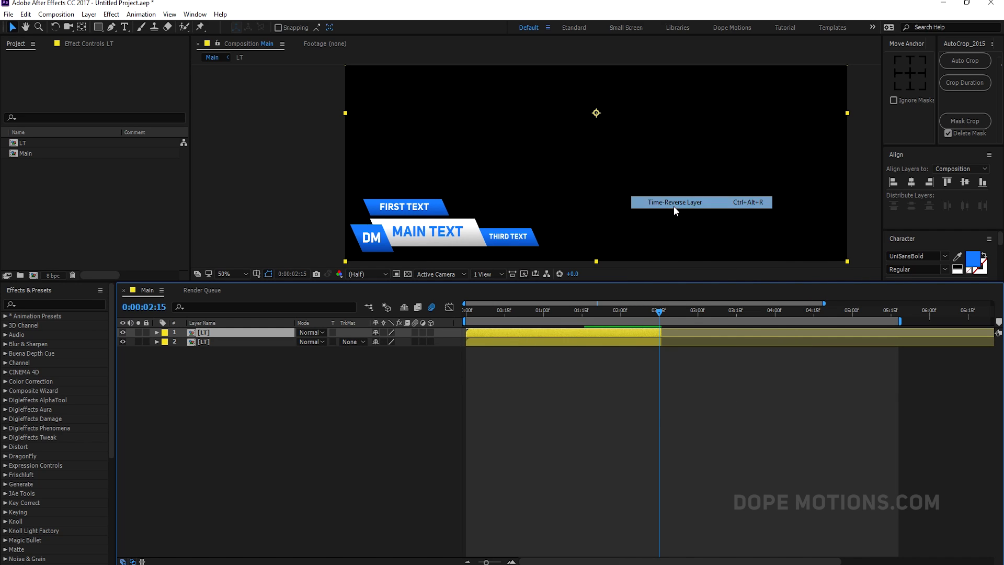
drag(507, 334, 695, 340)
Preview the full lower third animation from 0:00:00:00 with the composition view at 100%.
drag(664, 306, 451, 334)
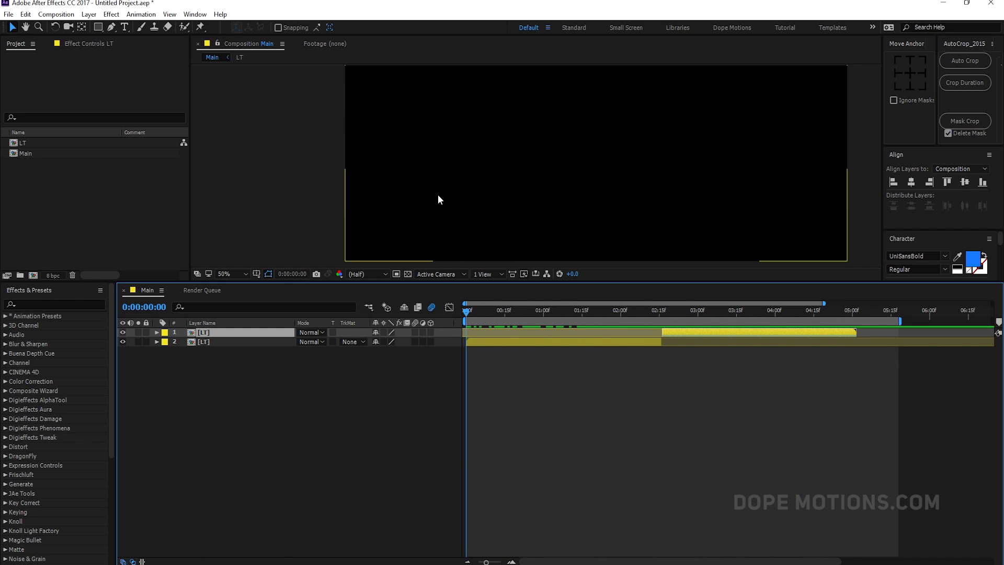
drag(359, 282, 412, 372)
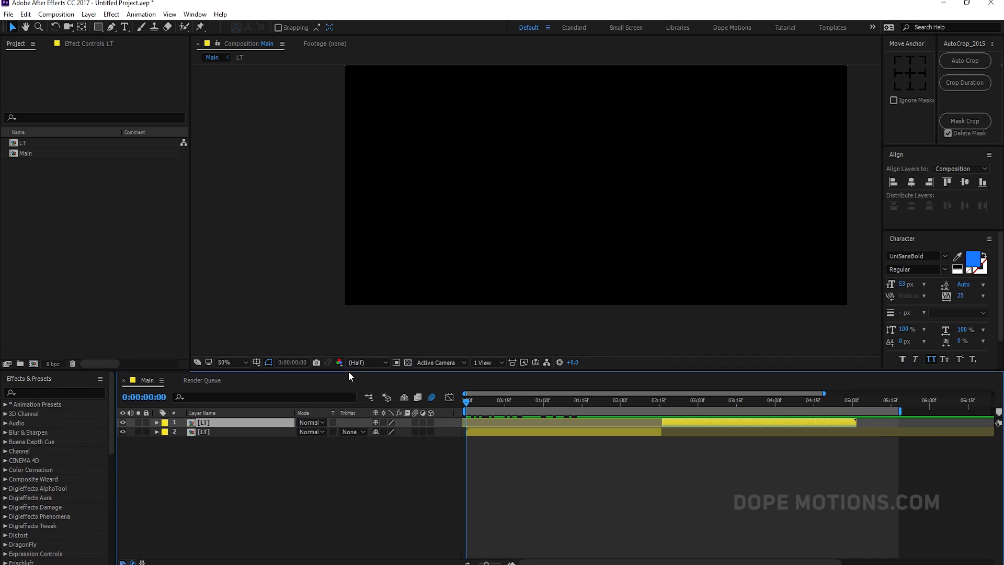
scroll(413, 251, up, 1)
drag(570, 173, 492, 182)
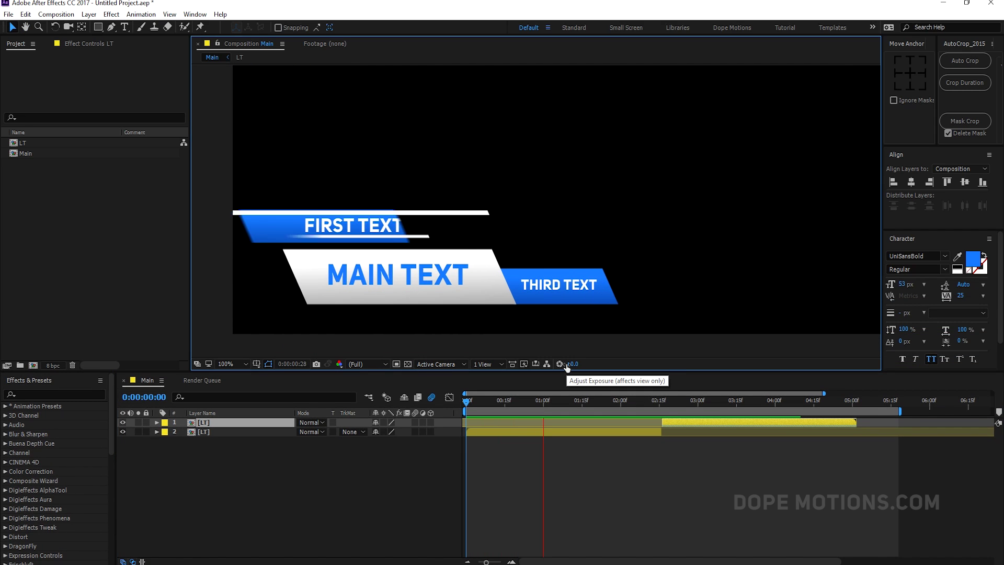